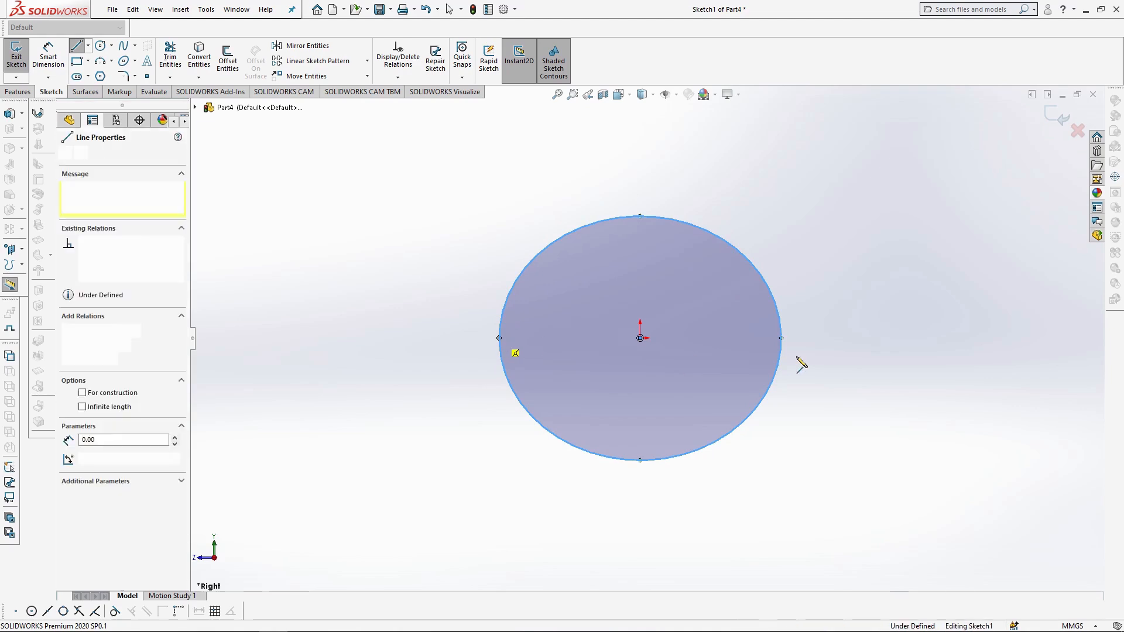
Step: Finish the horizontal line across the ellipse's full width and trim away the upper half of the ellipse
click(782, 336)
key(Escape)
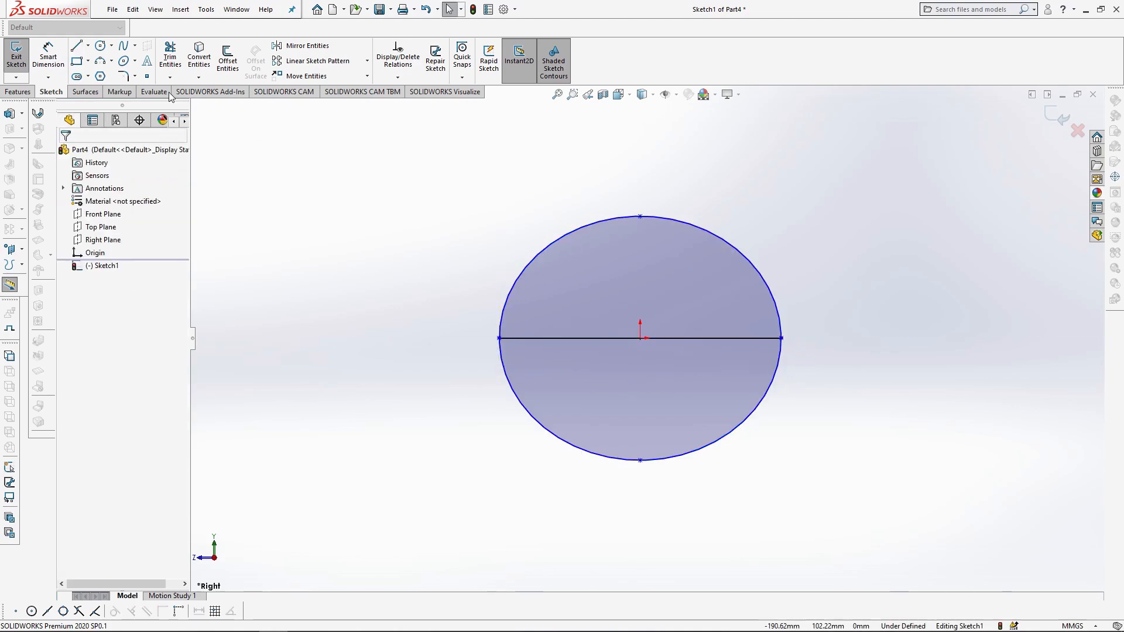
click(170, 58)
drag(750, 214, 666, 262)
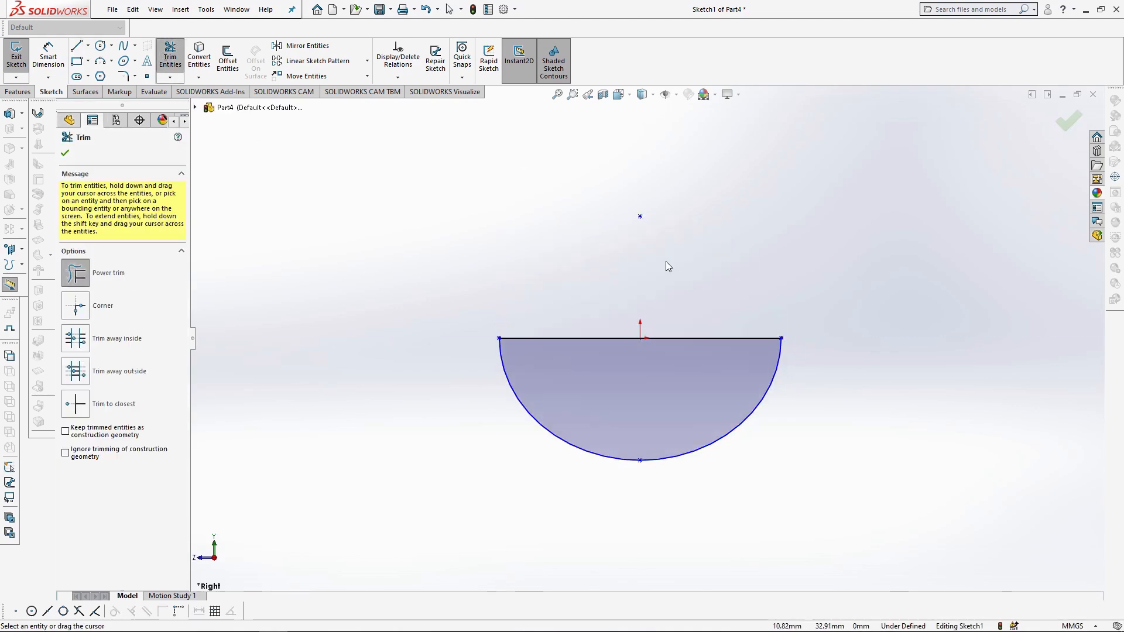
Step: Revolve the half-ellipse profile 360° about its straight horizontal line into a solid body
click(30, 92)
click(56, 58)
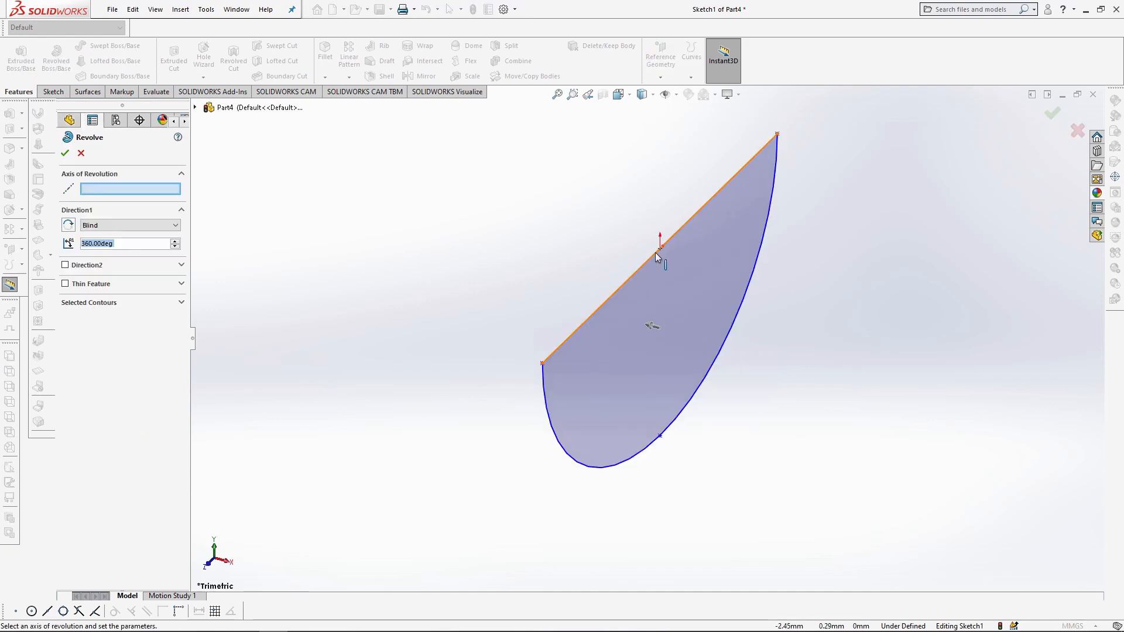
click(655, 252)
click(65, 154)
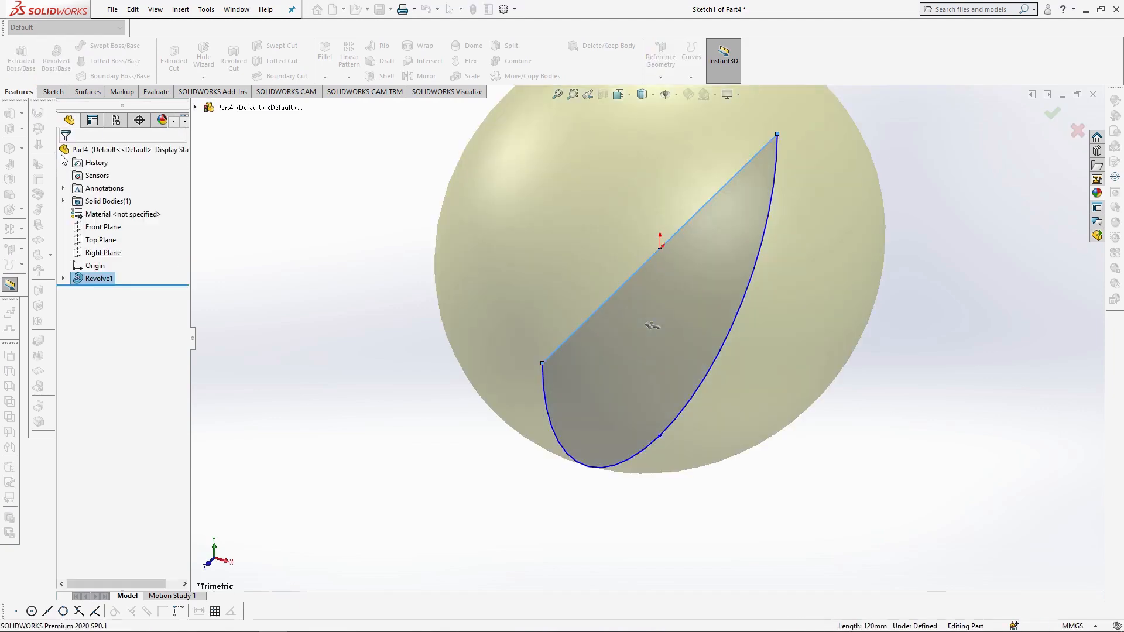
Step: Create a reference plane offset 25 mm from the Front Plane, with both the offset and the normal flipped
click(629, 96)
click(651, 145)
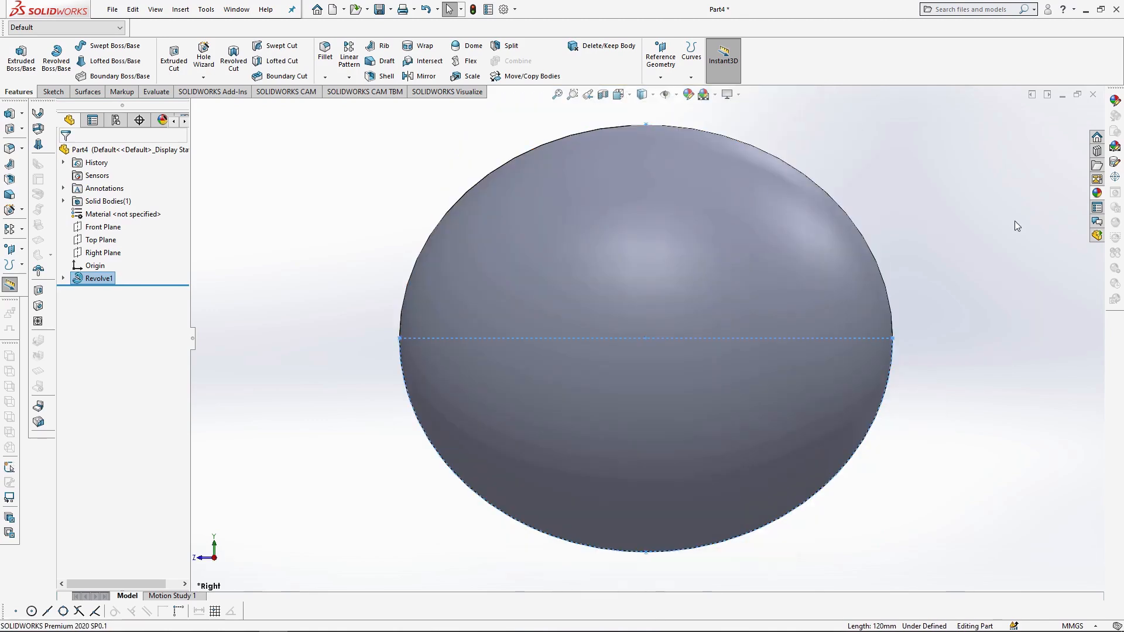
click(110, 226)
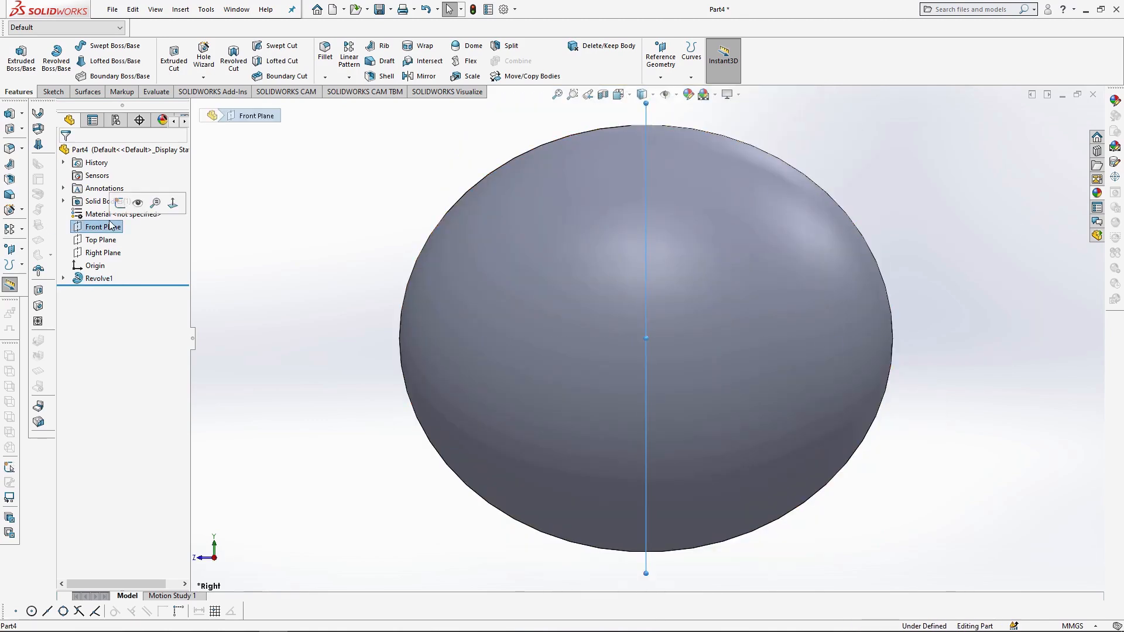
click(663, 69)
click(676, 94)
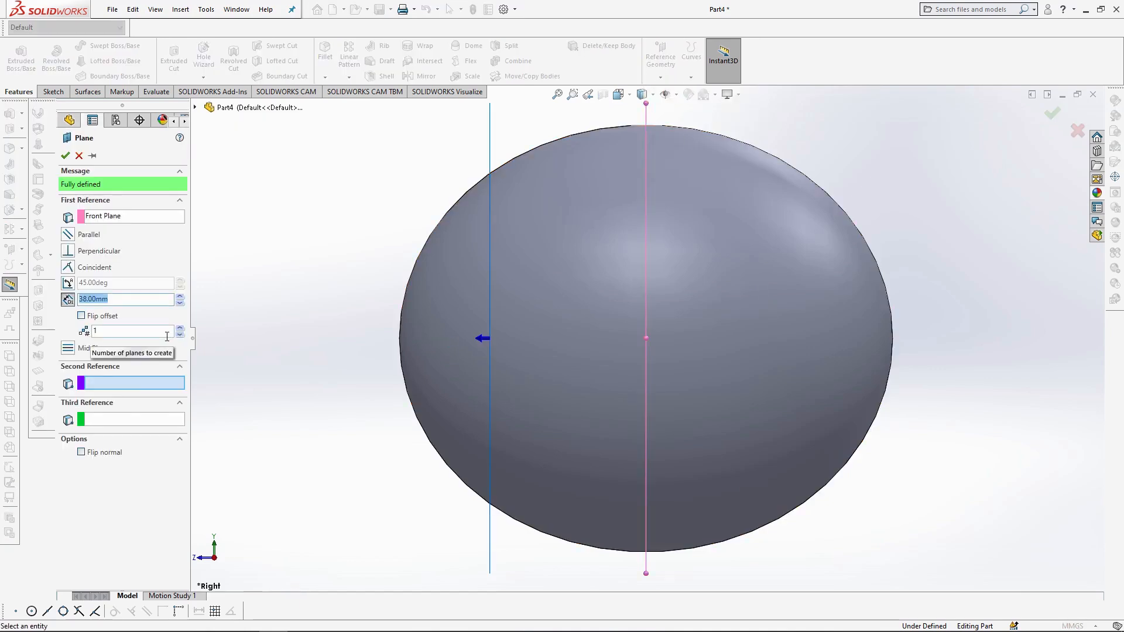
click(82, 316)
click(81, 454)
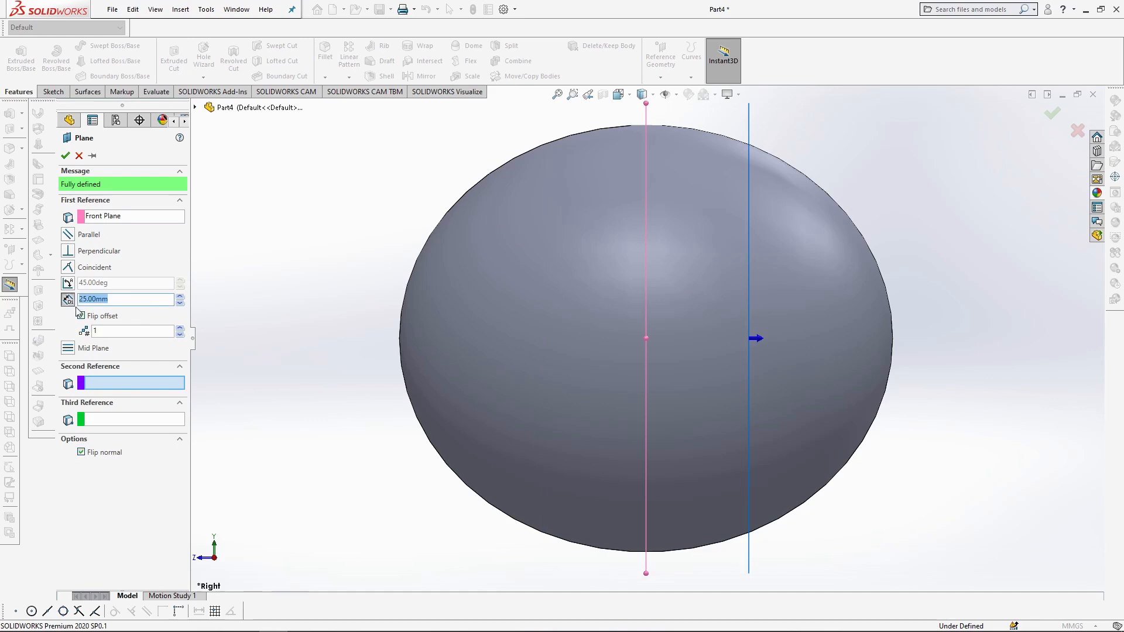
click(65, 156)
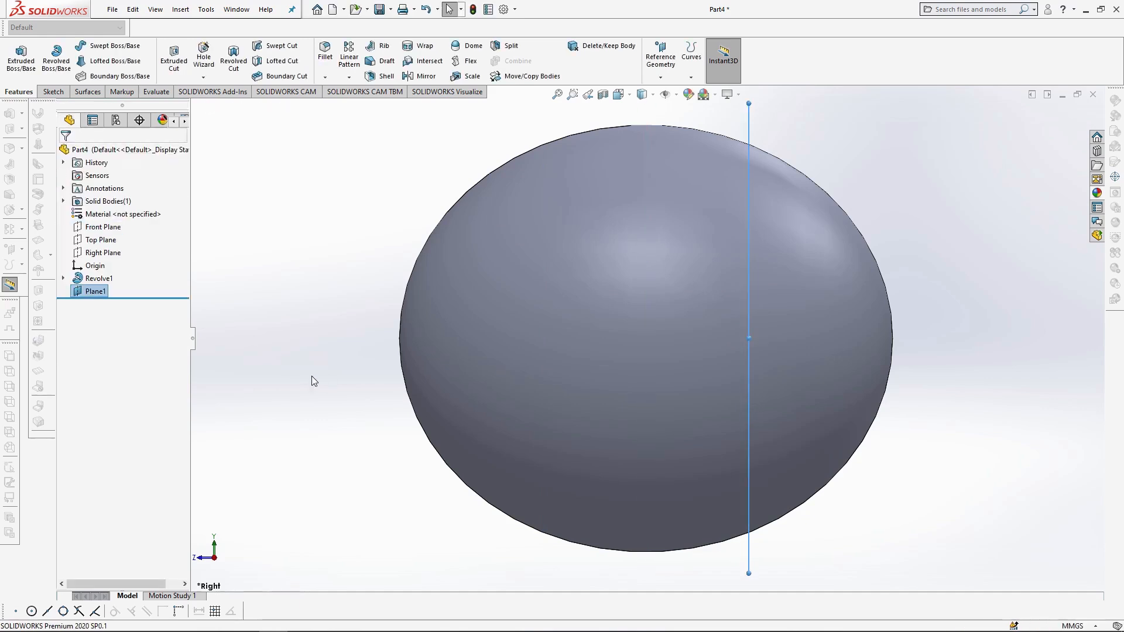
Step: Start a new sketch on the plane offset from the Front Plane
scroll(644, 340, down, 3)
middle_drag(805, 286, 751, 286)
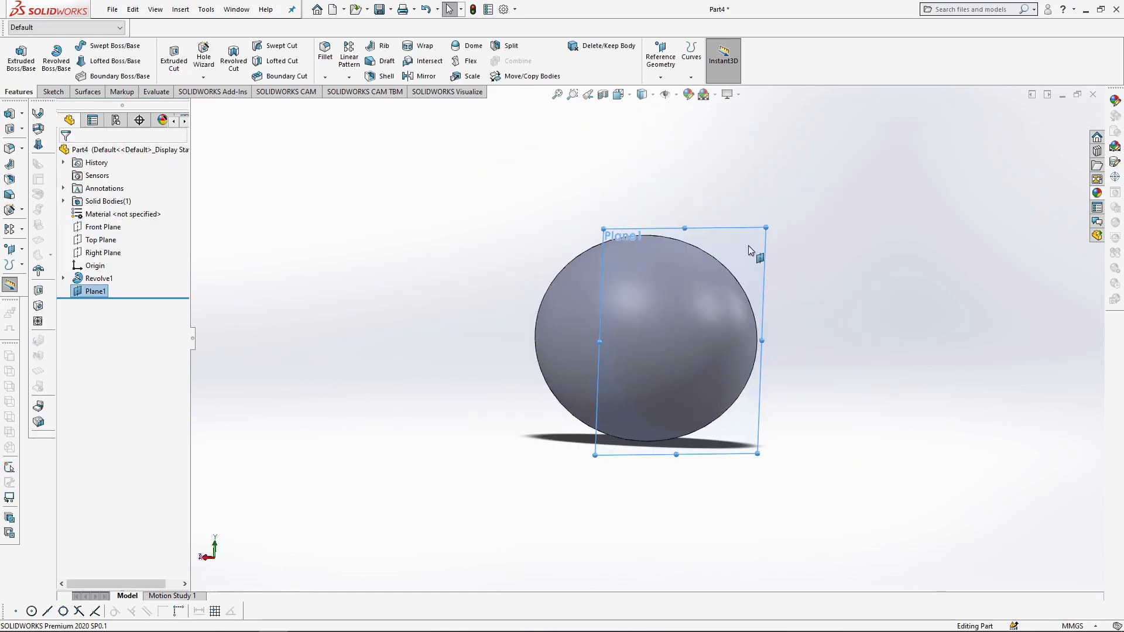
click(749, 247)
click(801, 211)
click(620, 94)
click(682, 167)
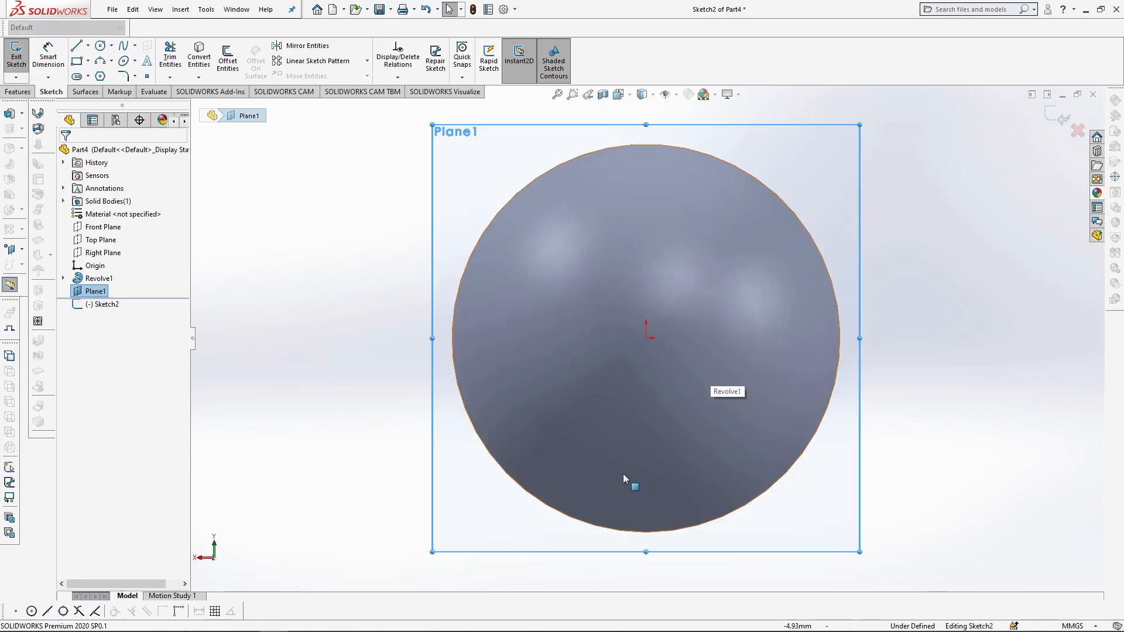
Step: Draw a 20 mm vertical centerline down from the origin and continue it with a 30 mm horizontal centerline outward
click(88, 46)
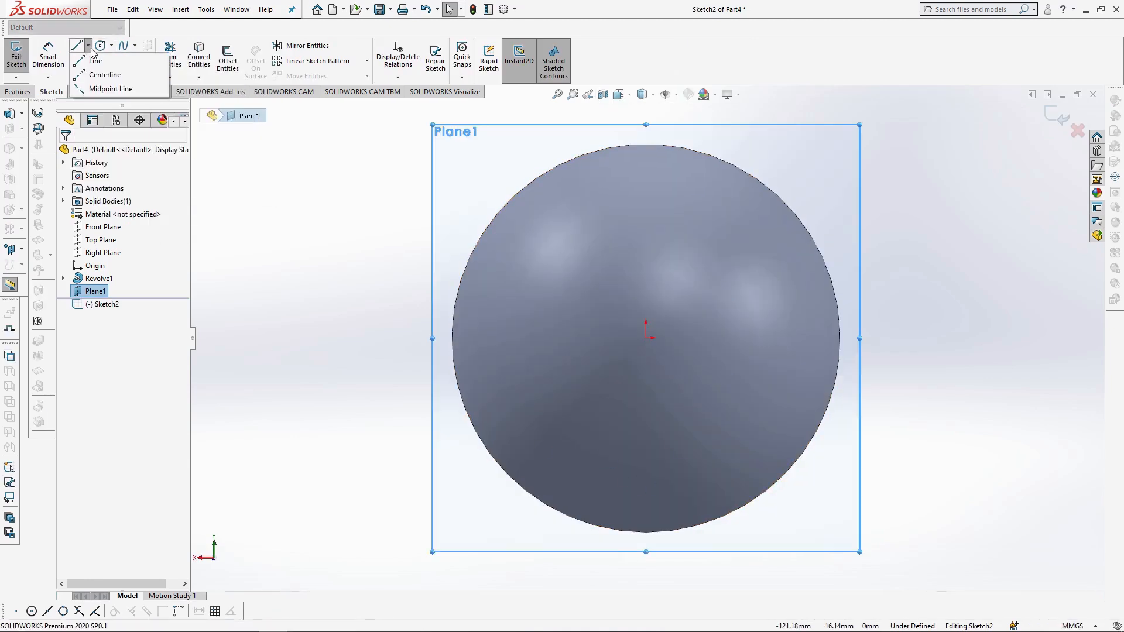
click(105, 75)
click(646, 339)
text(20)
key(Return)
text(30)
key(Return)
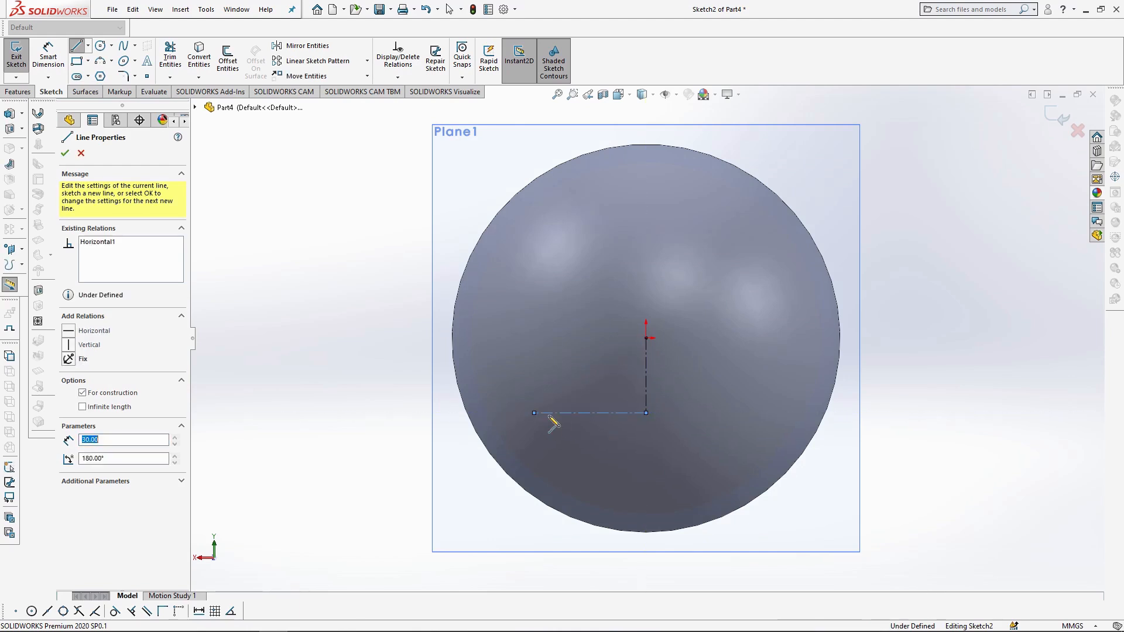
key(Escape)
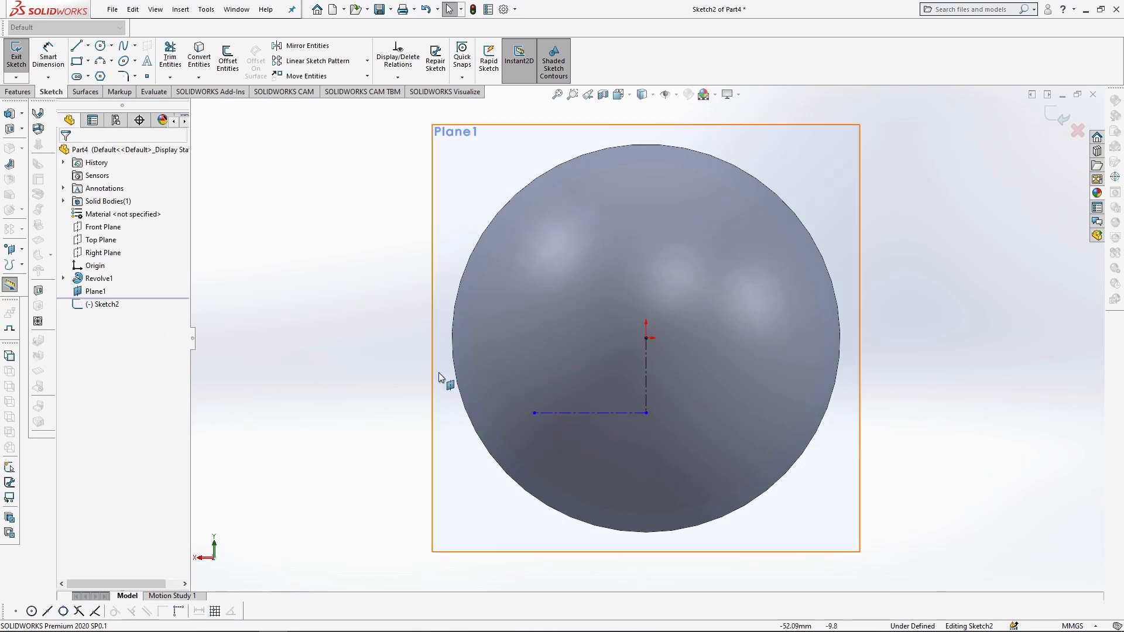
Step: Draw a 10 mm horizontal line inward from the outer end of the horizontal centerline
click(77, 48)
click(534, 413)
text(10)
key(Return)
key(Escape)
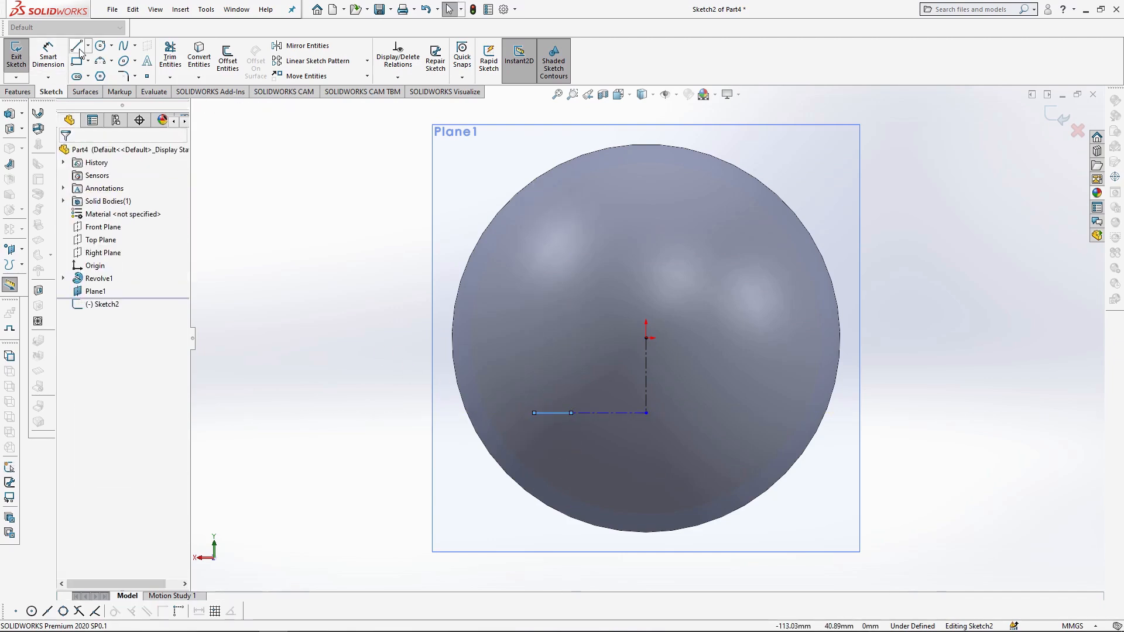
Step: Draw a 65 mm slanted line downward from the outer end of the horizontal centerline
key(l)
click(534, 413)
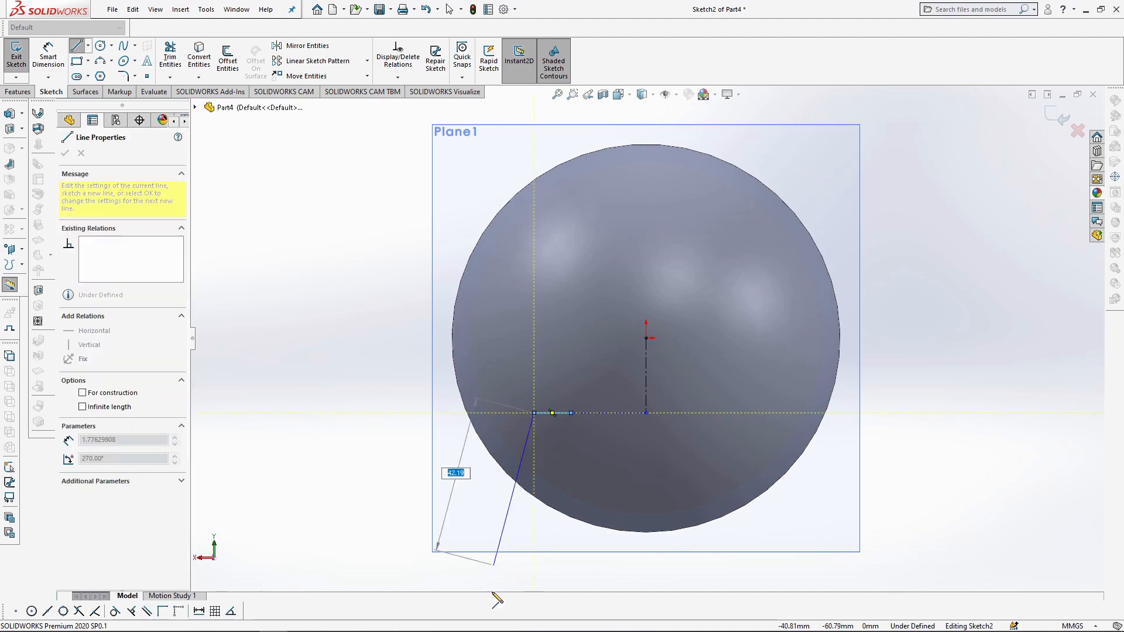
text(65)
key(Return)
key(Escape)
Step: Set the slanted line's angle to 255° and exit the sketch
scroll(508, 563, up, 2)
click(537, 465)
scroll(587, 477, down, 1)
click(156, 405)
text(255)
key(Return)
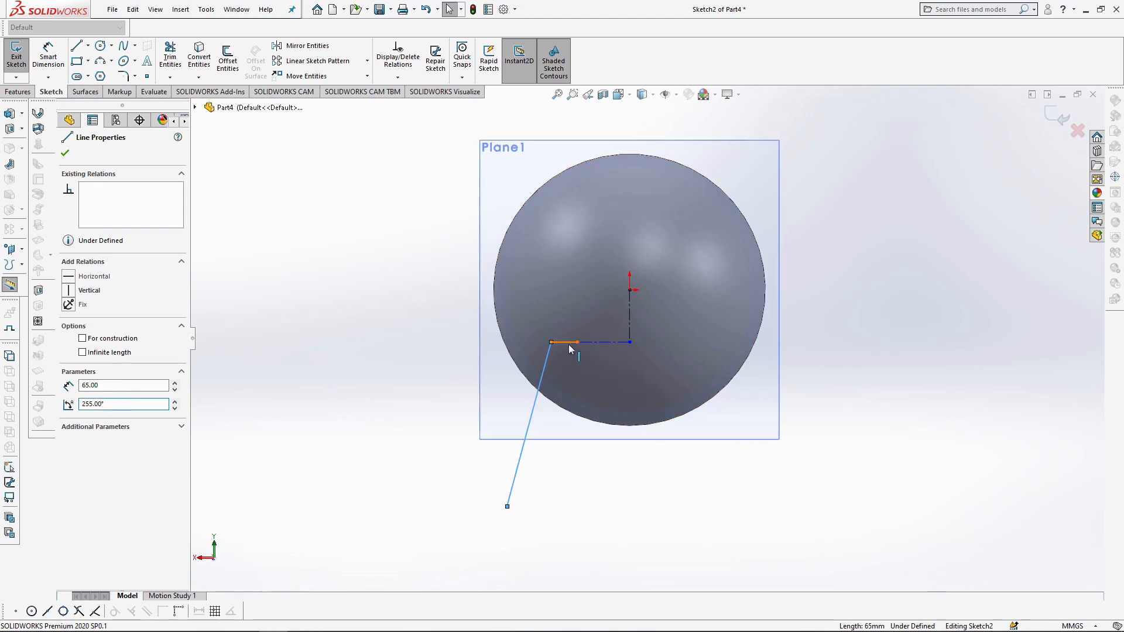
key(Escape)
click(1062, 119)
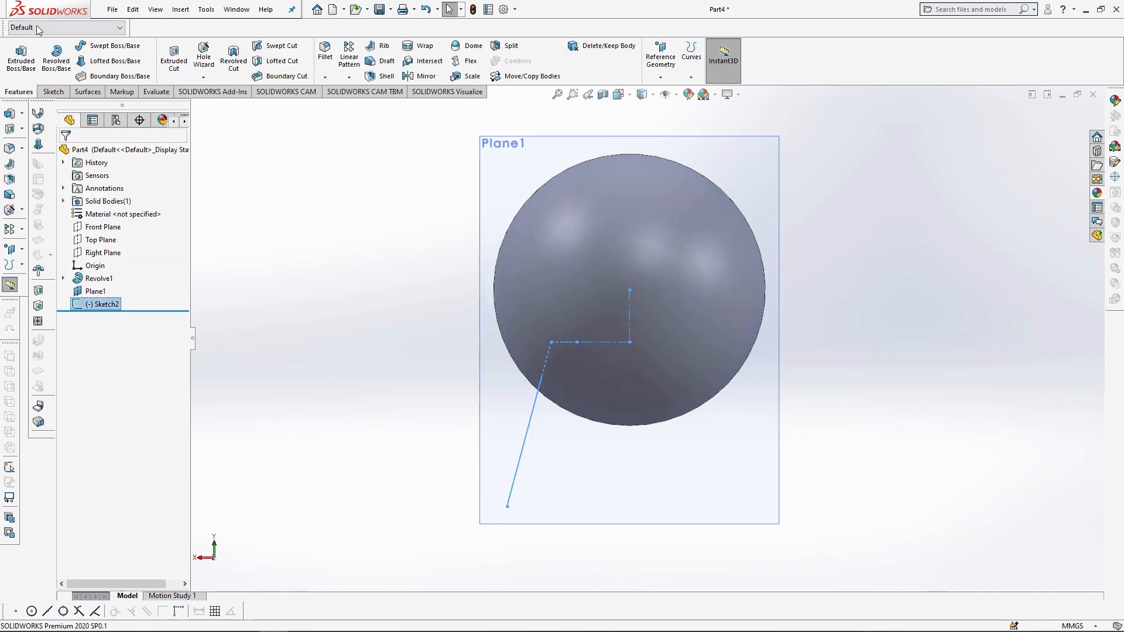
Step: Create a reference plane parallel to the Top Plane through the upper end of the slanted line
click(108, 245)
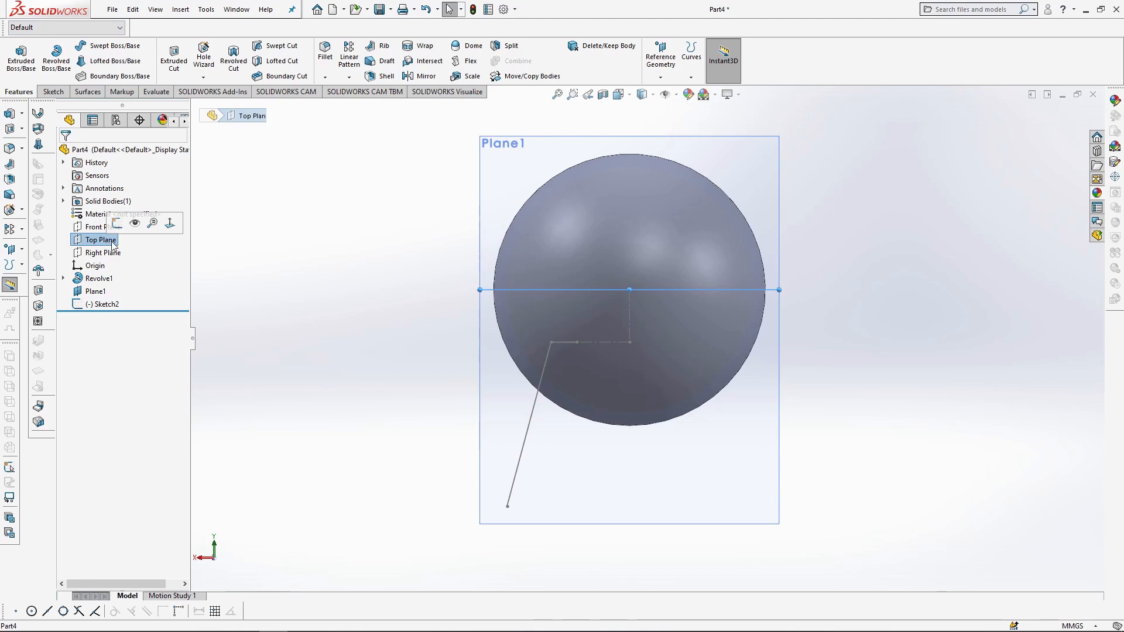
click(661, 58)
click(671, 91)
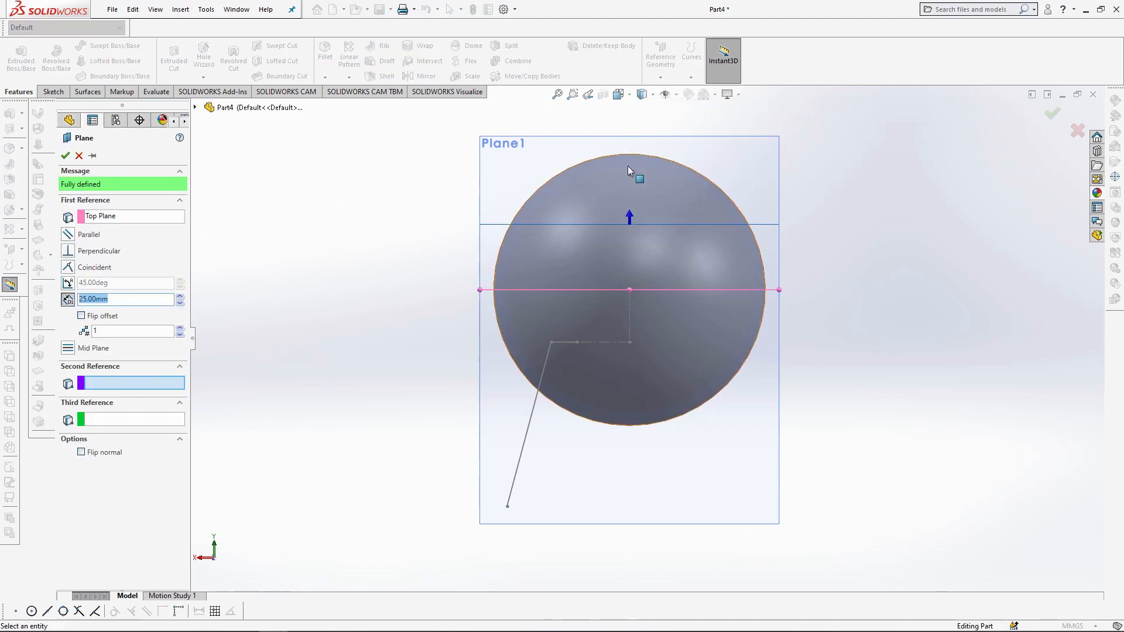
click(551, 343)
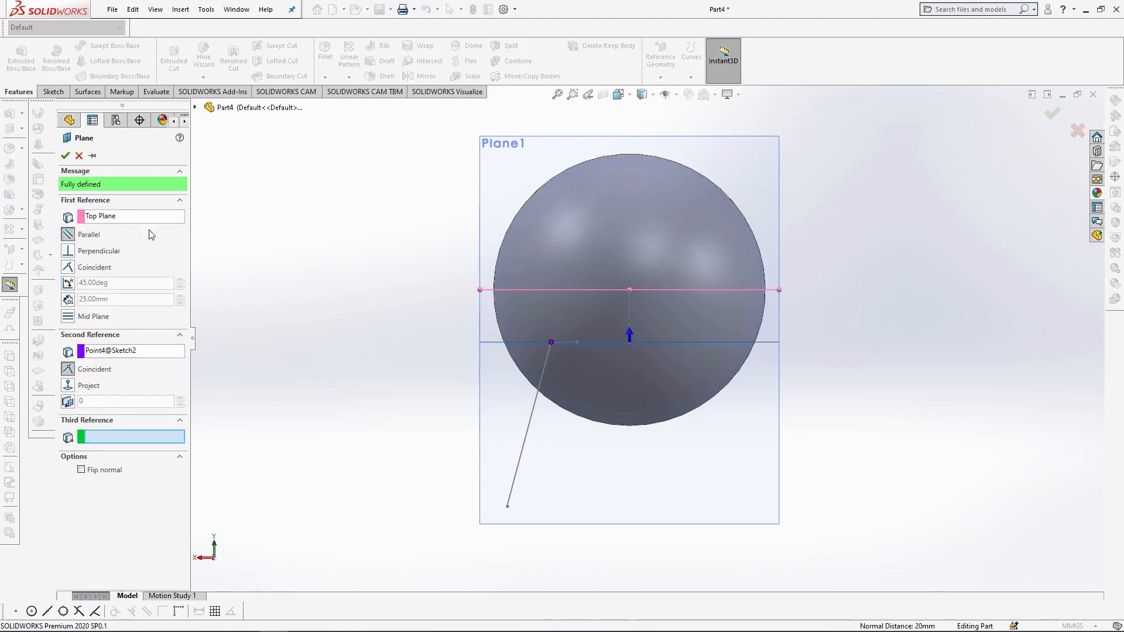
click(63, 161)
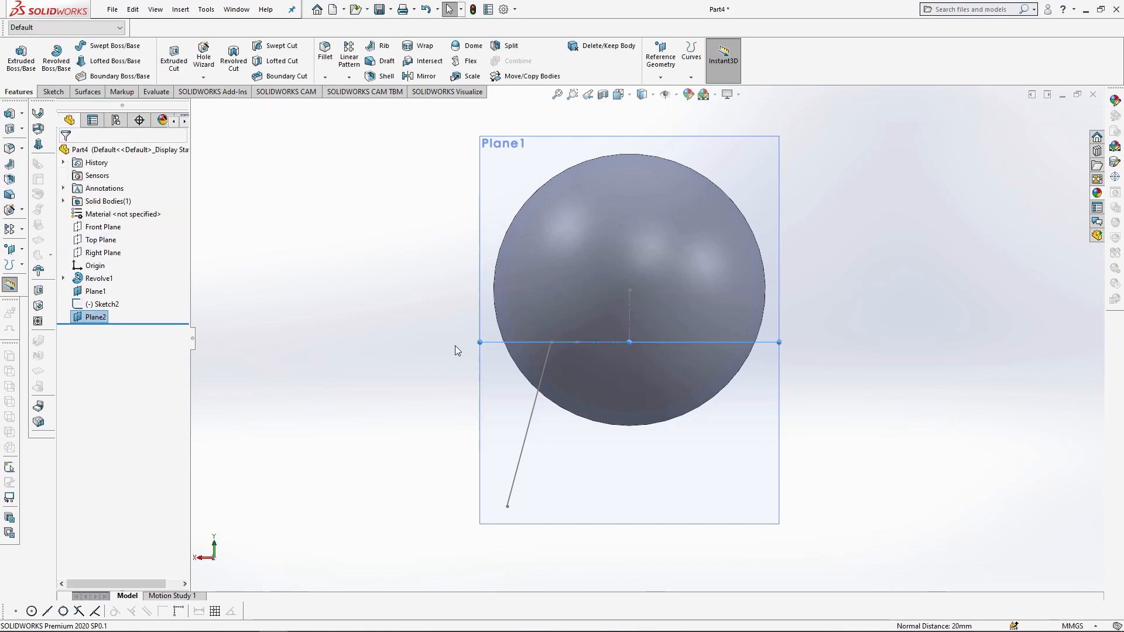
Step: Sketch a 36 mm diameter circle on the new horizontal plane, centred on the inner end of the 10 mm line
scroll(764, 351, down, 1)
middle_drag(755, 349, 762, 373)
drag(763, 372, 789, 410)
click(828, 350)
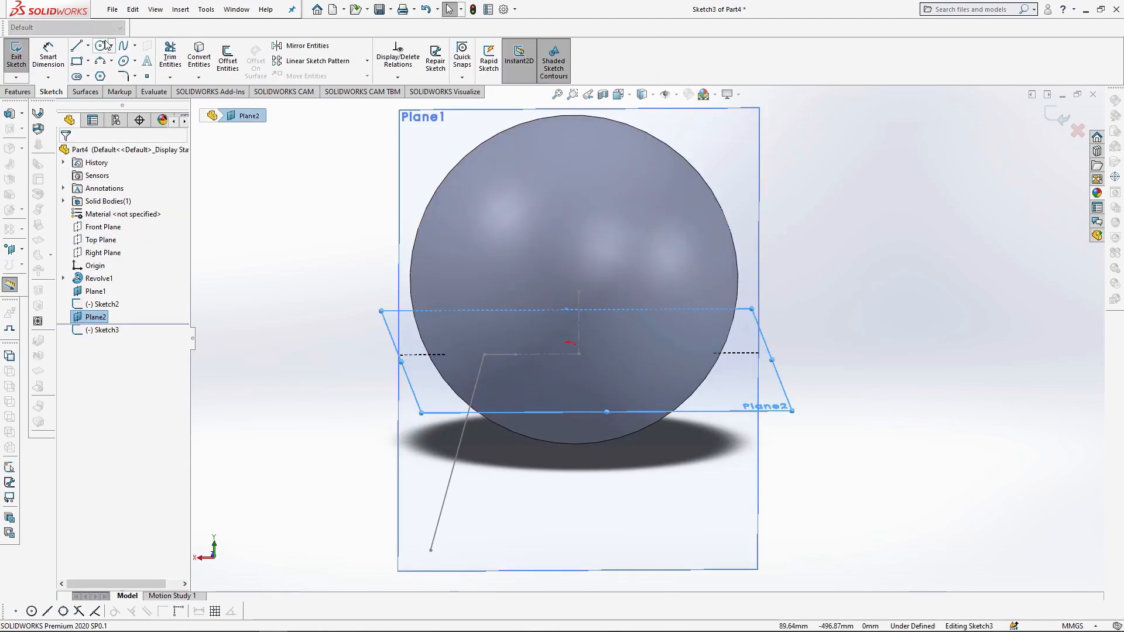
click(101, 46)
click(517, 355)
text(36)
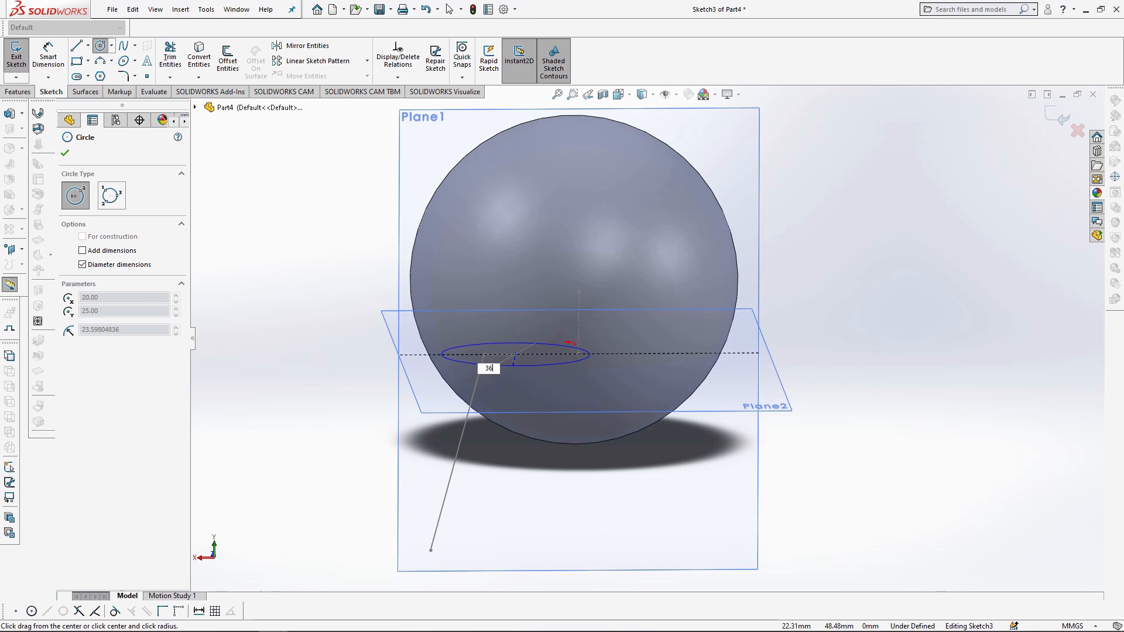
key(Return)
Step: Extrude the circle along the slanted line up to the line's lower endpoint, as a separate body without merging
scroll(527, 375, up, 1)
middle_drag(576, 408, 565, 398)
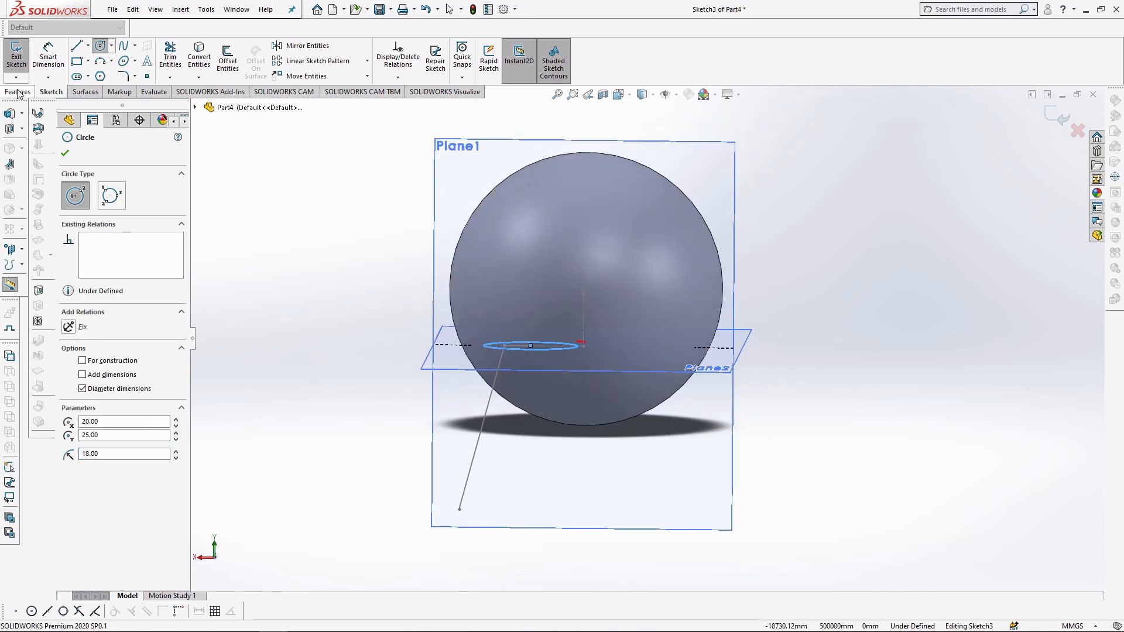
click(19, 92)
click(21, 57)
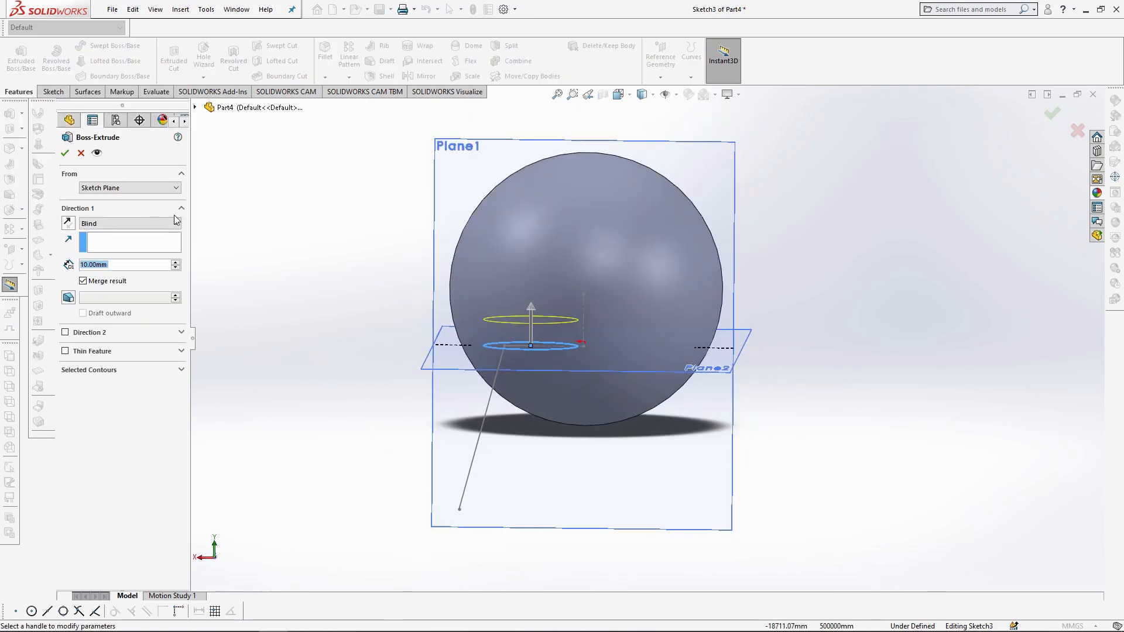
click(147, 223)
click(141, 241)
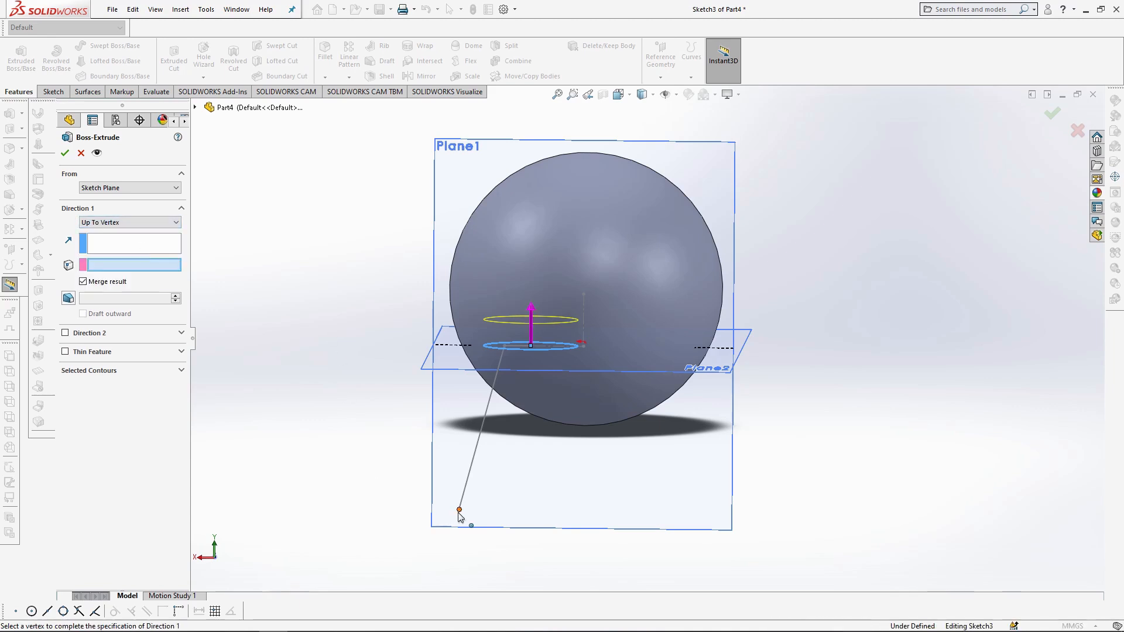
click(459, 511)
click(132, 251)
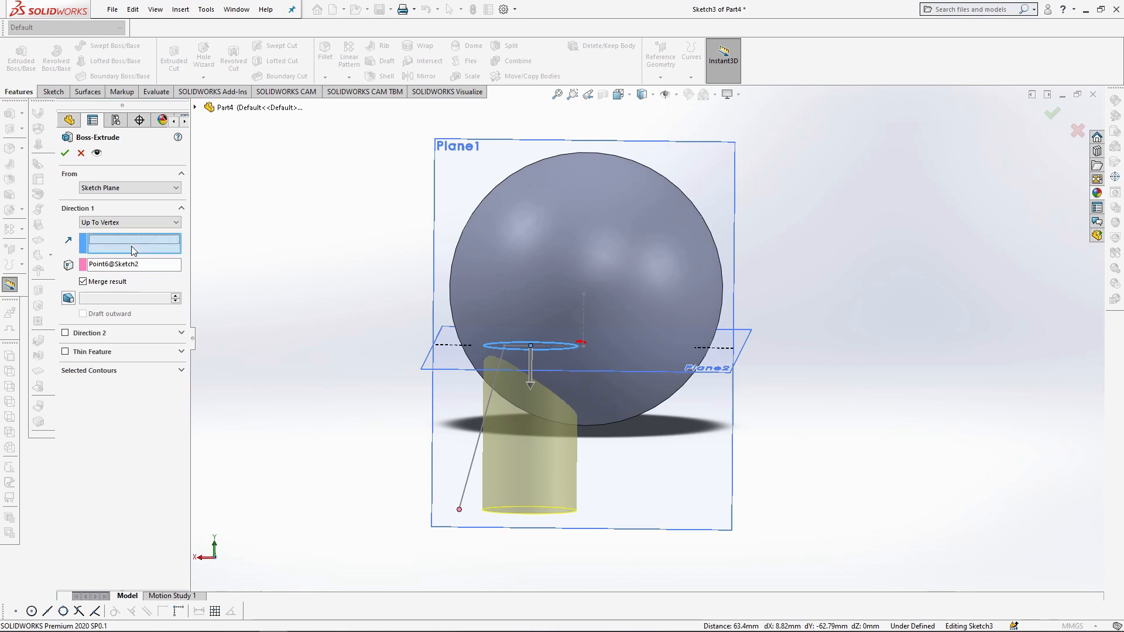
click(471, 462)
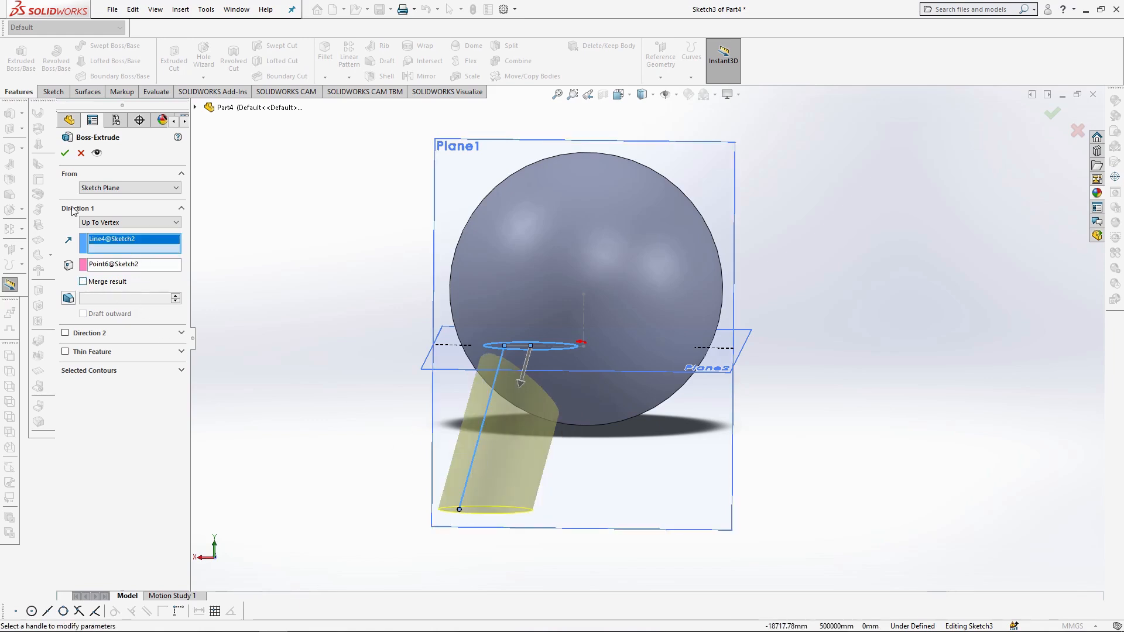
click(65, 153)
Step: Rotate the extruded cylinder body 10° about the X axis with Move/Copy Bodies, without making a copy
click(619, 95)
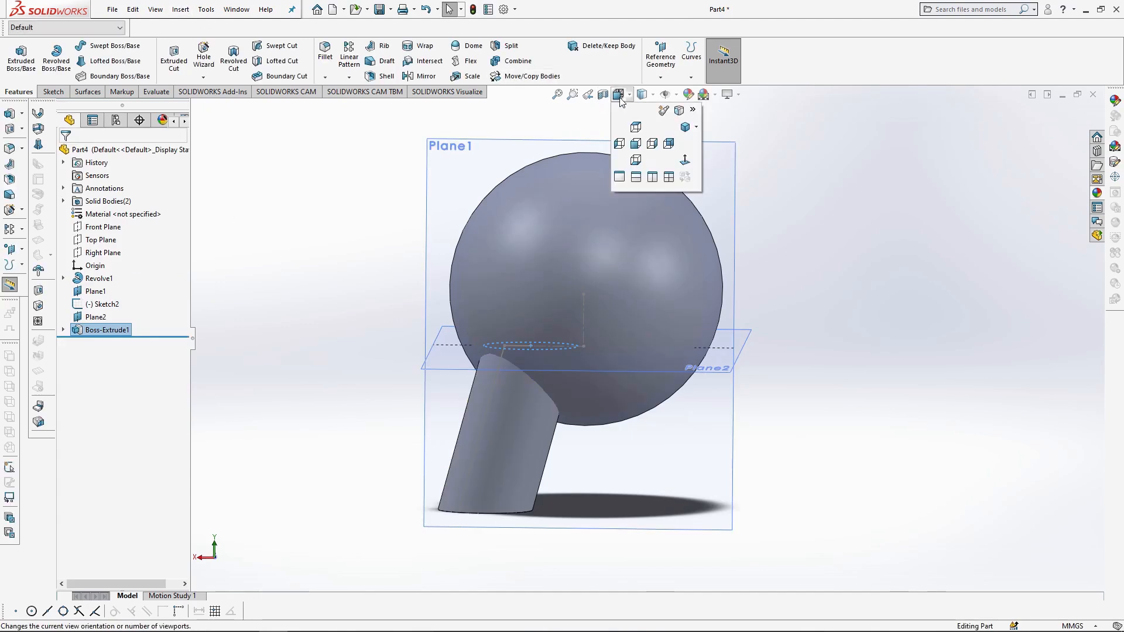
click(652, 143)
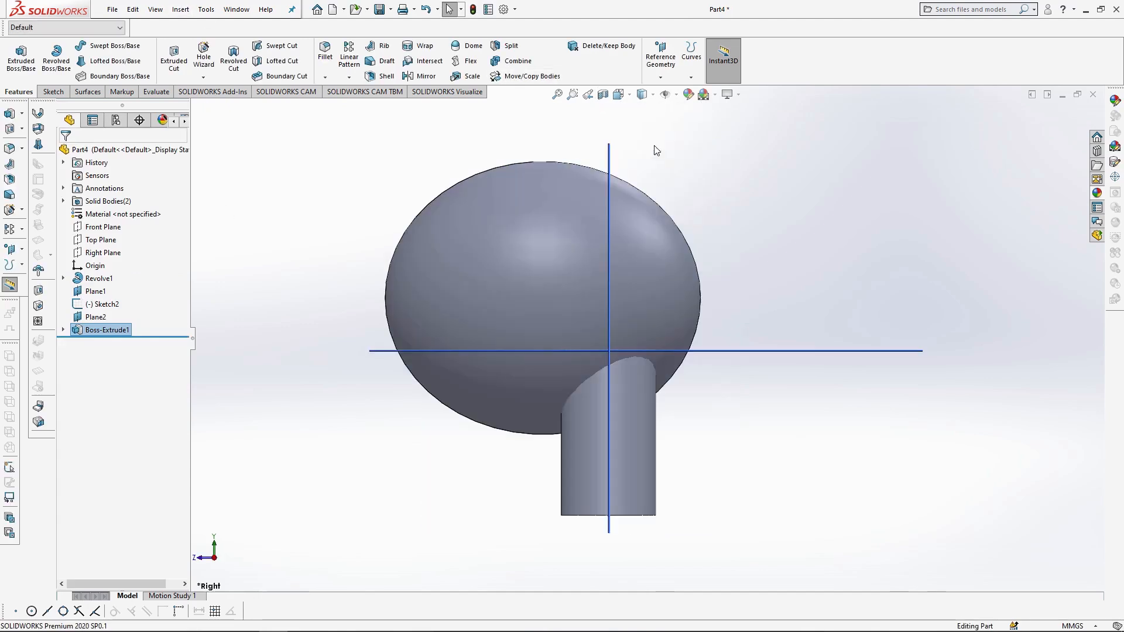
click(525, 76)
click(647, 455)
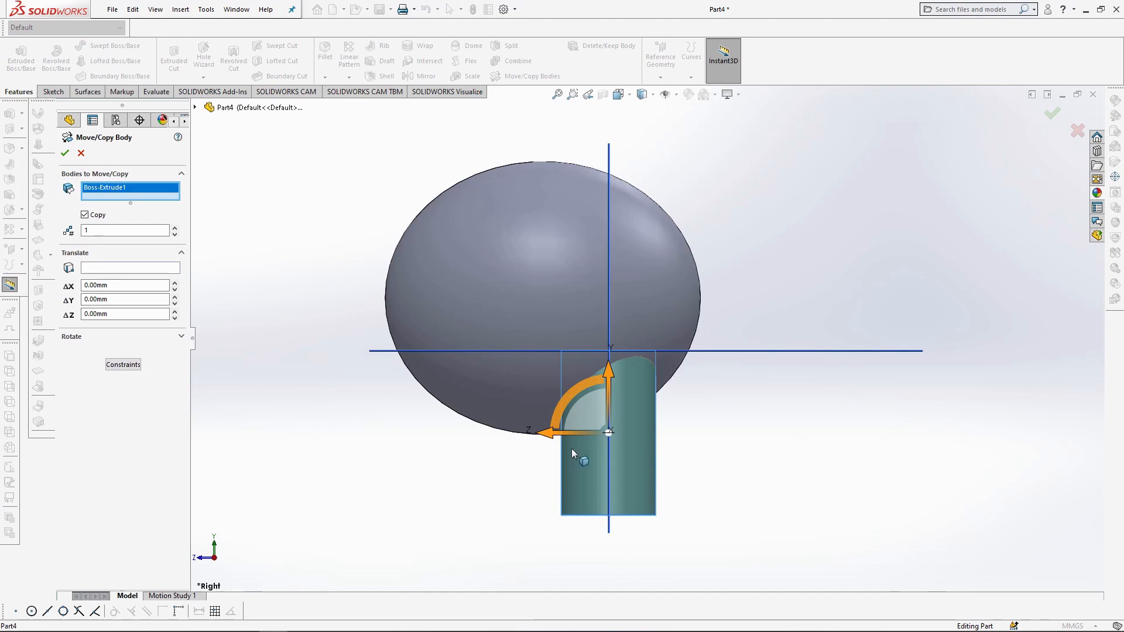
click(84, 215)
drag(571, 389, 587, 409)
double_click(132, 331)
text(10)
key(Return)
key(Return)
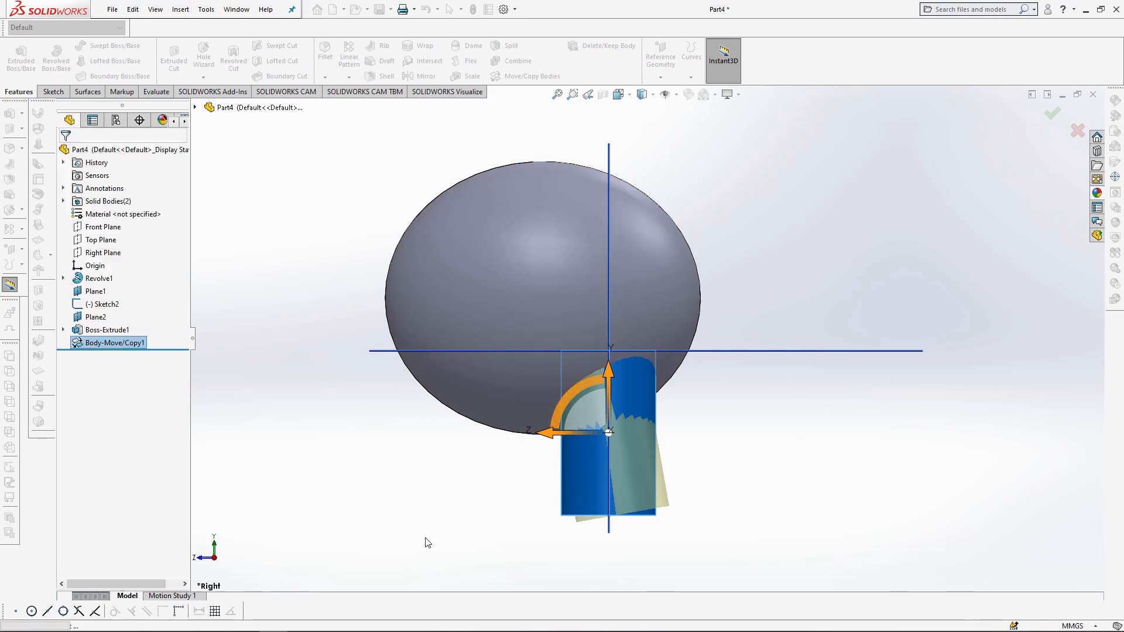
Step: Sketch a corner rectangle on the Right Plane, starting at the tilted leg's higher bottom corner and covering its slanted lower end
click(115, 255)
click(124, 241)
click(75, 65)
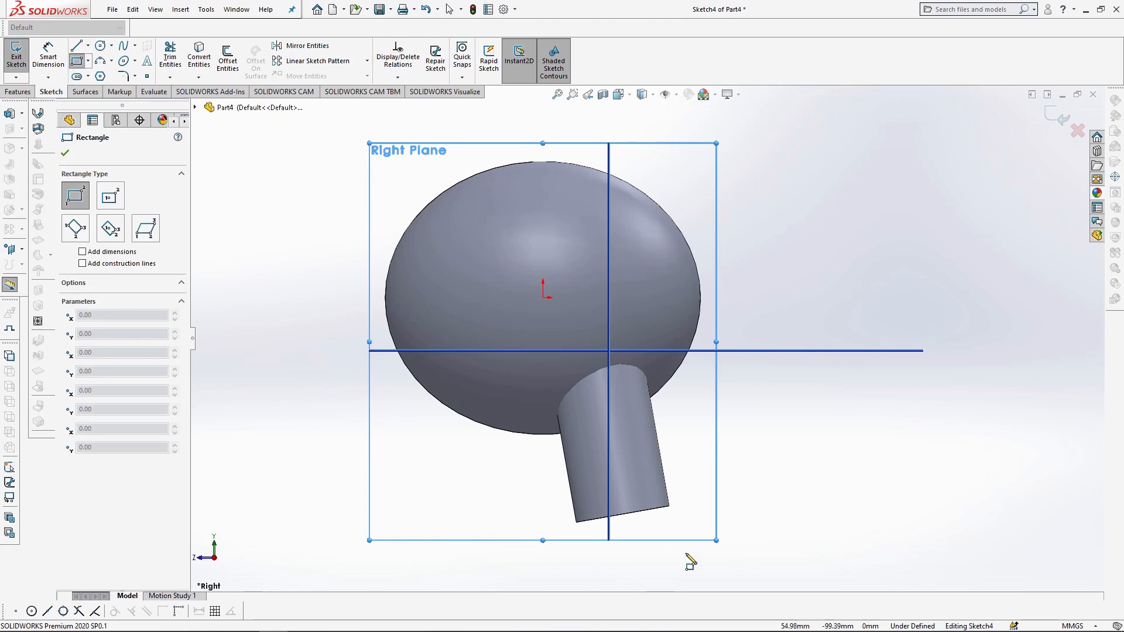
click(669, 506)
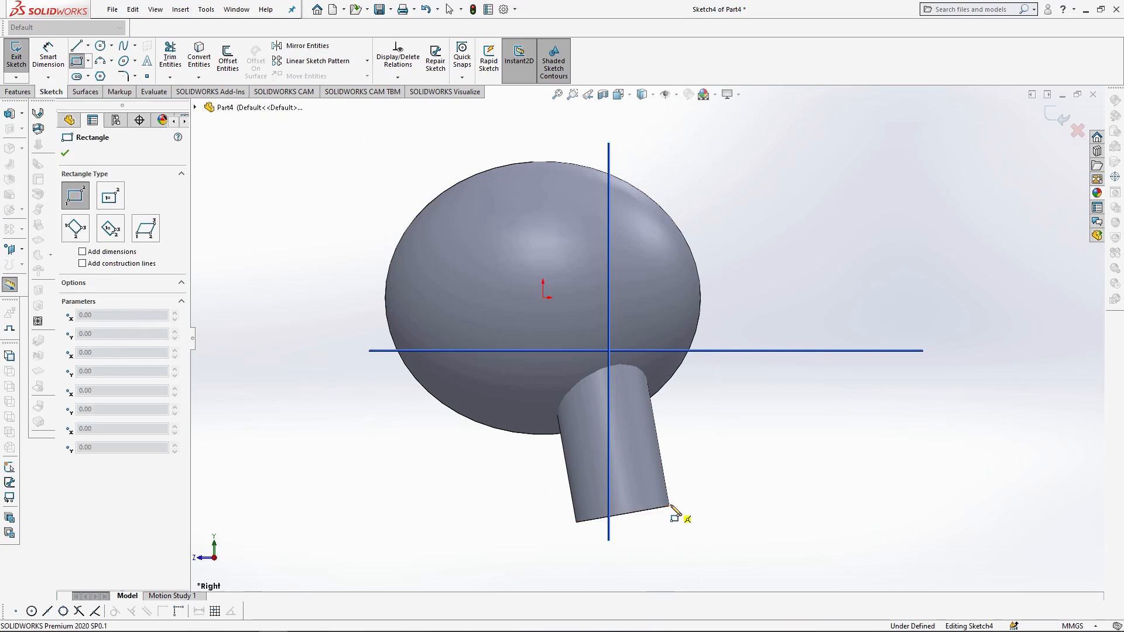
click(552, 560)
Step: Extrude-cut the rectangle with the Through All end condition to trim the leg's bottom level
click(18, 92)
click(174, 58)
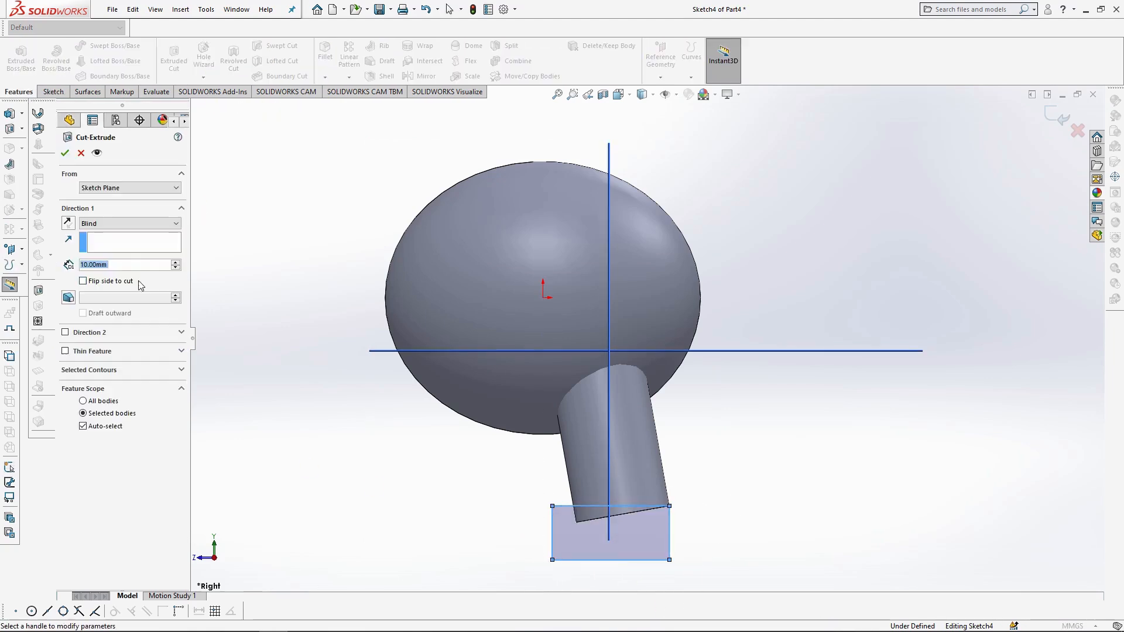
click(118, 223)
click(112, 229)
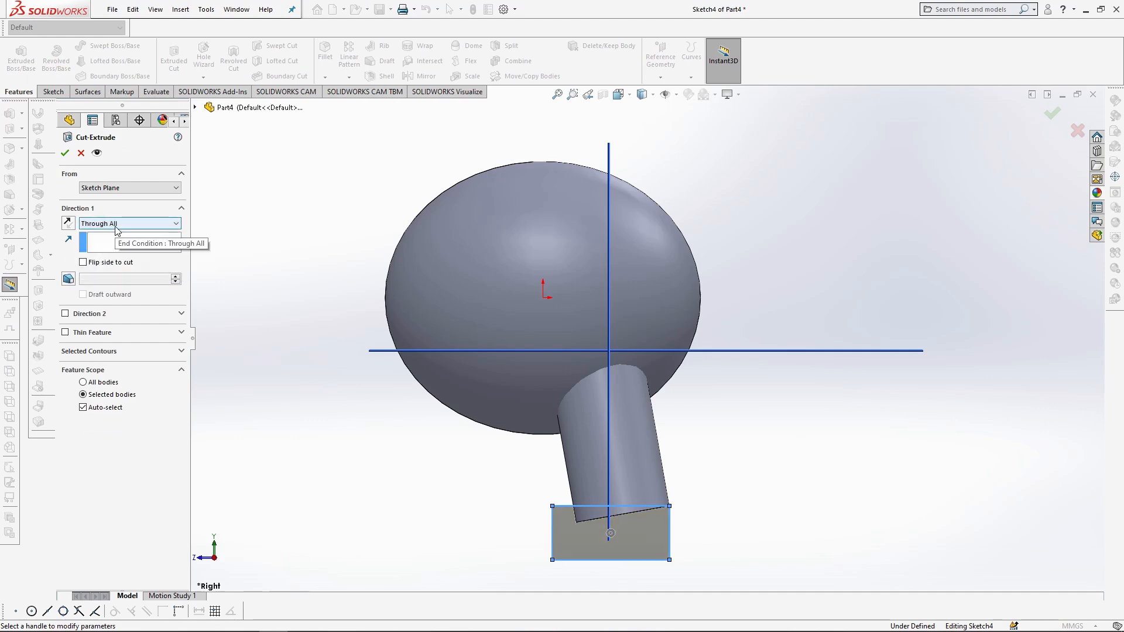
click(65, 153)
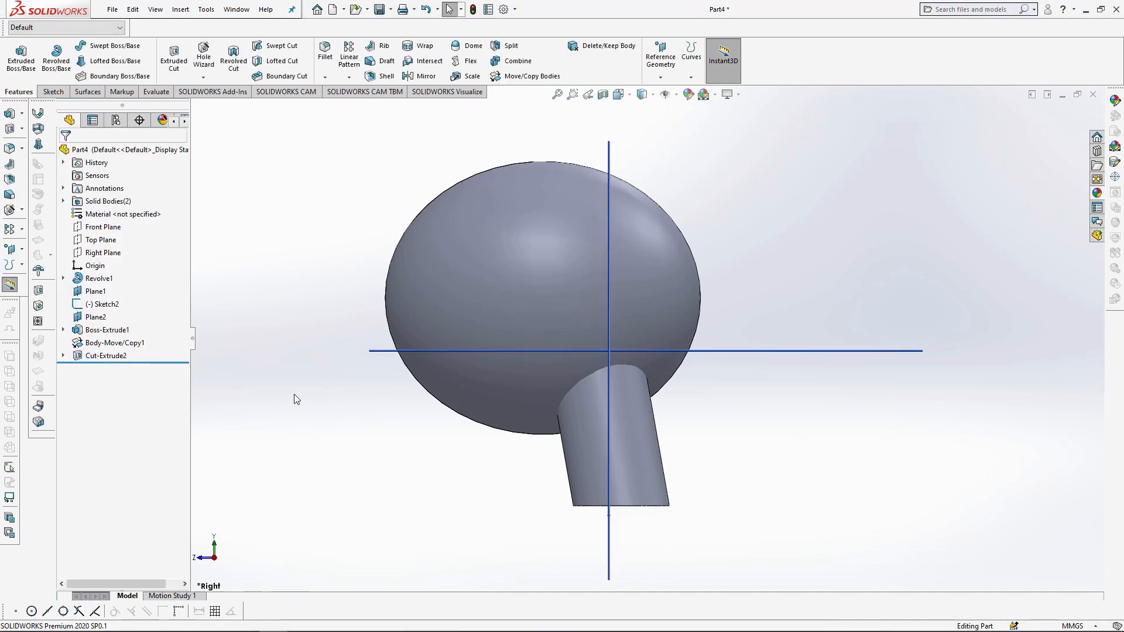
Step: Fillet the leg's bottom circular edge with a 4 mm radius
click(656, 506)
click(757, 479)
text(5)
key(Return)
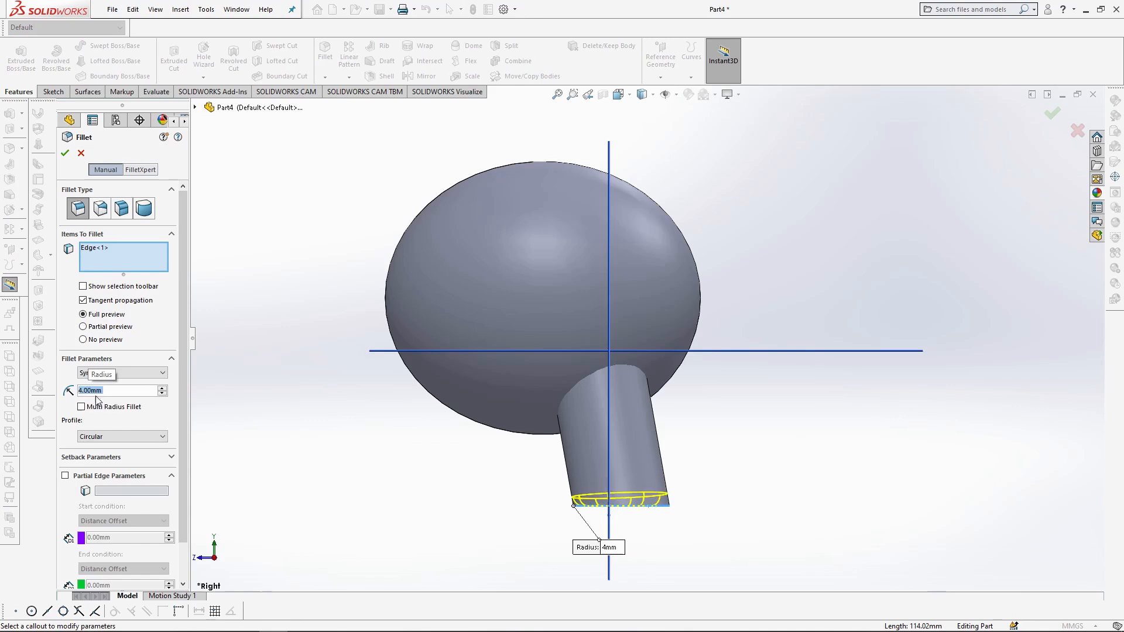
middle_drag(281, 375, 307, 398)
click(65, 153)
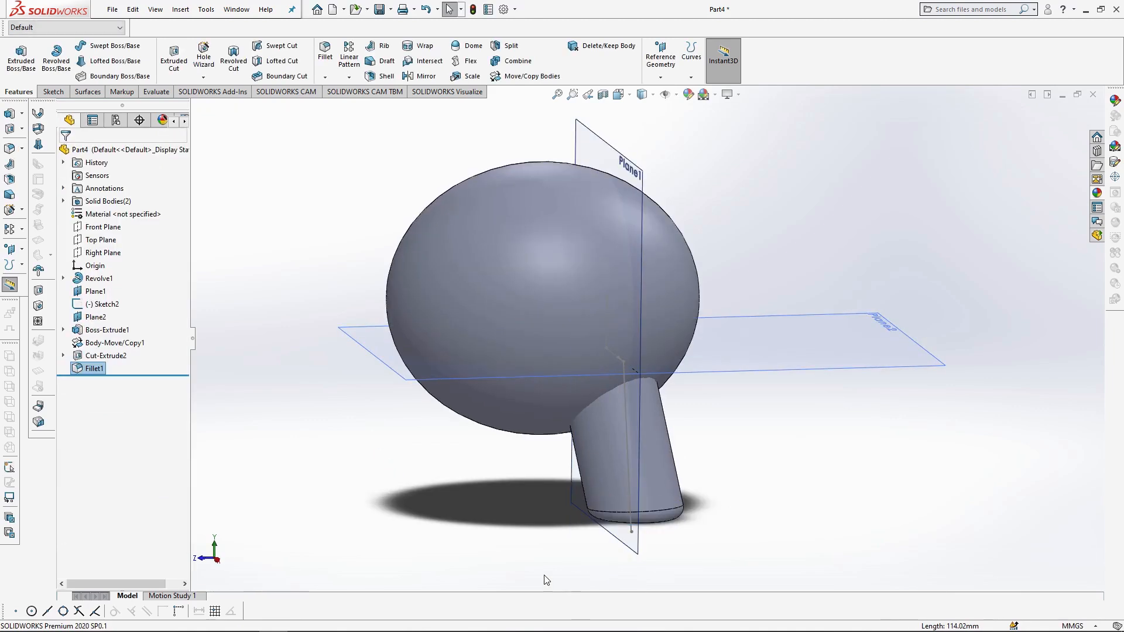
Step: Mirror the leg body about the Front Plane without merging solids
click(422, 76)
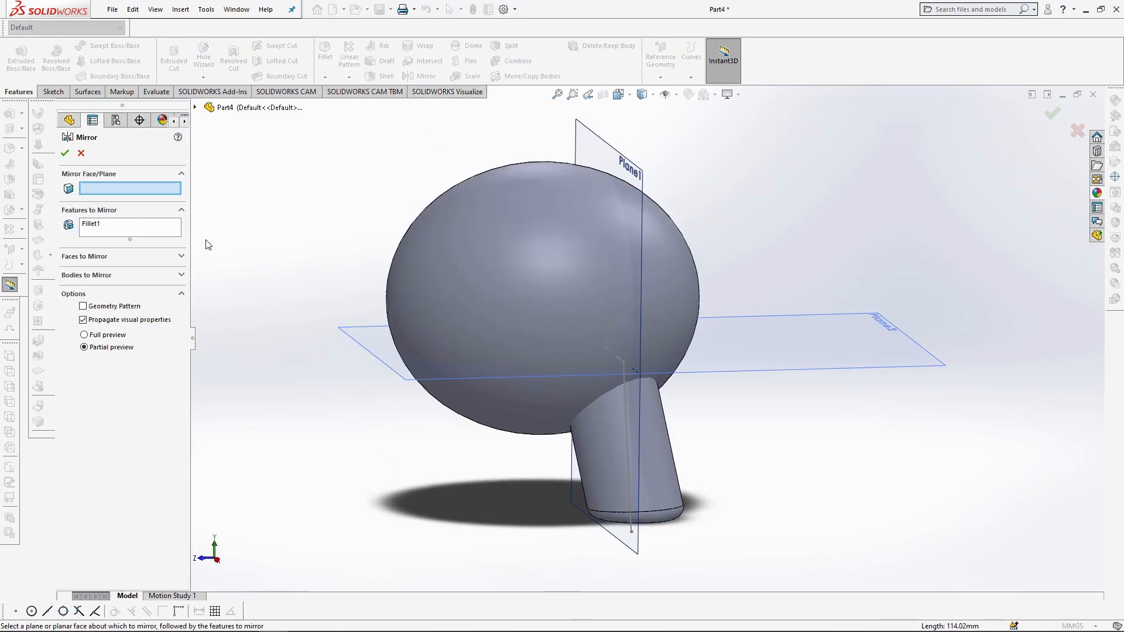
click(197, 109)
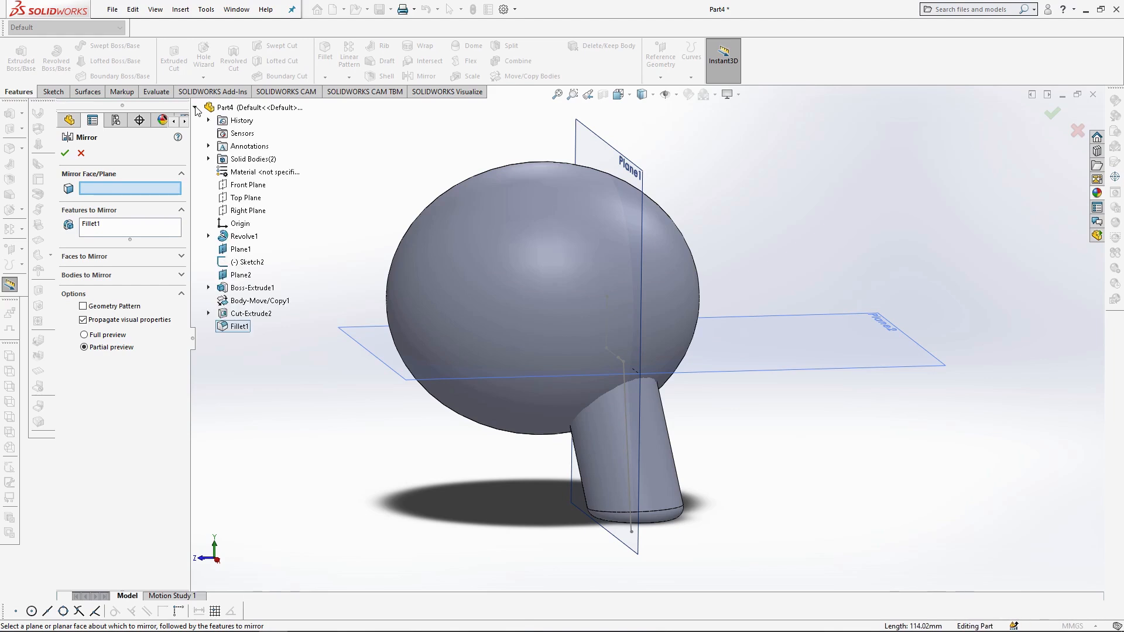
click(248, 184)
click(86, 275)
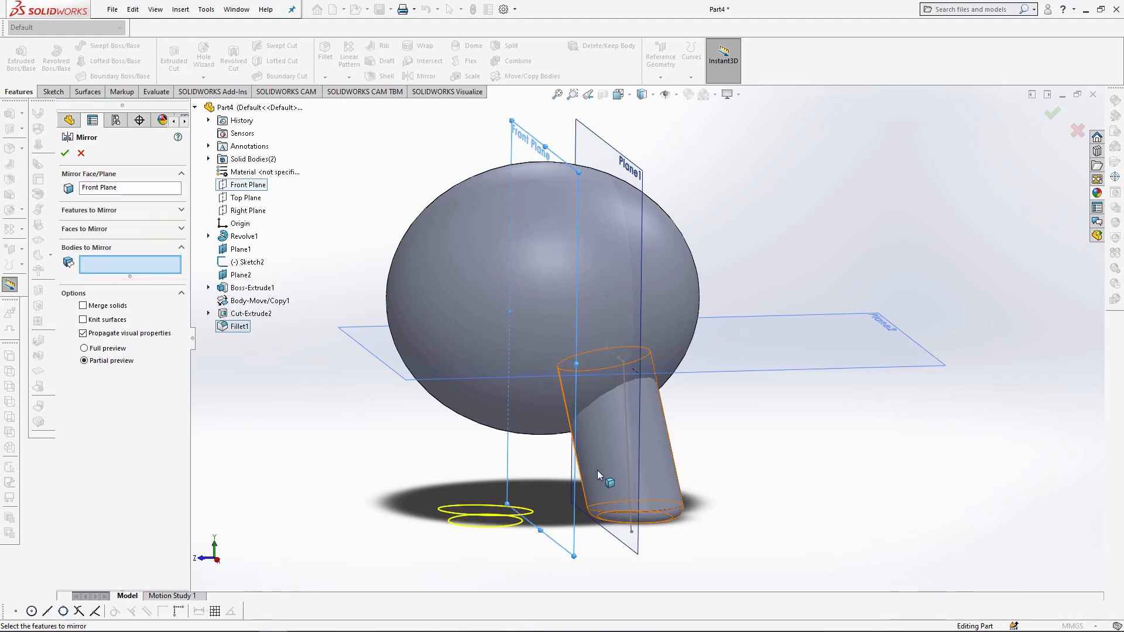
click(668, 483)
click(67, 154)
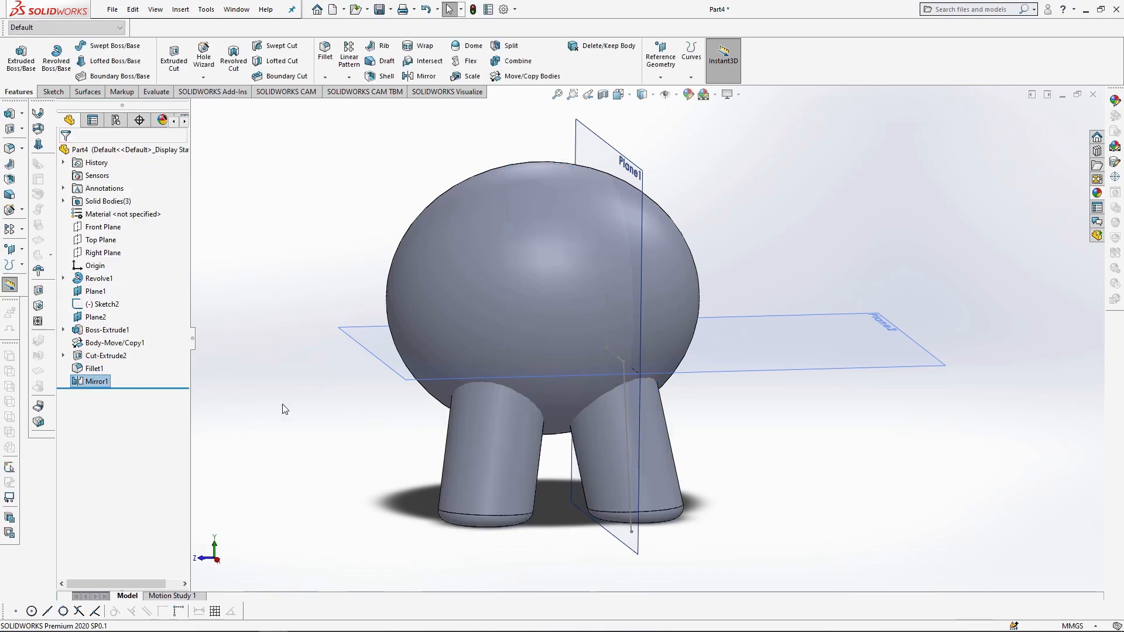
Step: Mirror both leg bodies about the Right Plane, keeping them as separate solids
click(425, 77)
click(247, 211)
middle_drag(392, 344, 571, 425)
click(92, 275)
click(673, 468)
click(735, 477)
middle_drag(497, 475, 597, 492)
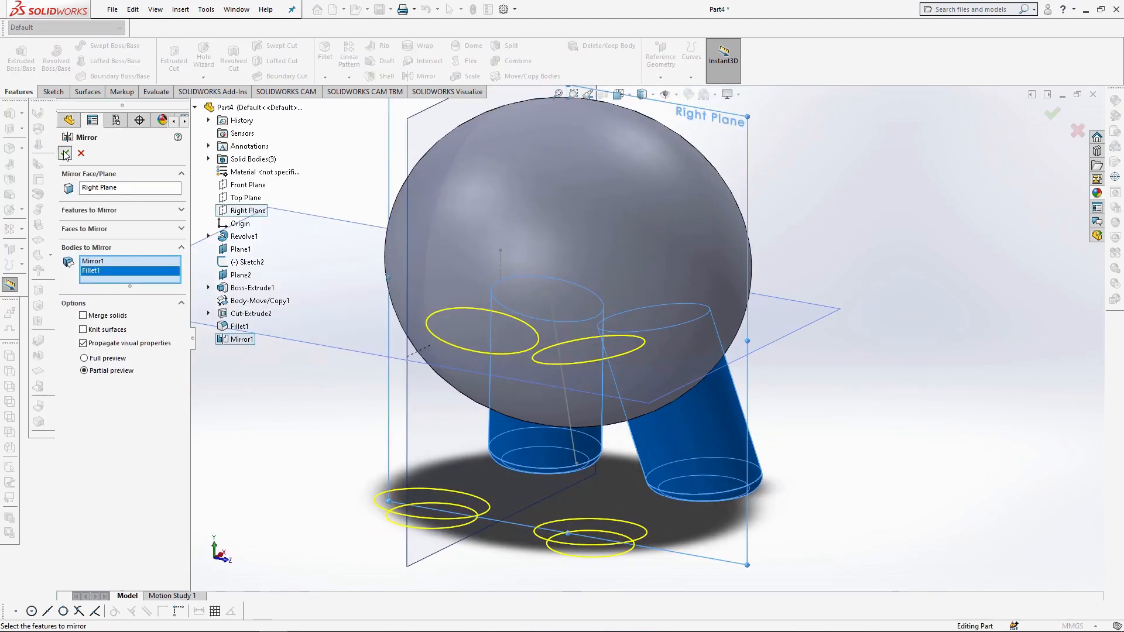
click(65, 153)
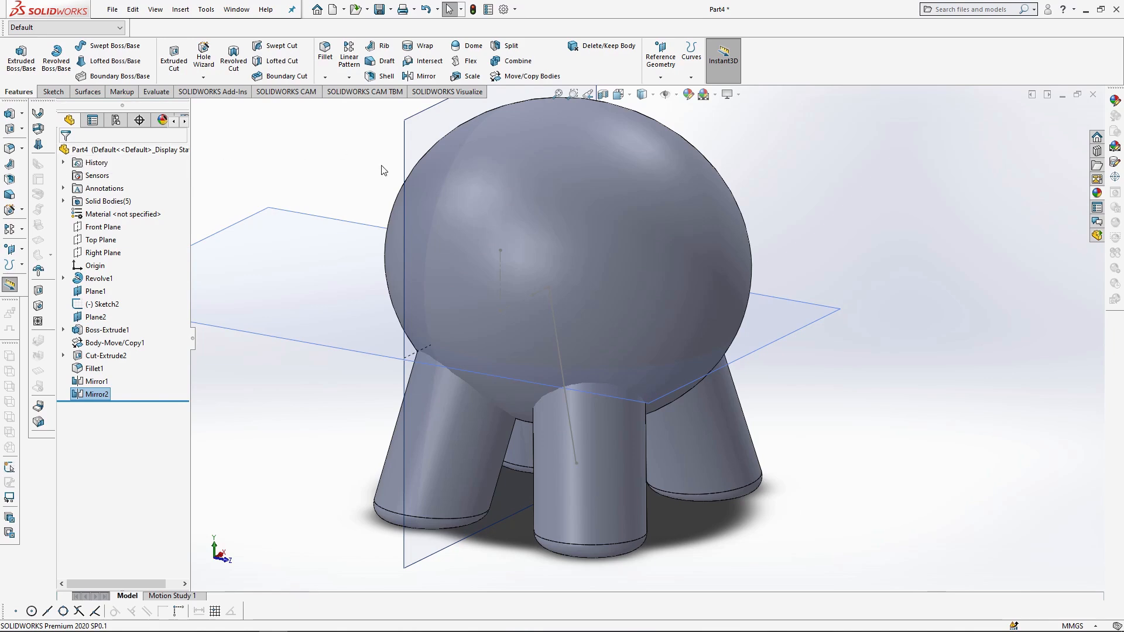
Step: Combine the ellipsoid body and all four legs into one solid with the Add operation
click(511, 61)
click(454, 305)
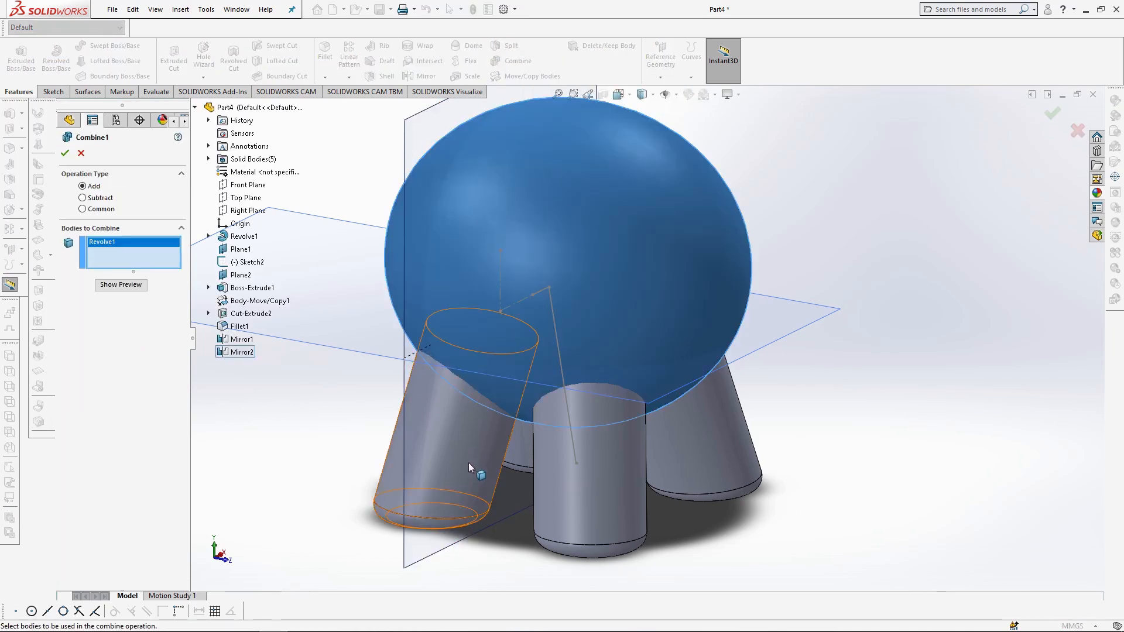
click(467, 461)
click(518, 452)
click(576, 474)
click(701, 465)
click(65, 152)
Step: Fillet the four edges where the legs meet the ellipsoid body with a 20 mm radius
click(622, 94)
click(653, 144)
click(508, 382)
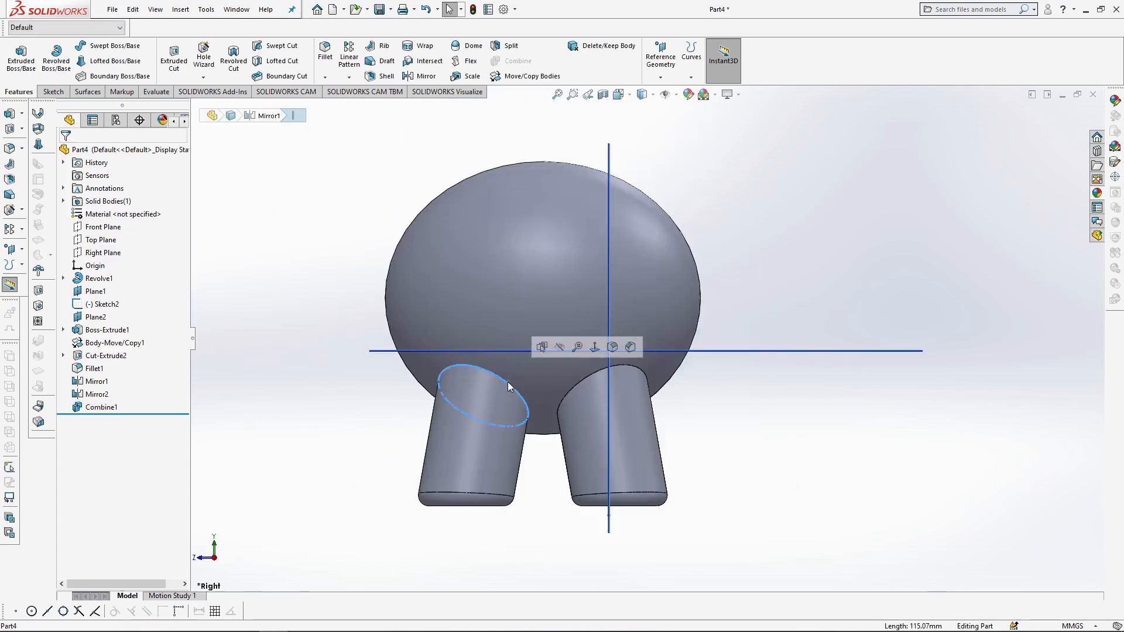
click(618, 353)
click(579, 385)
middle_drag(580, 385, 691, 398)
click(470, 413)
middle_drag(471, 413, 544, 419)
click(451, 390)
middle_drag(702, 410, 564, 426)
click(65, 153)
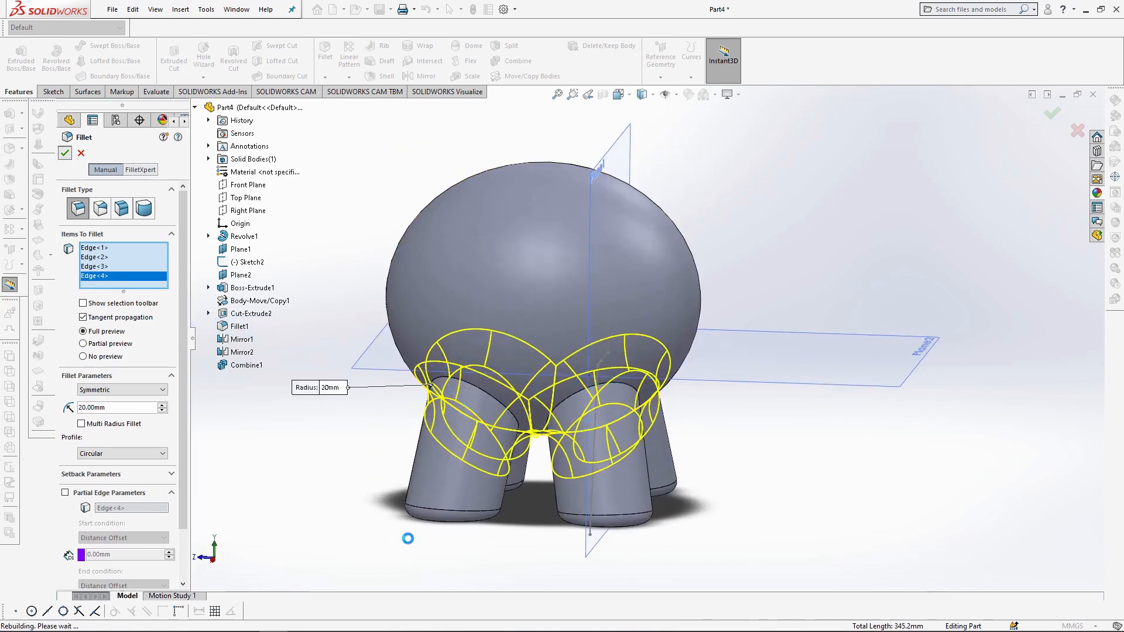
Step: Start a DXF/DWG insert on the Right Plane and open the file Pinata Neck Guide.dxf
click(643, 94)
click(668, 146)
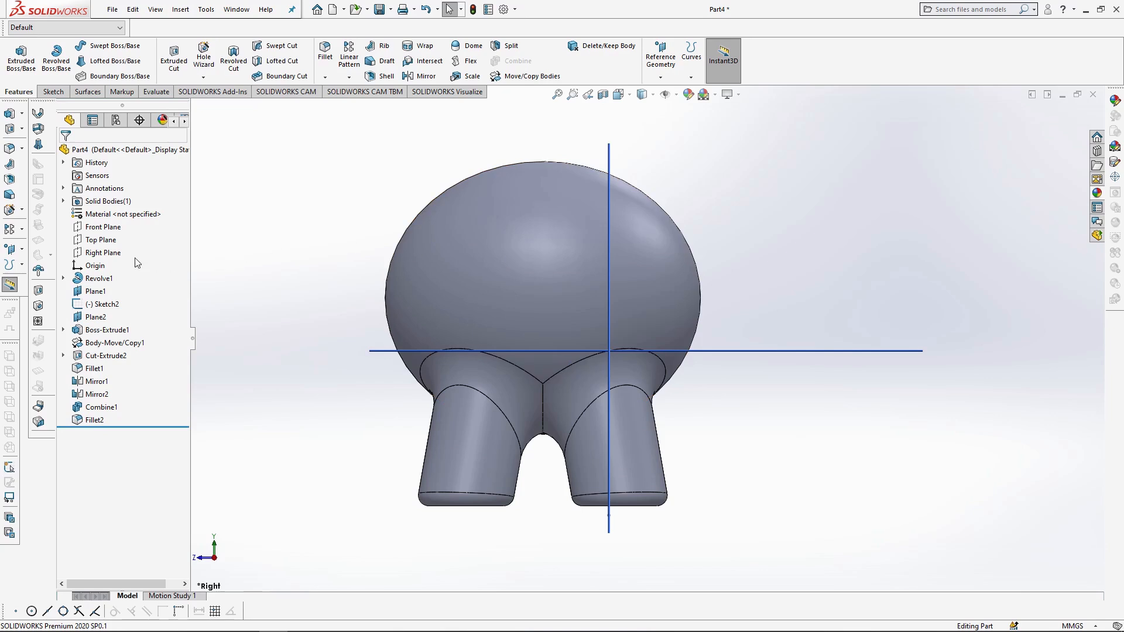
click(114, 256)
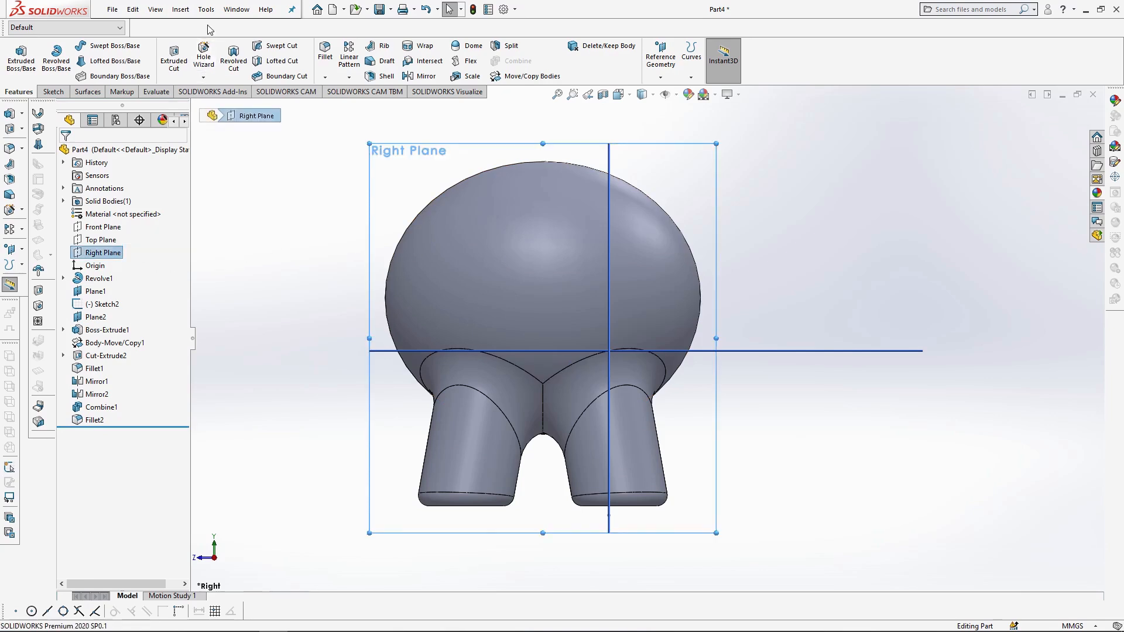
click(180, 9)
click(222, 420)
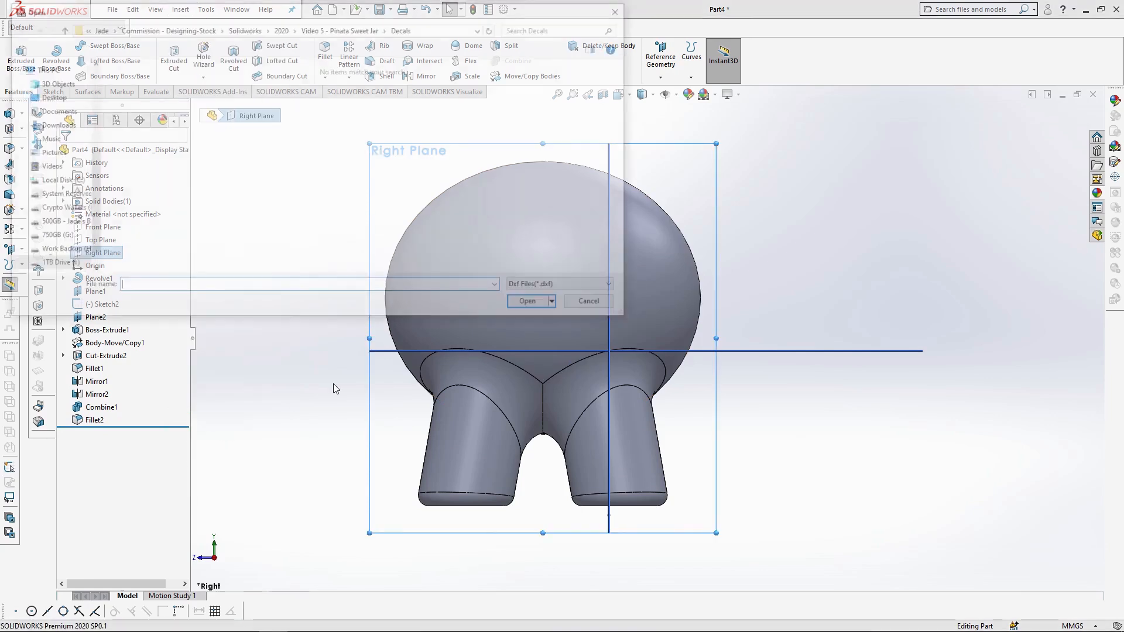
click(174, 83)
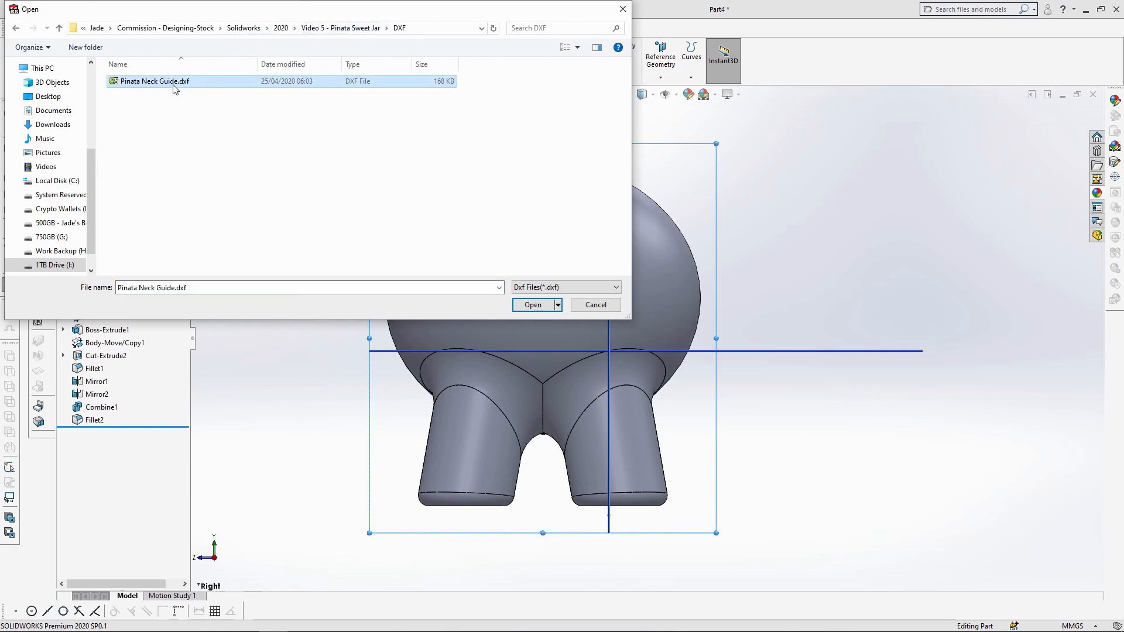
click(542, 308)
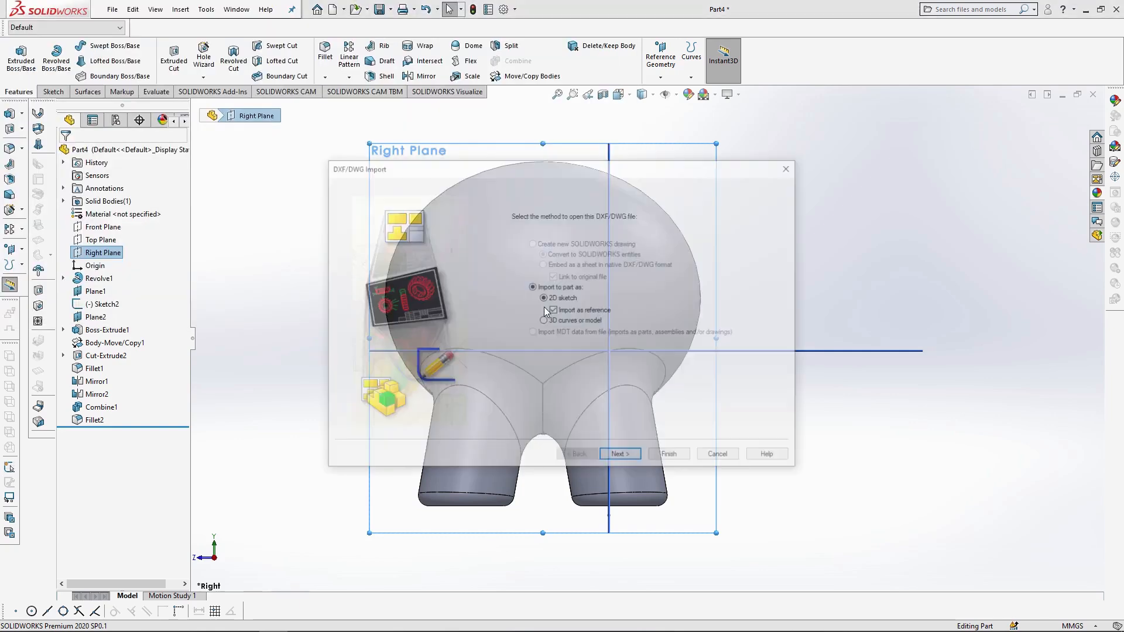
Step: Import the DXF as a 2D sketch with Import as reference off and Millimeters as the units of imported data
click(553, 310)
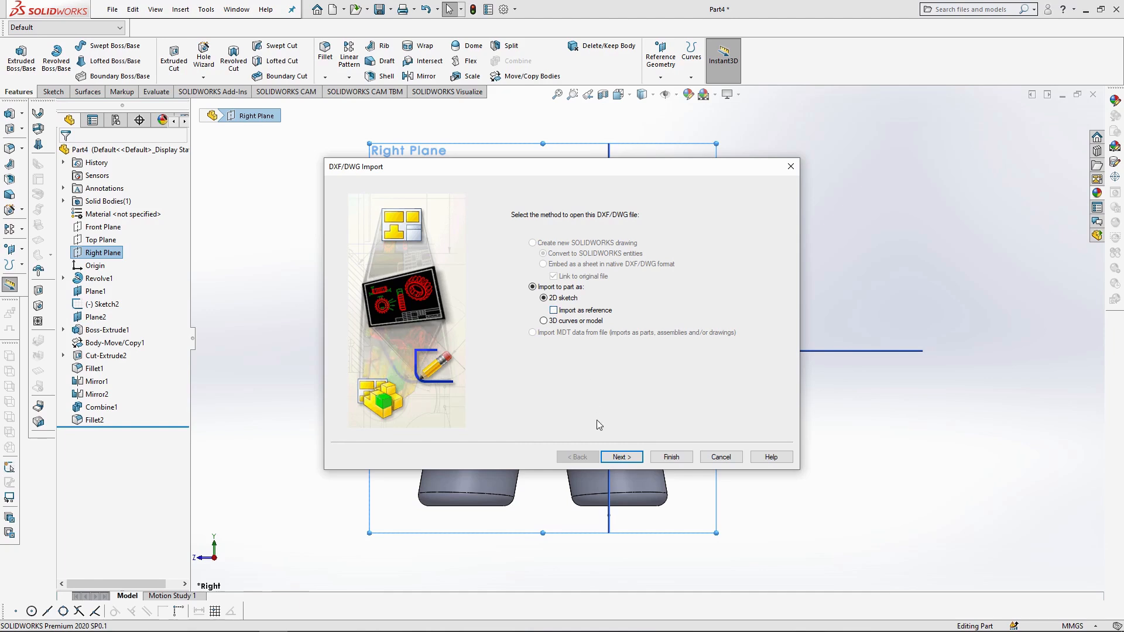
click(617, 457)
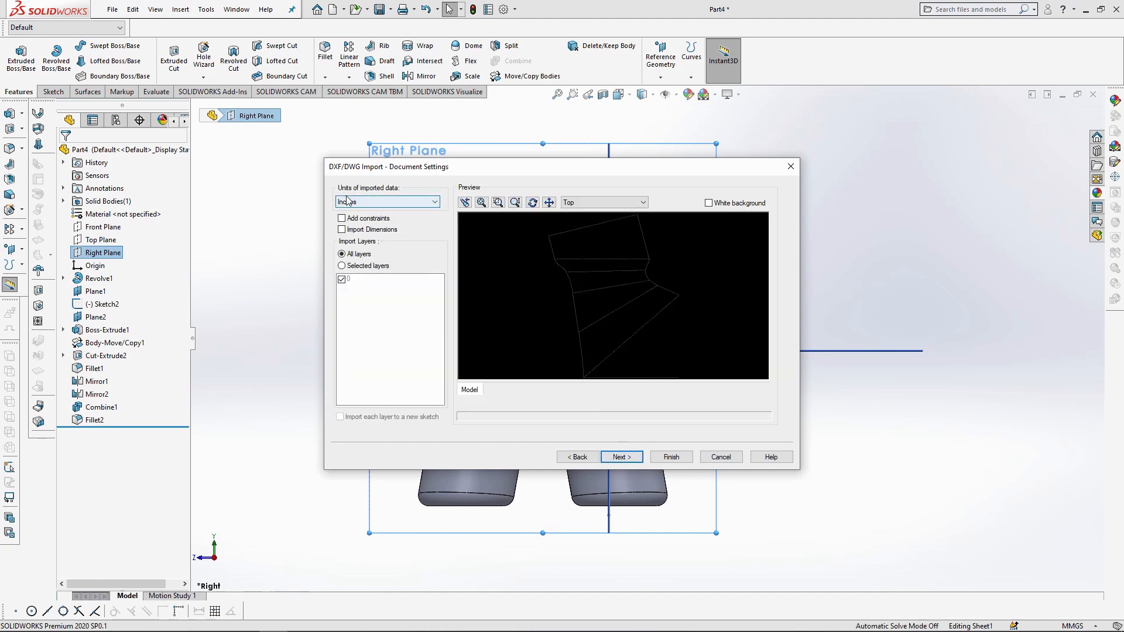
click(364, 202)
click(375, 231)
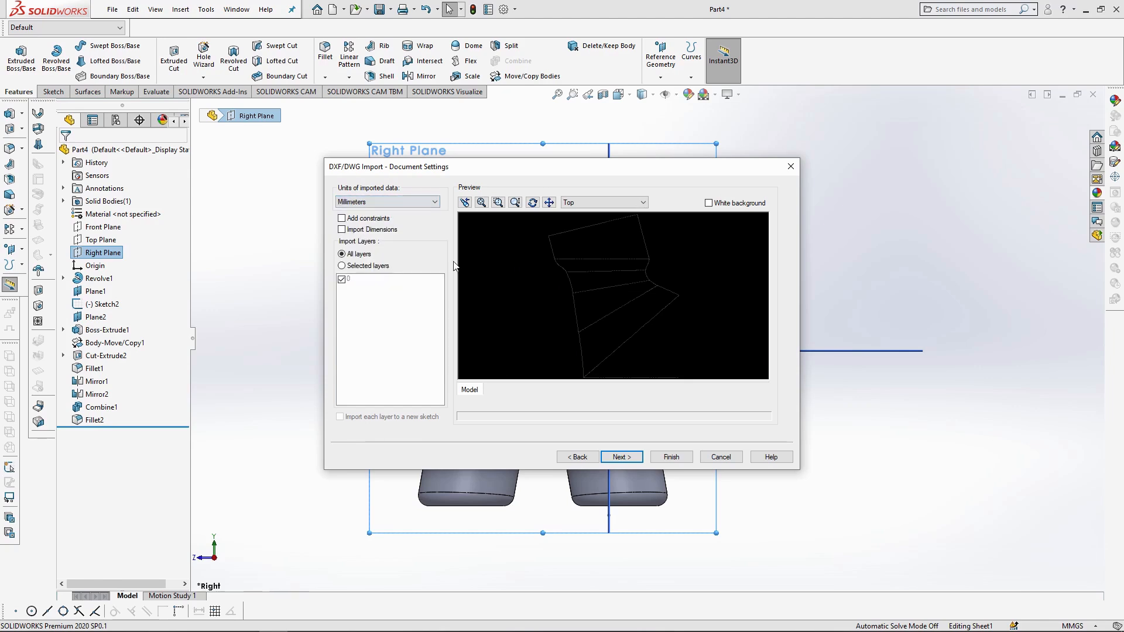
click(672, 457)
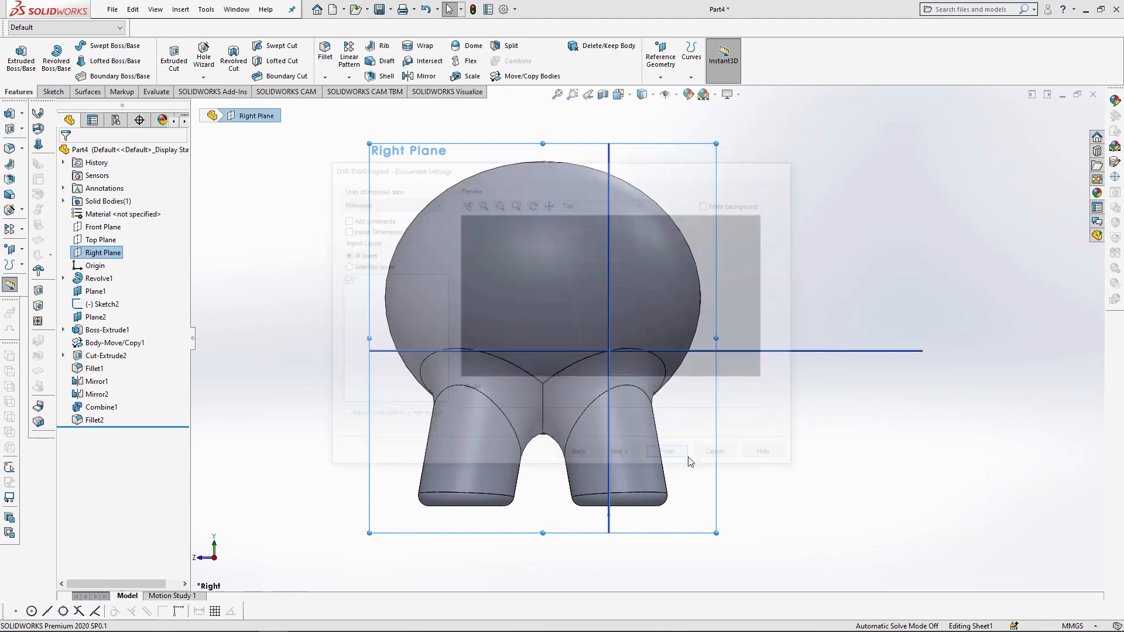
Step: Move all imported neck guide entities from the free end of the bottom horizontal construction line to the origin, and exit the sketch
scroll(580, 355, up, 2)
mouse_move(395, 146)
mouse_down()
mouse_move(507, 272)
mouse_move(715, 428)
mouse_up()
click(315, 76)
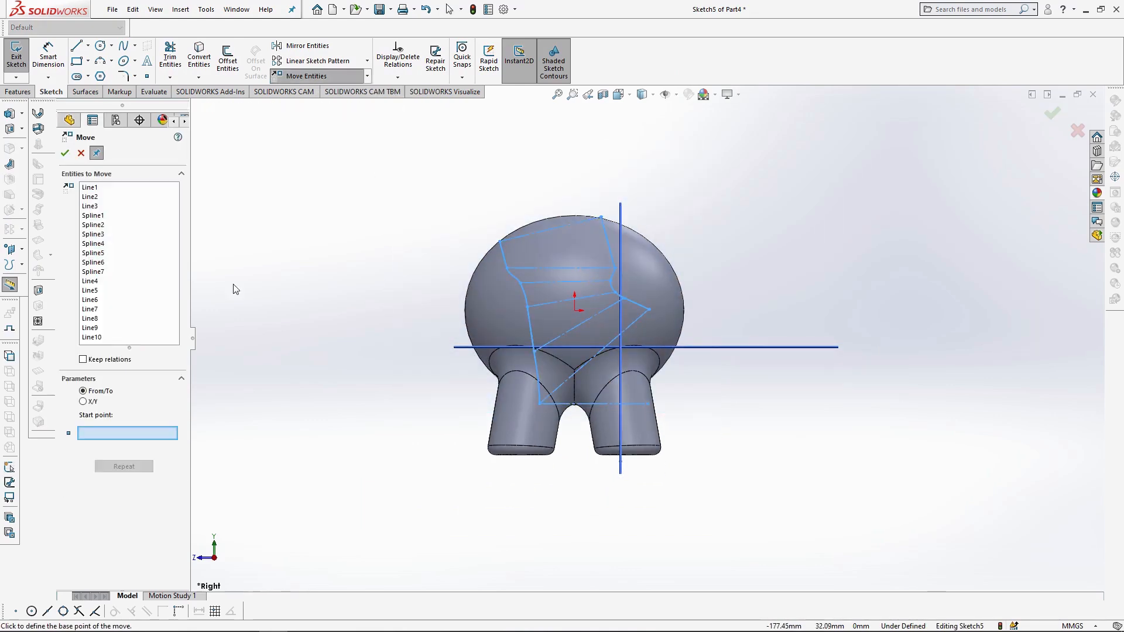
click(648, 404)
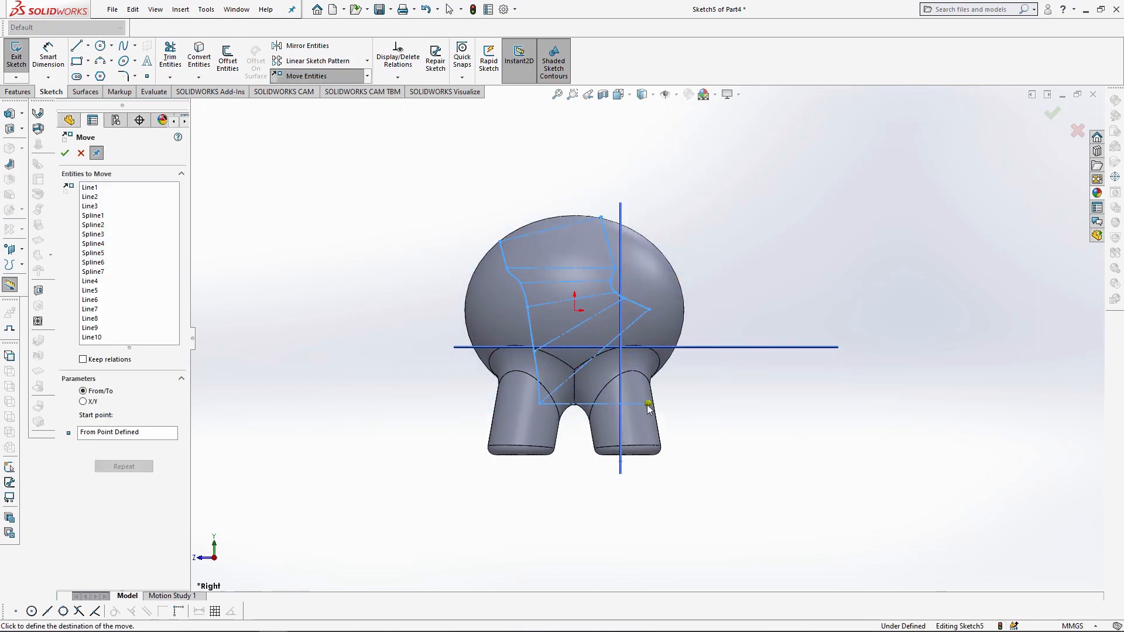
scroll(552, 308, down, 3)
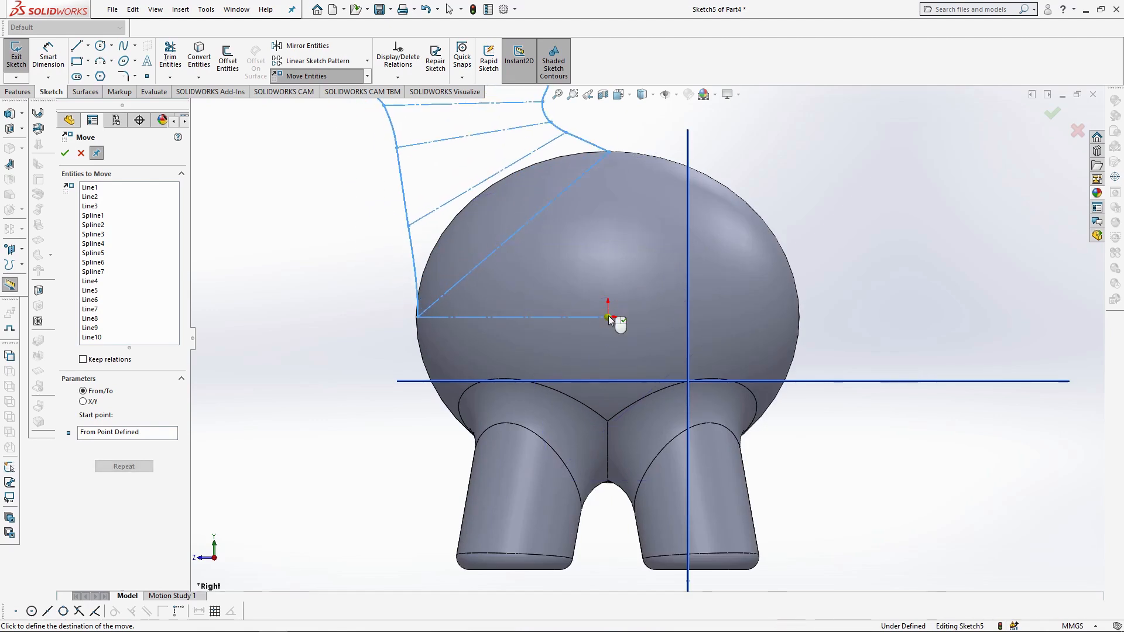
click(608, 318)
click(1057, 117)
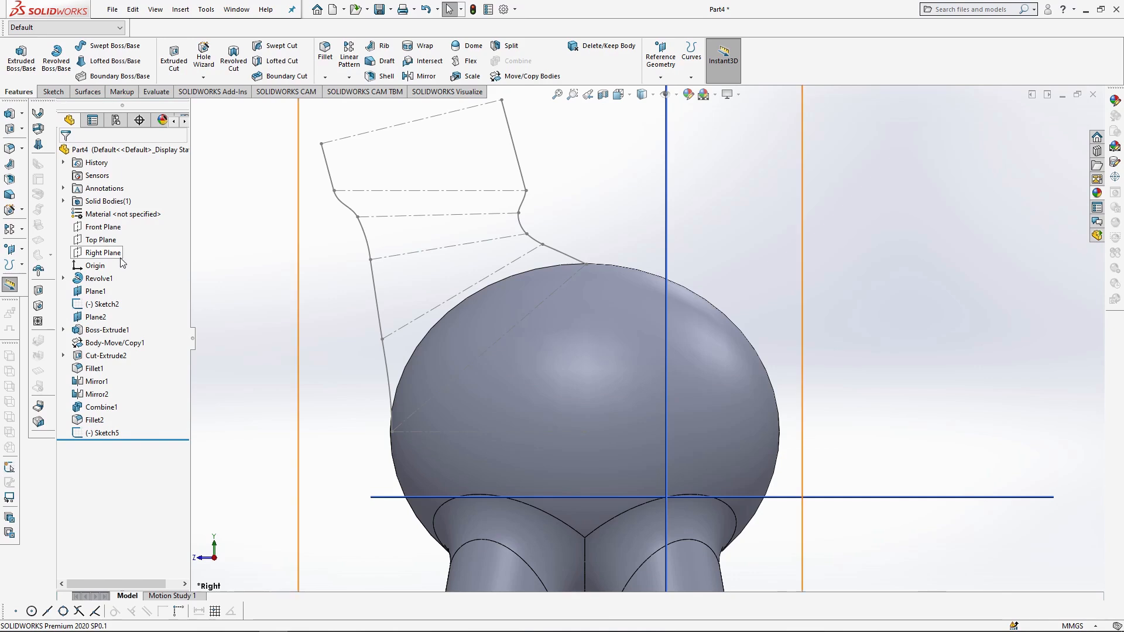
Step: Create a reference plane perpendicular to the Right Plane through the lowest diagonal construction line of the neck guide
click(103, 252)
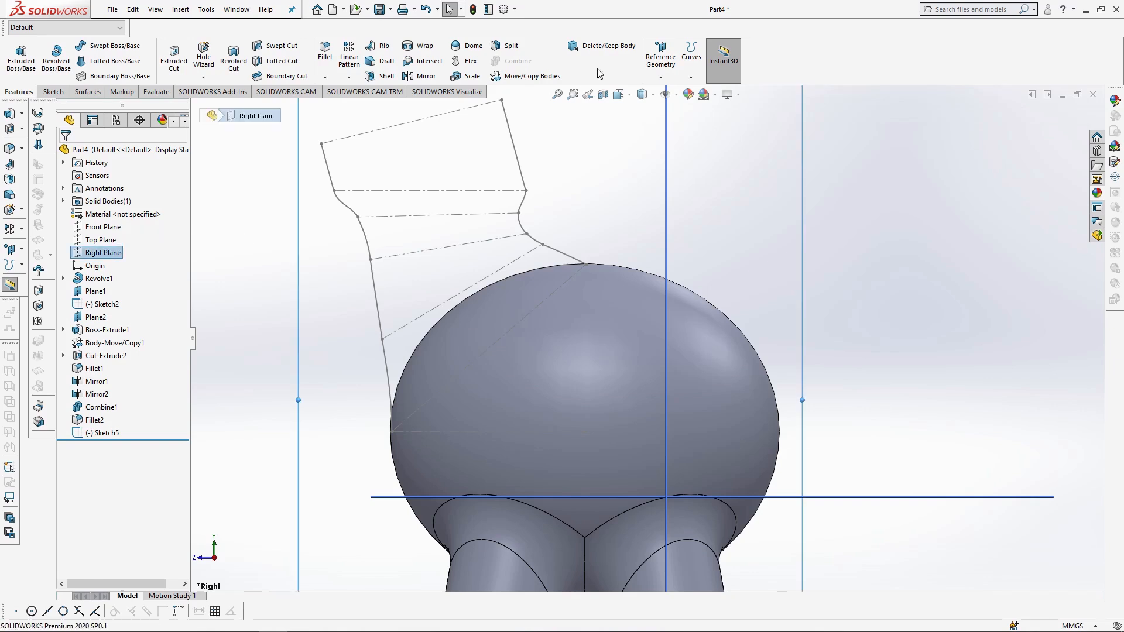
click(660, 59)
click(671, 93)
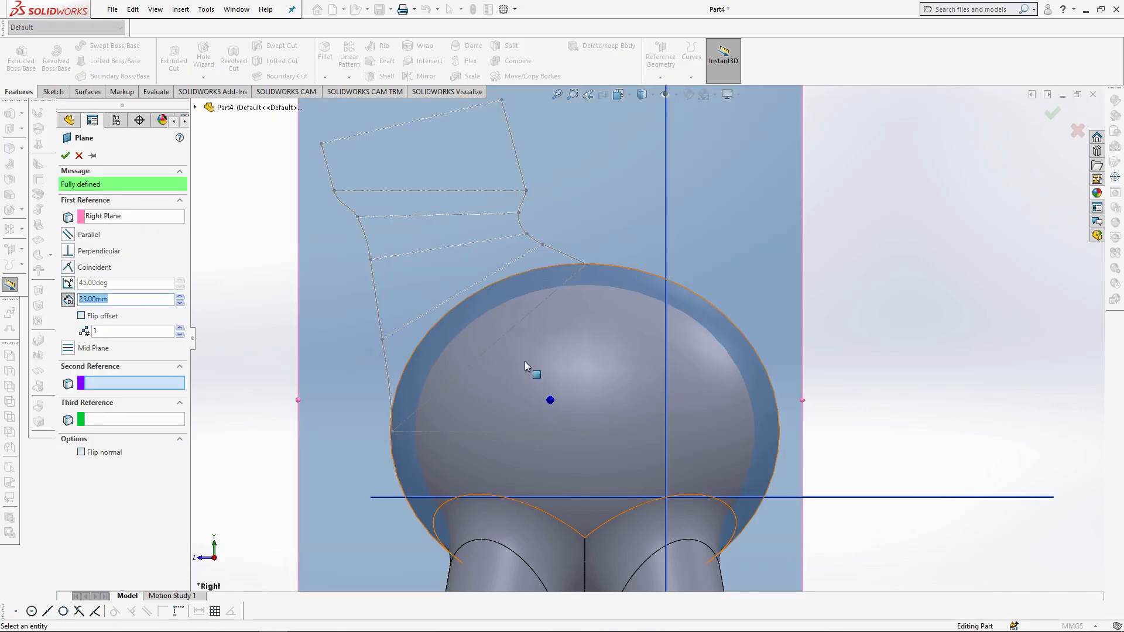
click(493, 345)
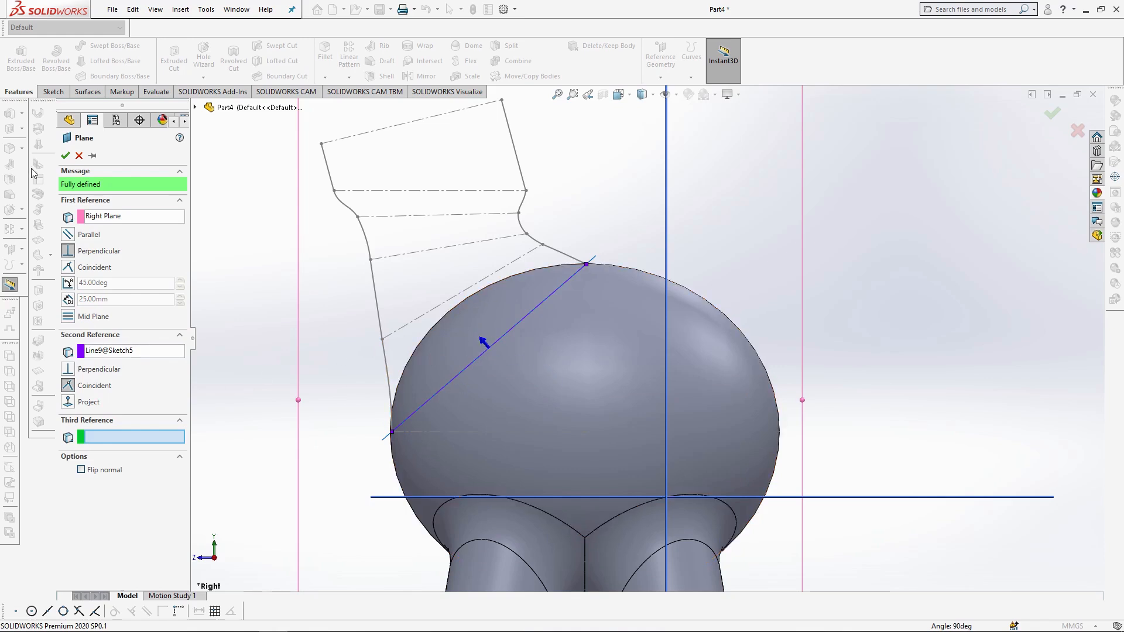
click(65, 158)
Step: Create two more planes perpendicular to the Right Plane, through the second and third slanted neck guide lines from the bottom
click(103, 251)
click(661, 64)
click(670, 92)
click(494, 273)
click(65, 157)
click(103, 252)
click(662, 63)
click(670, 92)
click(460, 245)
click(65, 156)
Step: Create three planes perpendicular to the Right Plane through the two near-horizontal upper guide lines and the slanted top line of the neck
click(103, 252)
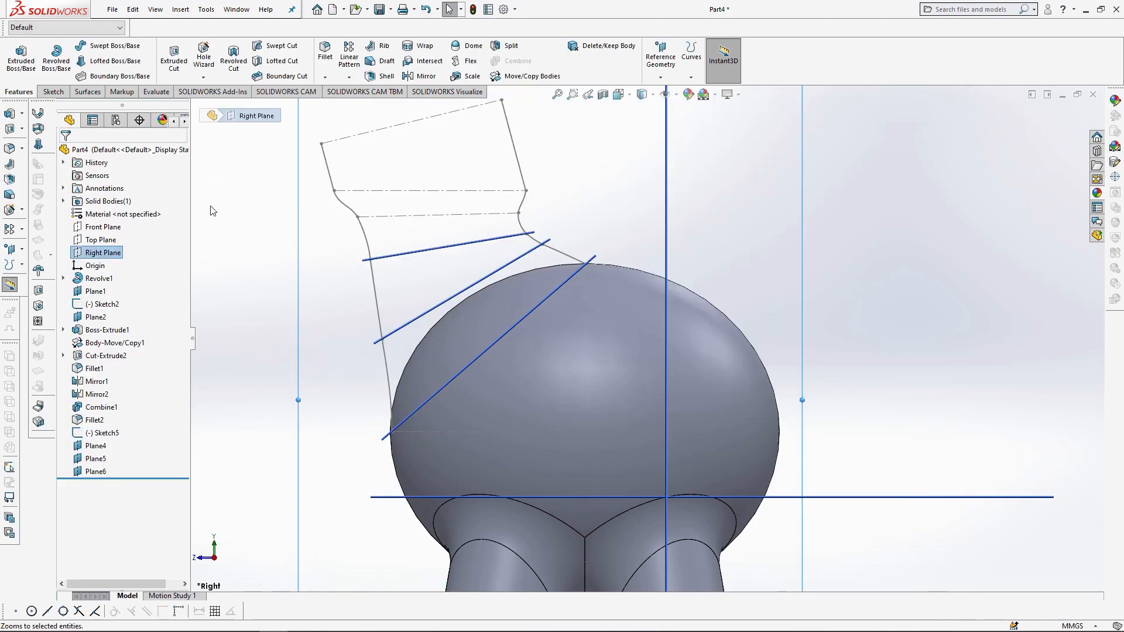
click(418, 216)
click(65, 156)
click(103, 252)
click(662, 64)
click(670, 92)
click(430, 190)
click(65, 157)
click(103, 252)
click(662, 63)
click(669, 92)
click(410, 122)
click(65, 156)
Step: Save the part as "Pinata Sweet Jar" in the Video 5 - Pinata Sweet Jar folder
scroll(629, 414, up, 3)
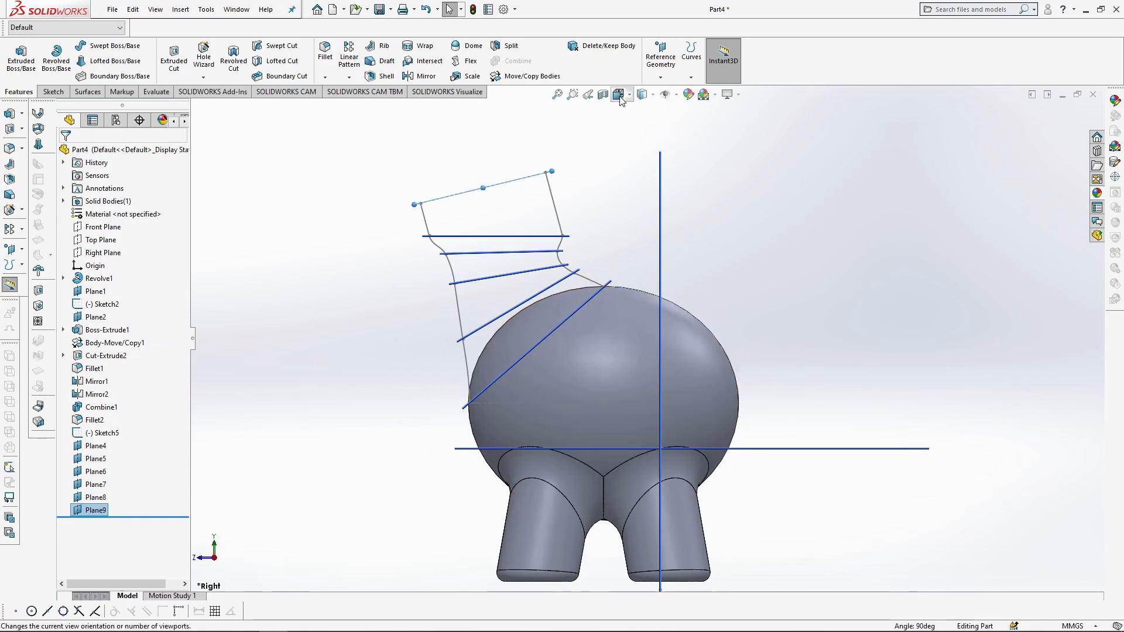
key(ctrl+s)
text(Pinata Sweet Jar)
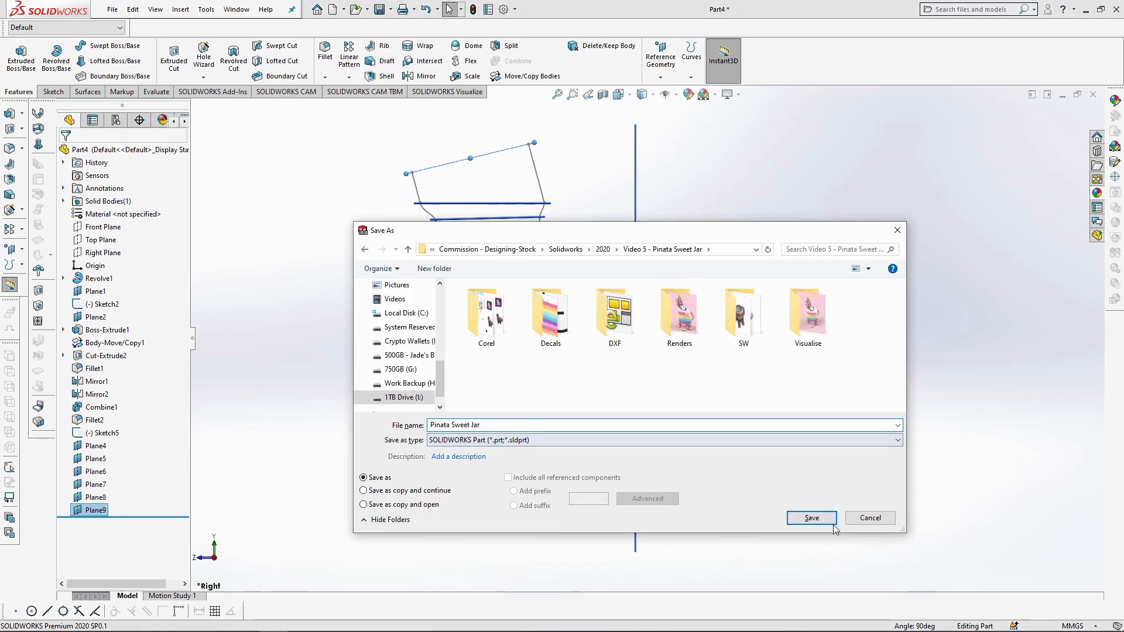
key(Return)
Step: Hide Plane1 and Plane2, the two reference planes used for the legs
middle_drag(911, 333, 984, 347)
click(98, 292)
ctrl+click(97, 318)
click(140, 288)
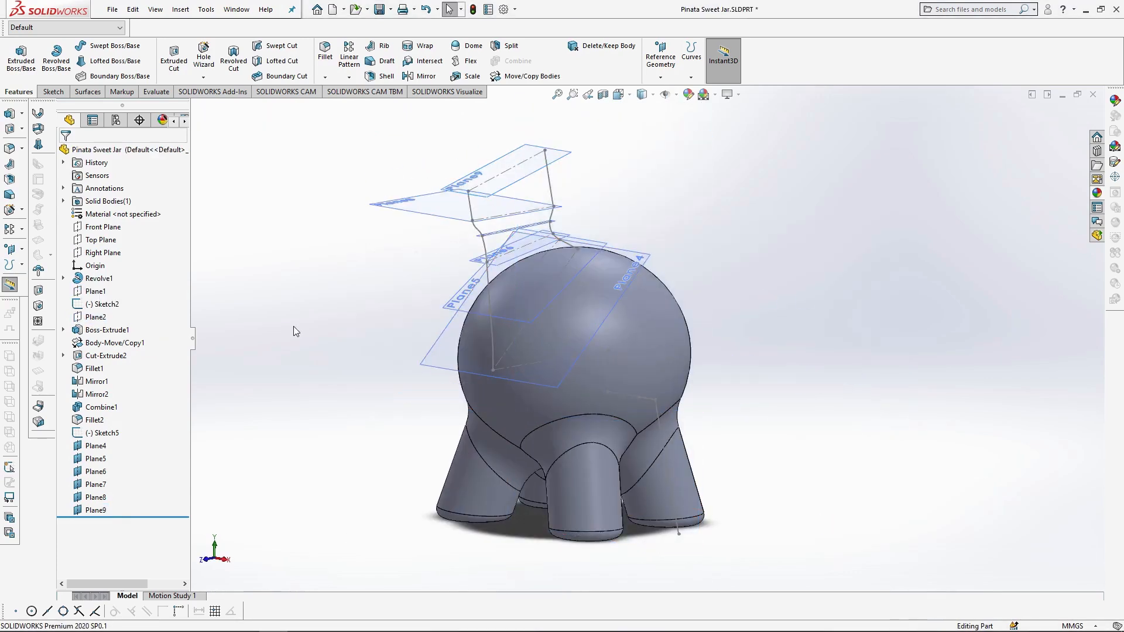
Step: Sketch on the lowest diagonal neck plane (Plane4) and draw a centerline between the two lower ends of the neck guide curves
click(643, 264)
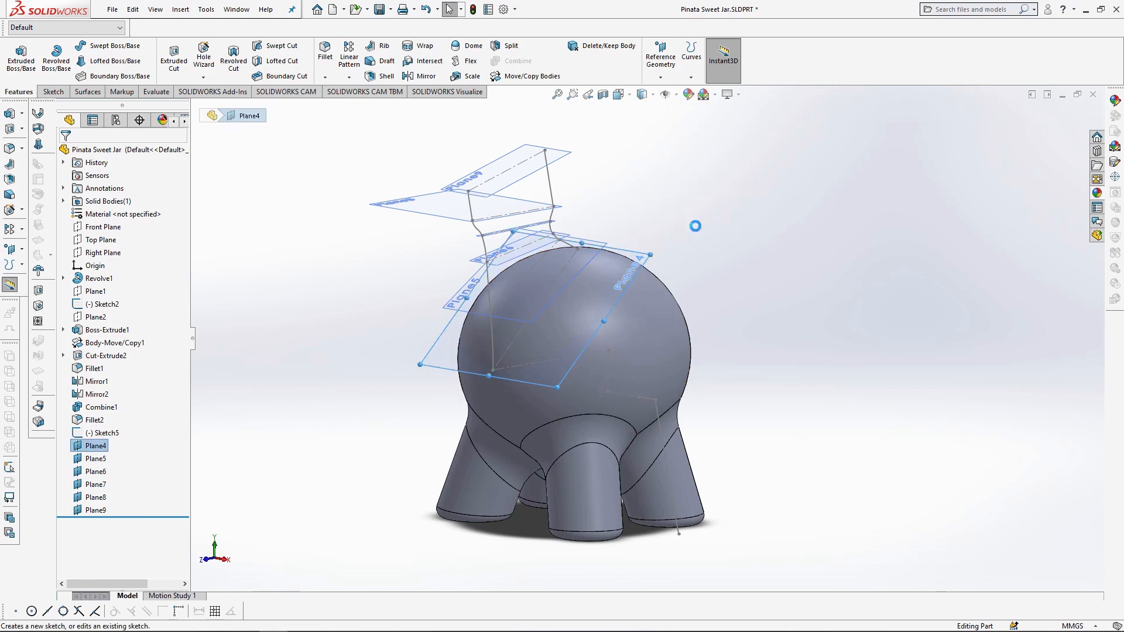
click(690, 230)
middle_drag(672, 272, 649, 297)
scroll(564, 305, down, 3)
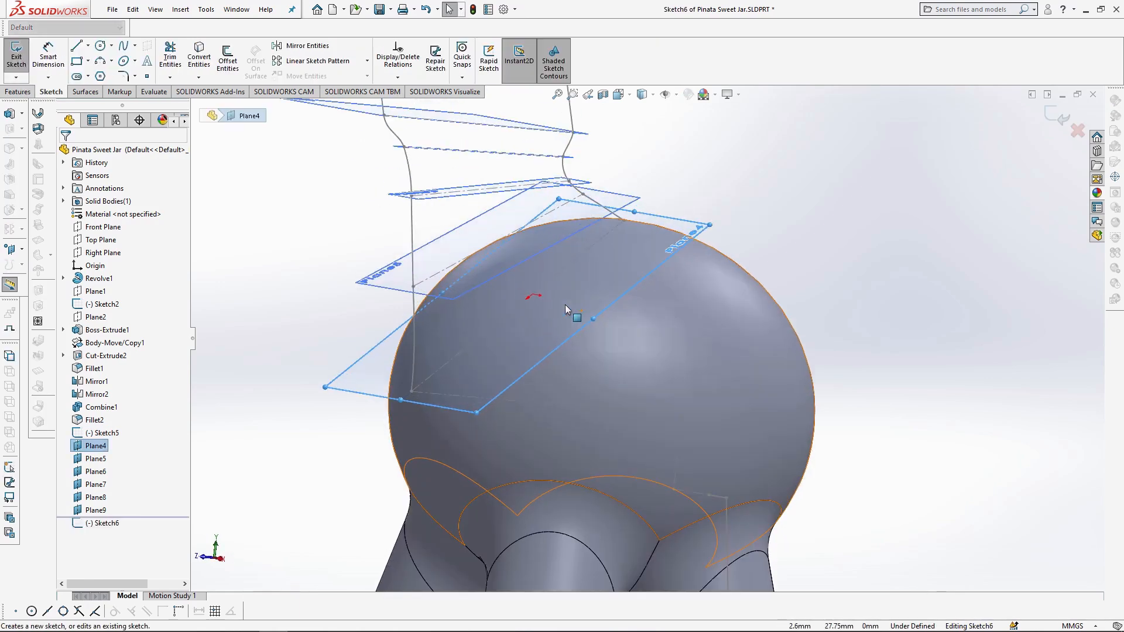
click(88, 45)
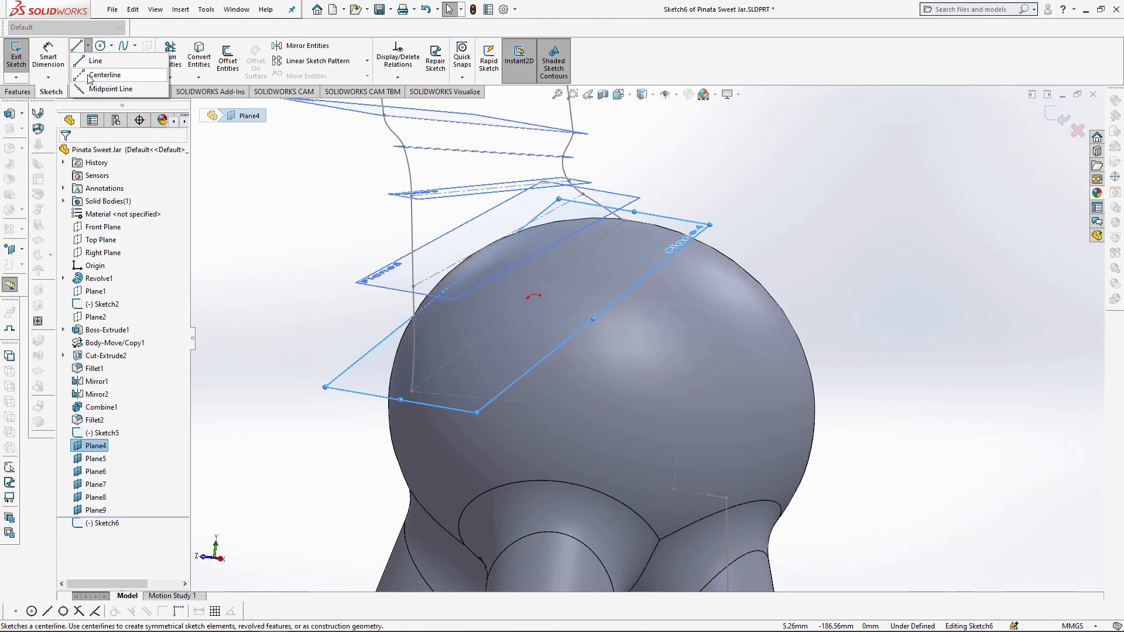
click(106, 76)
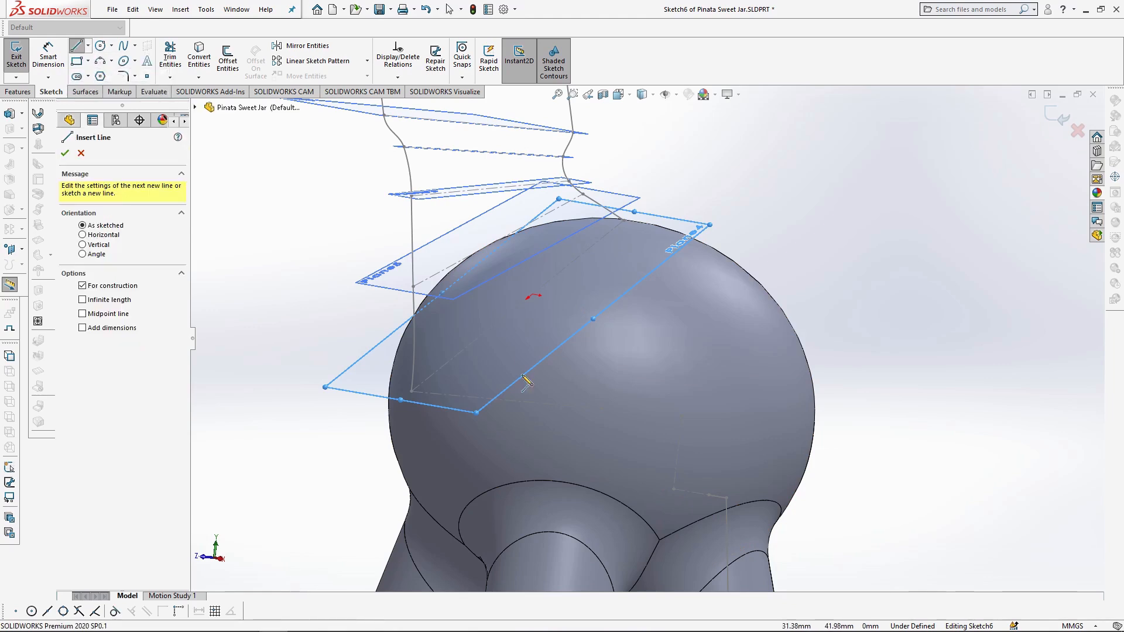
click(624, 220)
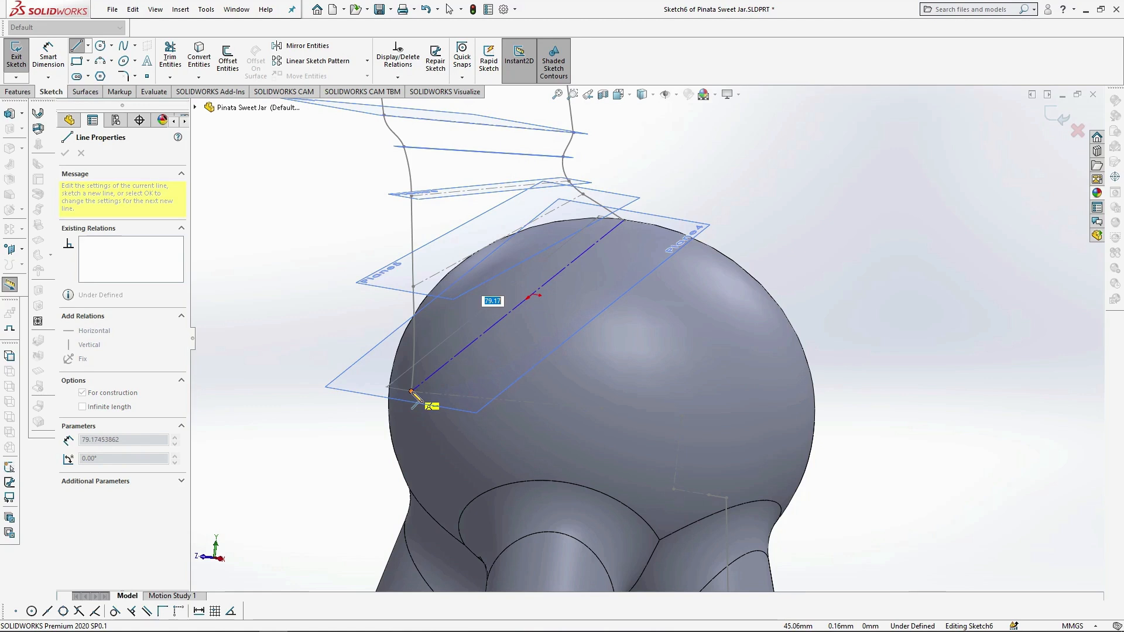
click(411, 393)
key(Escape)
middle_drag(472, 377, 466, 349)
Step: Draw an ellipse from the centerline's midpoint to its endpoint on Plane4, set its minor radius to 36 mm, and exit the sketch
click(123, 61)
click(619, 94)
click(690, 170)
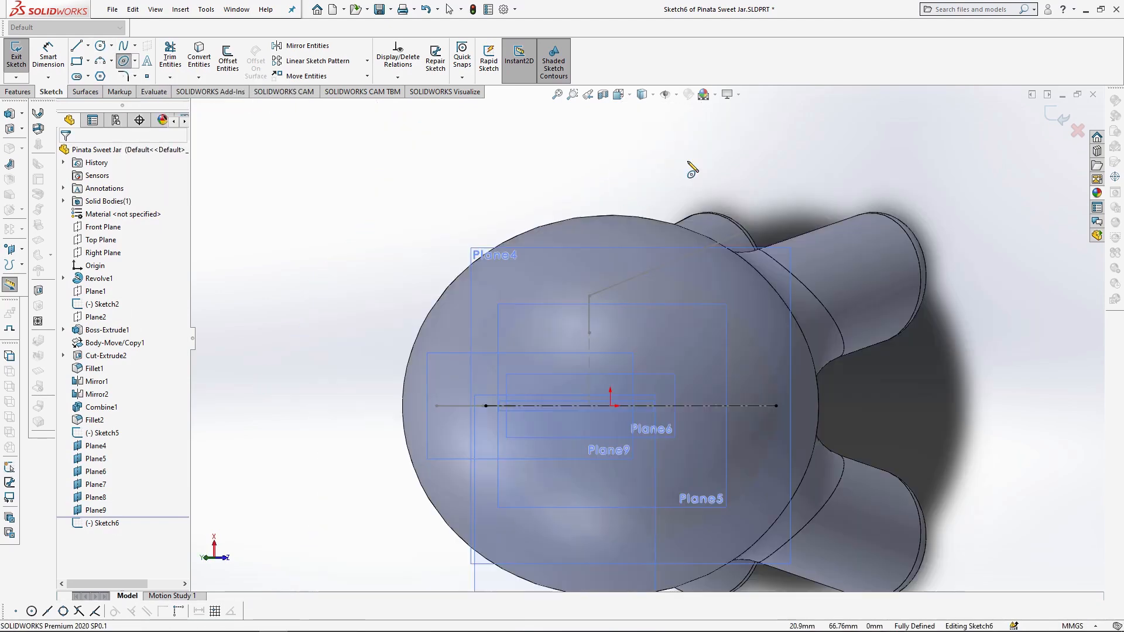
click(630, 405)
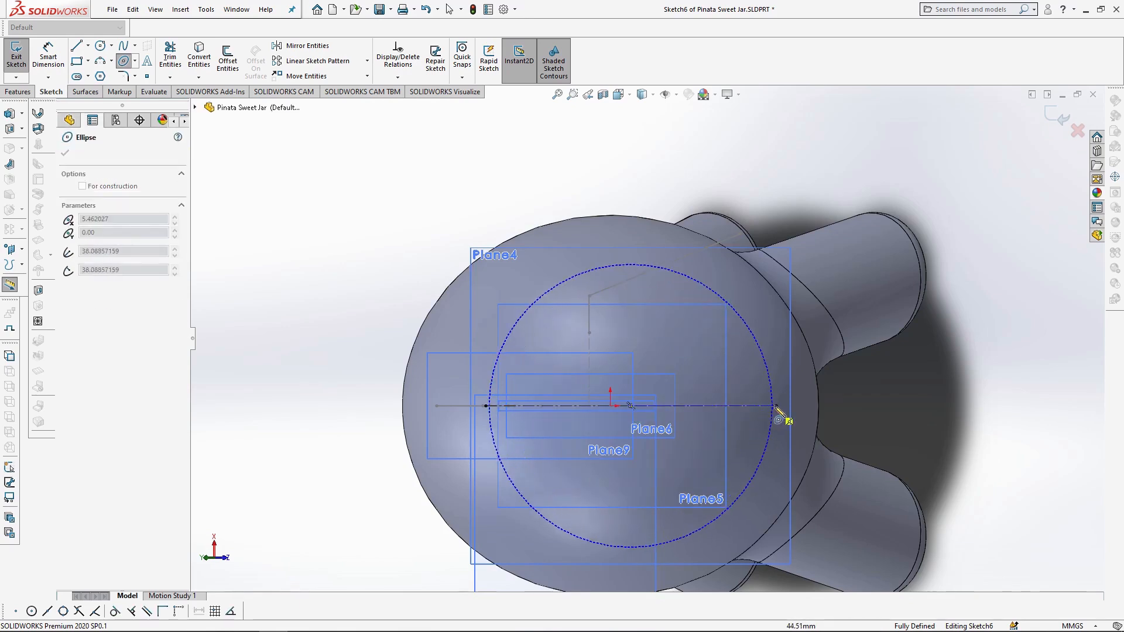
click(777, 406)
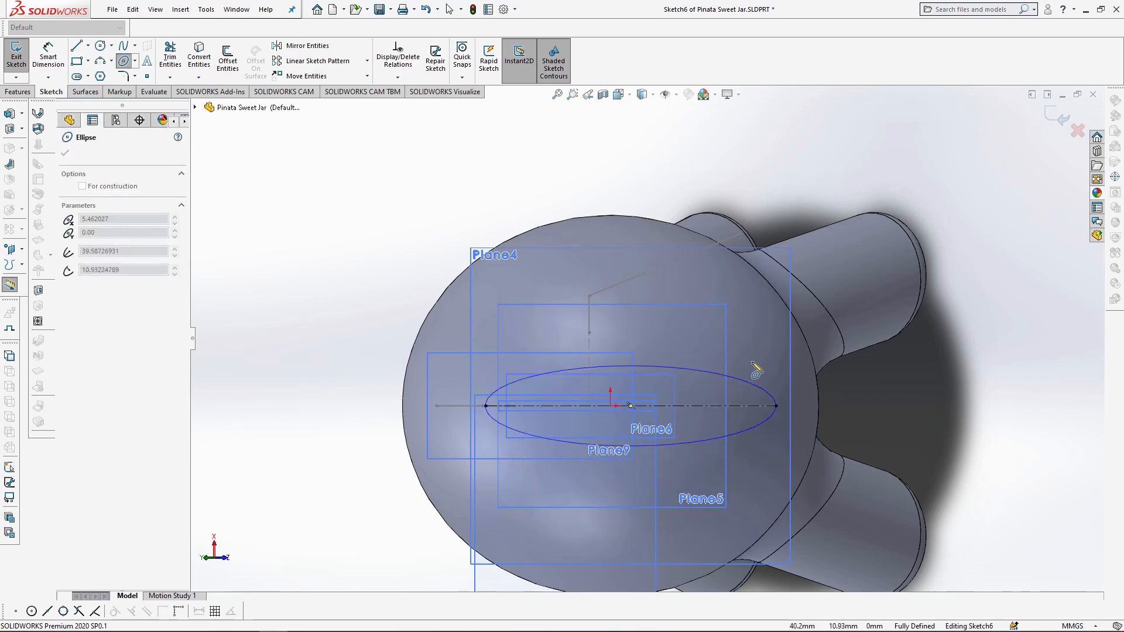
click(649, 267)
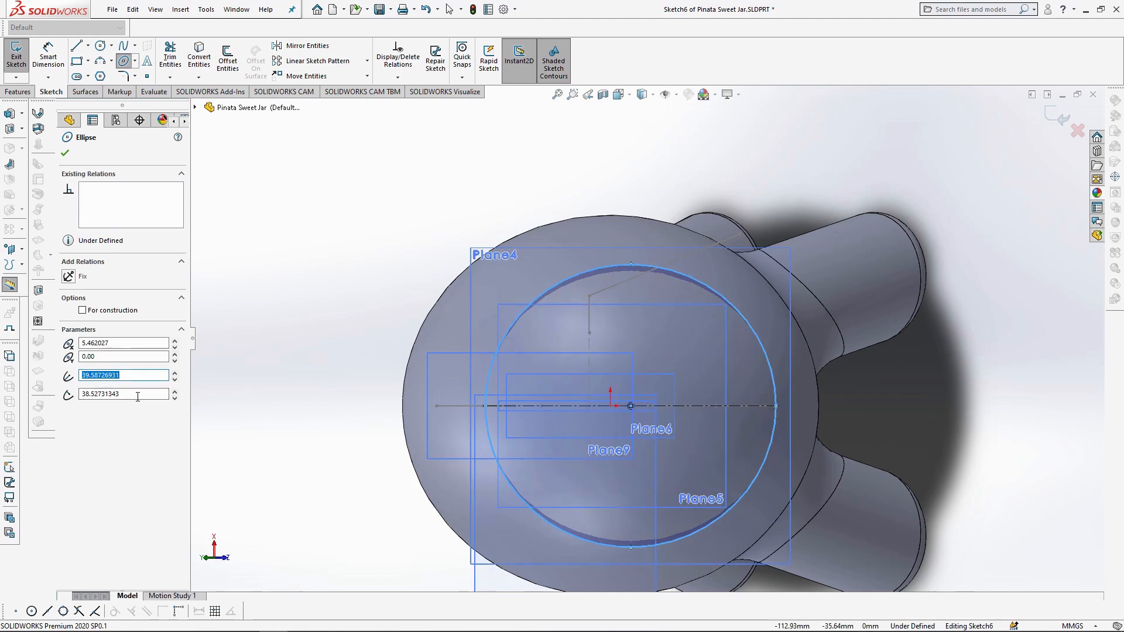
key(Return)
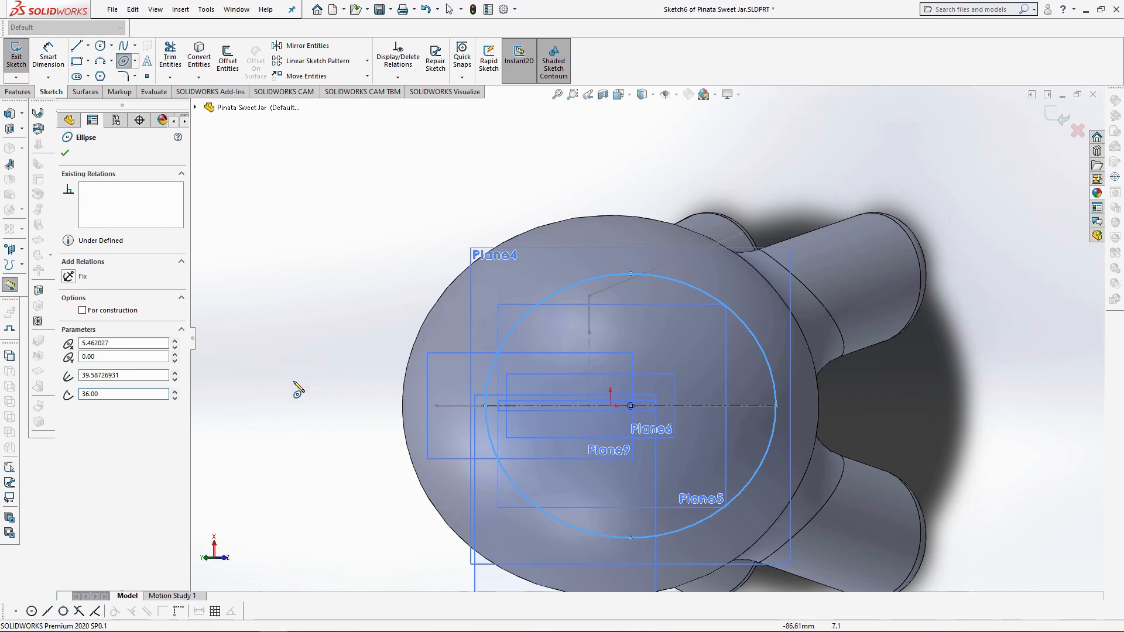
click(65, 154)
click(1057, 117)
Step: Hide the lowest diagonal neck plane, Plane4
scroll(865, 417, up, 2)
mouse_move(866, 416)
middle_down()
mouse_move(890, 238)
mouse_move(860, 246)
middle_up()
scroll(746, 314, down, 3)
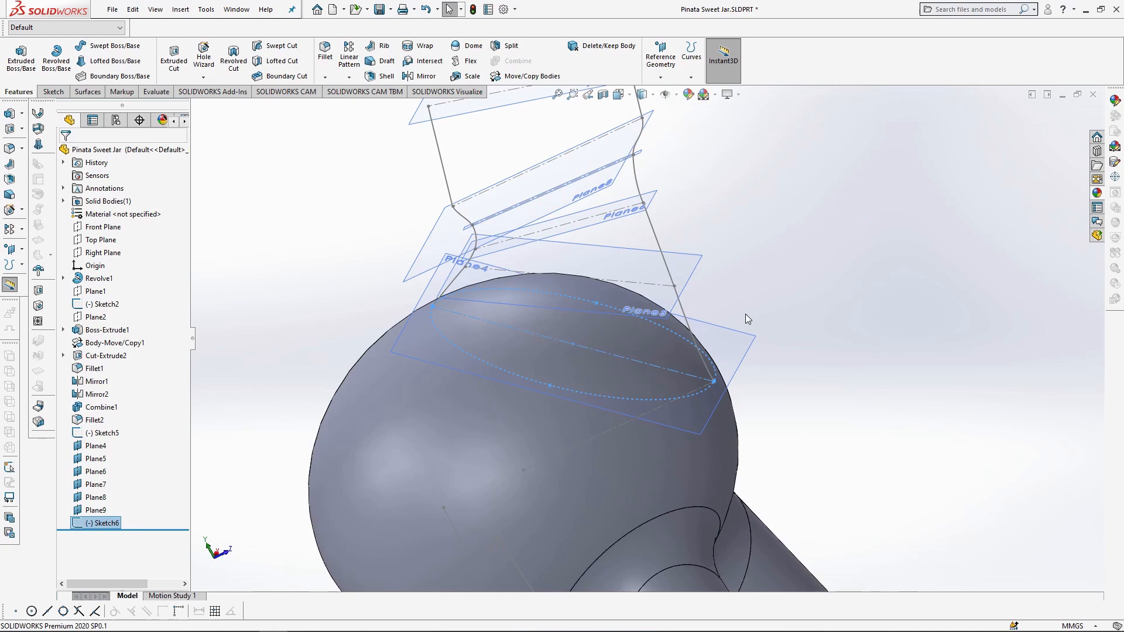
click(753, 350)
click(821, 309)
Step: Sketch on the second neck plane (Plane5) and draw a centerline between the ends of its guide line
click(706, 274)
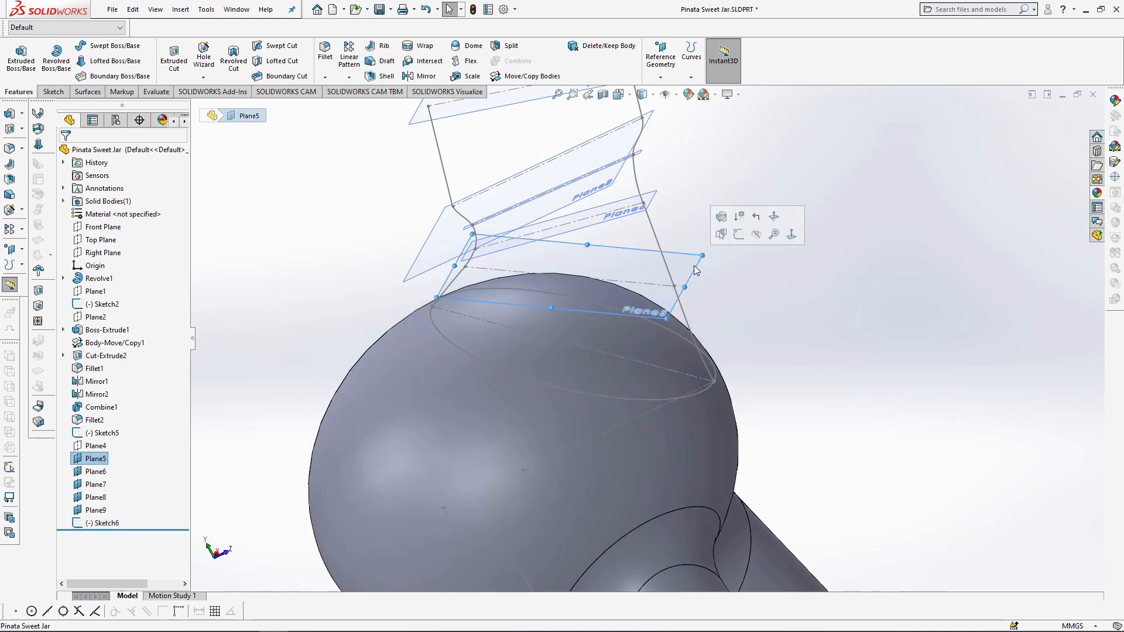
click(743, 244)
click(89, 47)
click(106, 76)
scroll(412, 246, down, 2)
click(490, 276)
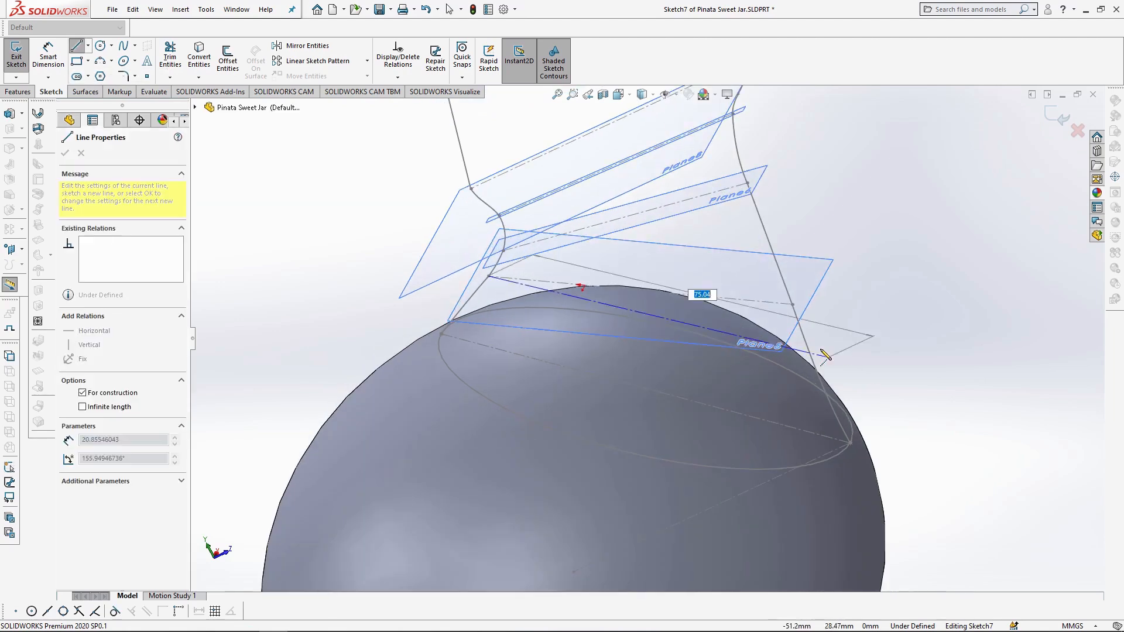
click(793, 305)
key(Escape)
click(815, 282)
Step: Draw an ellipse from the Plane5 centerline's midpoint to its endpoint, set the radius across the centerline to 27 mm, and exit the sketch
click(620, 95)
click(672, 156)
scroll(679, 363, down, 4)
click(123, 60)
click(559, 322)
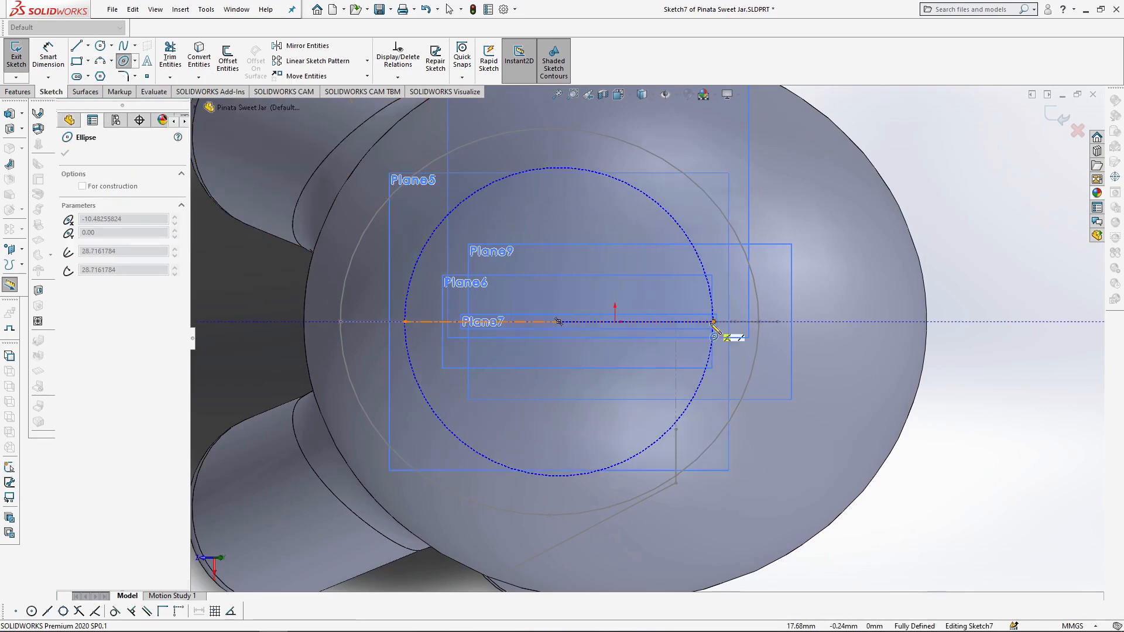
click(714, 322)
click(609, 495)
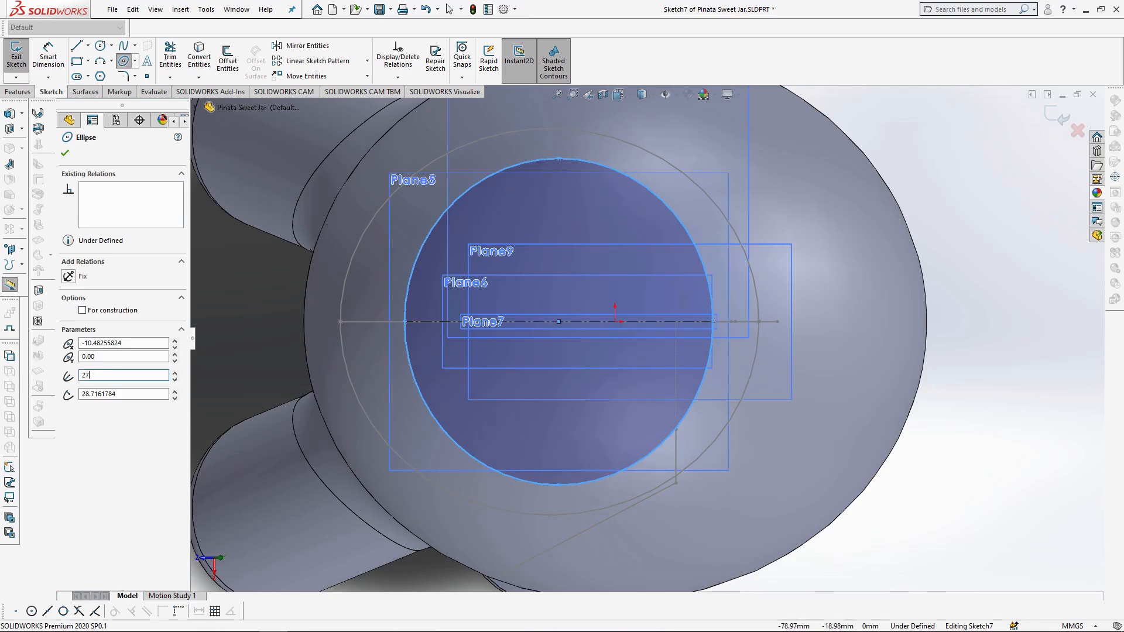
text(27)
key(Return)
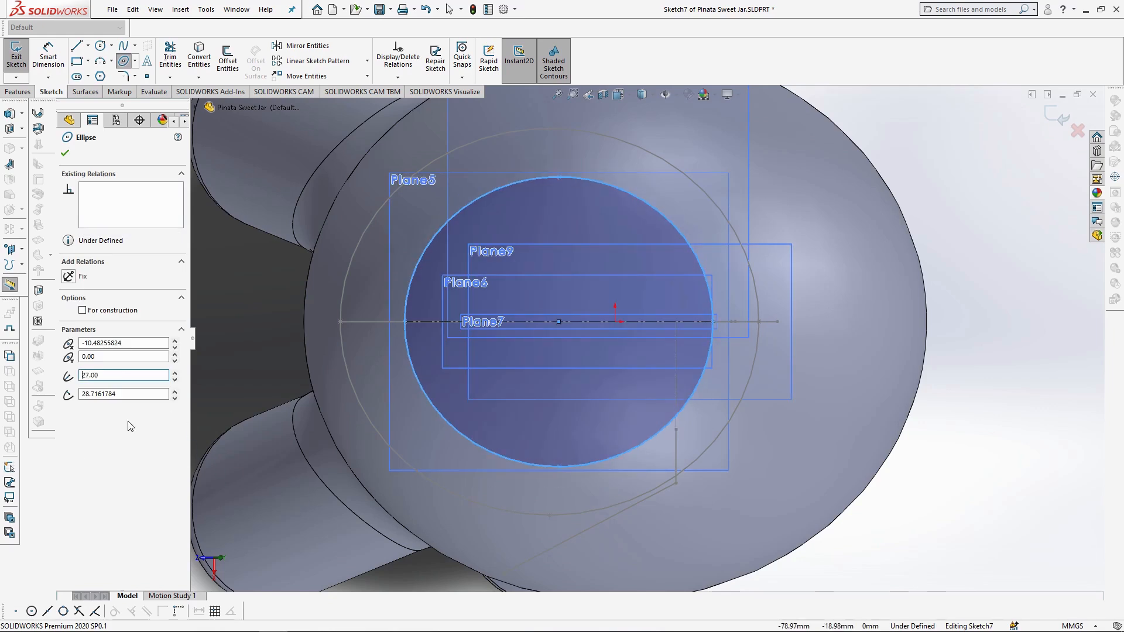
click(65, 153)
click(1057, 116)
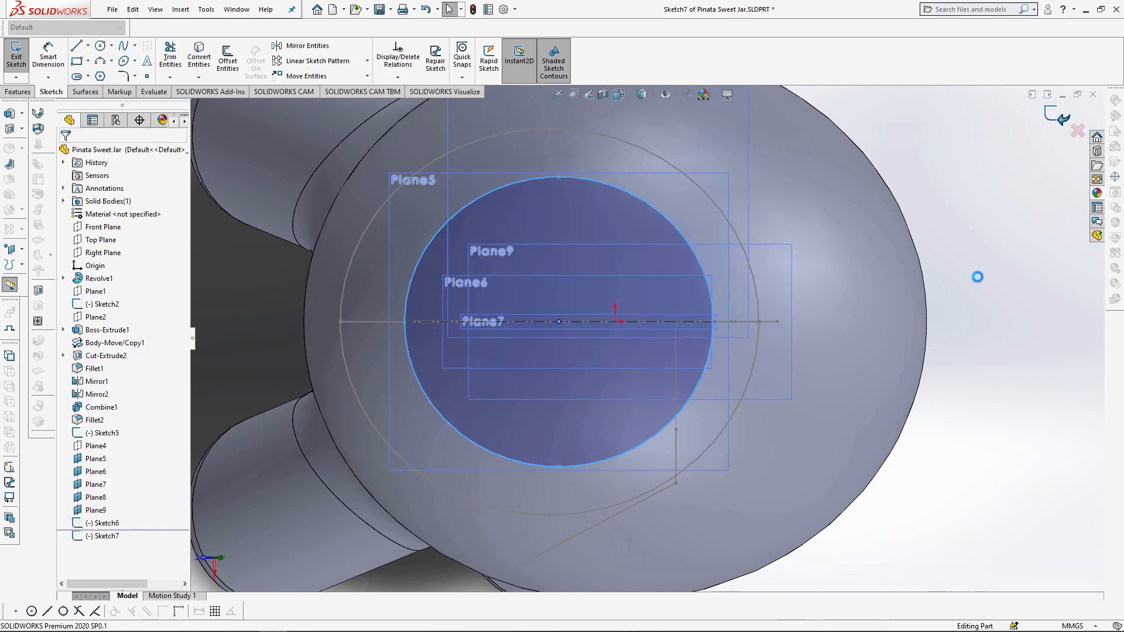
Step: Hide the second neck plane, Plane5
middle_drag(492, 469, 404, 307)
scroll(410, 282, up, 2)
click(491, 157)
click(527, 135)
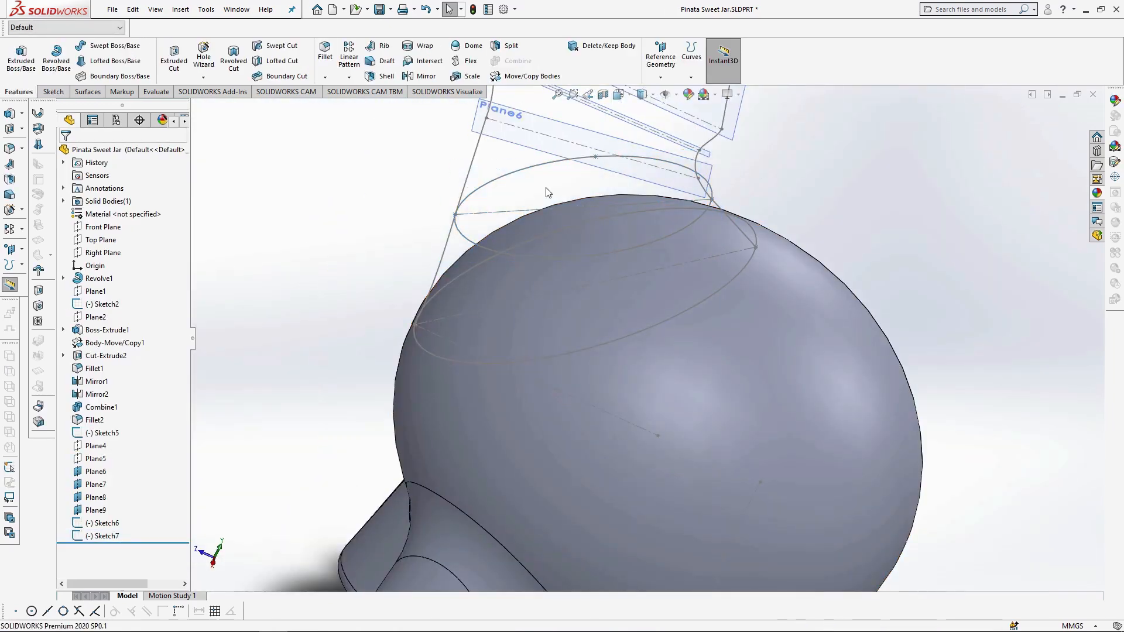
Step: Sketch on the third neck plane (Plane6) and draw a centerline between the ends of its guide line
scroll(570, 217, up, 2)
scroll(605, 242, down, 3)
click(465, 207)
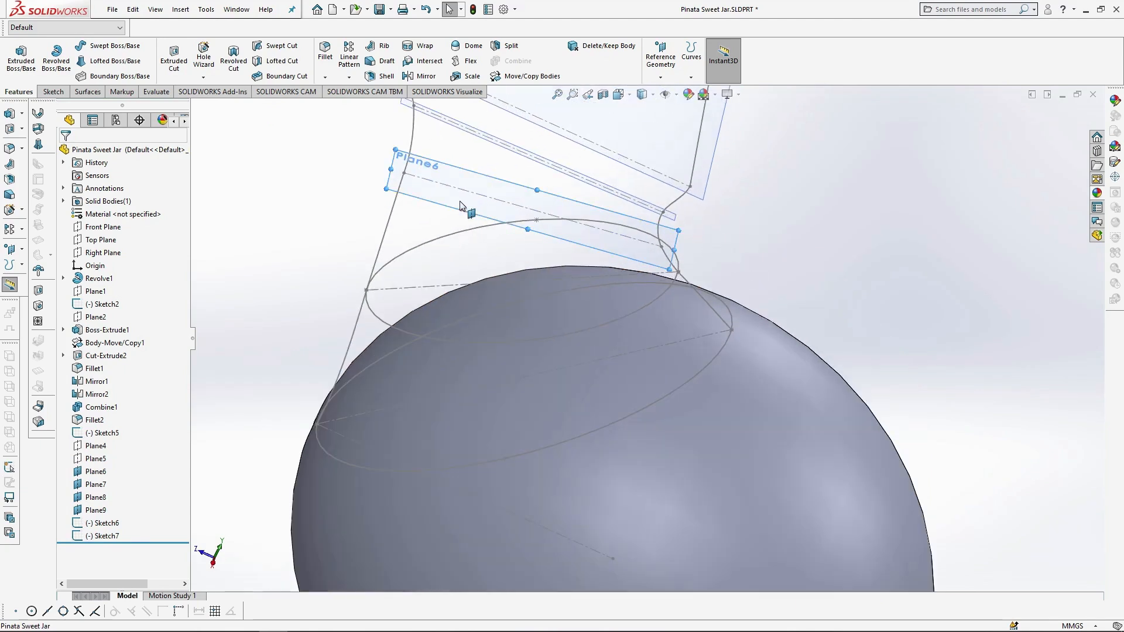
click(514, 167)
click(88, 46)
click(109, 71)
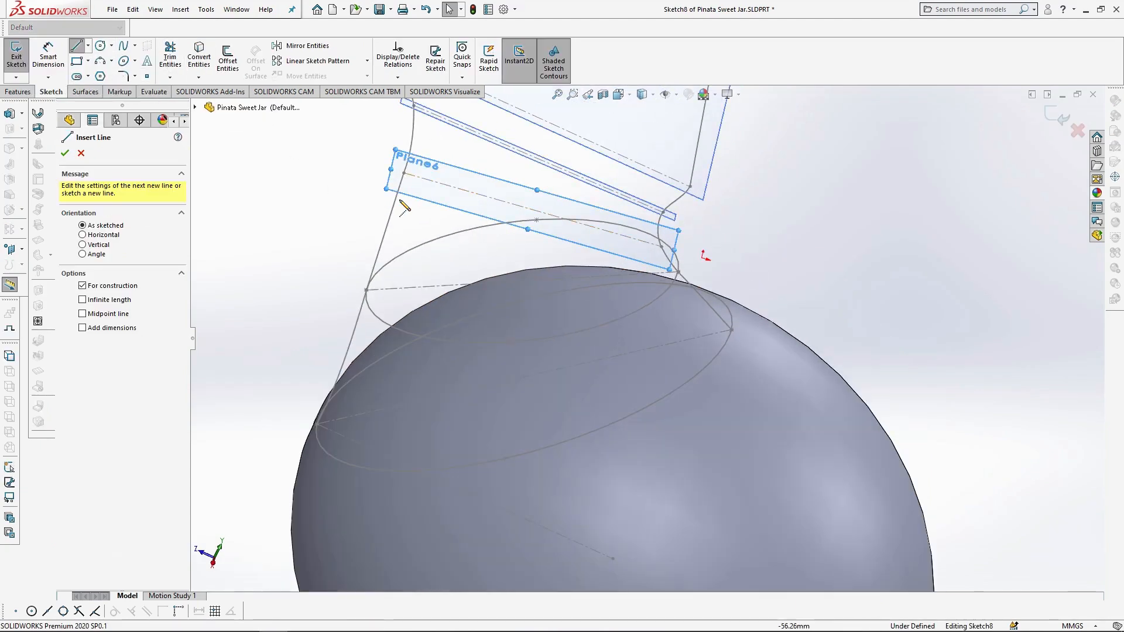
click(404, 174)
scroll(649, 225, down, 3)
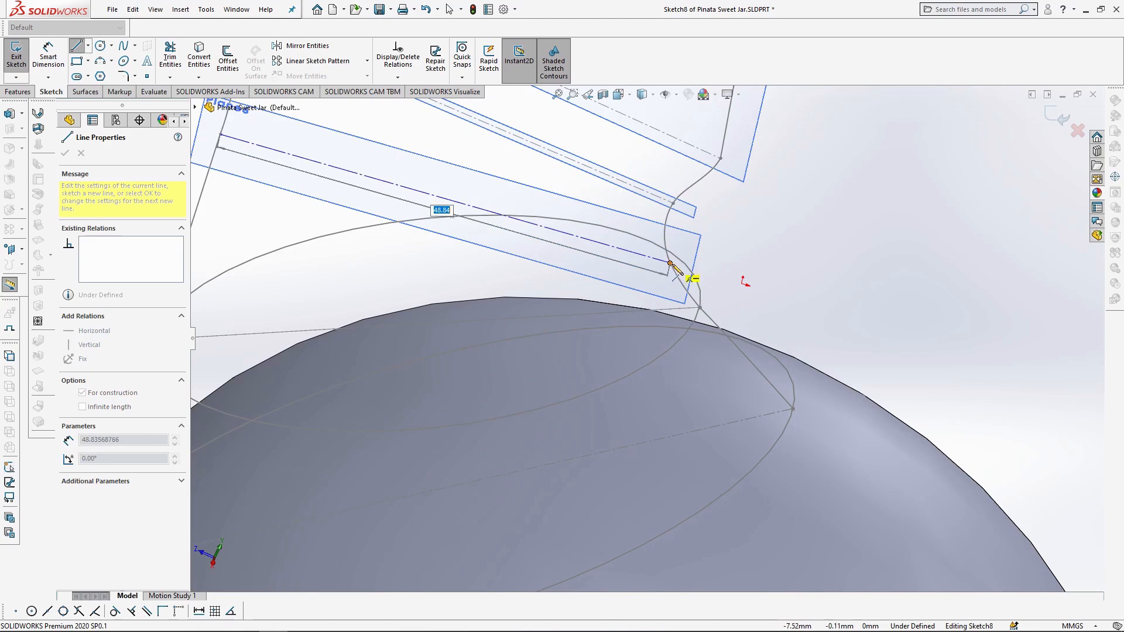
click(670, 263)
key(Escape)
key(Escape)
scroll(644, 366, up, 2)
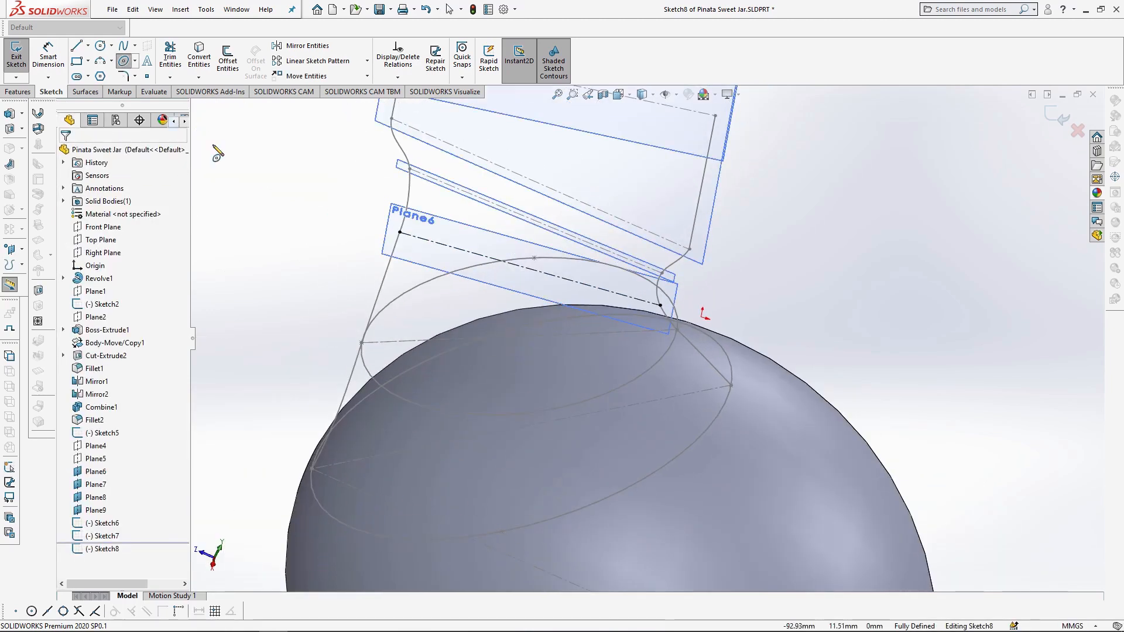
Step: Draw an ellipse from the Plane6 centerline's midpoint to its endpoint, set its minor radius to 21 mm, and exit the sketch
key(ctrl+8)
click(520, 353)
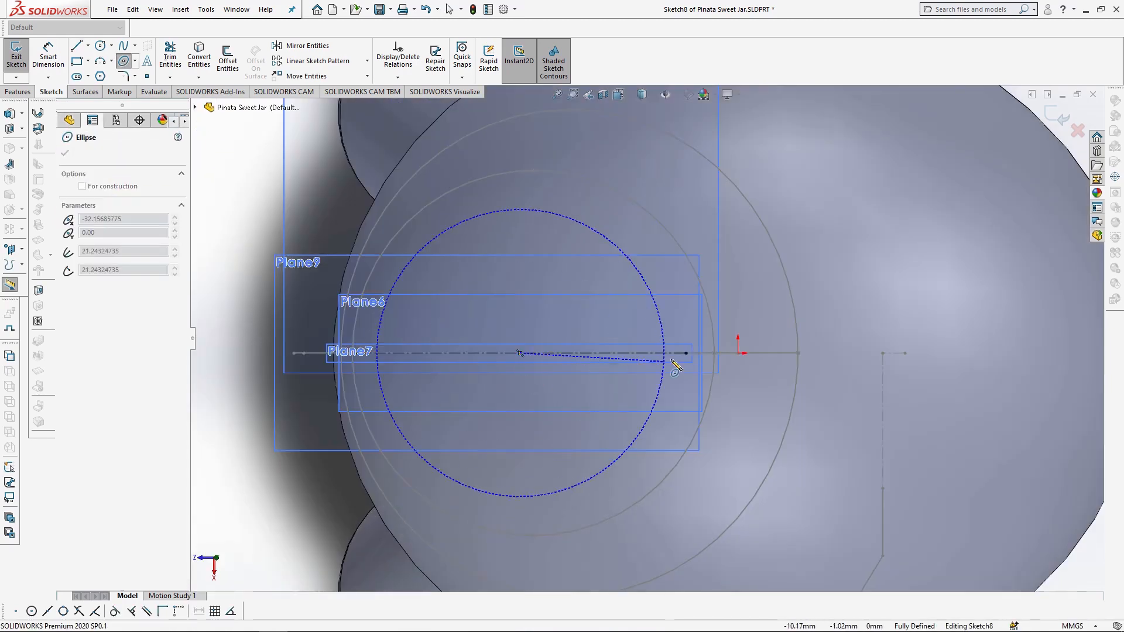
click(687, 353)
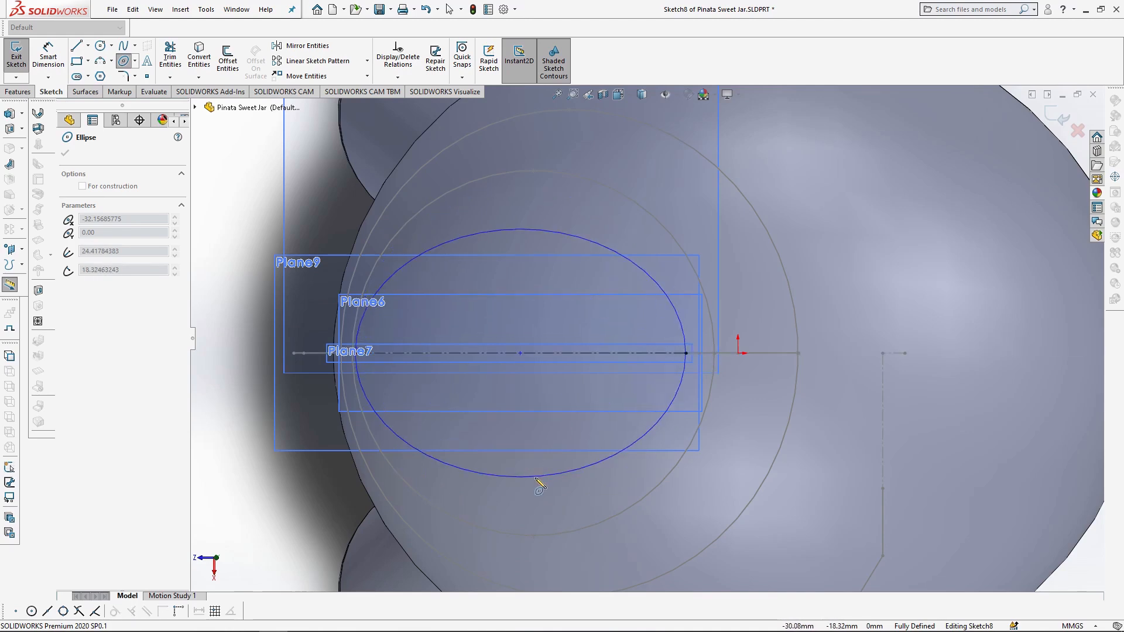
click(534, 498)
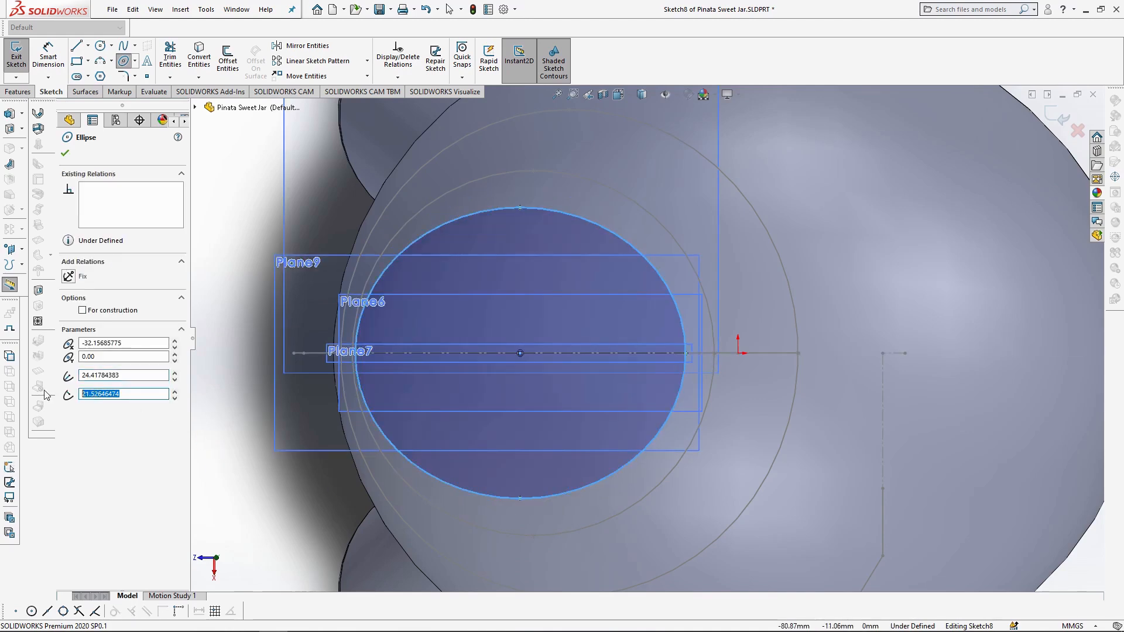
text(21)
key(Return)
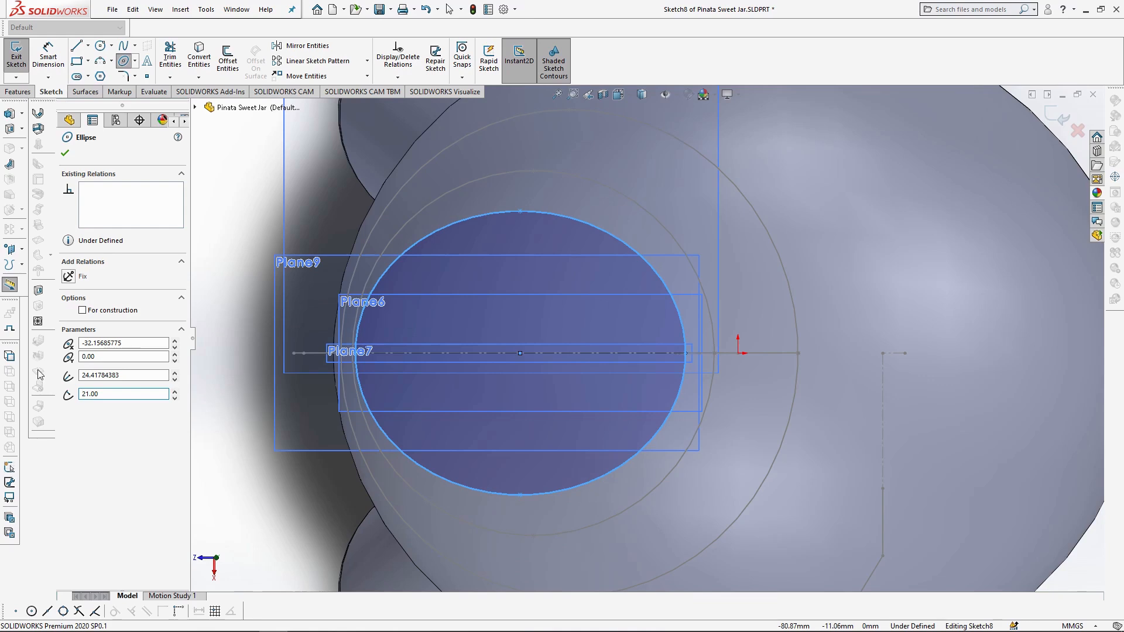
click(1058, 116)
Step: Hide the third neck plane, Plane6
scroll(594, 304, up, 3)
mouse_move(547, 366)
middle_down()
mouse_move(529, 283)
mouse_move(551, 235)
mouse_move(529, 239)
middle_up()
scroll(603, 310, down, 1)
click(508, 303)
click(563, 263)
Step: Sketch on the fourth neck plane (Plane7) and draw a centerline between the ends of its near-horizontal guide line
click(619, 243)
click(658, 211)
scroll(555, 244, down, 1)
click(88, 46)
click(98, 71)
click(470, 263)
click(810, 294)
Step: Draw an ellipse from the Plane7 centerline's midpoint to its endpoint, set its minor radius to 21 mm, and exit the sketch
click(621, 95)
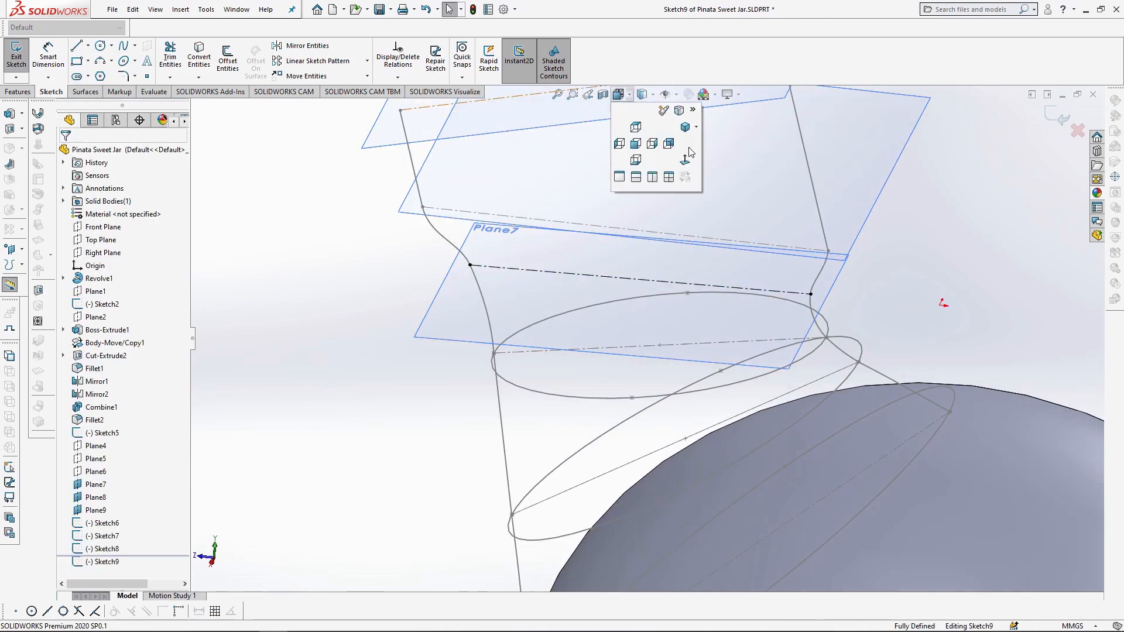
click(687, 159)
click(124, 60)
click(498, 424)
click(675, 424)
click(507, 564)
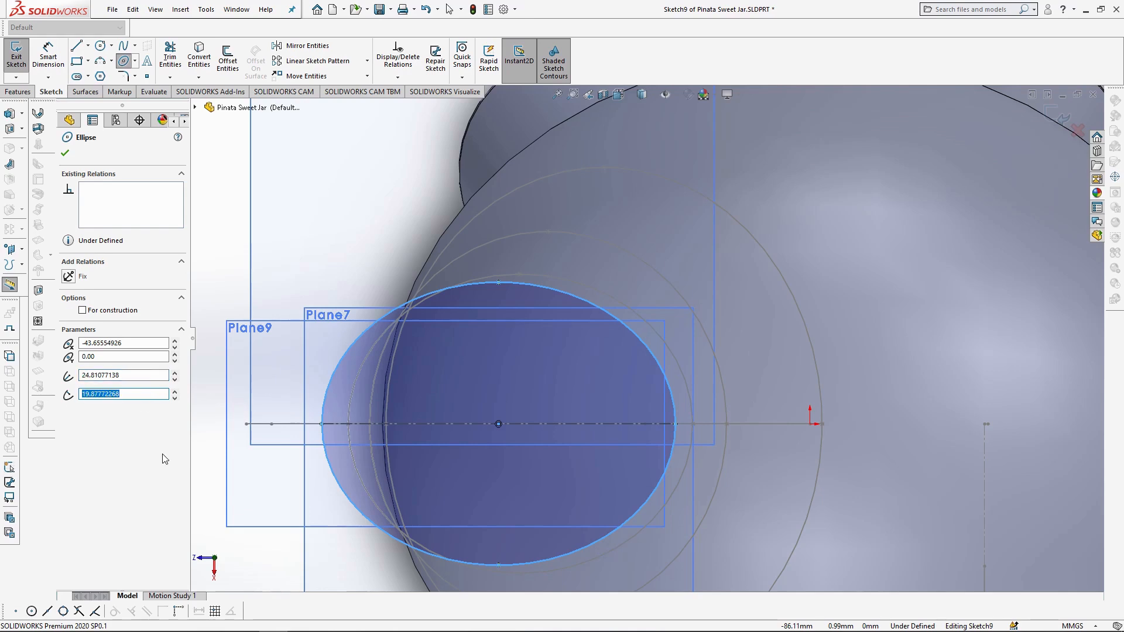
key(Return)
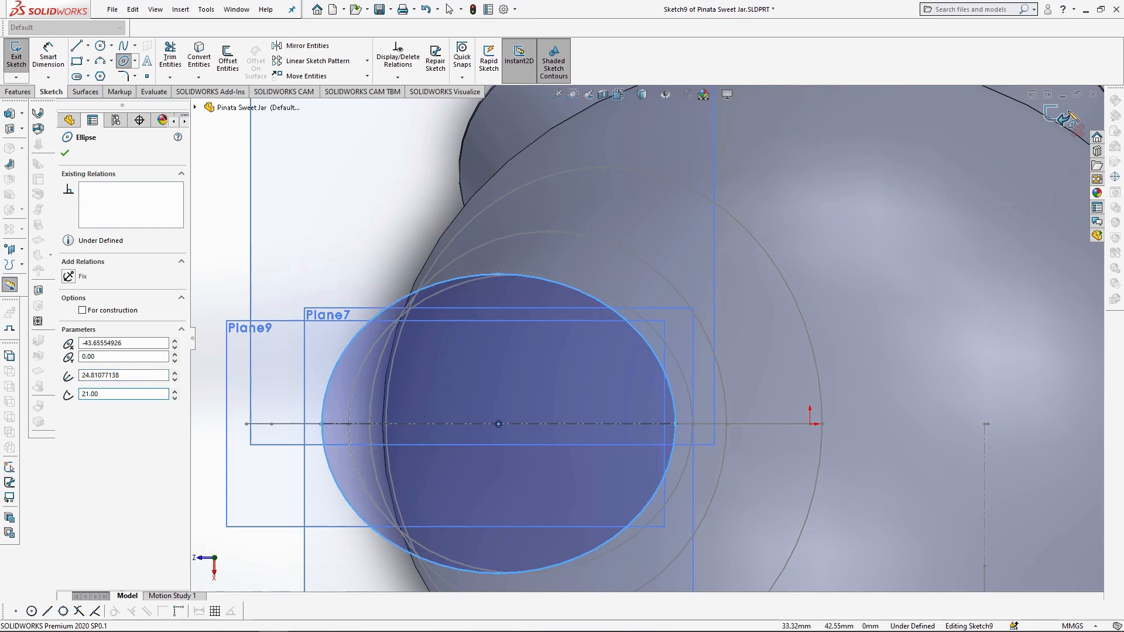
click(1071, 116)
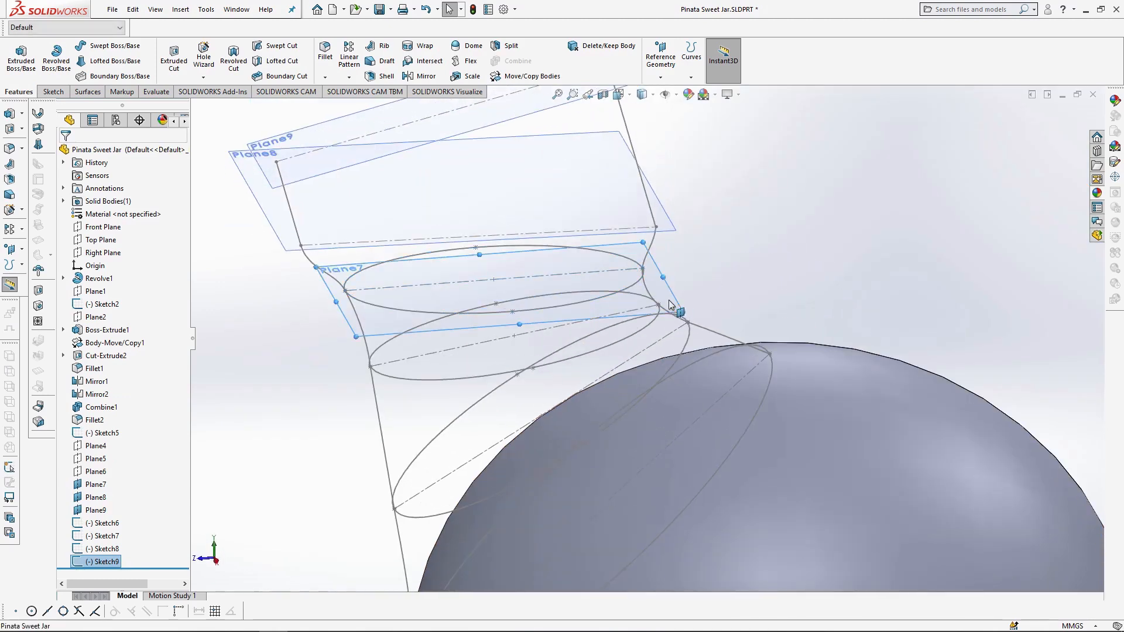
Step: Sketch on the fifth neck plane (Plane8) and draw a centerline between the ends of its guide line
click(660, 262)
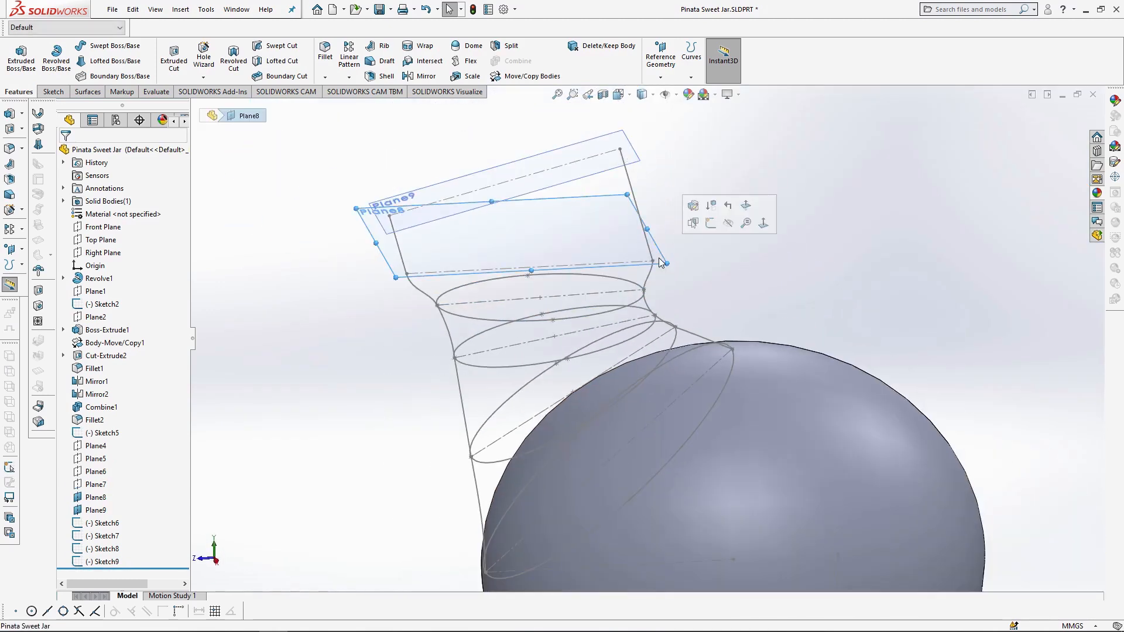
click(711, 224)
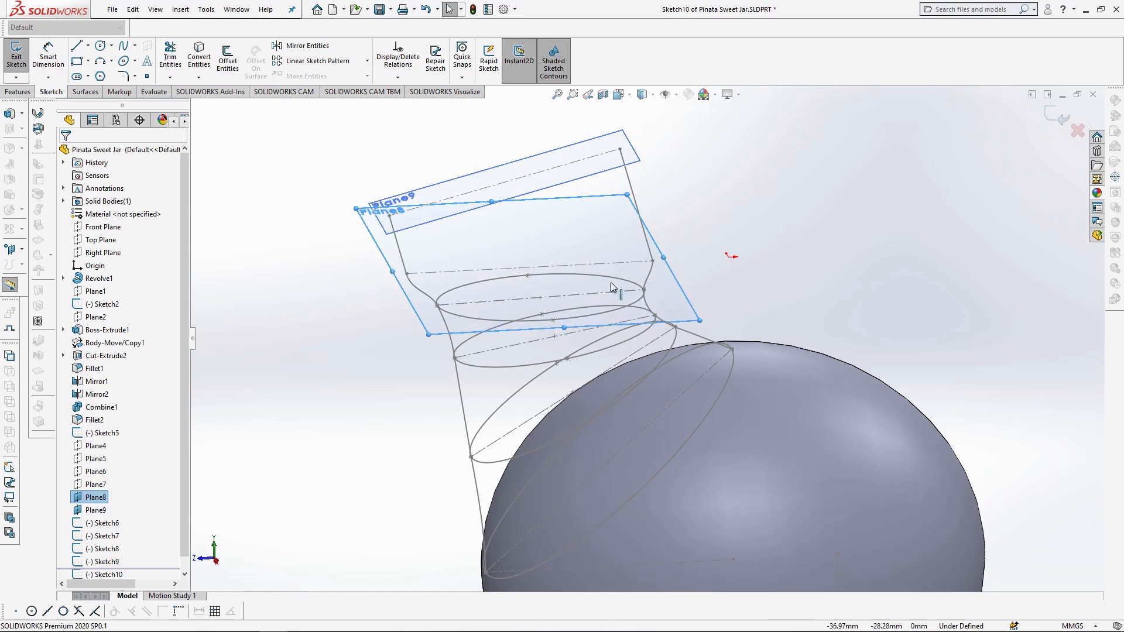
click(88, 45)
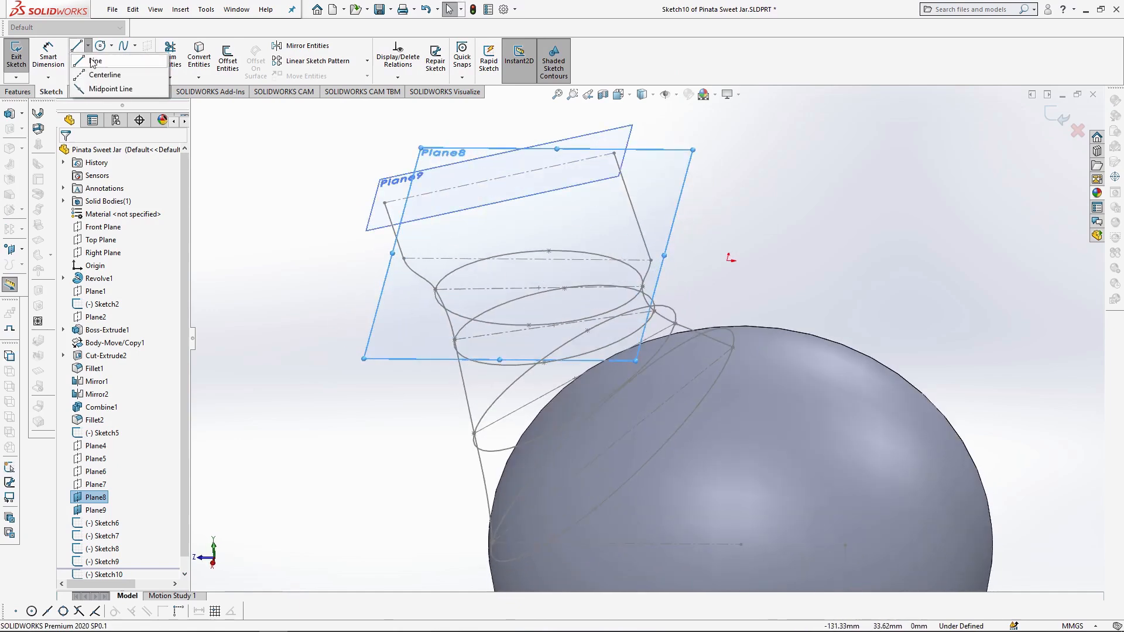
click(103, 78)
click(404, 259)
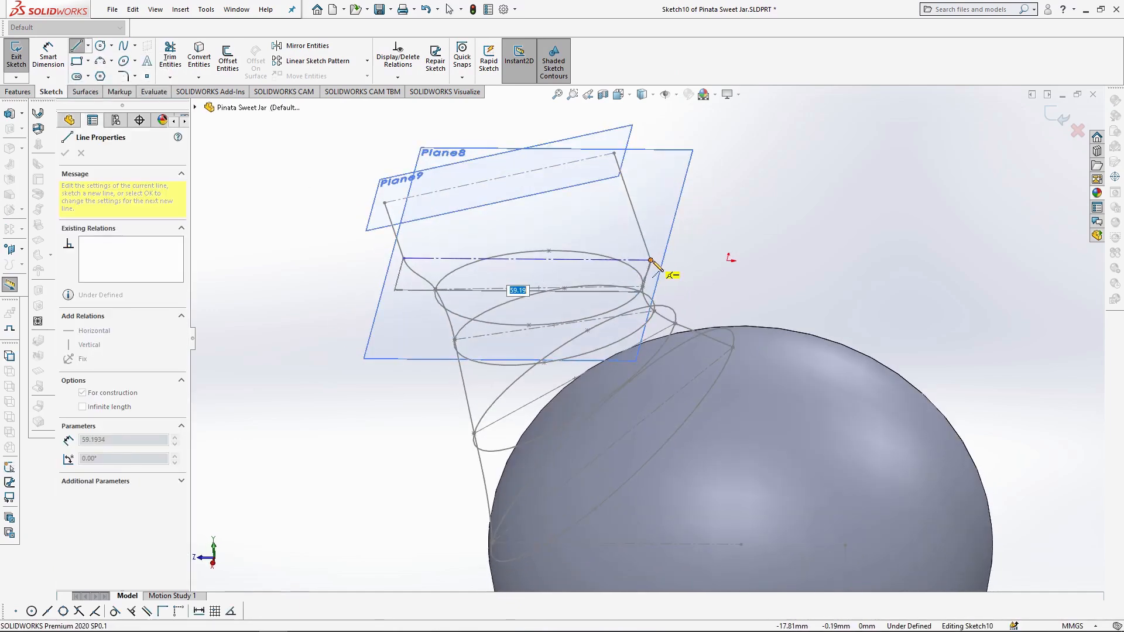
click(651, 260)
key(Escape)
key(Escape)
Step: View the Plane8 sketch face-on and draw a 25 mm centerline along the existing one, starting from its body-side end
click(619, 95)
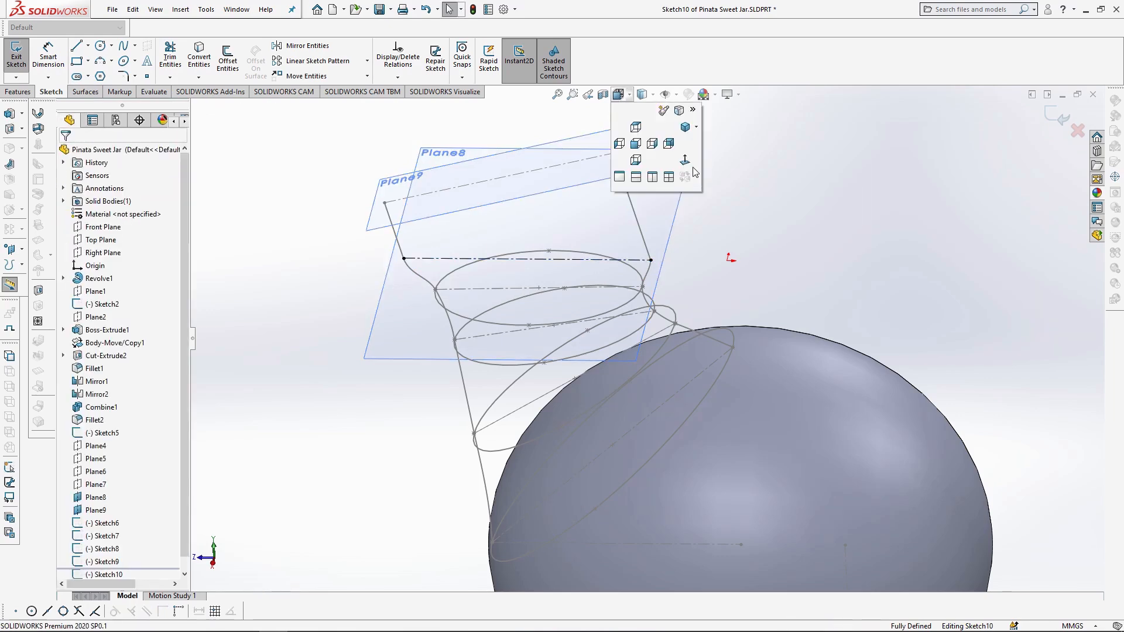
click(686, 160)
click(88, 46)
click(103, 76)
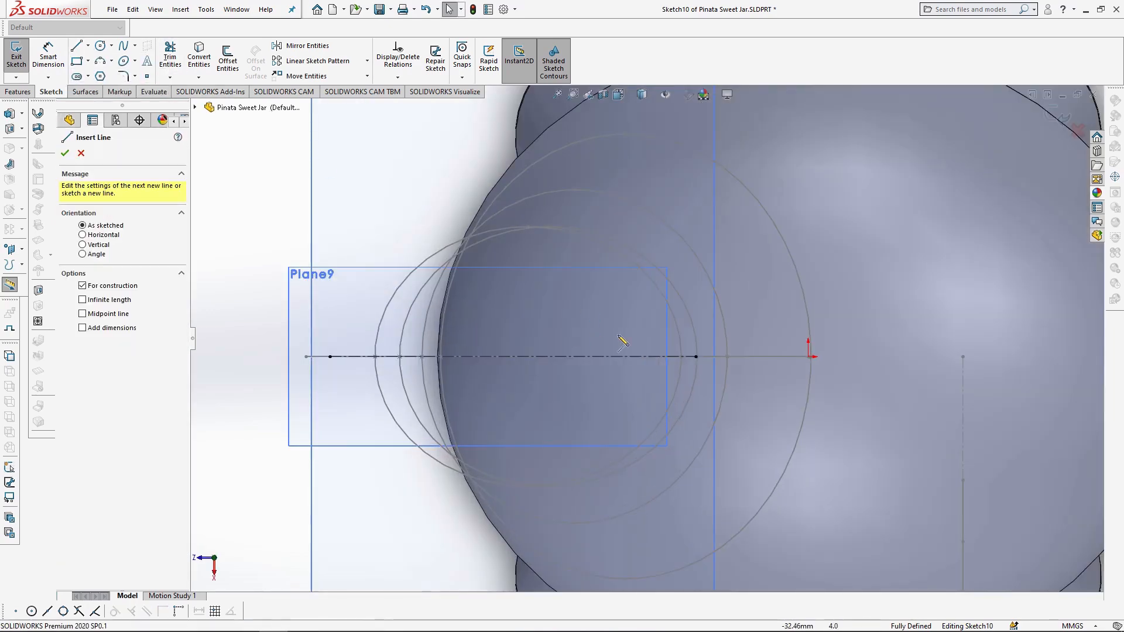
click(696, 357)
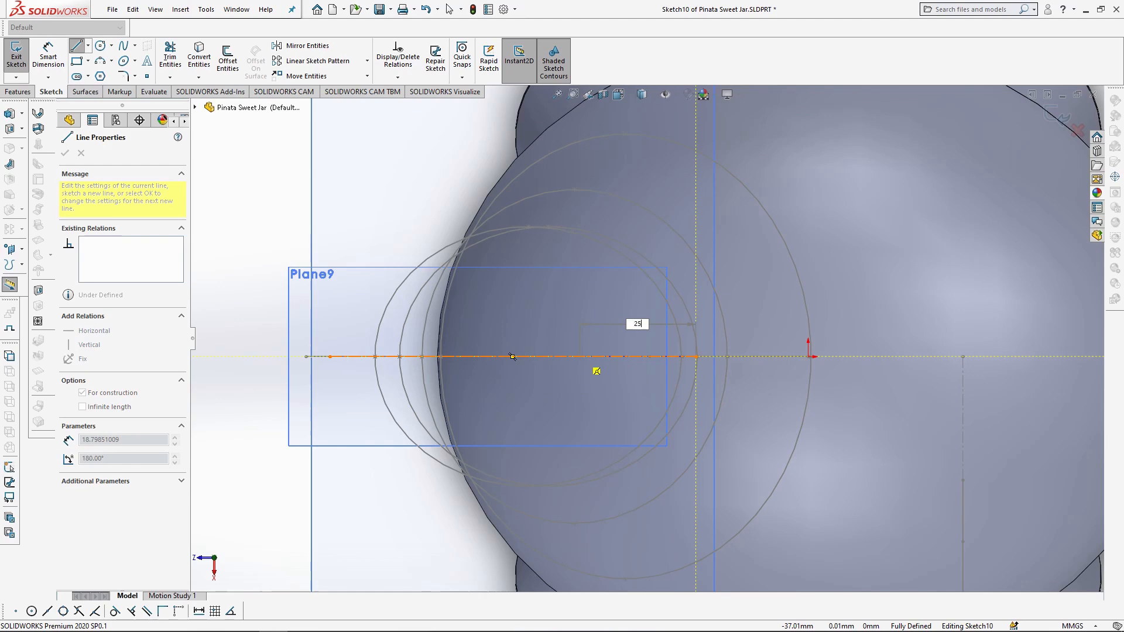
key(Return)
key(Escape)
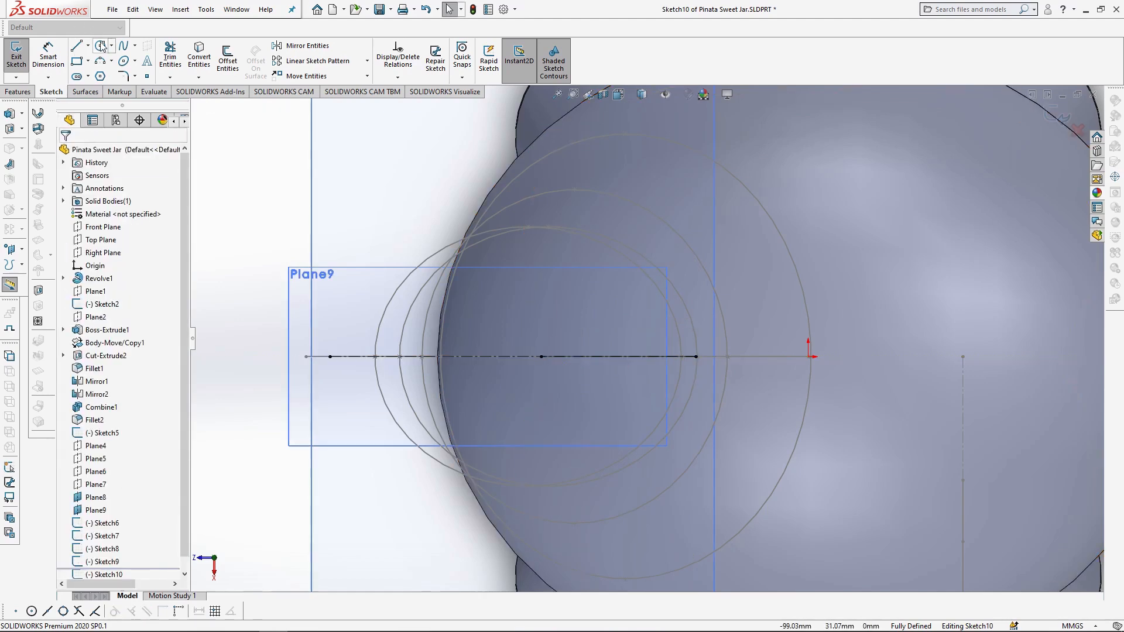
Step: Draw a circle of 25 mm radius centred on the 25 mm centerline's inner end, reaching the guide centerline's body-side endpoint
click(541, 356)
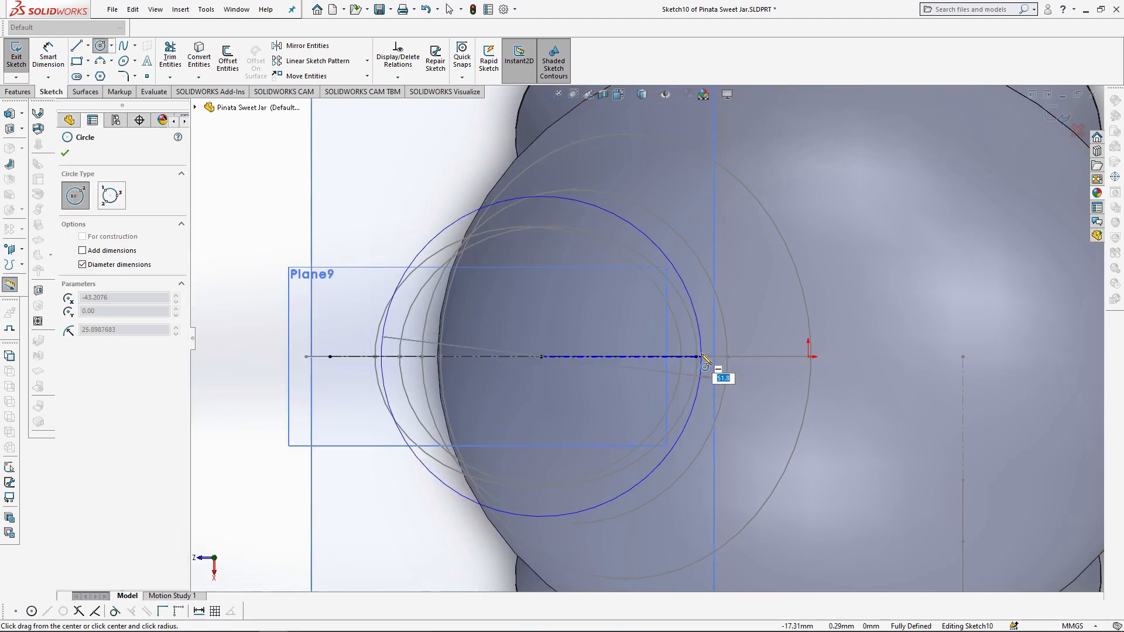
click(696, 356)
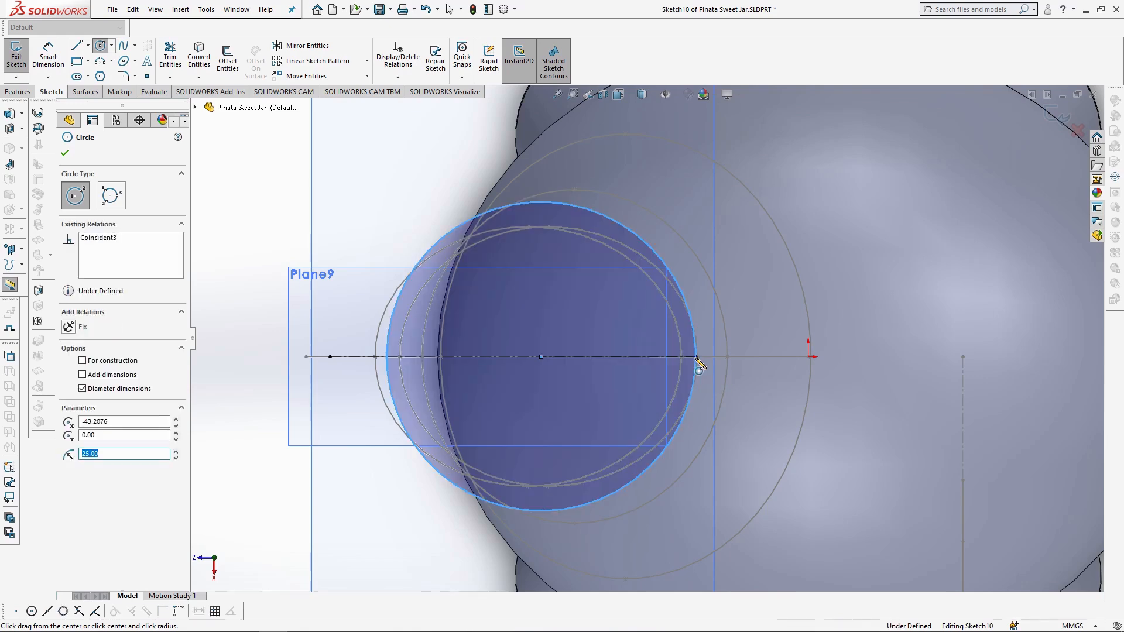
key(Escape)
Step: Draw a vertical line across the Plane8 circle's diameter and trim away the circle's outer half, leaving the body-side semicircle
key(l)
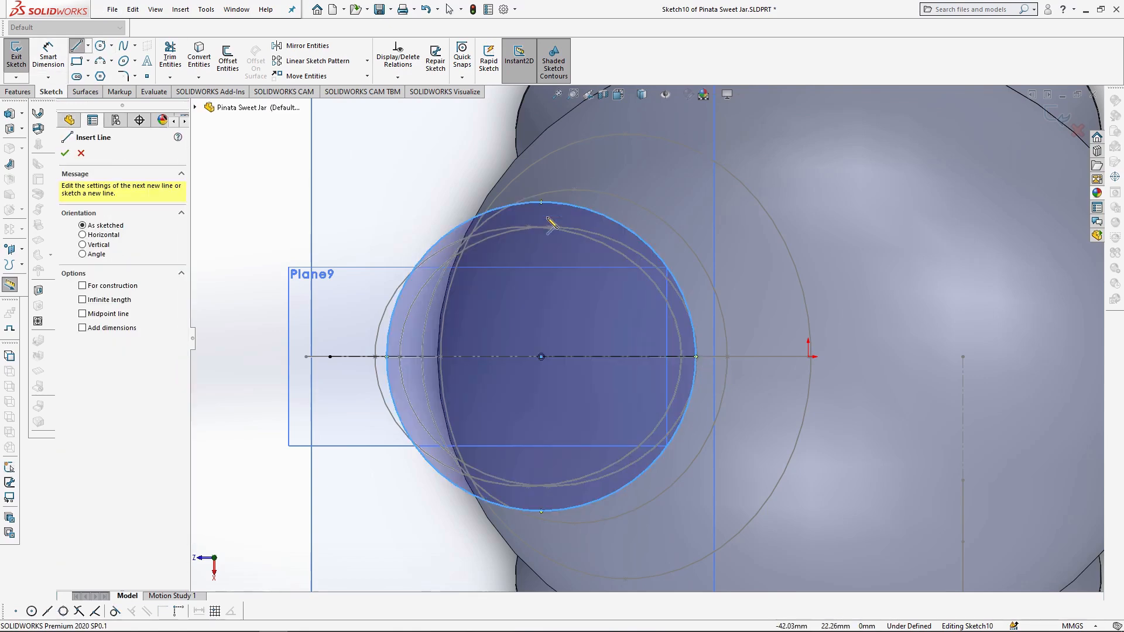
click(542, 202)
click(541, 511)
key(Escape)
click(167, 53)
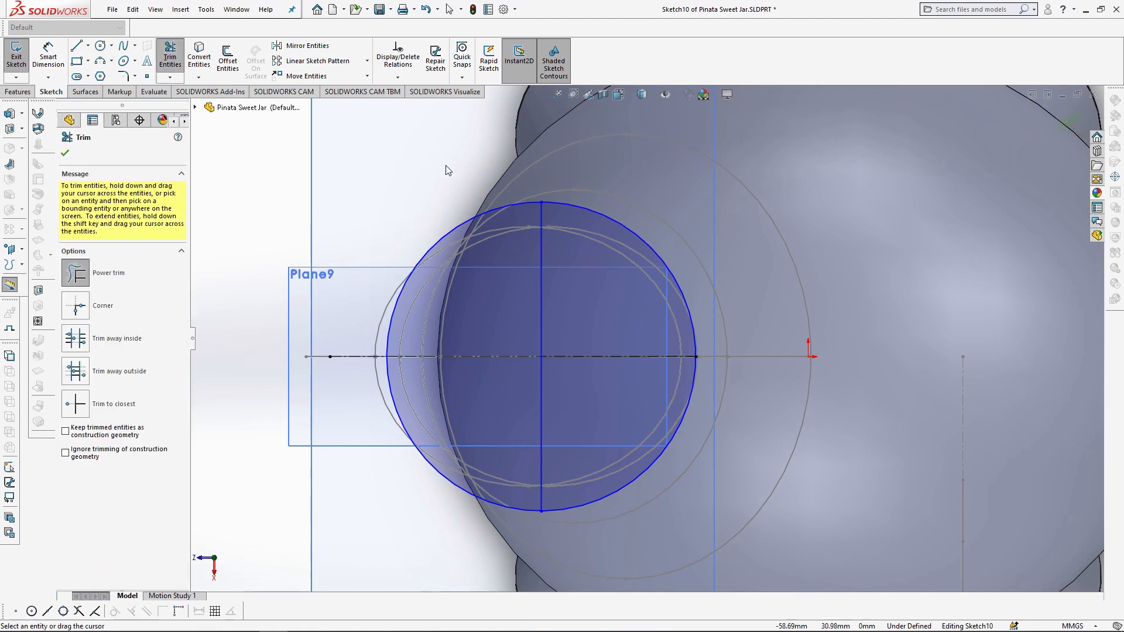
drag(446, 168, 461, 323)
drag(461, 368, 439, 483)
Step: Draw a 12 mm centerline down from the semicircle's upper endpoint, then a 30 mm horizontal centerline outward from its end
click(88, 46)
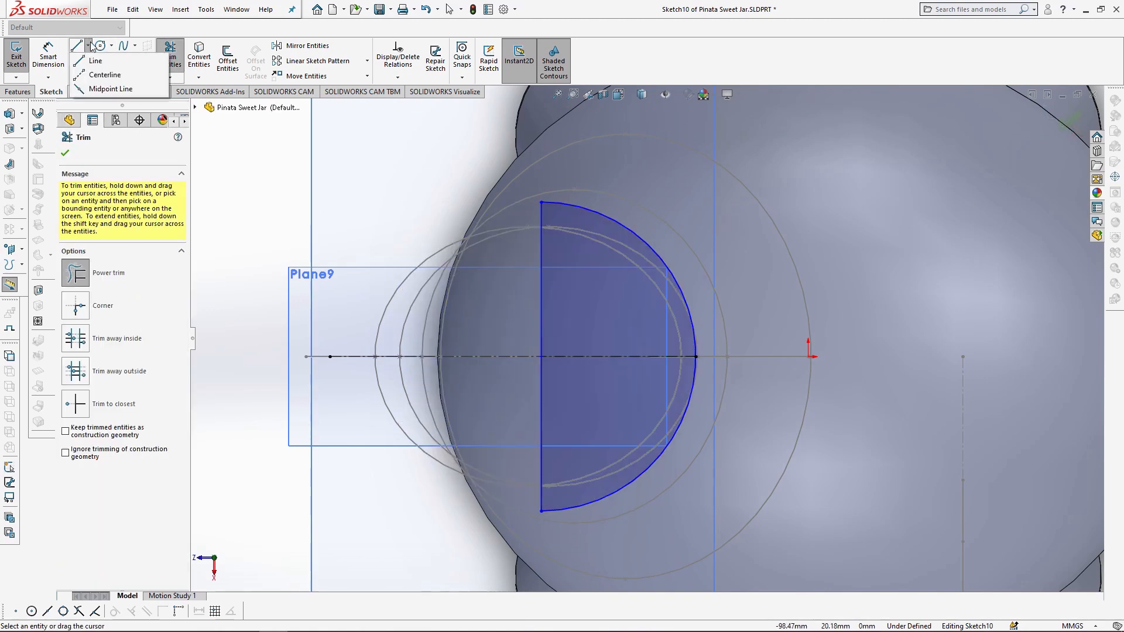
click(109, 75)
click(541, 204)
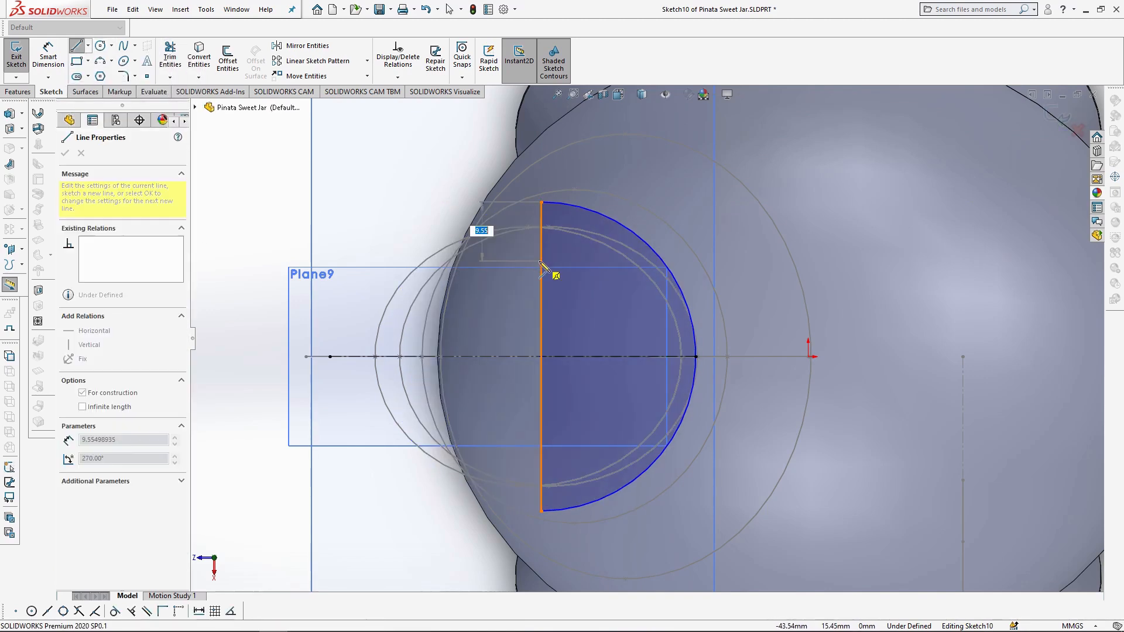
click(541, 276)
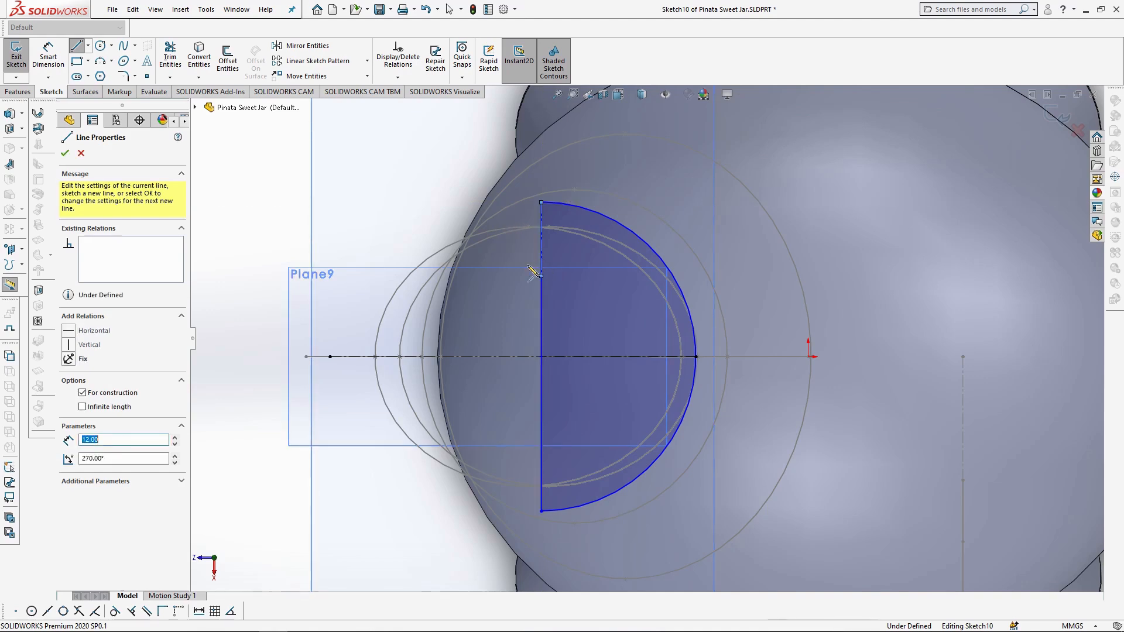
text(30)
key(Return)
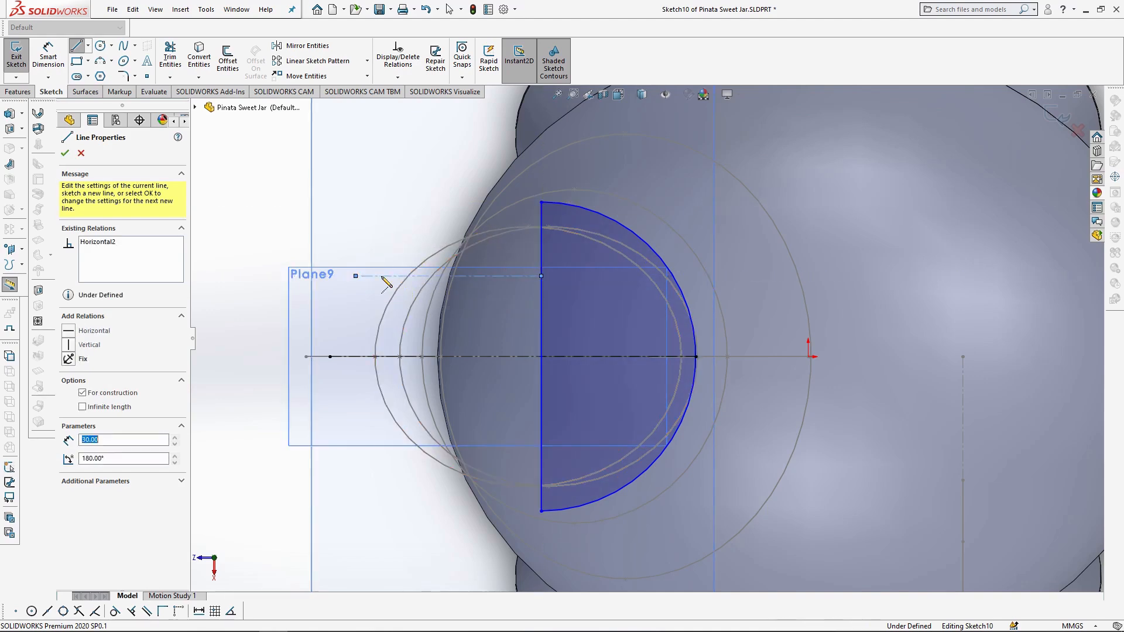
key(Escape)
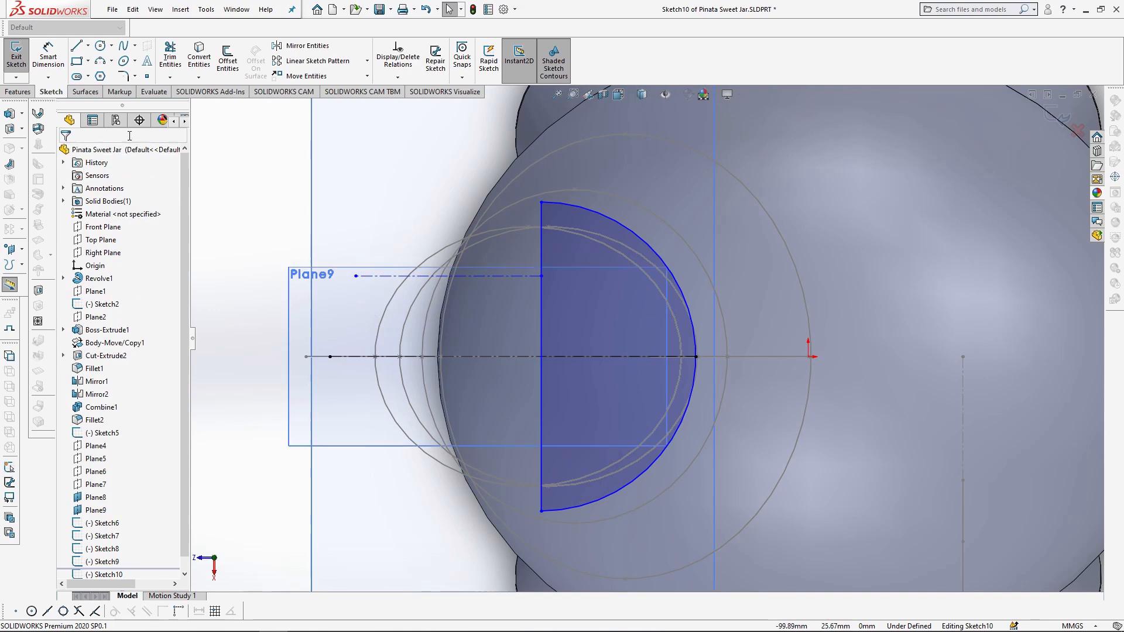
Step: Draw a tangent arc from the semicircle's upper endpoint to the outer end of the 30 mm centerline
key(l)
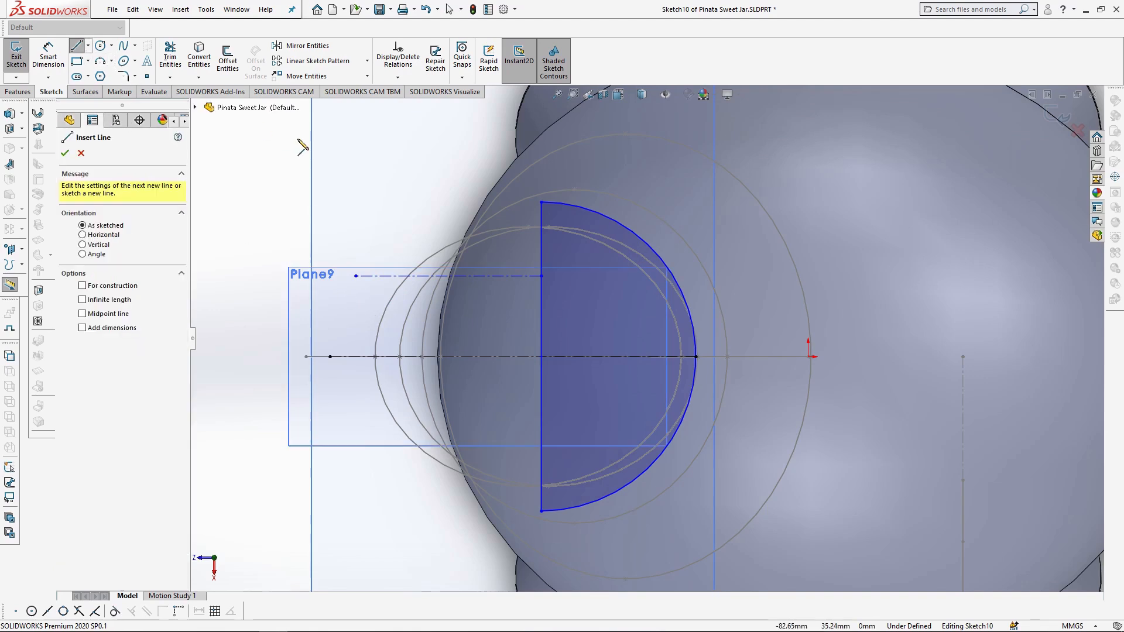
click(542, 203)
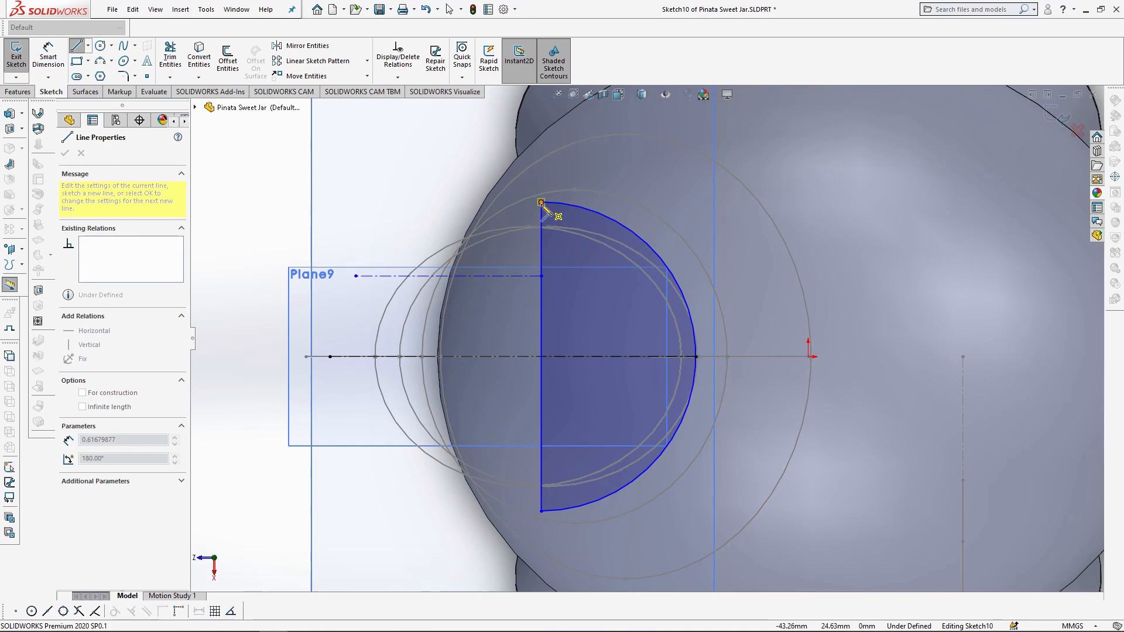
click(355, 275)
key(Escape)
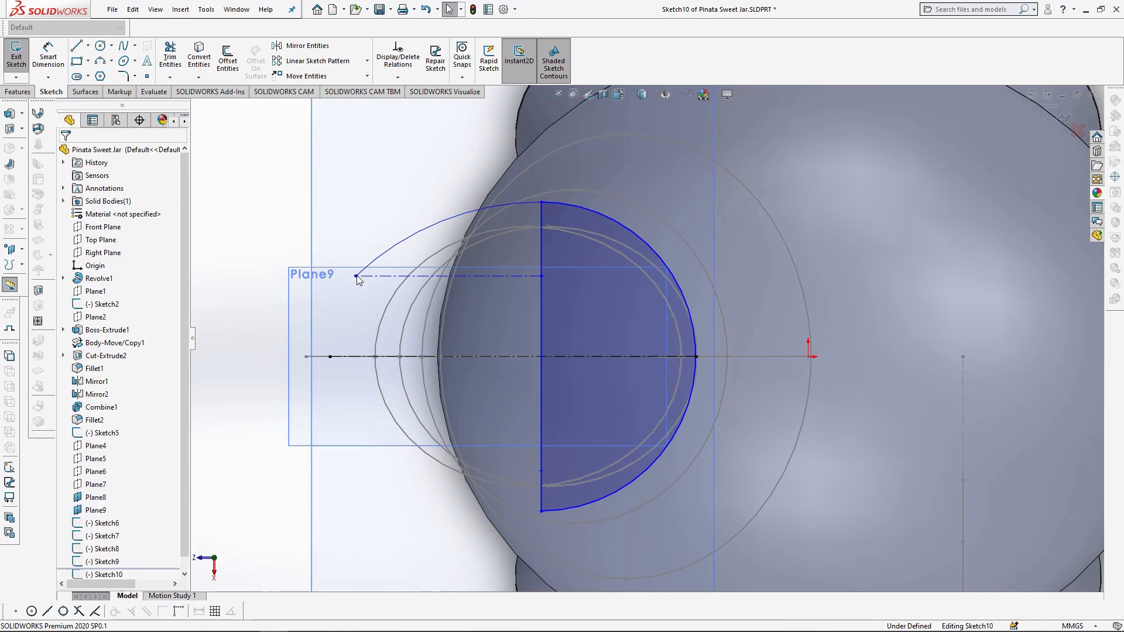
Step: Draw a short vertical line up from the guide centerline's outer end and connect it to the large arc's end with a tangent arc
click(78, 47)
drag(330, 357, 330, 322)
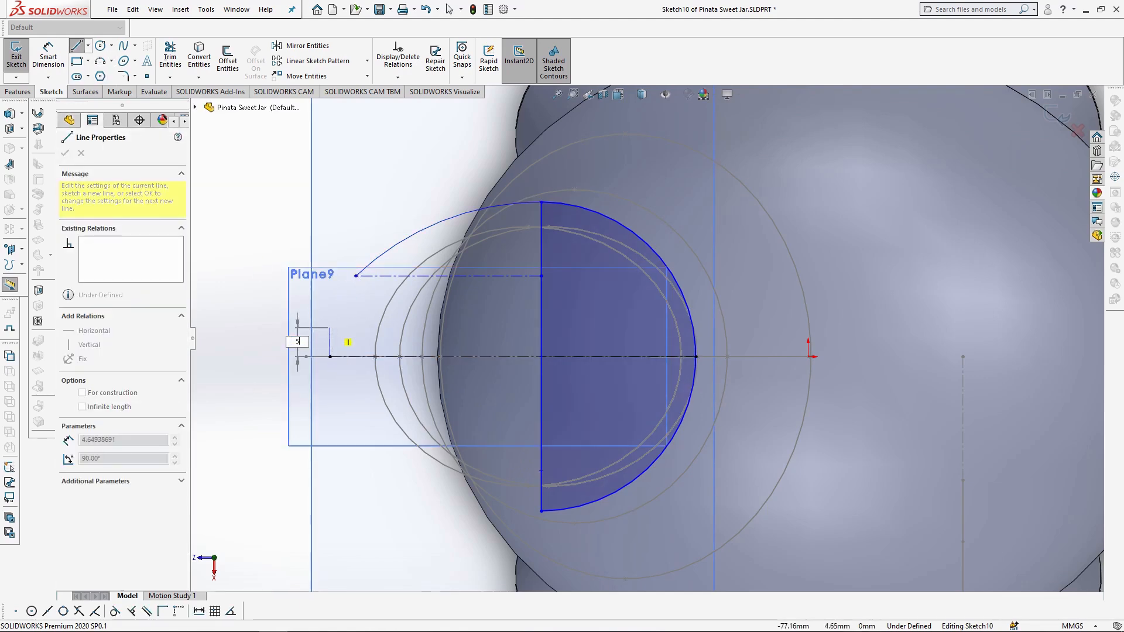
key(Escape)
click(121, 74)
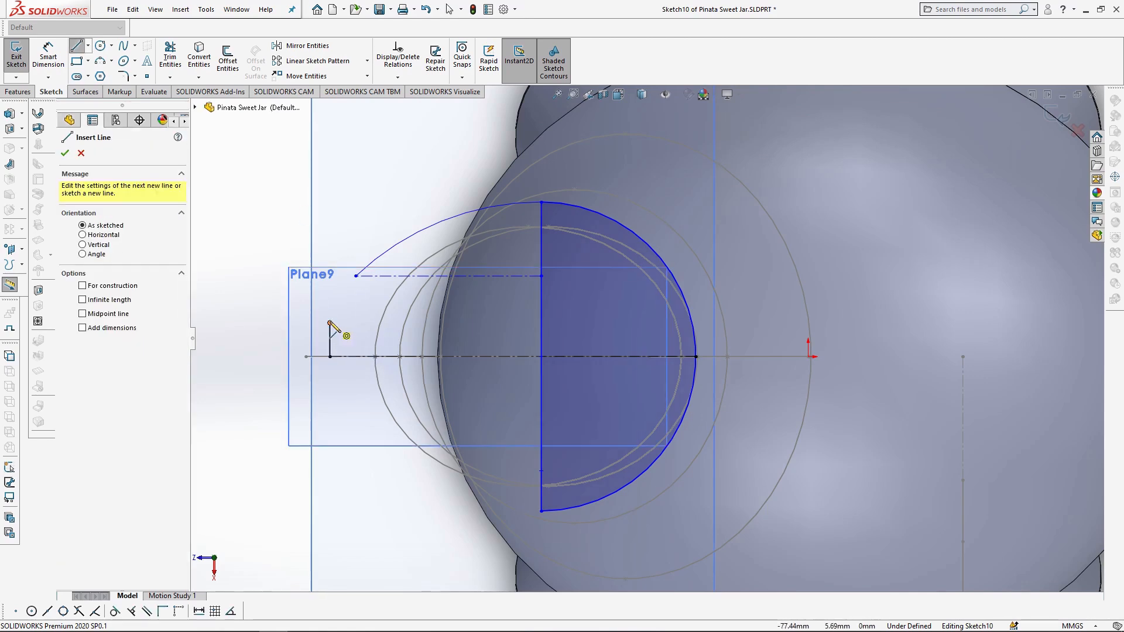
click(330, 323)
click(356, 276)
key(Escape)
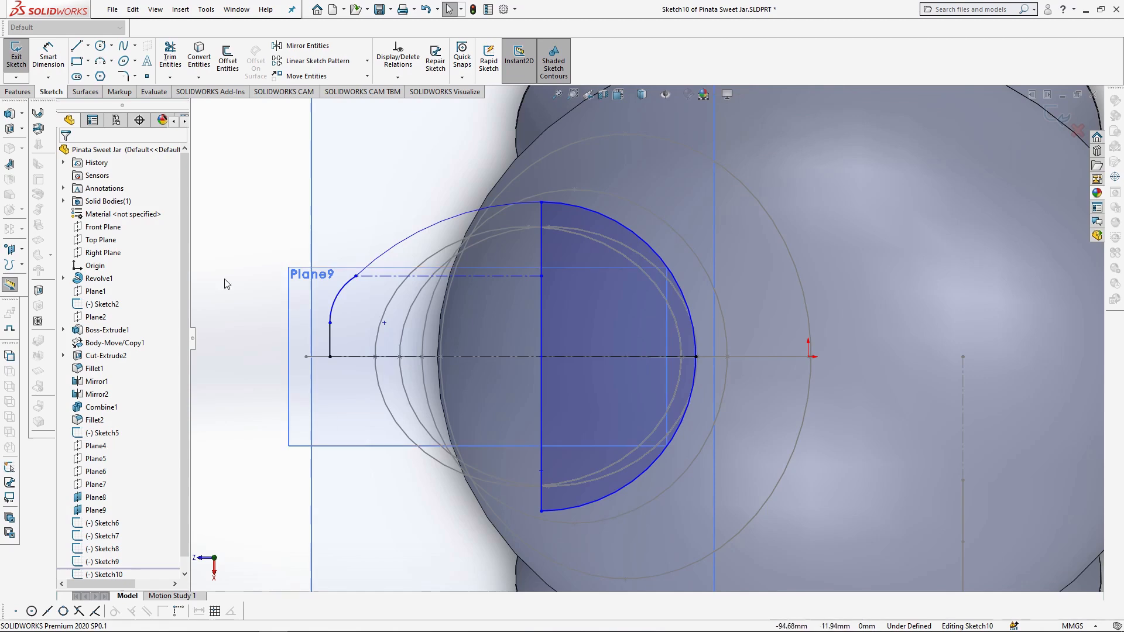
Step: Mirror the two arcs and the short vertical line about the long horizontal centerline
click(307, 46)
click(381, 259)
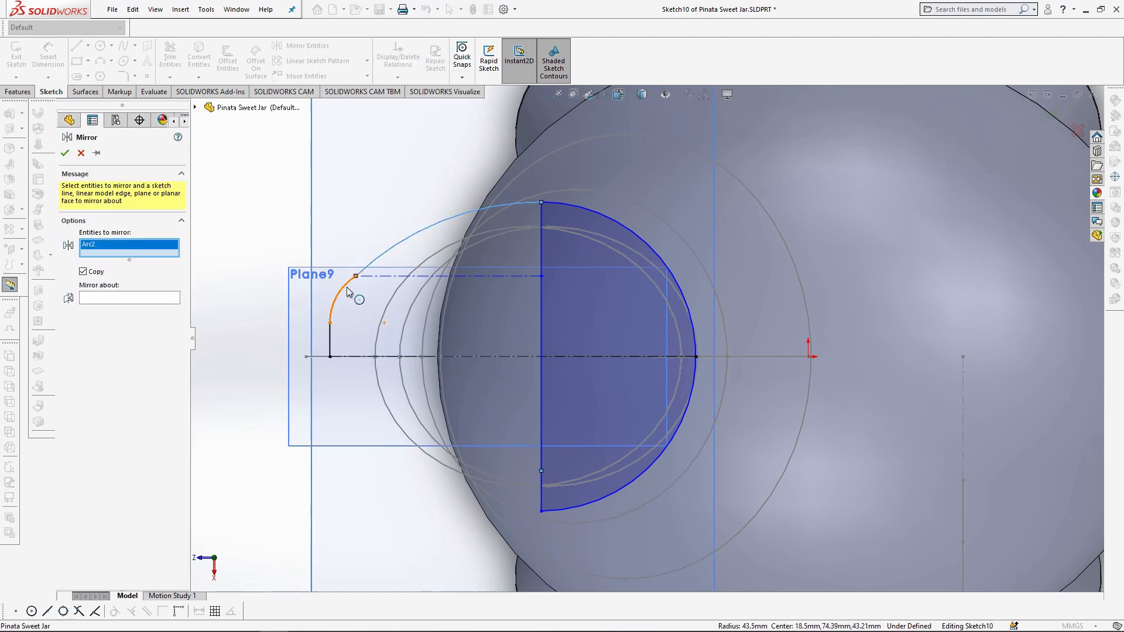
click(338, 294)
click(330, 340)
click(141, 316)
click(366, 357)
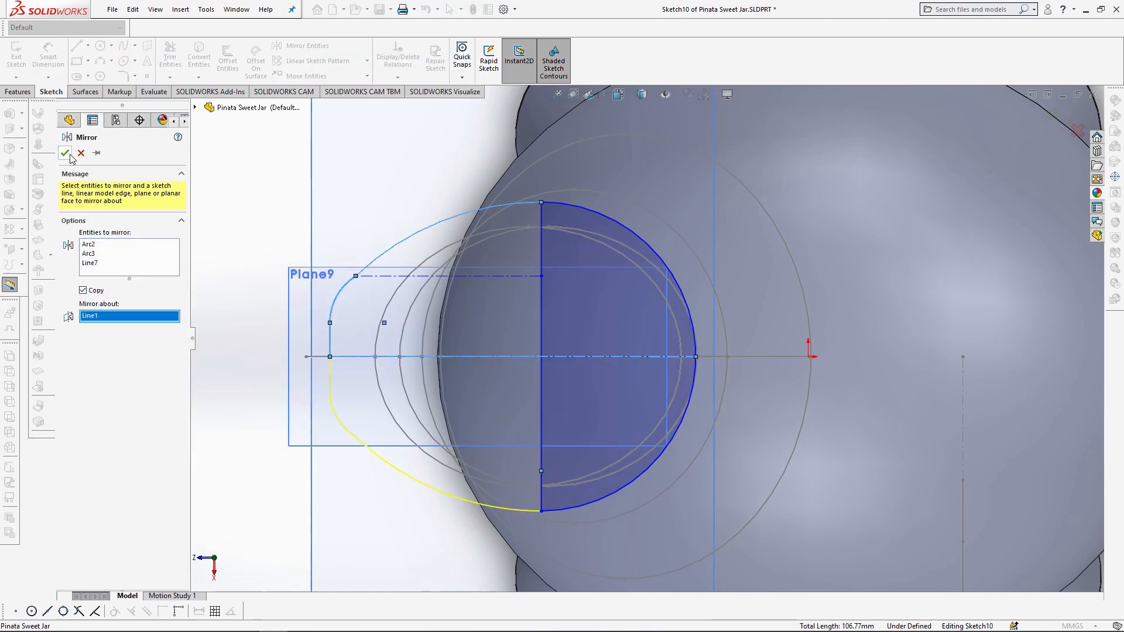
click(65, 153)
Step: Trim away the vertical diameter line inside the Plane8 profile and exit the sketch
click(170, 57)
middle_drag(553, 448, 565, 293)
scroll(565, 292, up, 3)
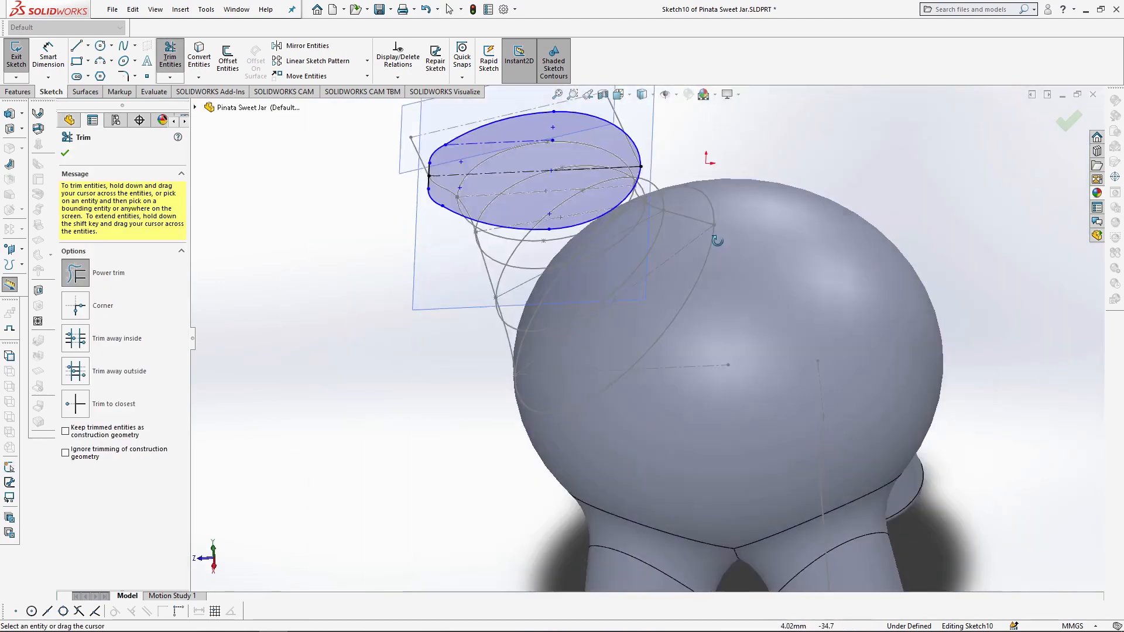
scroll(565, 188, down, 2)
click(65, 152)
middle_drag(407, 143, 419, 124)
click(1061, 118)
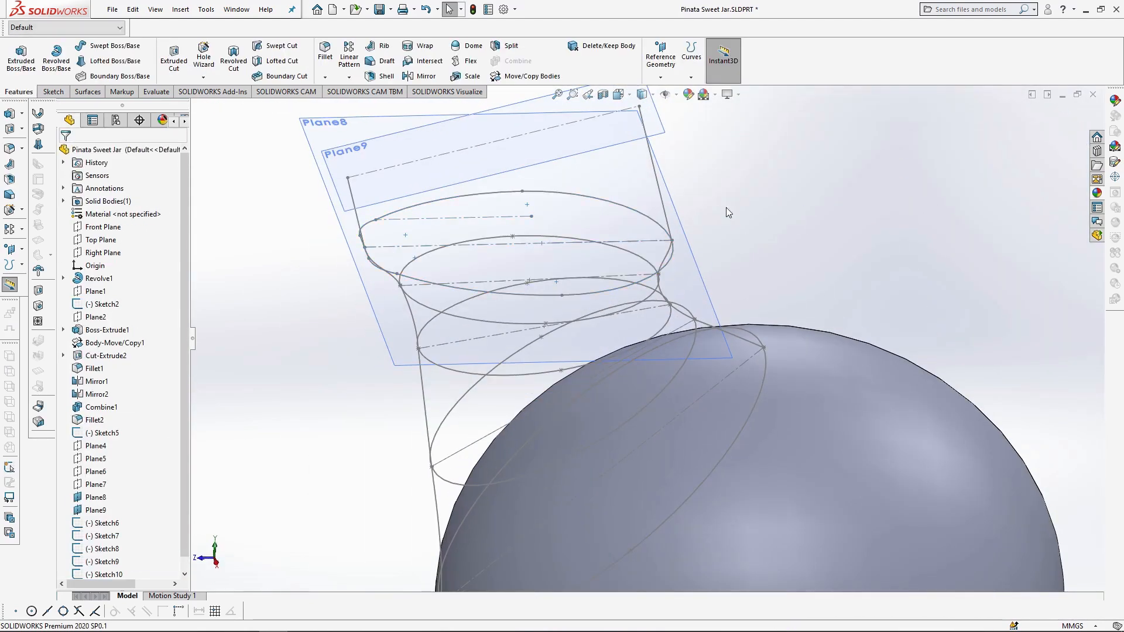
Step: Hide the fifth neck plane, Plane8
scroll(725, 220, up, 2)
click(687, 291)
click(752, 277)
scroll(695, 227, up, 2)
scroll(673, 231, down, 4)
Step: Sketch on the topmost neck plane (Plane9) and draw a centerline between the ends of its sloping guide line
click(669, 251)
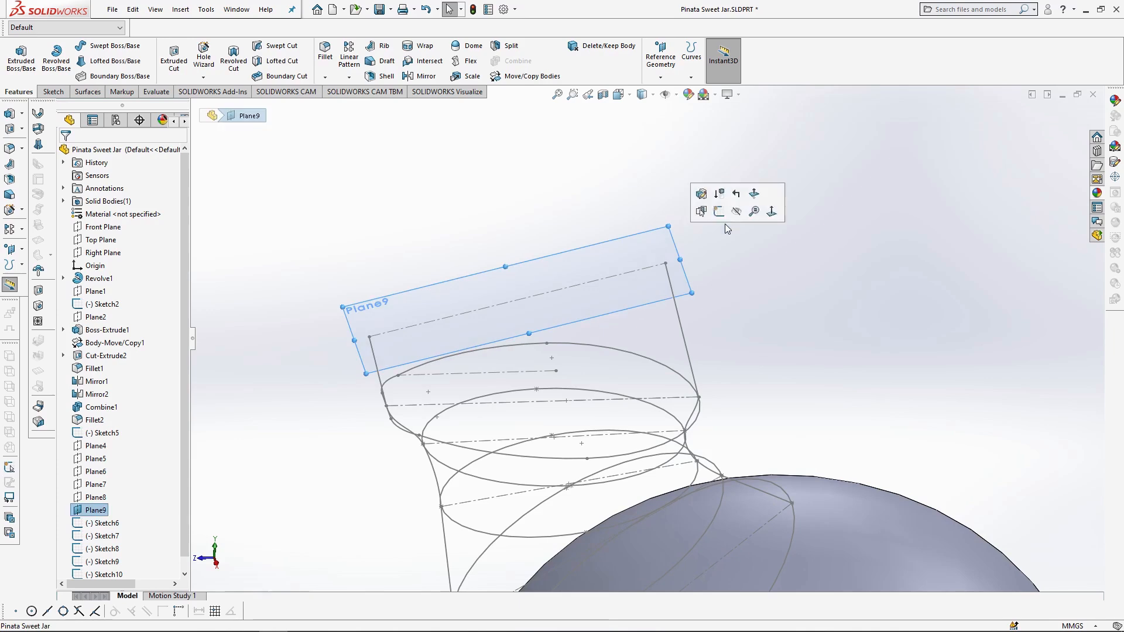
click(719, 213)
click(88, 46)
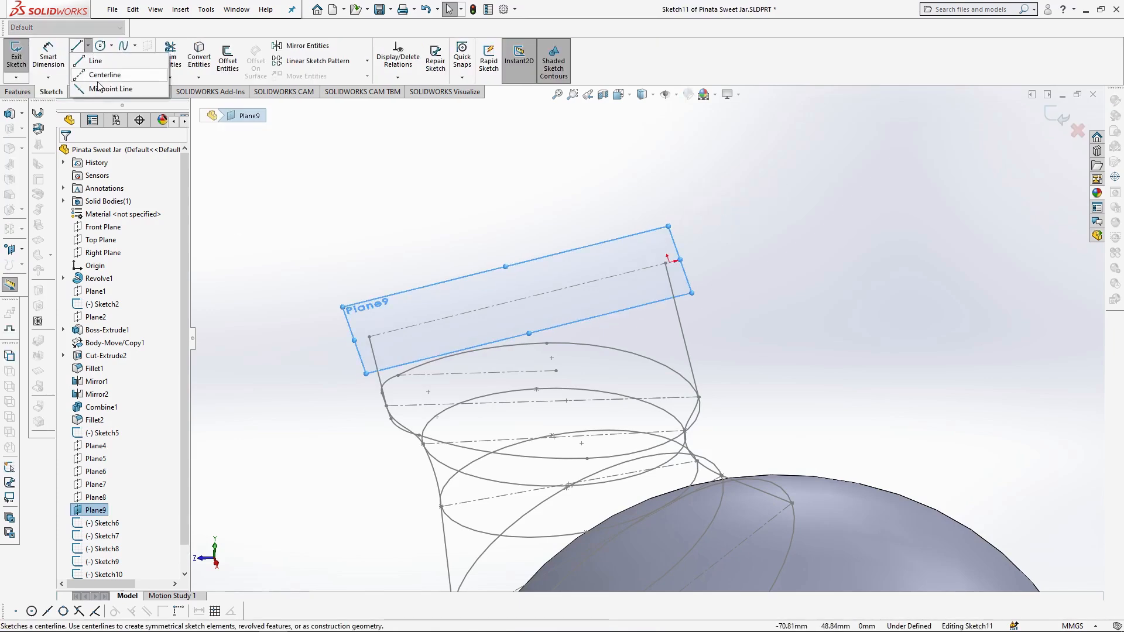
click(102, 73)
click(370, 338)
click(666, 264)
key(Escape)
Step: View the Plane9 sketch face-on and draw a 25 mm centerline along the existing one from its body-side end
key(ctrl+8)
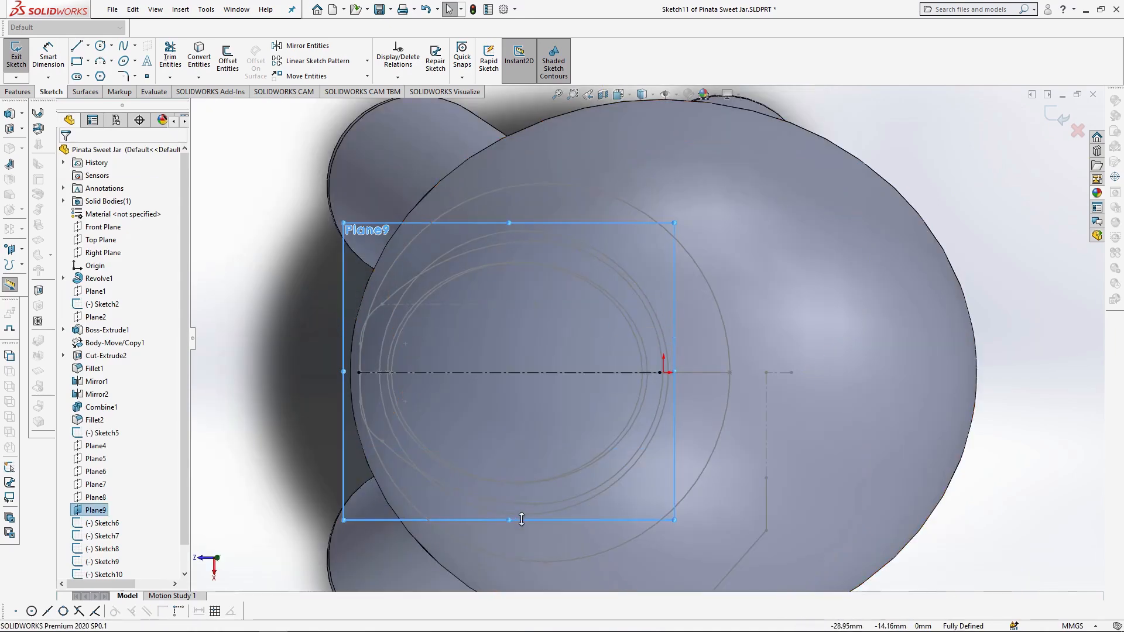
click(88, 46)
click(103, 74)
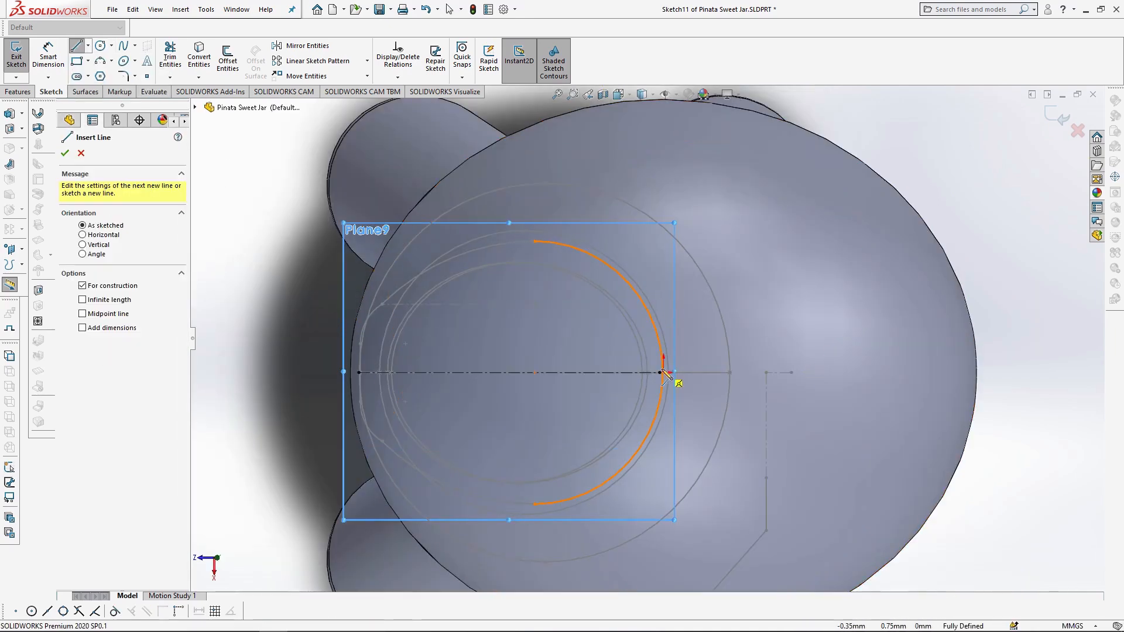
click(660, 373)
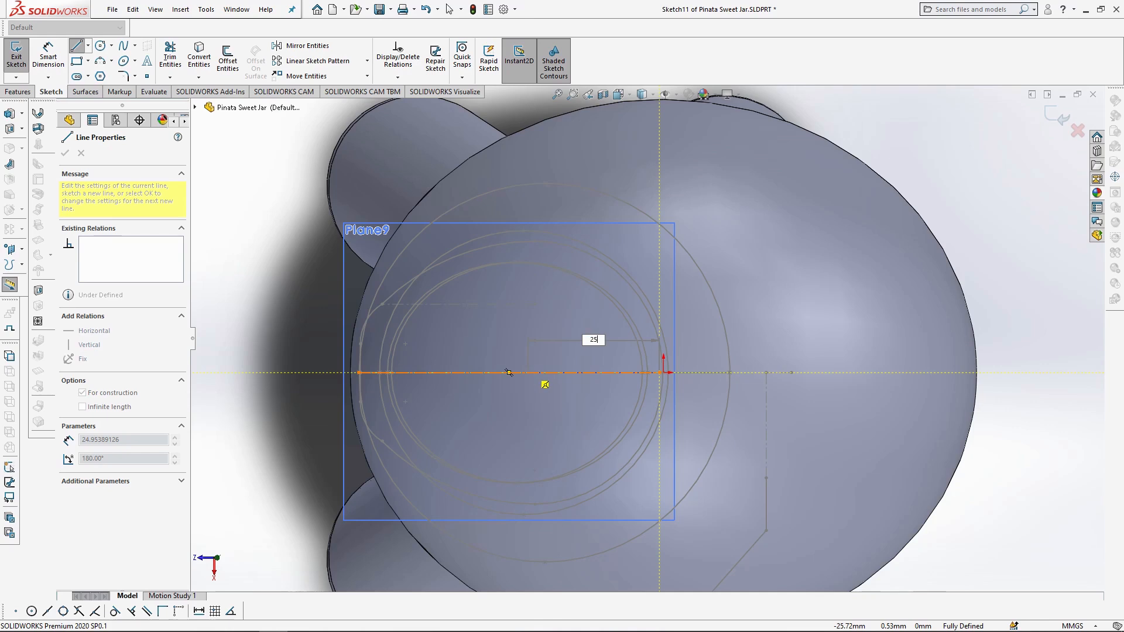
click(527, 373)
key(Escape)
Step: Draw a circle of 25 mm radius on Plane9, centred on the 25 mm centerline's inner end and reaching its body-side endpoint
click(528, 372)
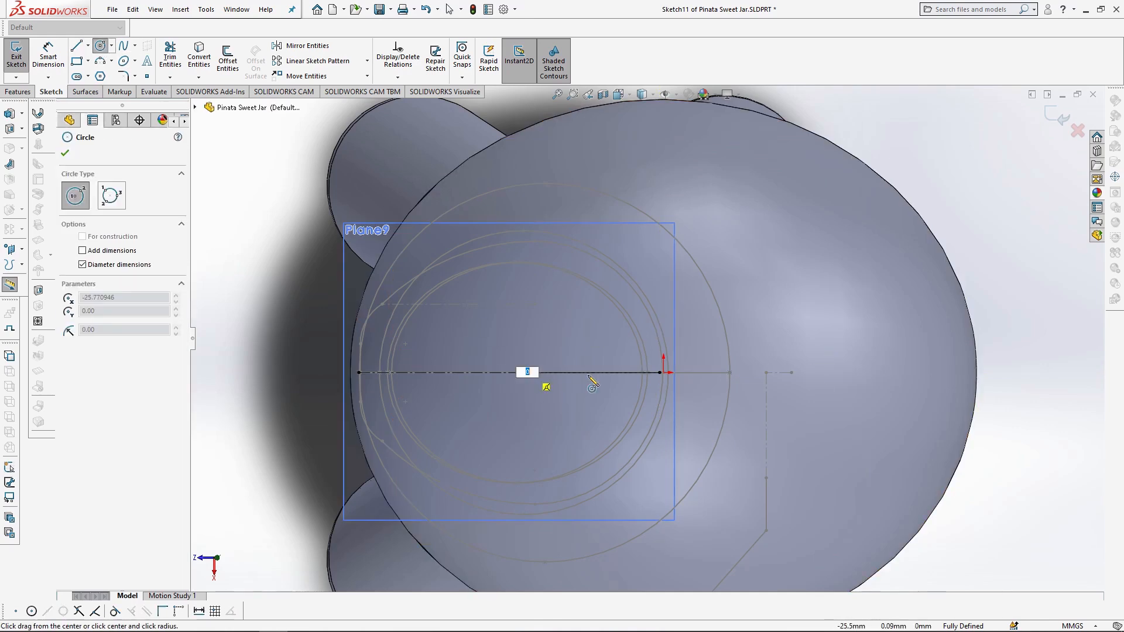
scroll(654, 382, down, 4)
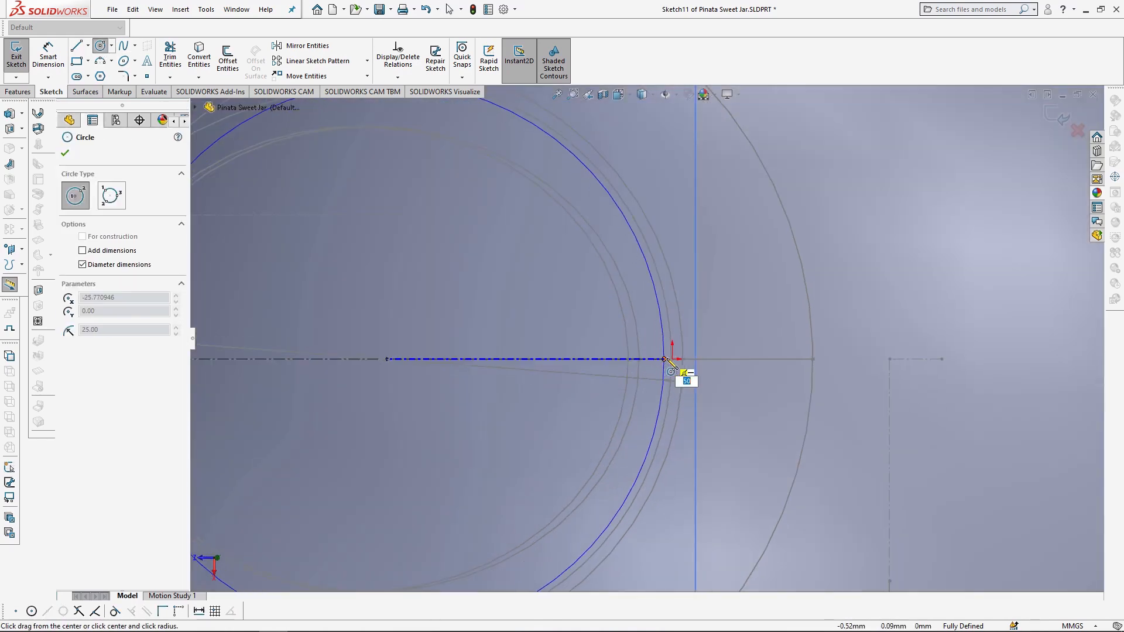
click(667, 362)
key(Escape)
scroll(668, 362, up, 4)
Step: Draw a vertical diameter line across the Plane9 circle and trim away the outer half, leaving the body-side semicircle
key(l)
click(542, 458)
click(169, 57)
drag(452, 258, 475, 286)
drag(472, 440, 494, 405)
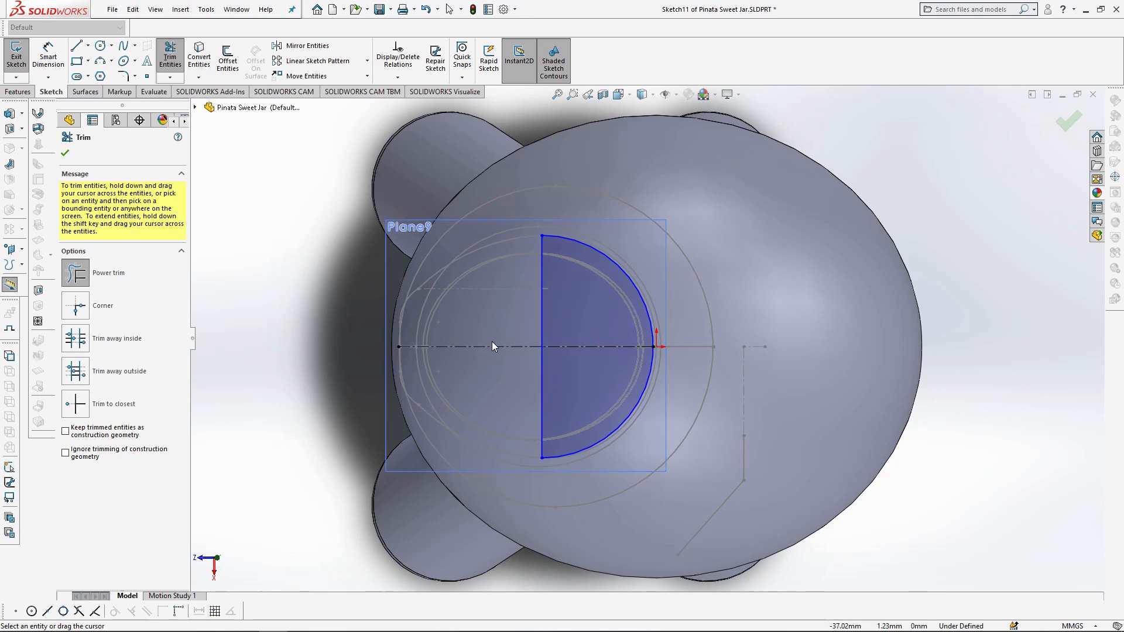
Step: On the Plane9 sketch, draw construction lines partway down the semicircle's diameter from its upper end and about 28 mm horizontally outward
click(88, 46)
click(105, 74)
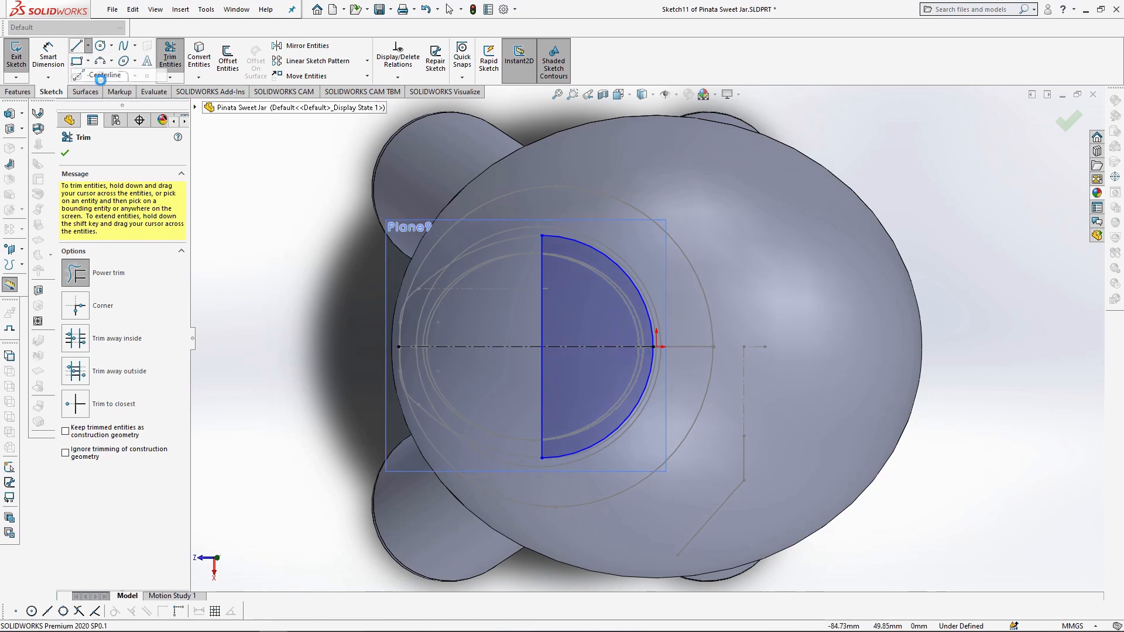
click(542, 236)
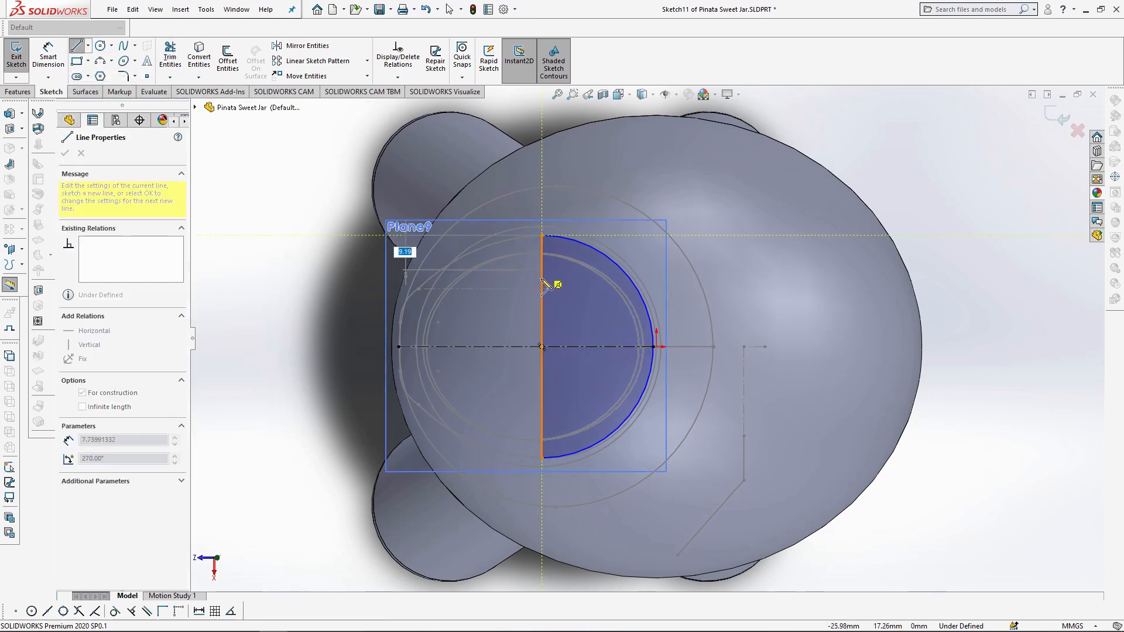
click(542, 288)
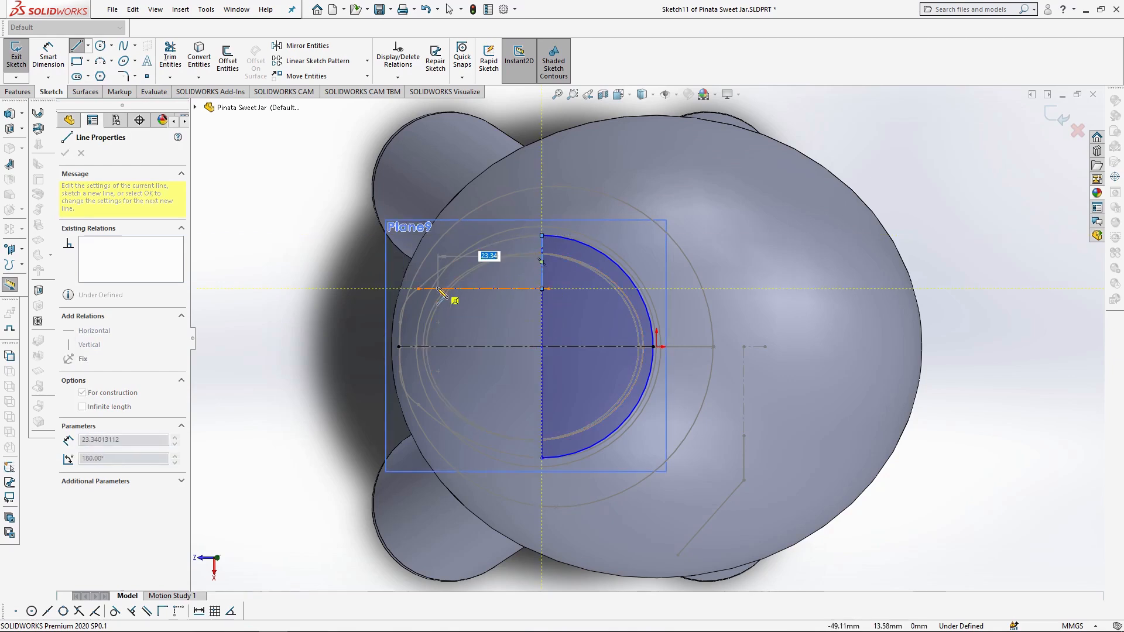
click(419, 288)
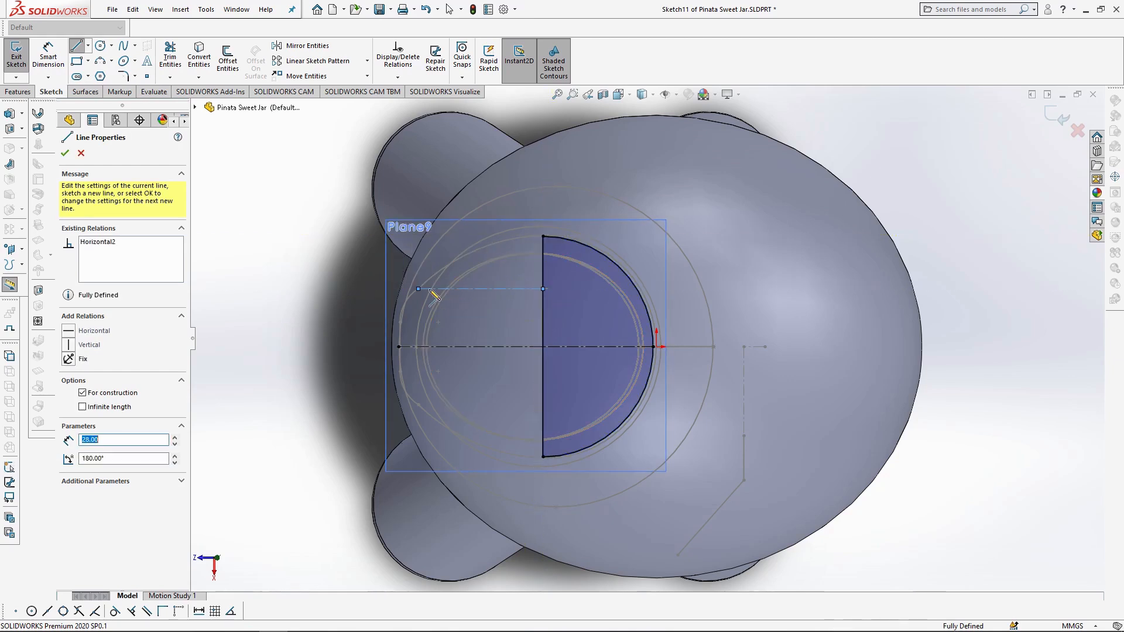
key(Escape)
Step: Draw an arc from the semicircle's upper end, tangent to it, to the outer end of the offset centerline
click(76, 45)
click(543, 237)
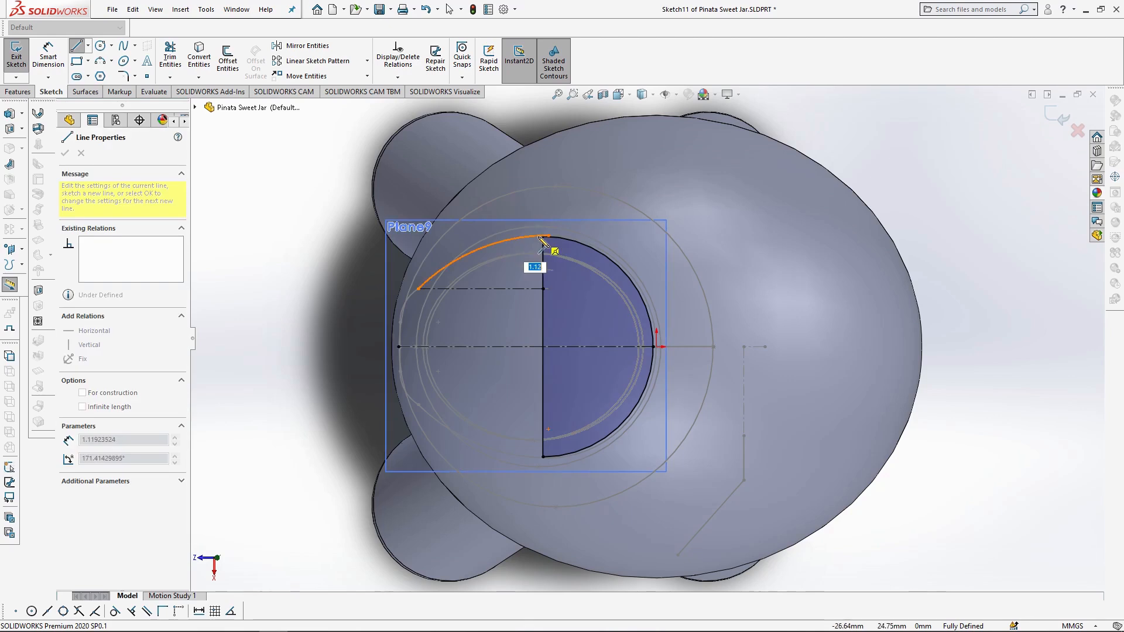
click(419, 289)
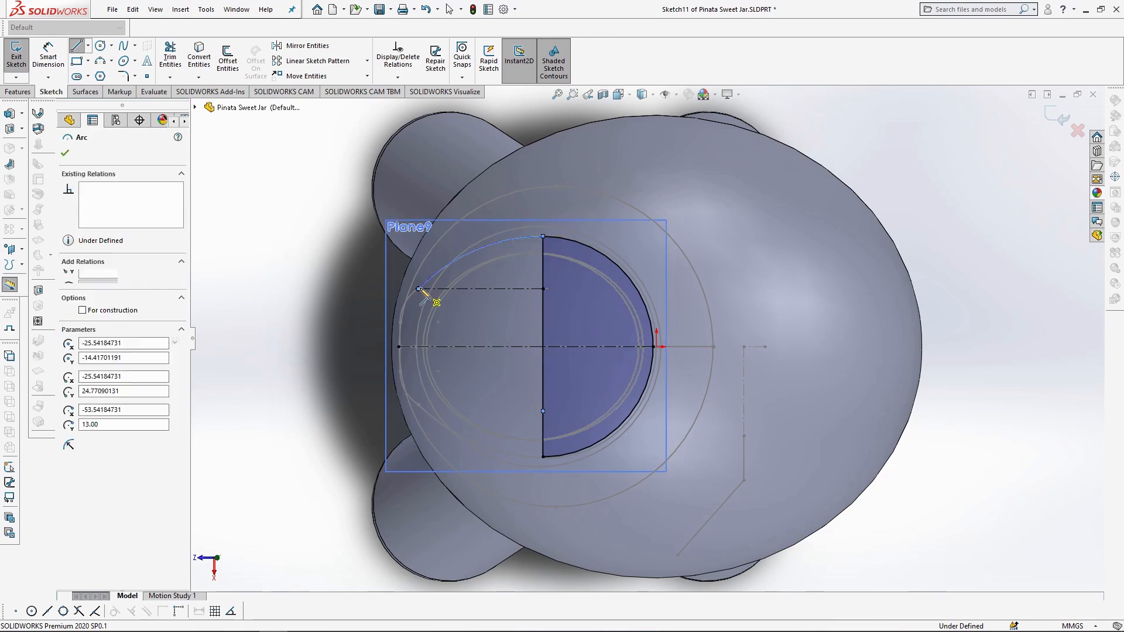
key(Escape)
Step: Draw a vertical line about 5 mm long from the main centerline's outer end and join it to the existing arc with a tangent arc
click(77, 47)
scroll(378, 275, down, 3)
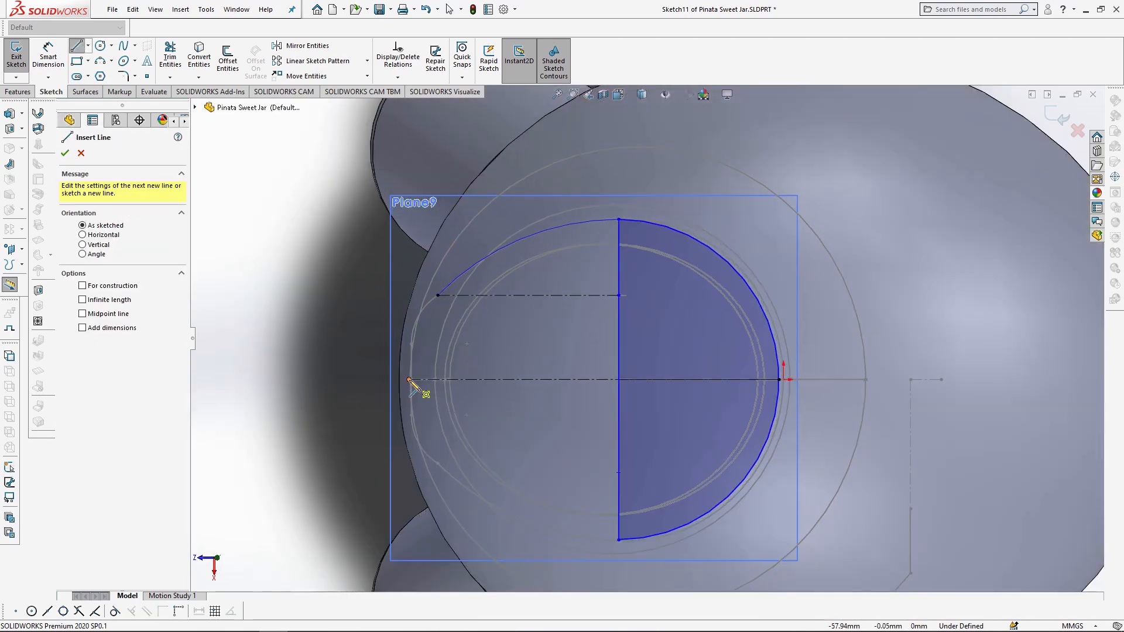
click(409, 380)
scroll(409, 380, down, 3)
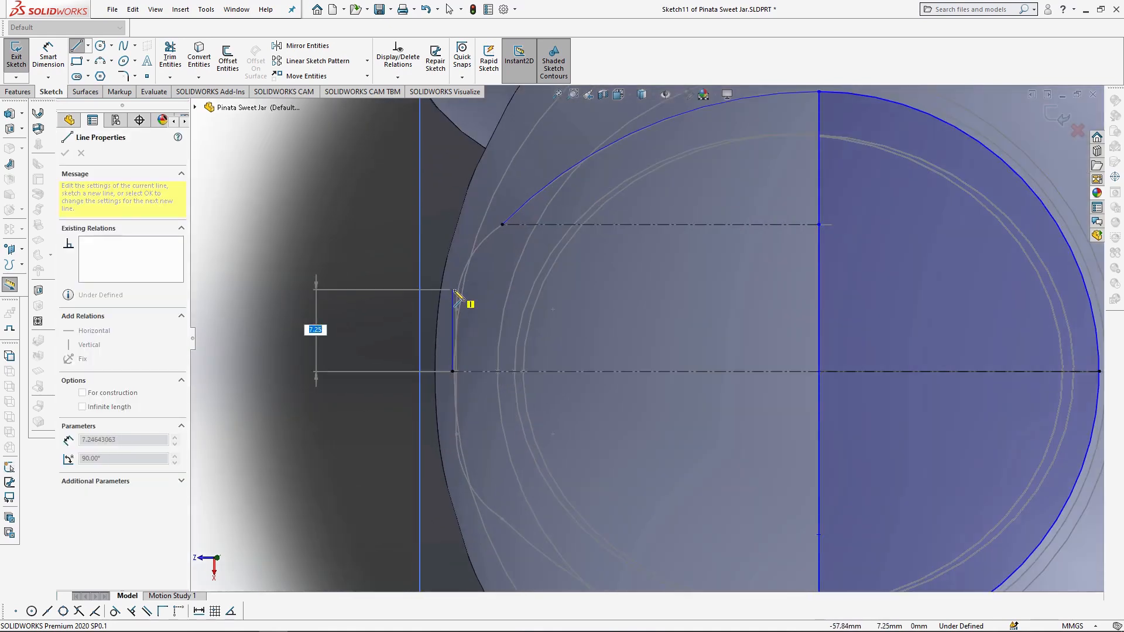
click(452, 316)
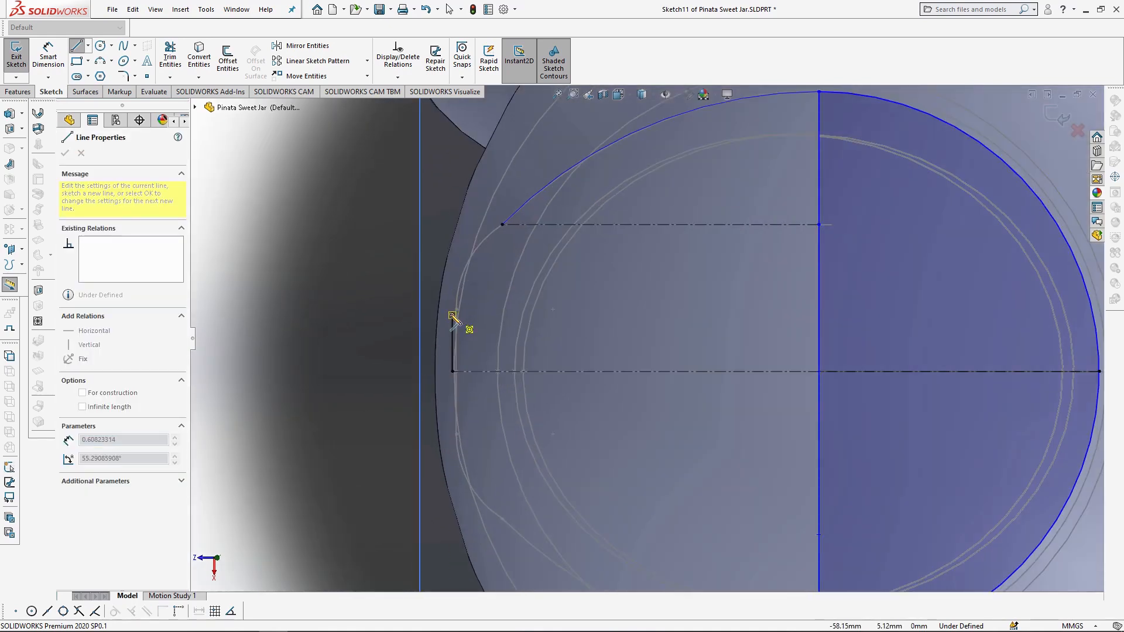
click(503, 225)
key(Escape)
Step: Mirror the upper nose-side line and arcs about the main horizontal centerline
scroll(478, 272, up, 5)
scroll(740, 364, down, 2)
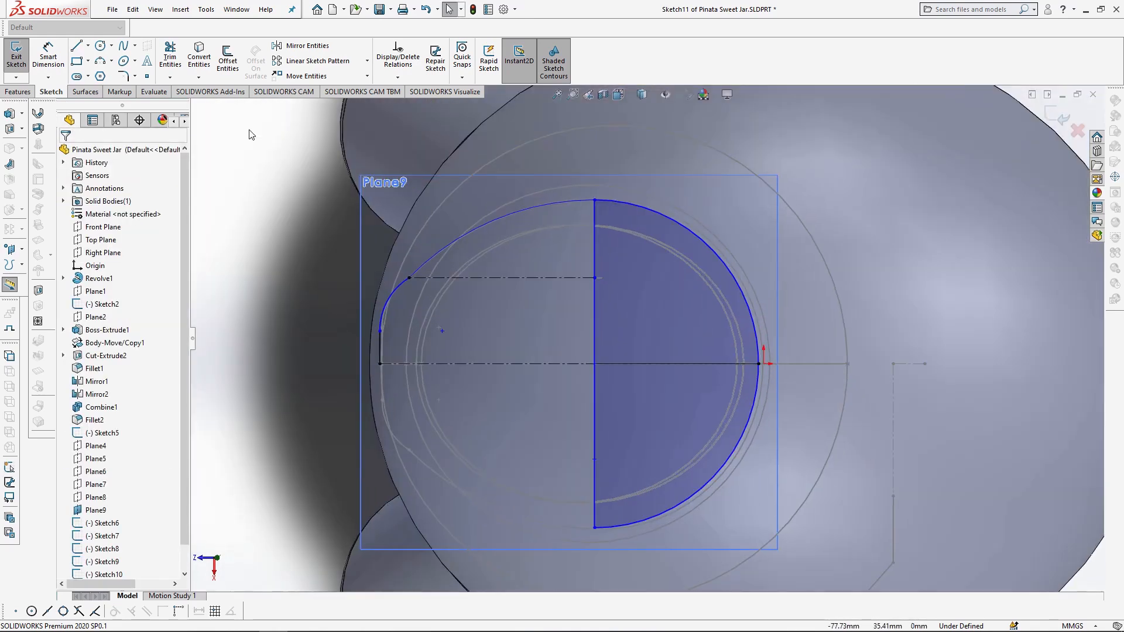
click(305, 46)
drag(451, 246, 293, 409)
click(134, 322)
click(482, 365)
key(Return)
Step: Trim the diameter line out of the Plane9 profile to leave one closed outline, and exit the sketch
click(171, 58)
drag(565, 319, 620, 334)
drag(630, 391, 570, 410)
scroll(695, 455, up, 3)
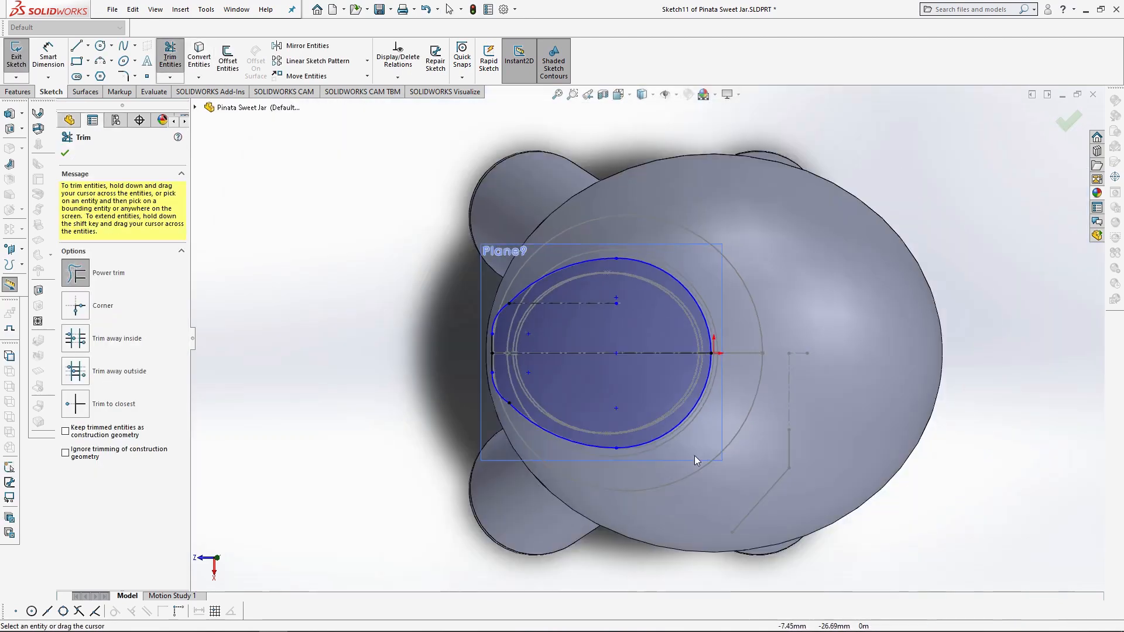
middle_drag(695, 456, 672, 214)
scroll(672, 214, up, 3)
scroll(676, 202, down, 4)
key(Escape)
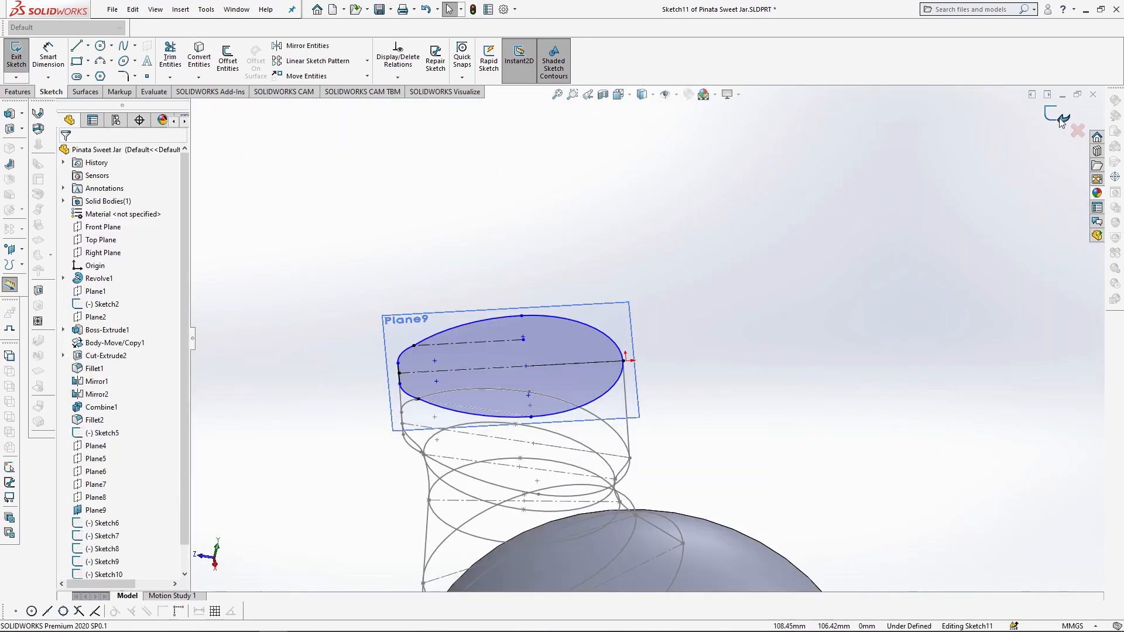
mouse_move(758, 364)
middle_down()
mouse_move(661, 390)
mouse_move(632, 384)
mouse_move(766, 318)
mouse_move(719, 368)
mouse_move(545, 307)
middle_up()
scroll(628, 381, down, 3)
click(630, 286)
click(695, 241)
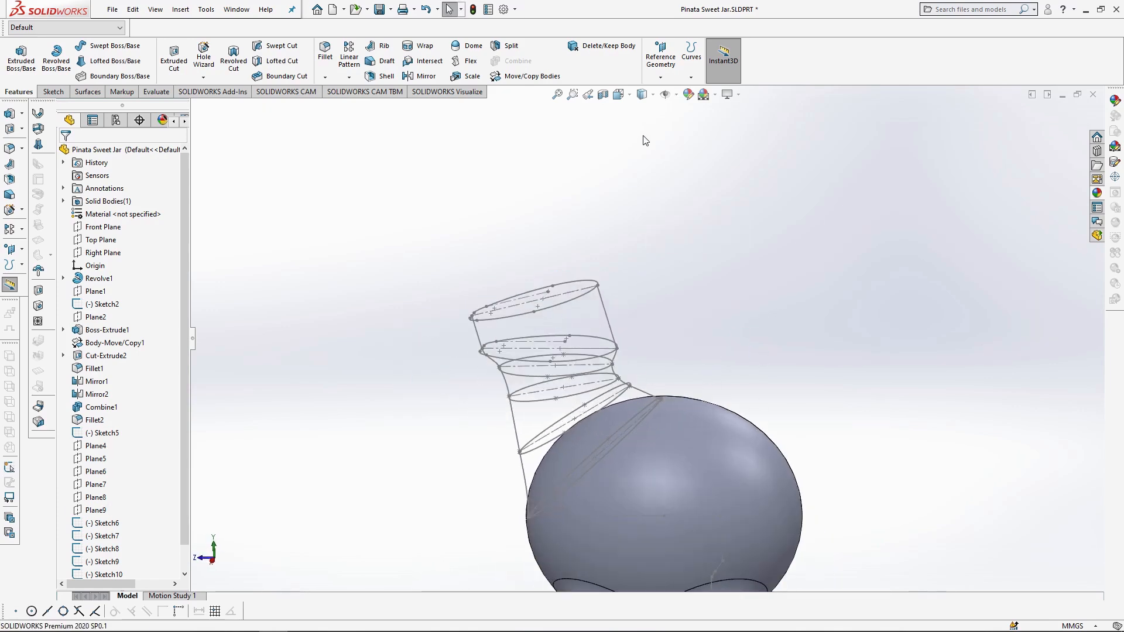
Step: Start a Loft with profiles Sketch11, Sketch10, Sketch9, Sketch8, Sketch7 and Sketch6, and show the preview from the right side
scroll(708, 460, up, 3)
click(115, 61)
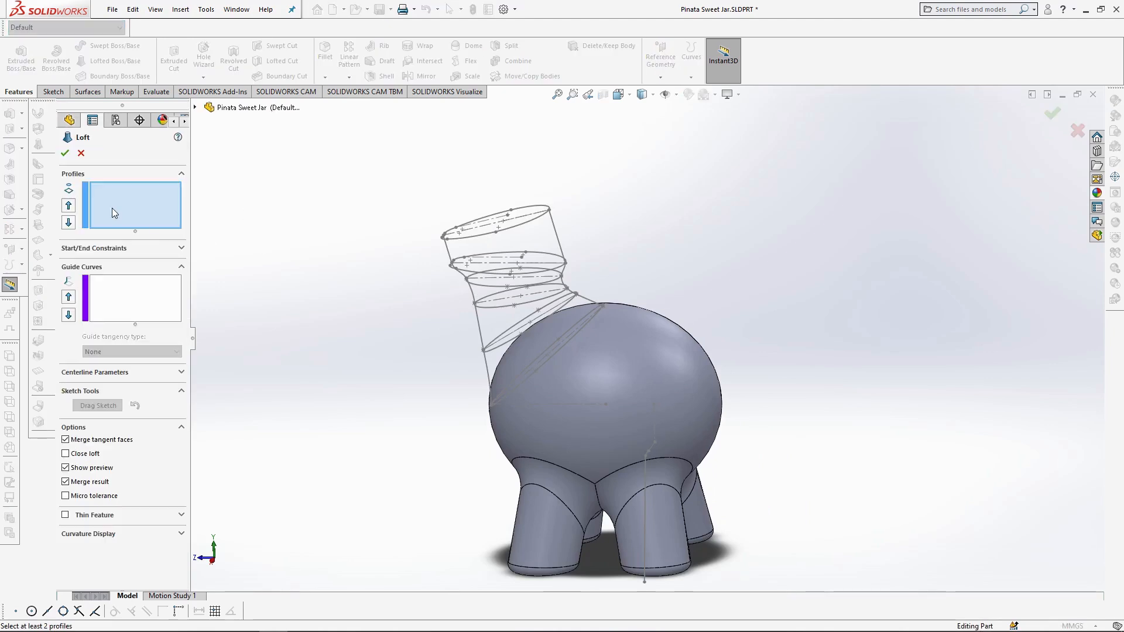
scroll(539, 382, down, 3)
scroll(539, 382, up, 2)
click(516, 161)
click(527, 218)
scroll(530, 221, down, 3)
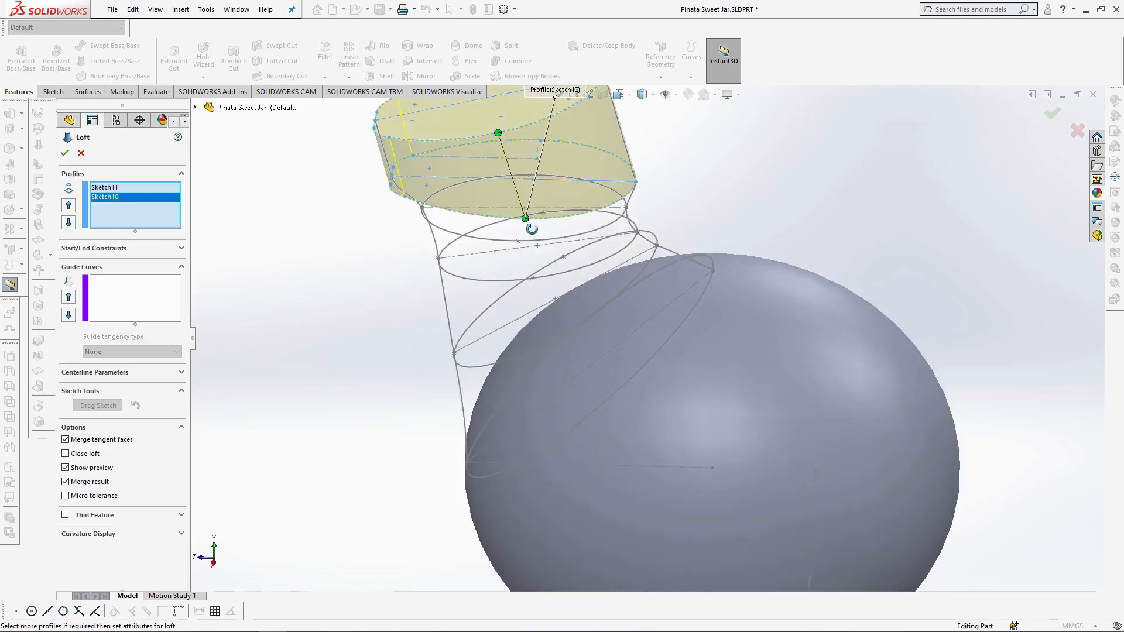
click(525, 257)
click(529, 333)
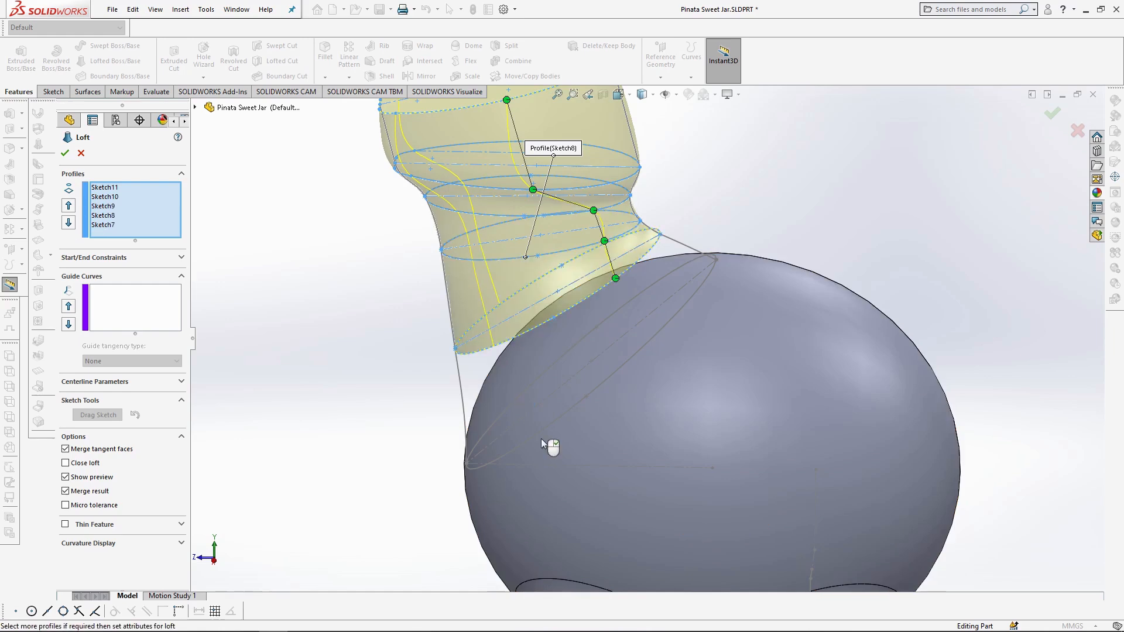
click(545, 427)
middle_drag(544, 427, 610, 363)
scroll(691, 340, up, 5)
middle_drag(691, 341, 735, 319)
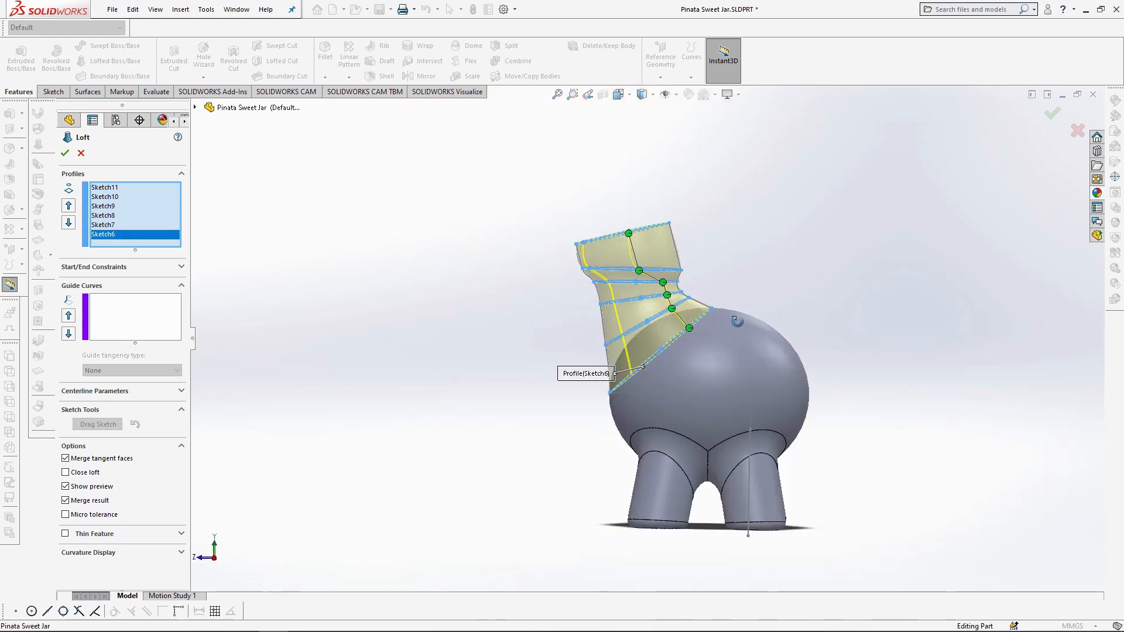
click(628, 97)
click(653, 144)
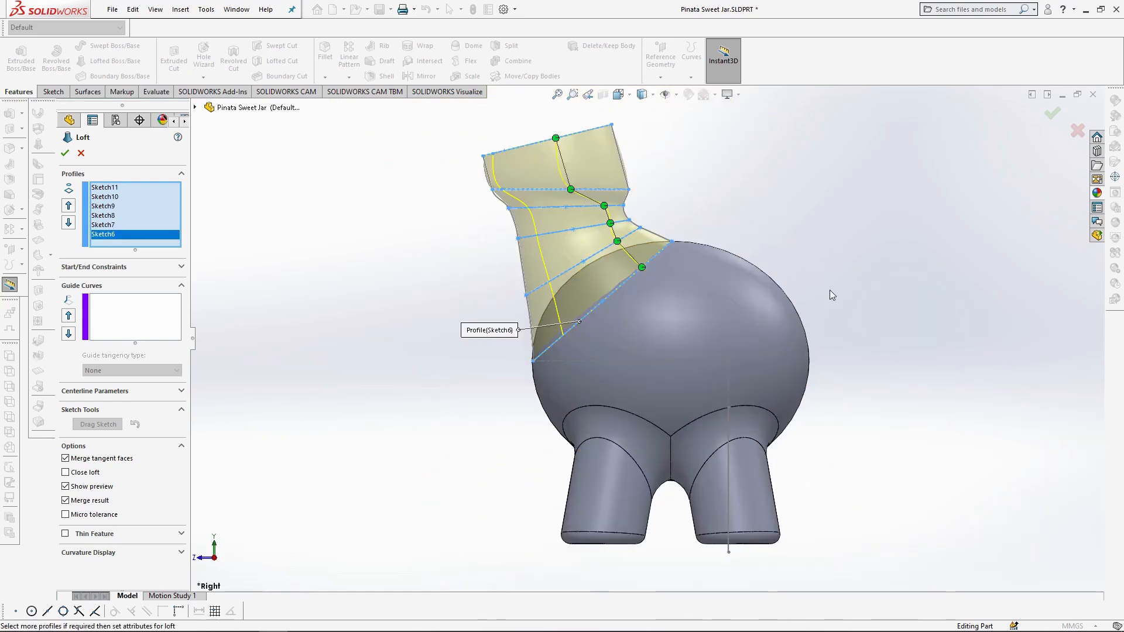
Step: Add the connected guide lines along the front of the neck as the loft's first open-group guide curve
scroll(629, 322, down, 3)
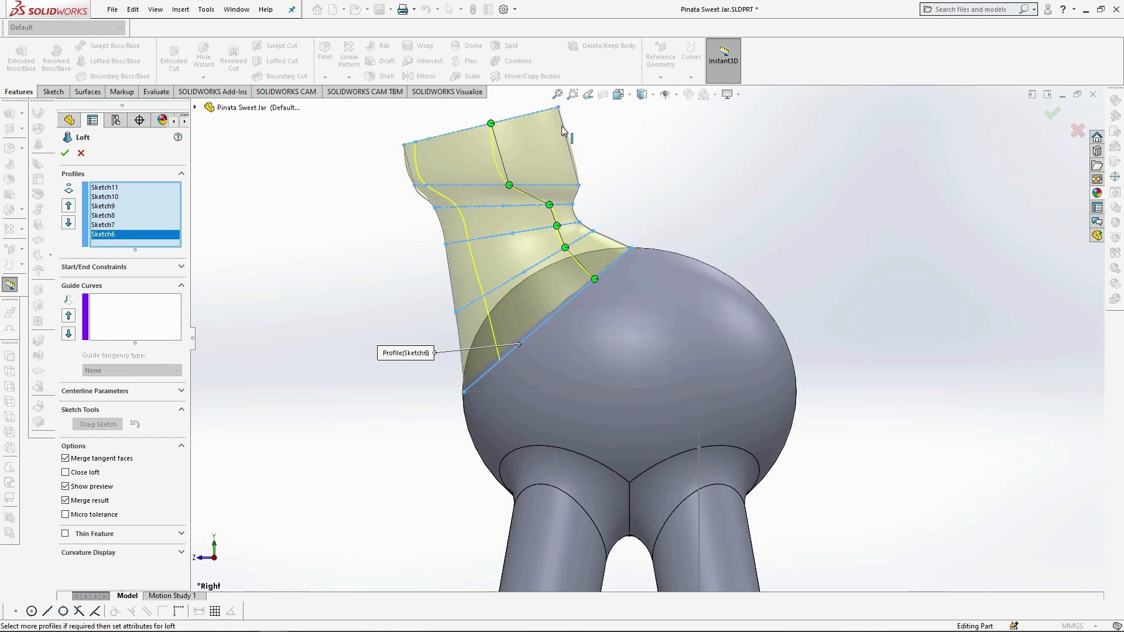
click(130, 318)
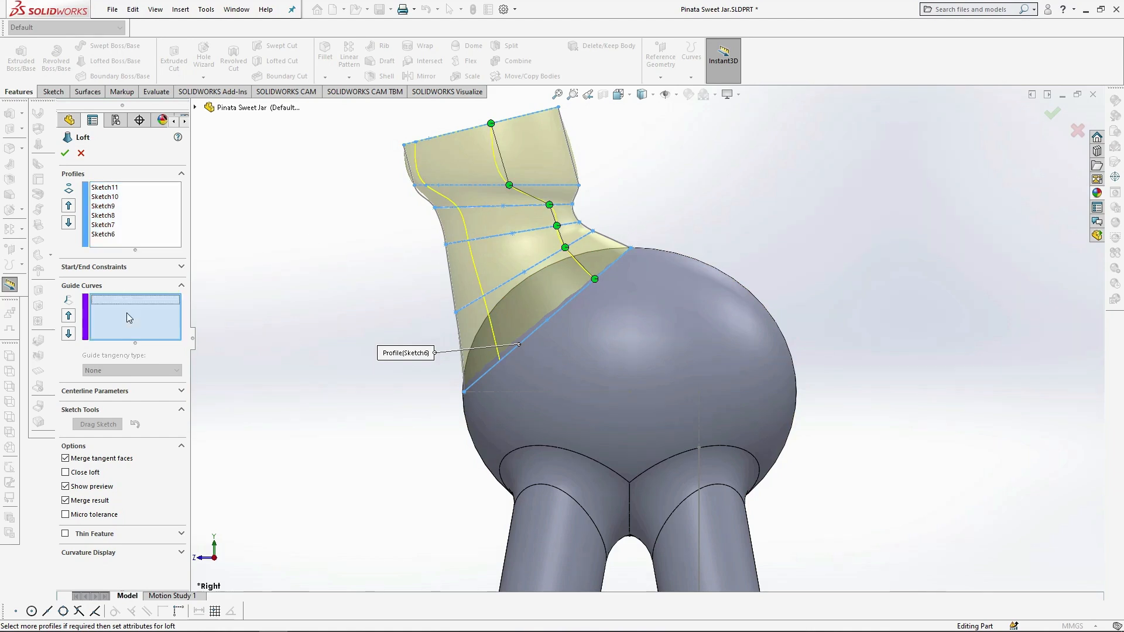
click(412, 170)
scroll(412, 170, down, 2)
click(444, 223)
click(473, 319)
click(486, 409)
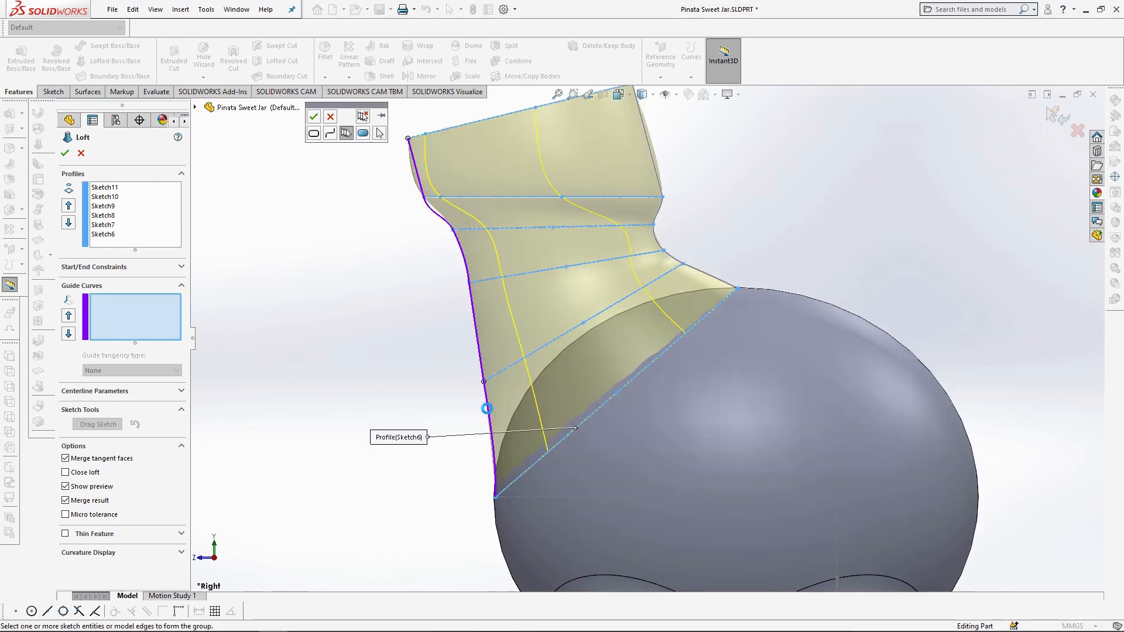
click(314, 116)
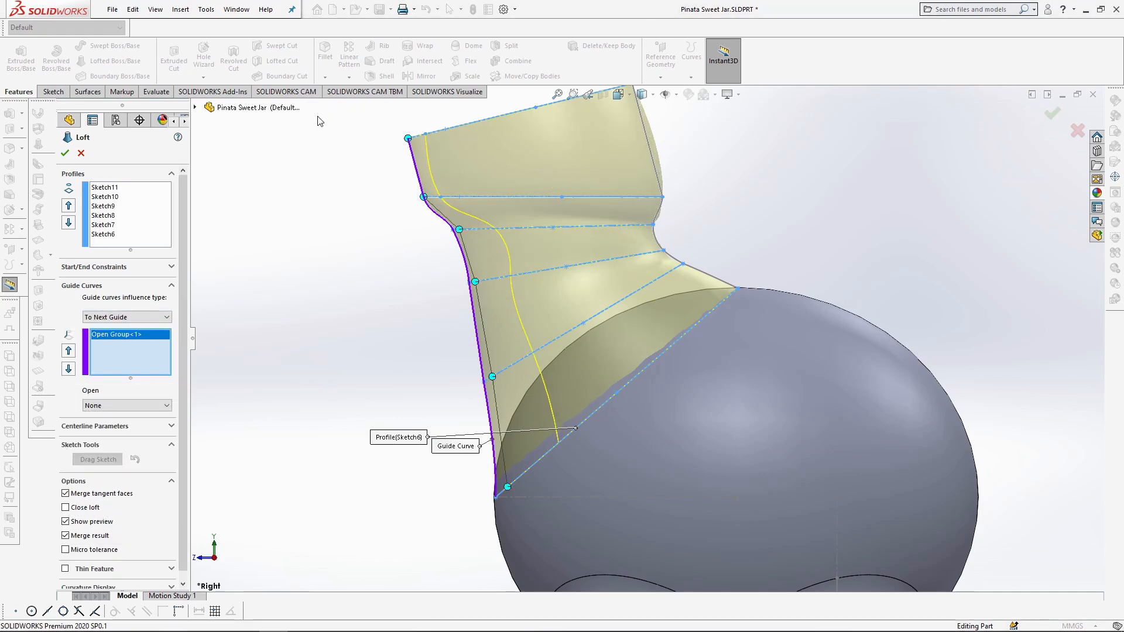
Step: Add the connected guide lines along the back of the neck as the loft's second open-group guide curve
click(658, 174)
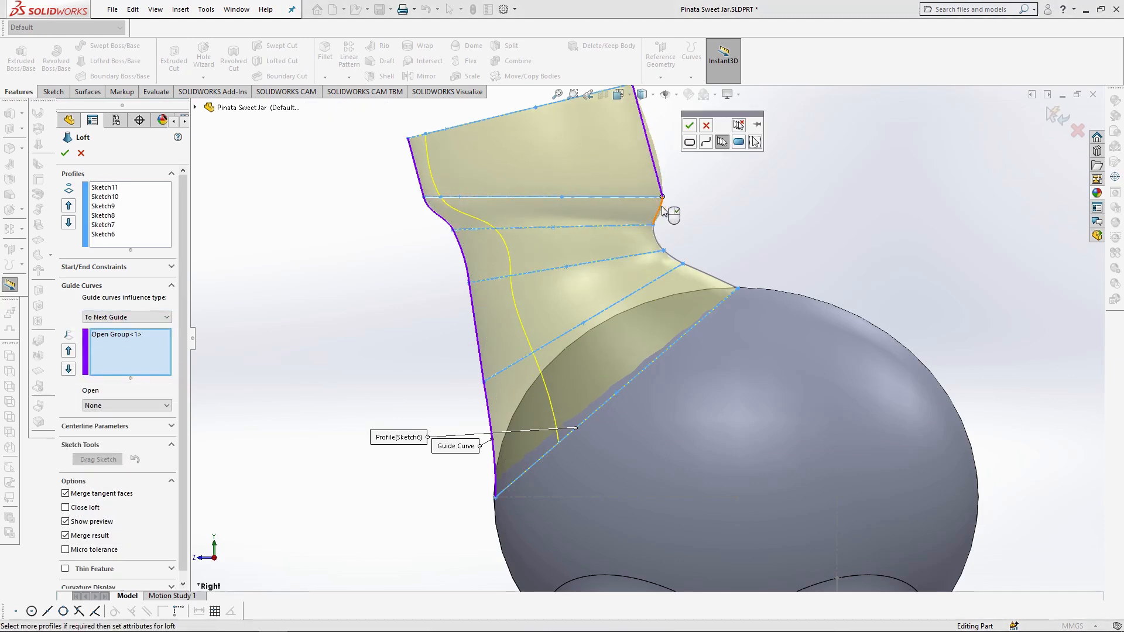
click(660, 212)
click(676, 265)
click(696, 271)
click(691, 125)
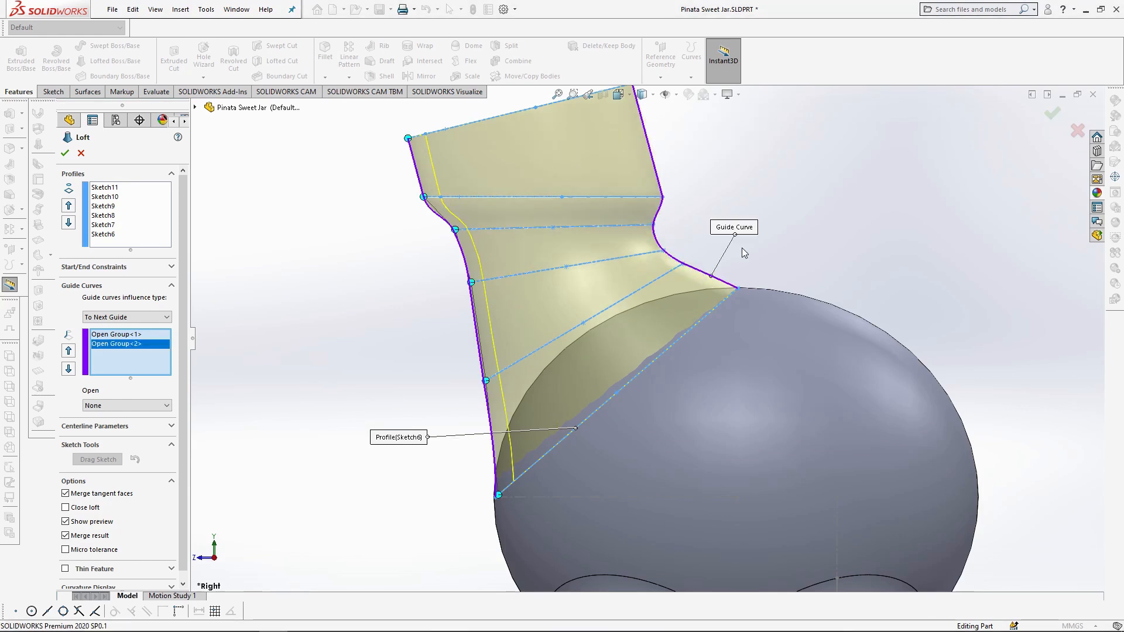
Step: Complete the neck and head loft with merged result, view the model from the right side, and save the part
middle_drag(748, 255, 328, 421)
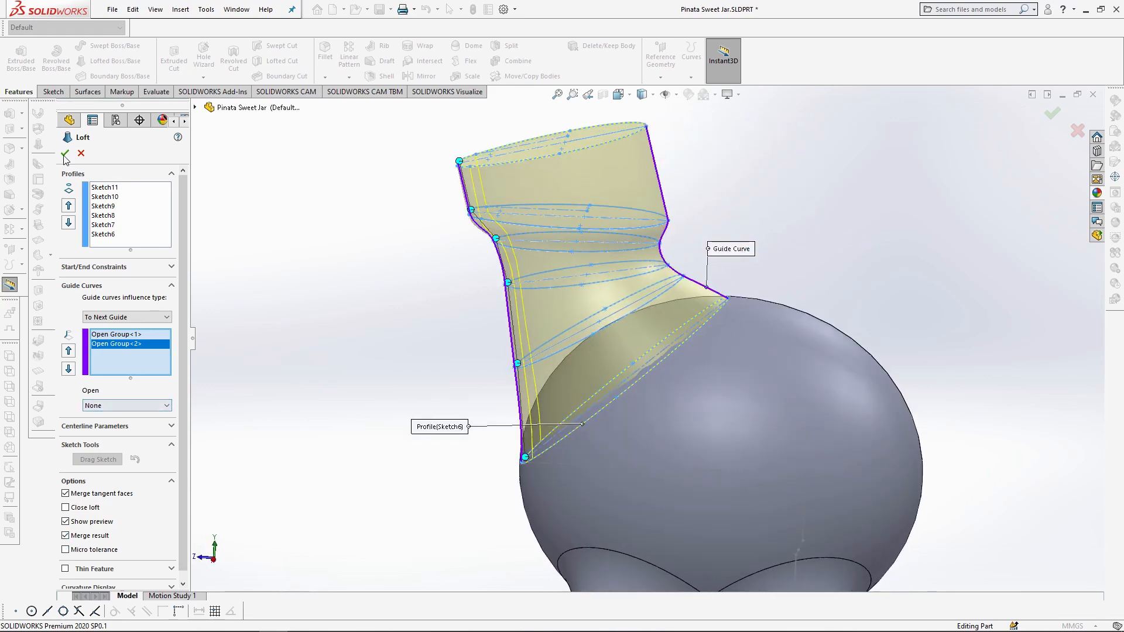
key(Return)
click(619, 94)
click(651, 144)
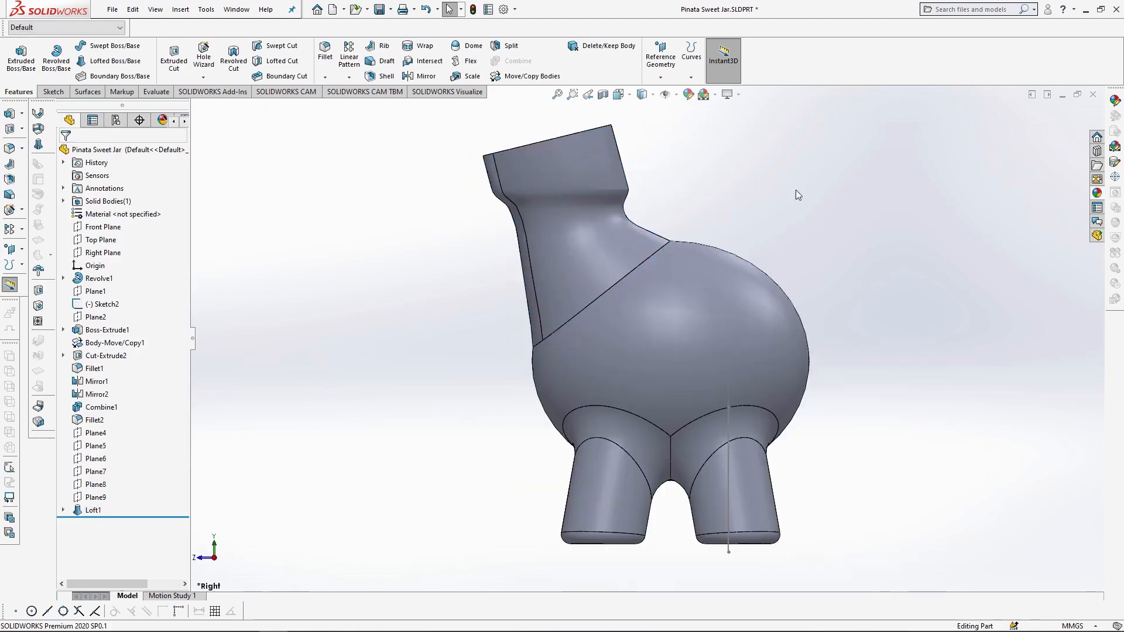
key(ctrl+s)
Step: Fillet the edges where the neck loft meets the body with a 25 mm radius
click(628, 273)
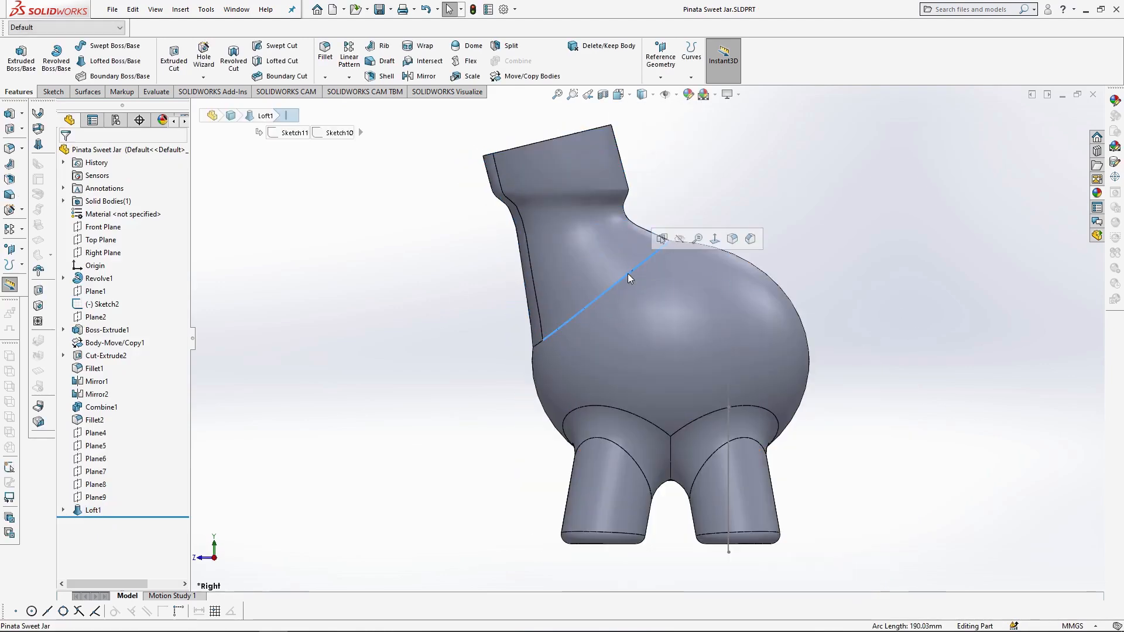
click(732, 238)
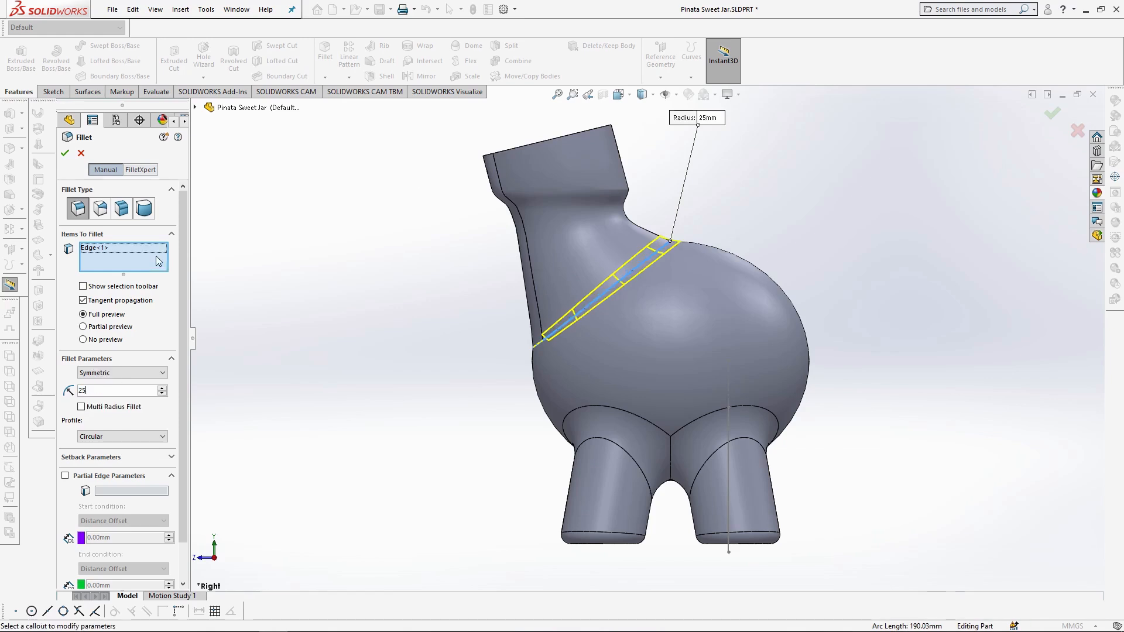
middle_drag(375, 293, 419, 295)
click(559, 345)
click(65, 153)
middle_drag(838, 337, 810, 336)
click(619, 95)
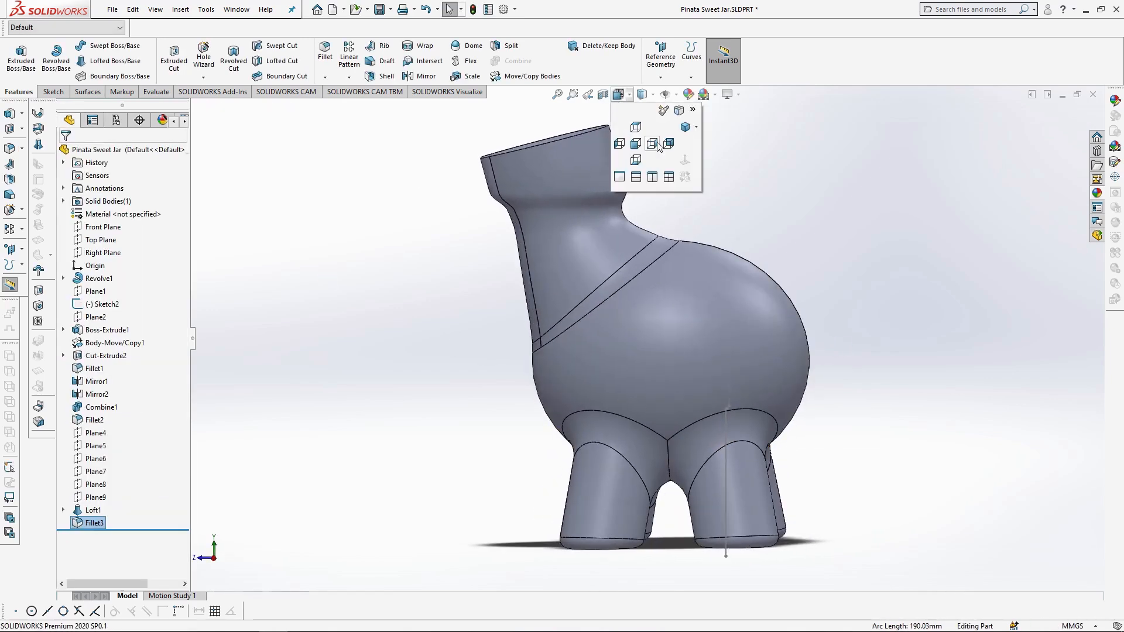
click(656, 143)
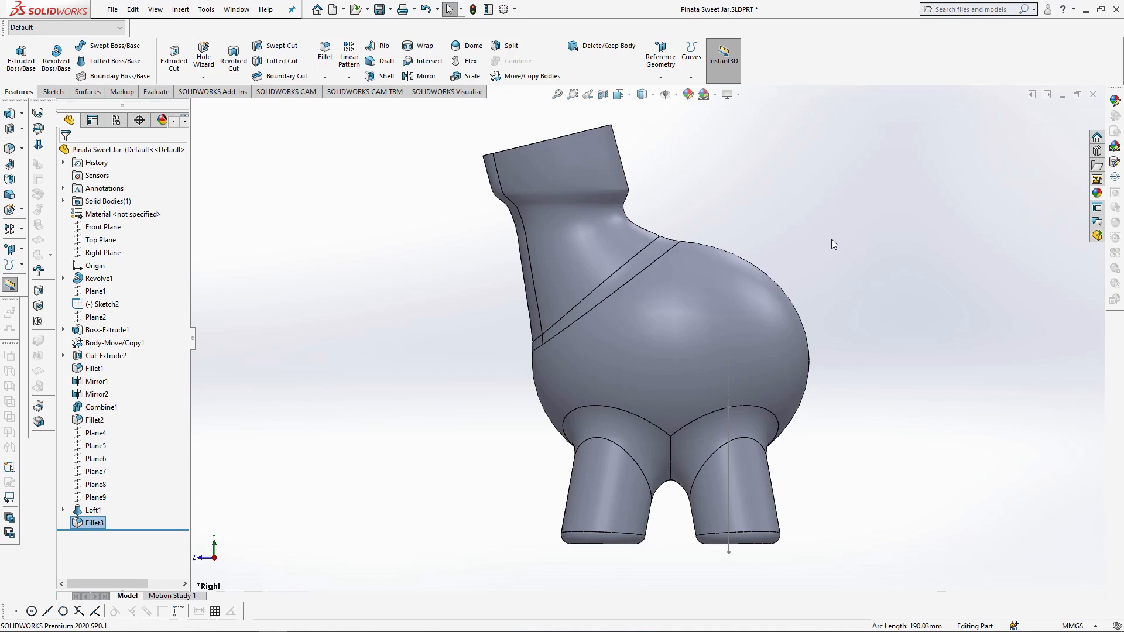
Step: Start a sketch on the flat top face of the neck loft, view it face-on, and convert the face's outline into sketch entities
middle_drag(637, 173, 671, 210)
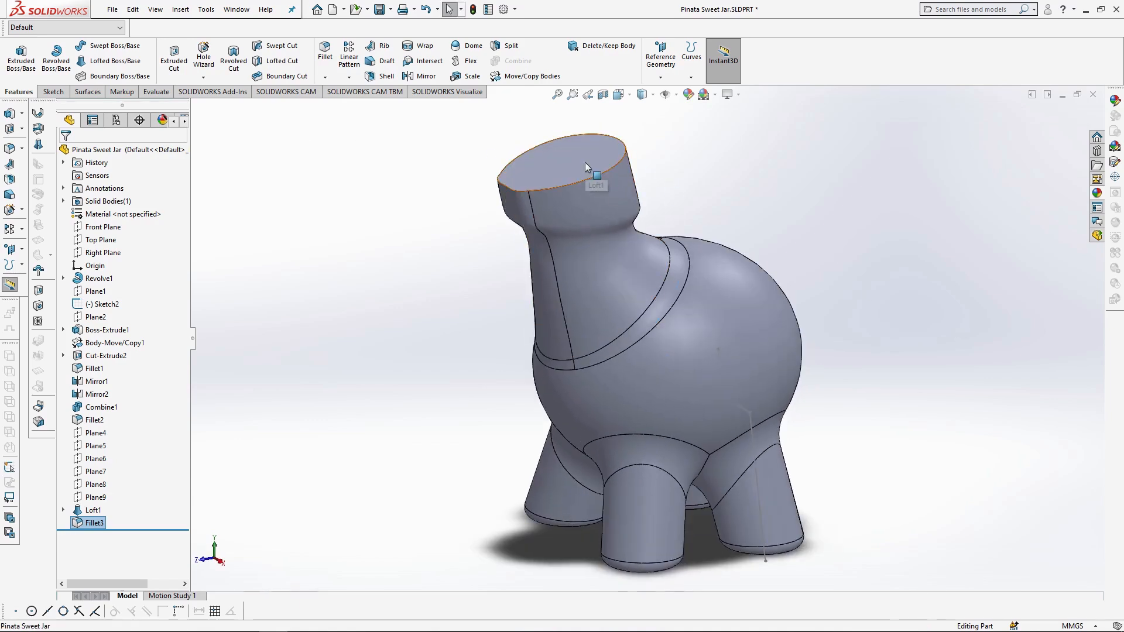
click(585, 163)
click(638, 120)
click(629, 95)
click(687, 160)
click(901, 294)
scroll(788, 407, down, 4)
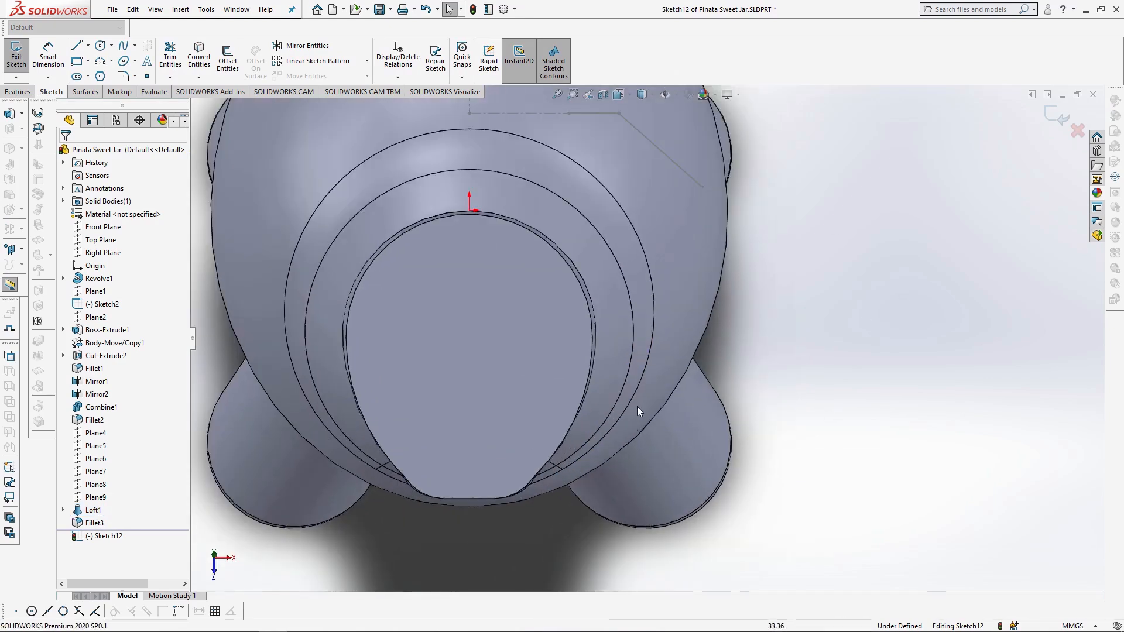
click(430, 311)
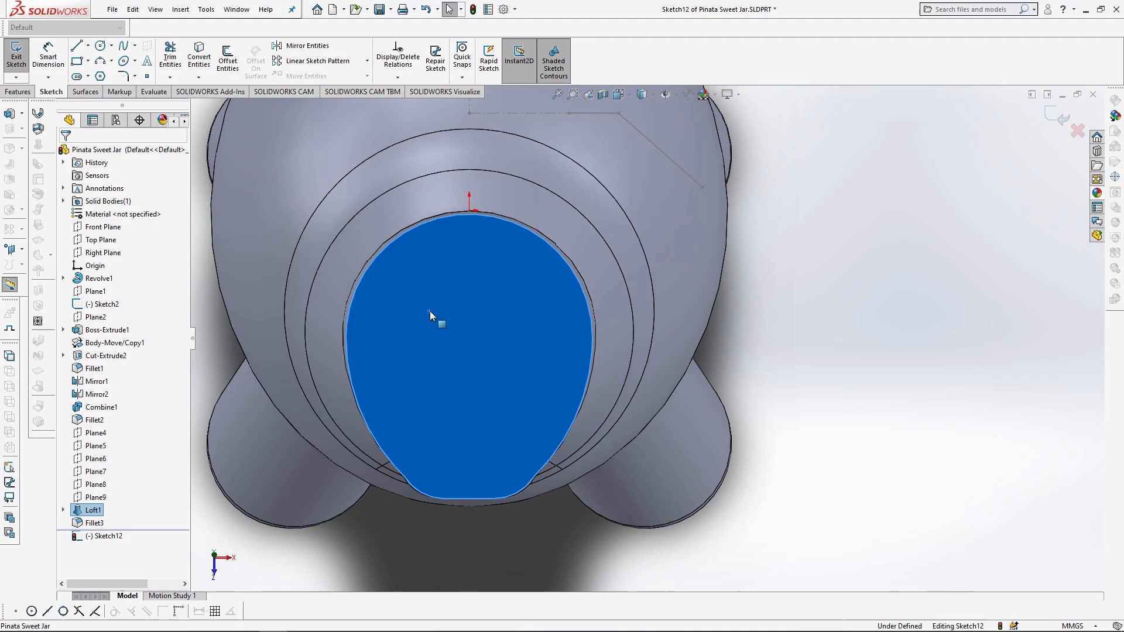
click(204, 59)
Step: Draw a 20 mm horizontal line inward from the outline's widest side point, and a vertical line from its inner end up to the outline
key(l)
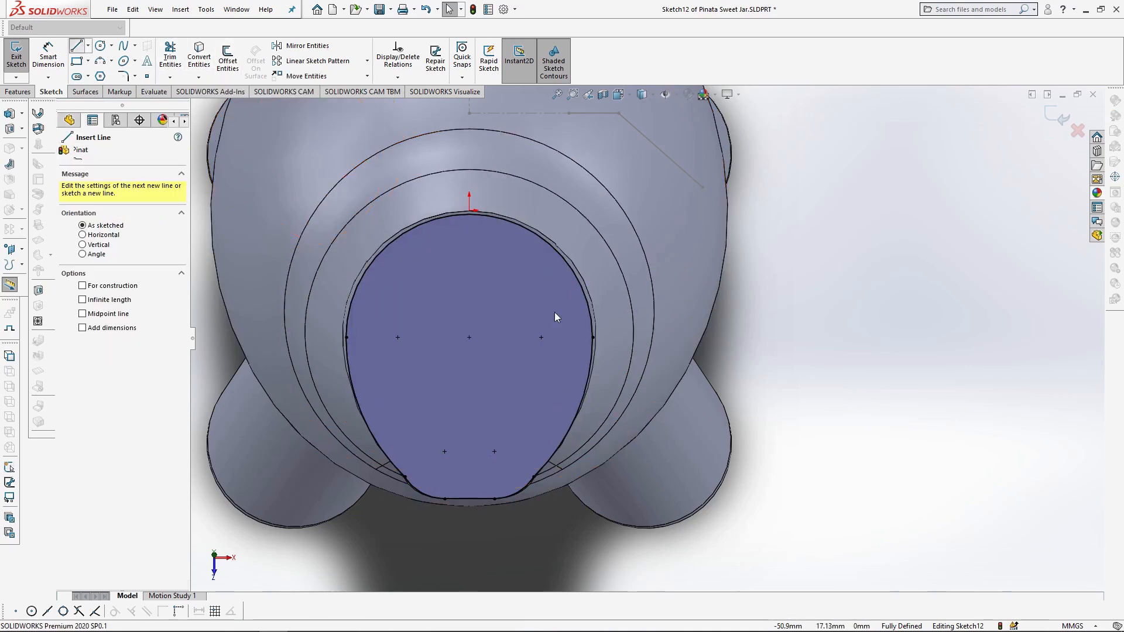
click(593, 338)
text(24.940)
key(Return)
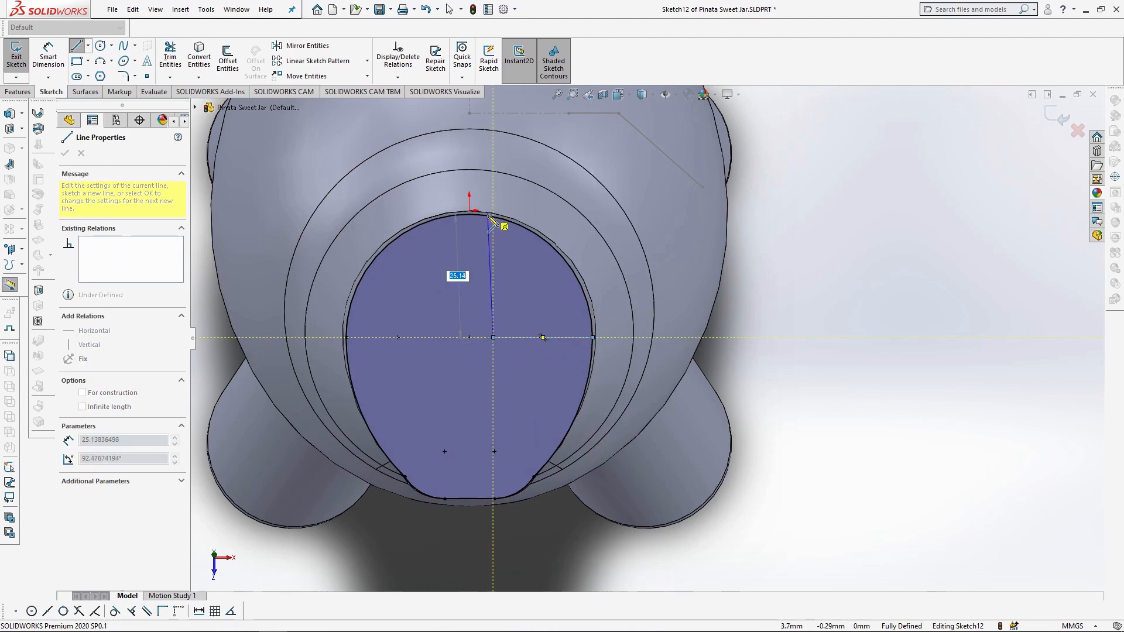
click(493, 217)
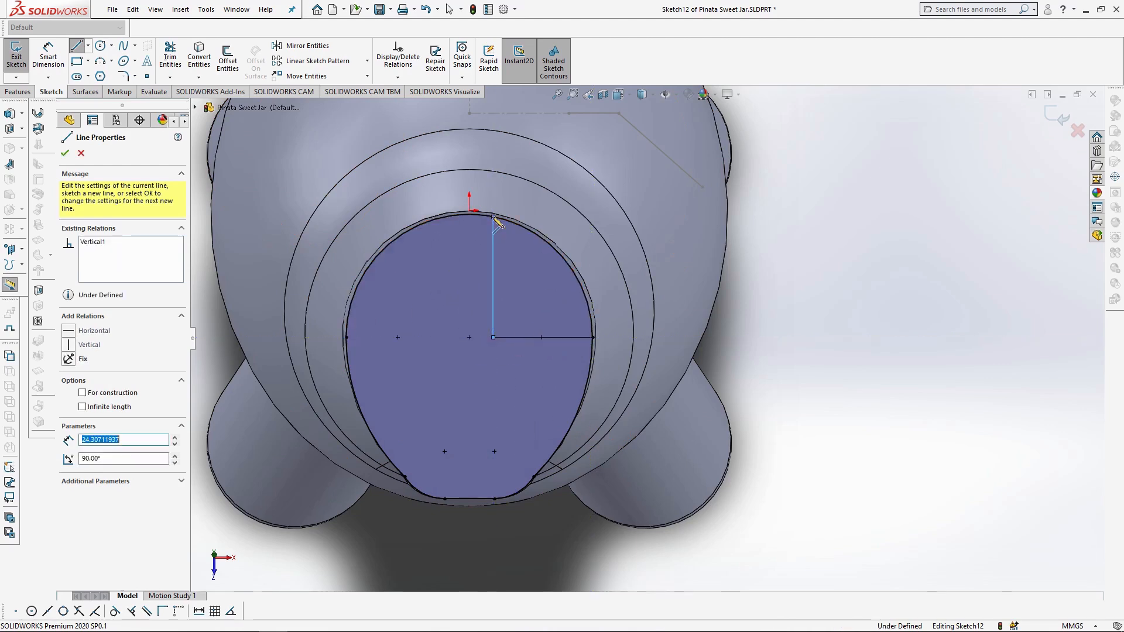
key(Escape)
Step: Trim away the rest of the converted outline, keeping only the arc between the vertical and horizontal lines
key(t)
mouse_move(417, 209)
mouse_down()
mouse_move(421, 504)
mouse_move(593, 416)
mouse_up()
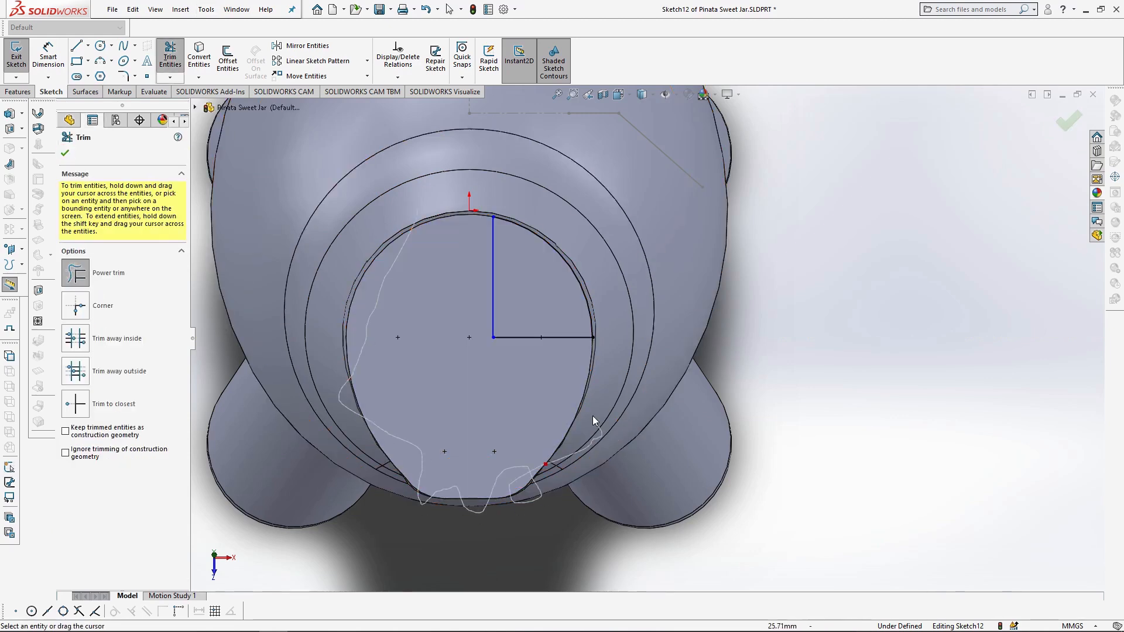
click(65, 153)
Step: Fillet the corner between the vertical line and the arc with a 4 mm radius and finish the sketch
click(124, 77)
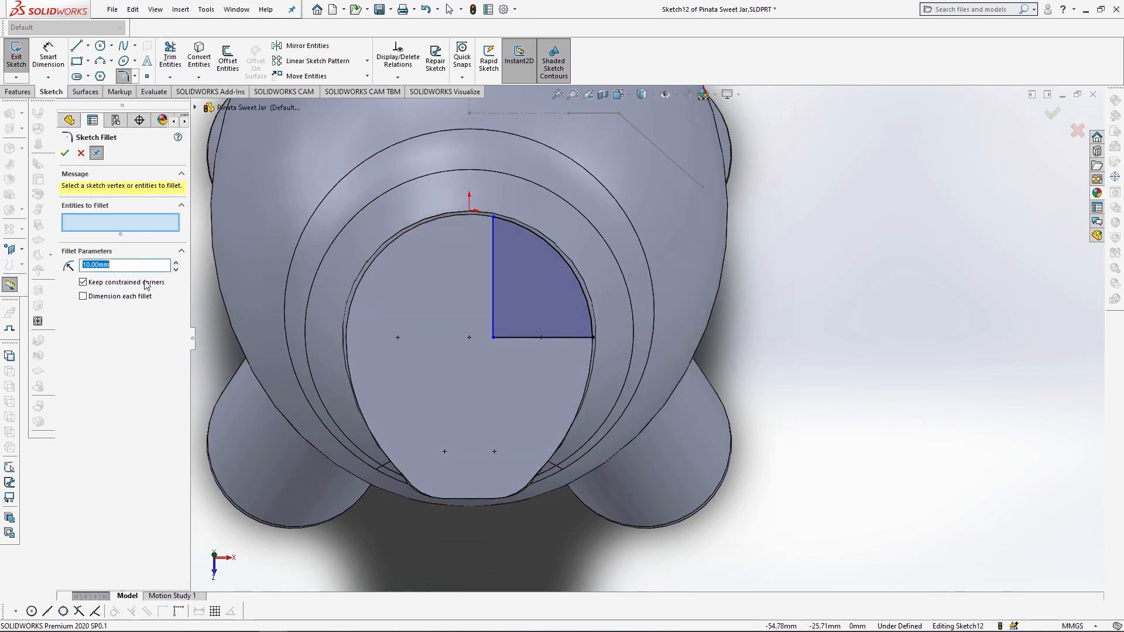
text(4)
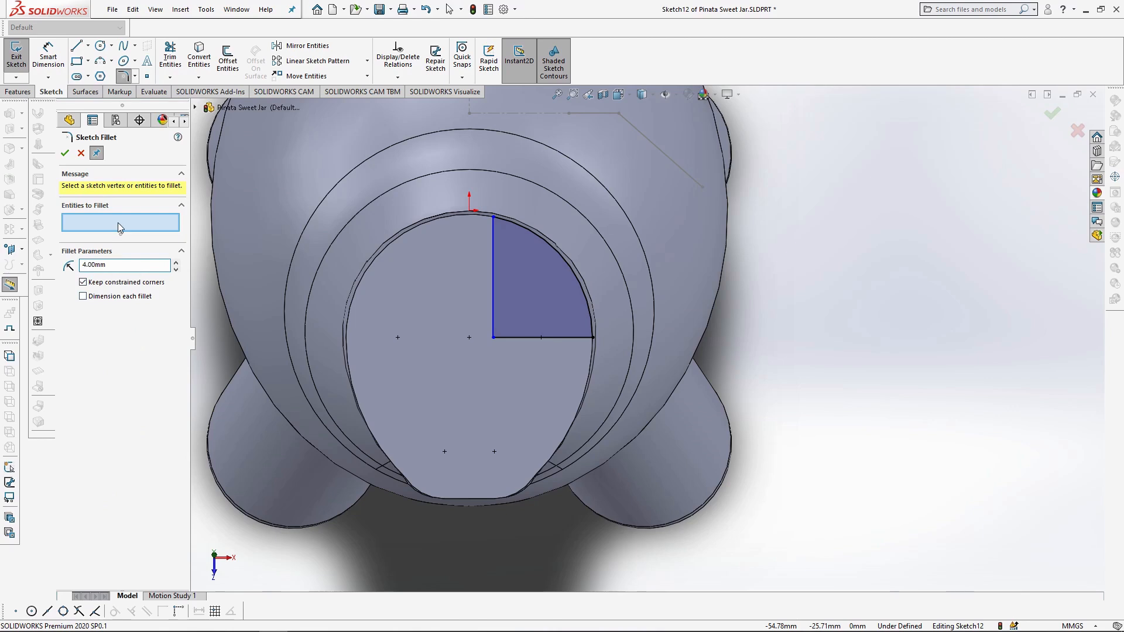
click(494, 230)
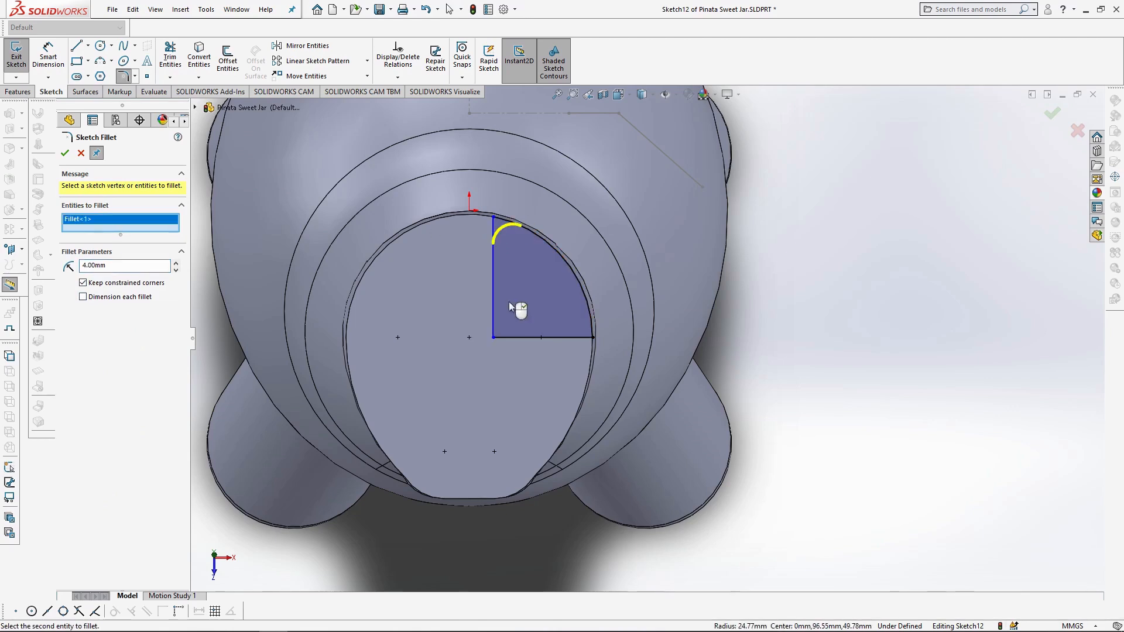
click(66, 153)
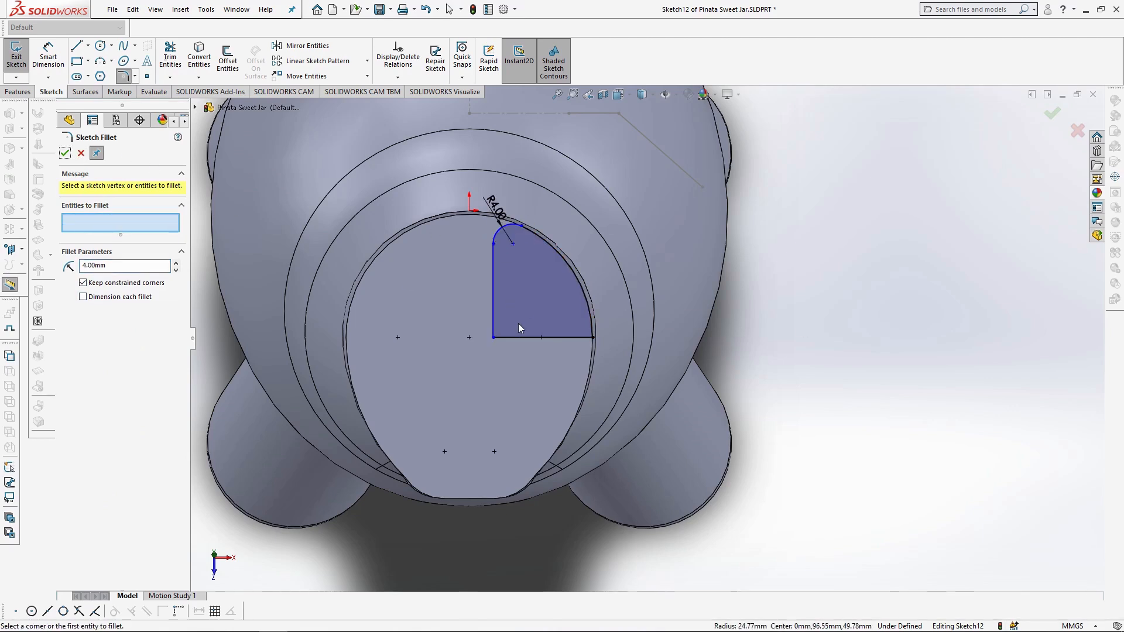
click(66, 153)
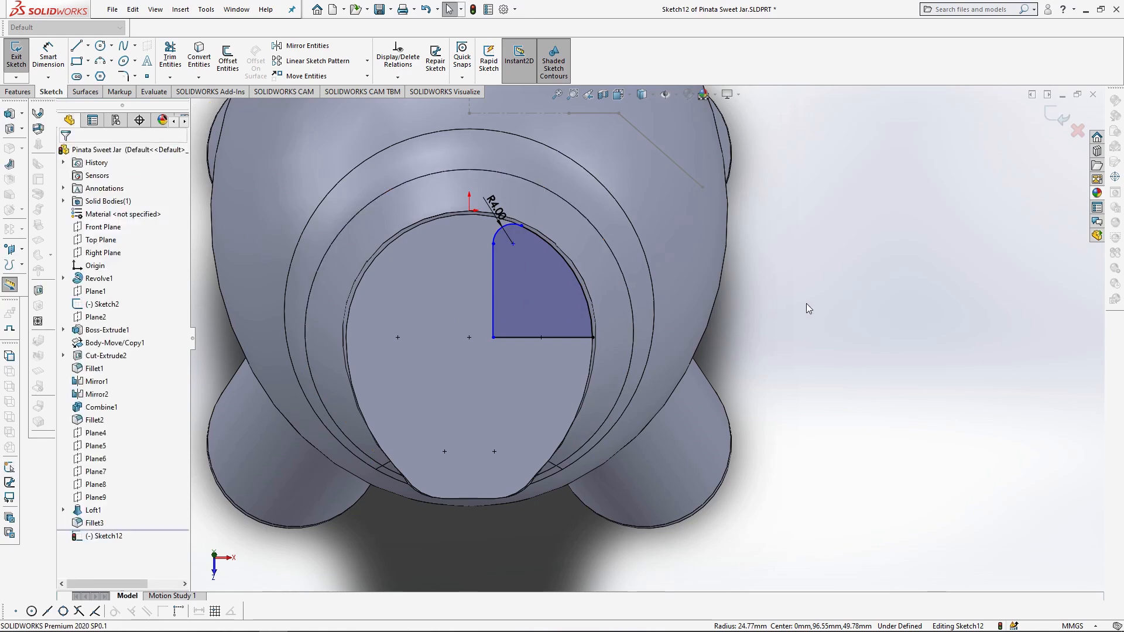
click(1059, 117)
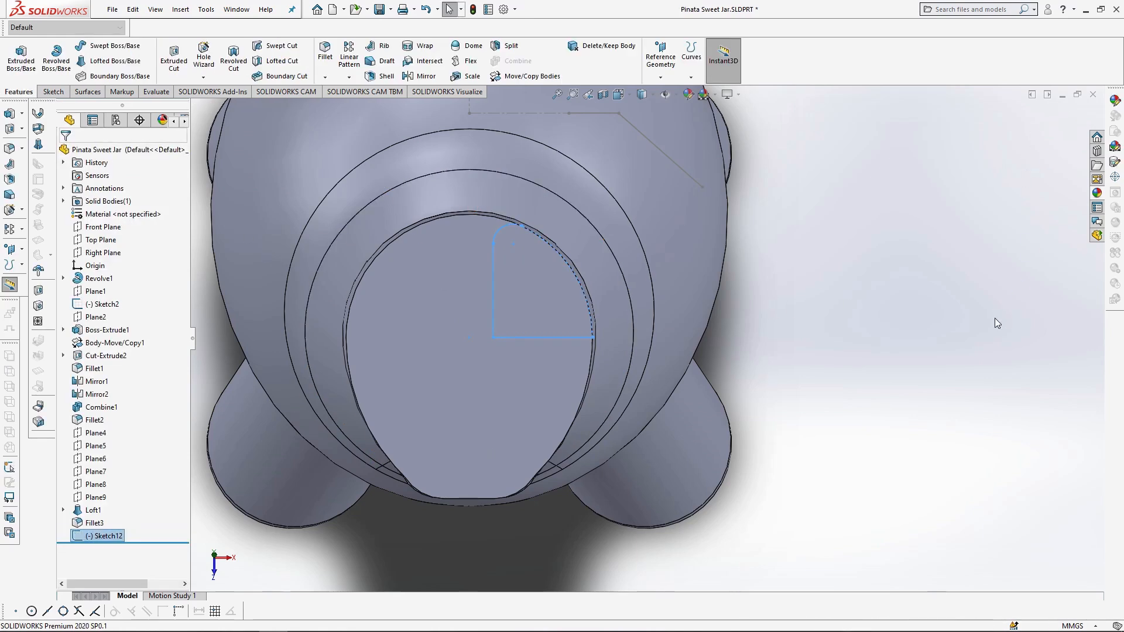
Step: Create a reference plane perpendicular to the neck's flat top face and coincident with the new sketch's horizontal line
scroll(765, 280, up, 3)
mouse_move(683, 222)
middle_down()
mouse_move(627, 202)
mouse_move(684, 213)
middle_up()
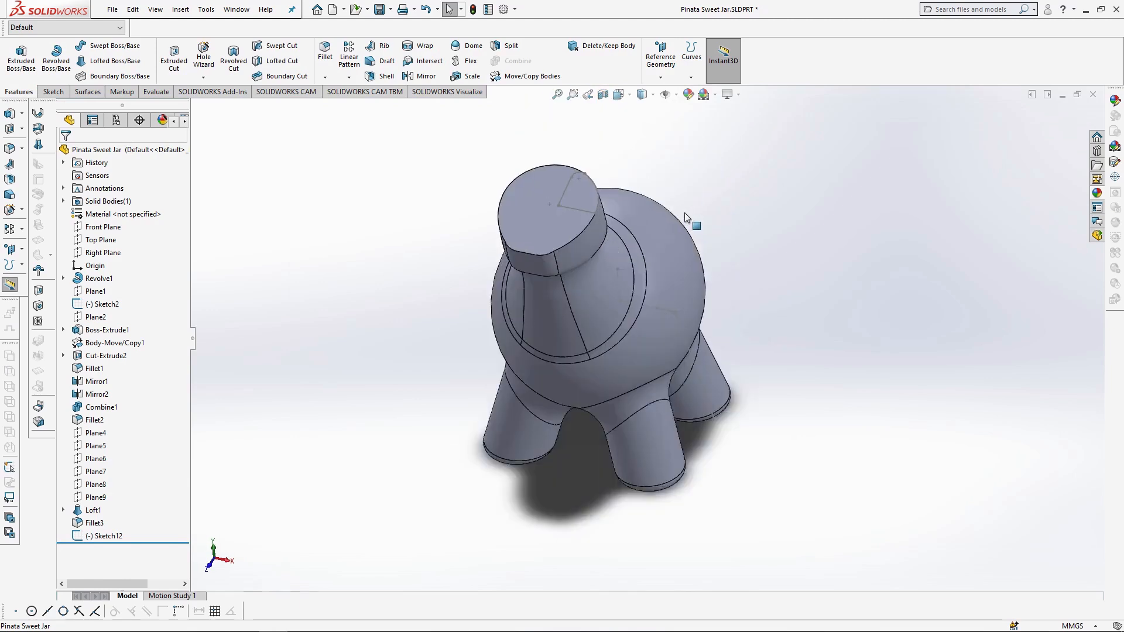
scroll(761, 196, down, 2)
click(463, 238)
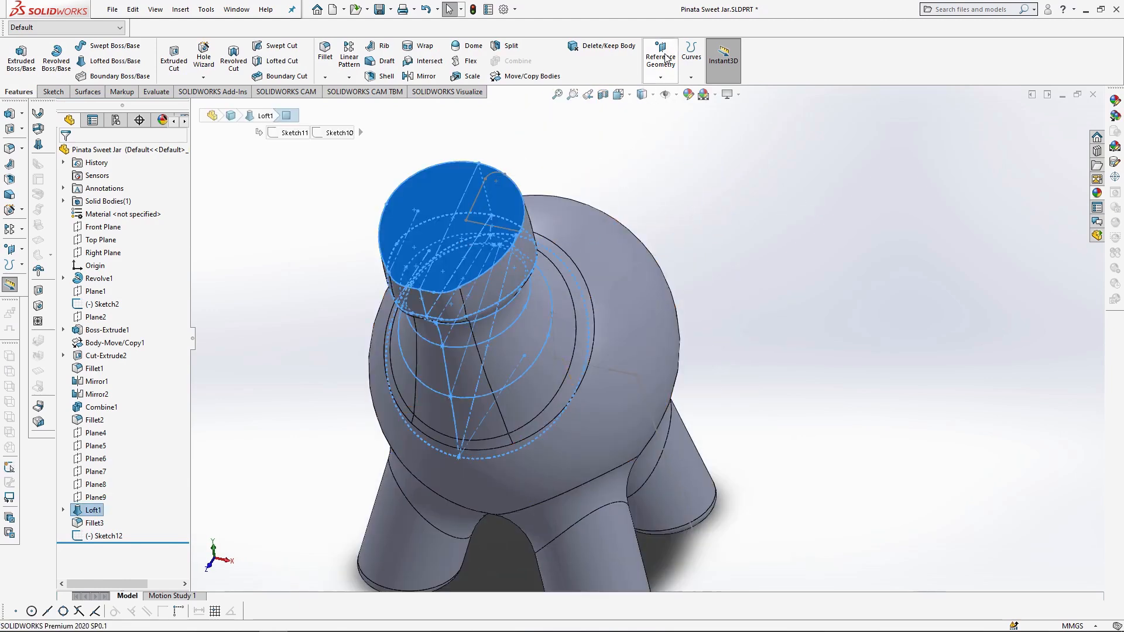
click(661, 55)
mouse_move(523, 208)
middle_down()
mouse_move(504, 222)
mouse_move(662, 359)
mouse_move(304, 328)
middle_up()
click(522, 232)
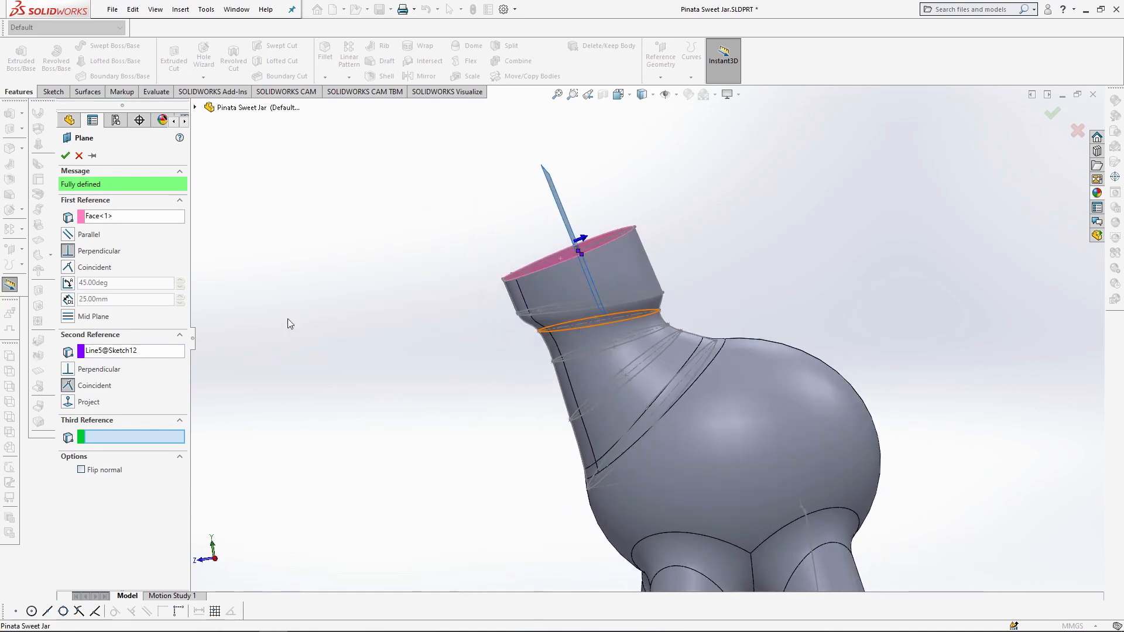
click(65, 156)
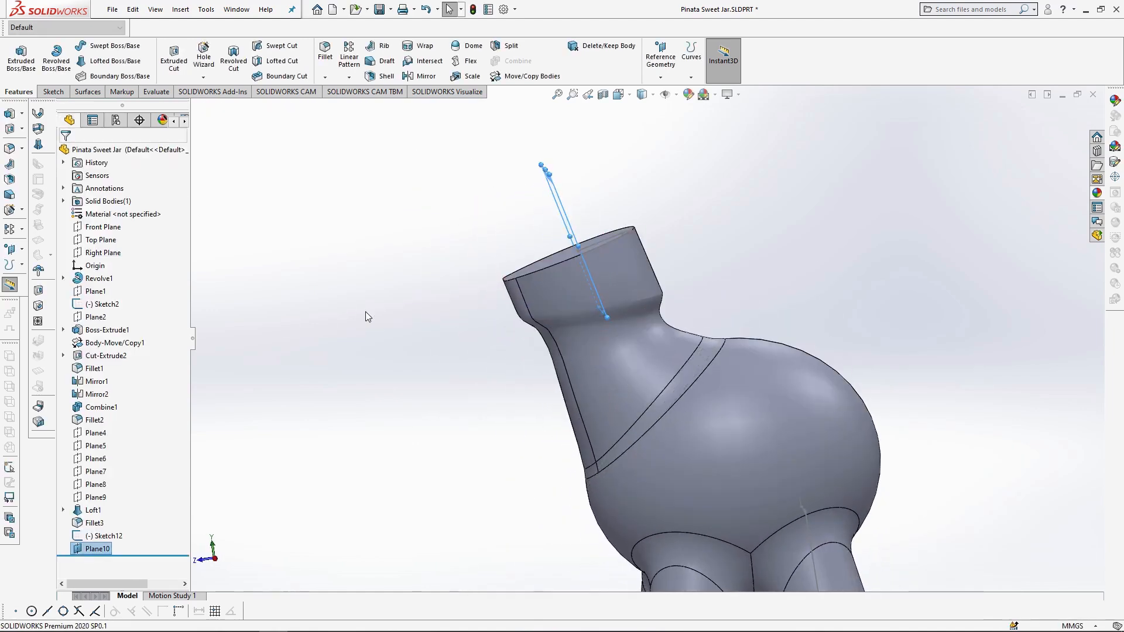
Step: Start a sketch on the new perpendicular plane and view it normal to the sketch from the front of the head
middle_drag(366, 311, 449, 298)
click(567, 210)
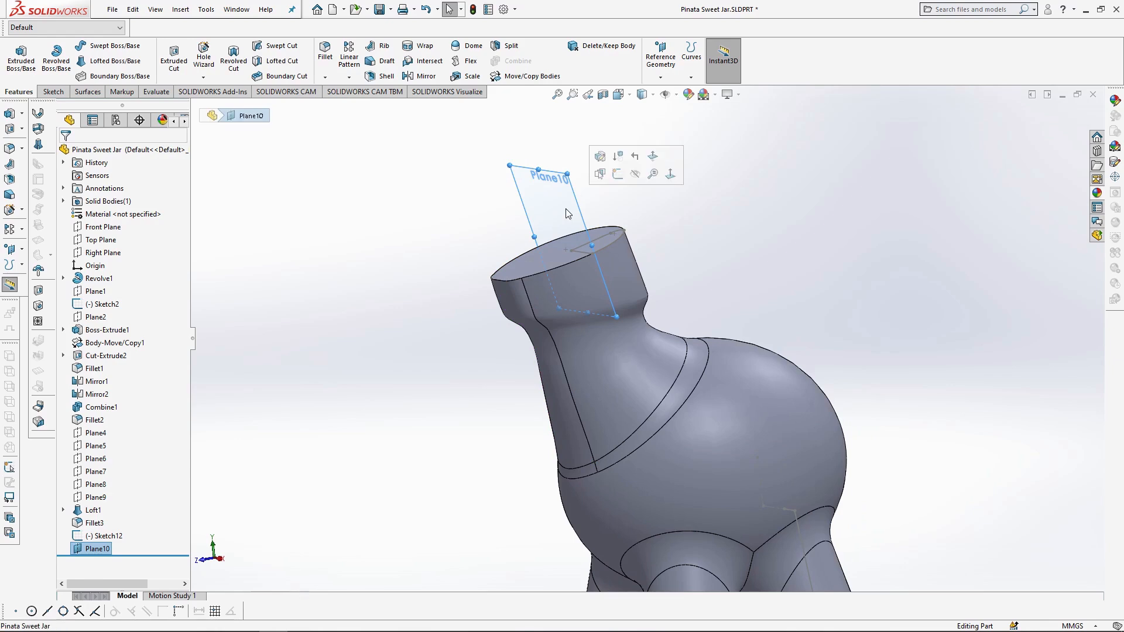
click(618, 175)
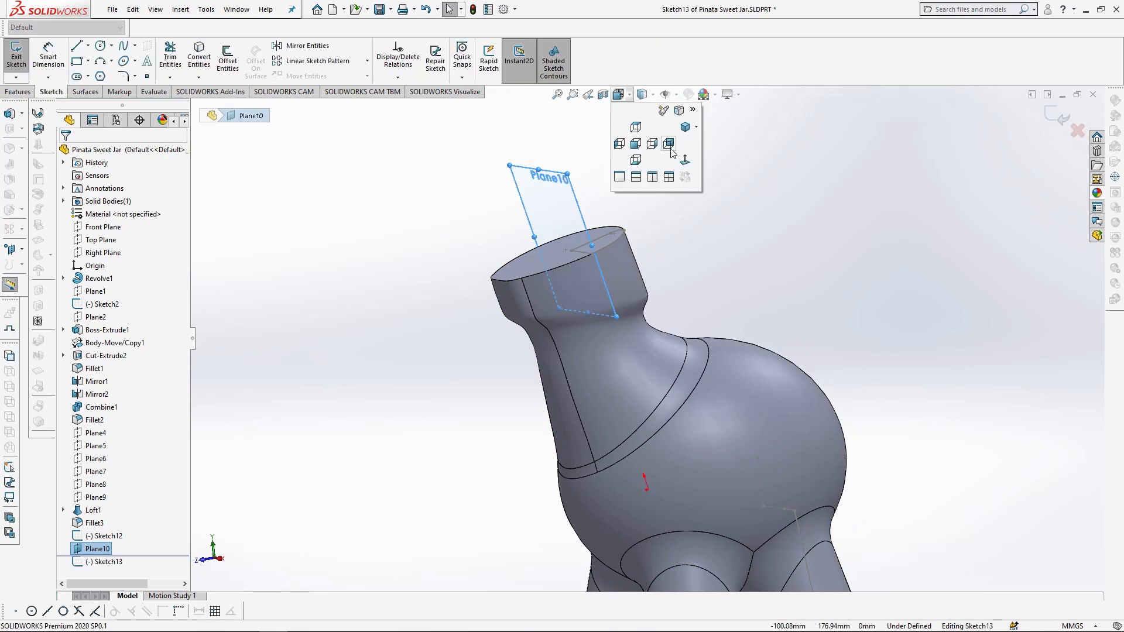
scroll(688, 165, down, 4)
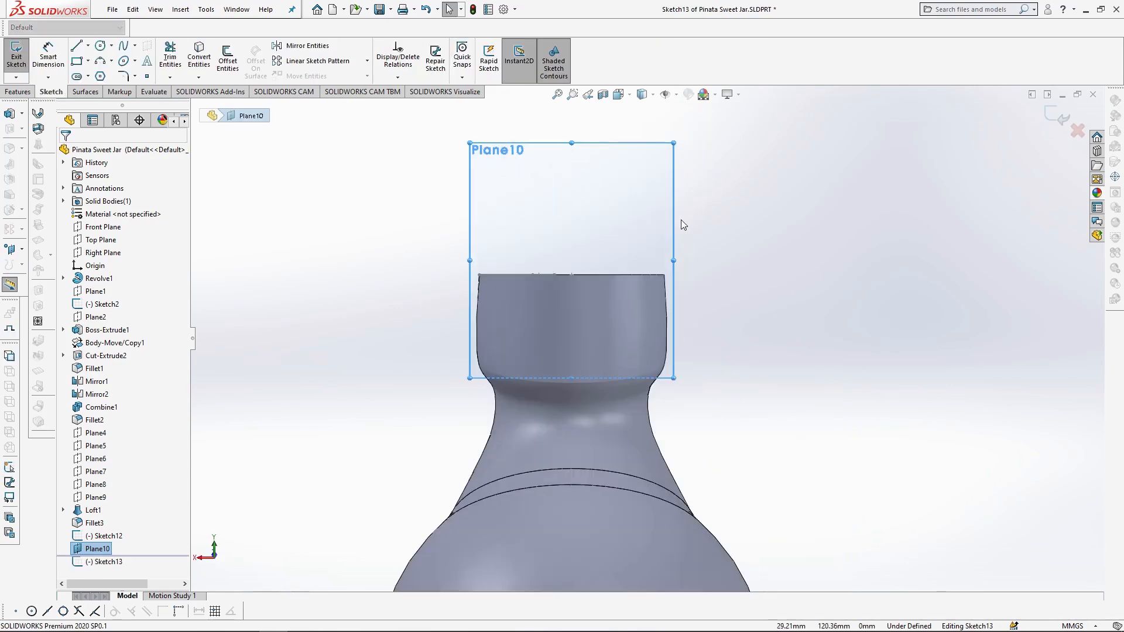
scroll(610, 188, down, 1)
click(629, 96)
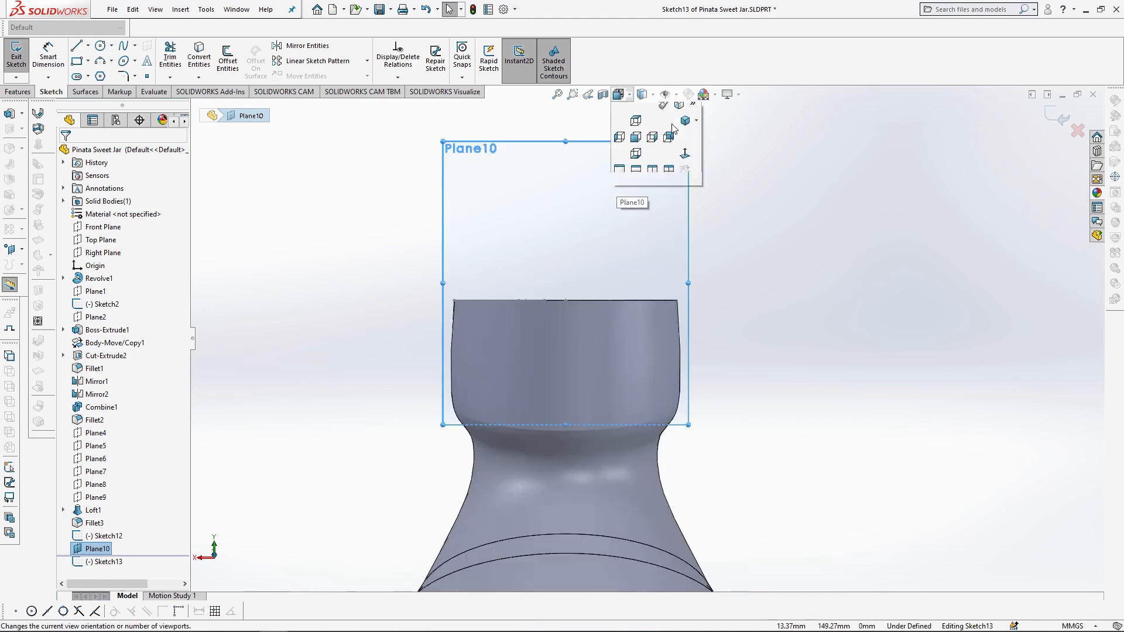
click(688, 159)
scroll(696, 211, down, 5)
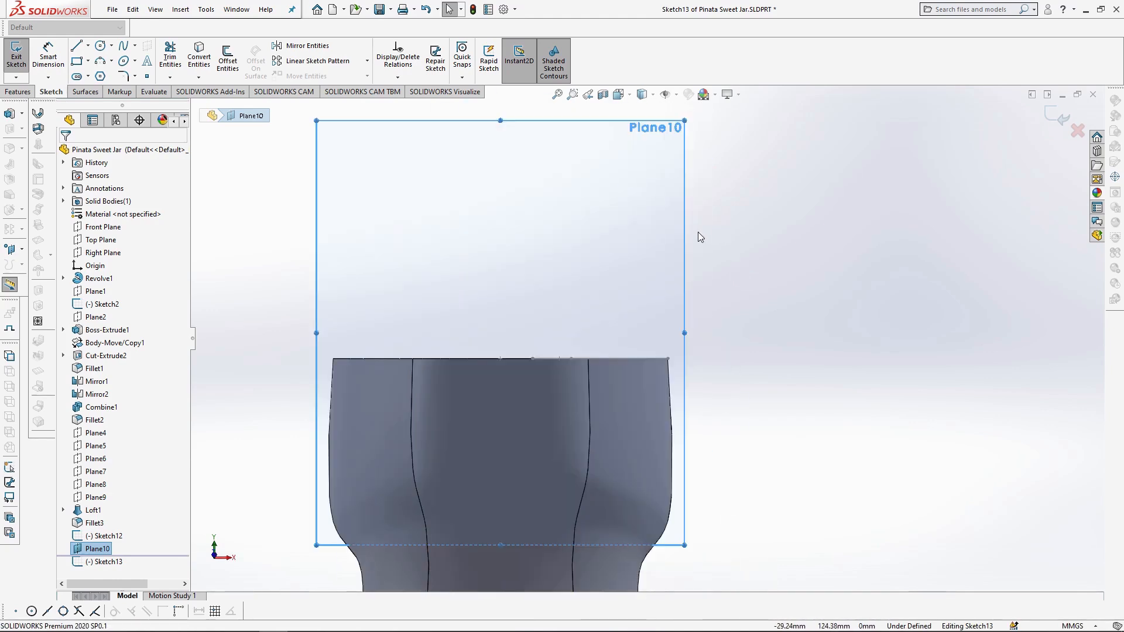
Step: Draw a 20 mm horizontal base line over the earlier sketch's horizontal line, from its outer end to its inner end
click(78, 46)
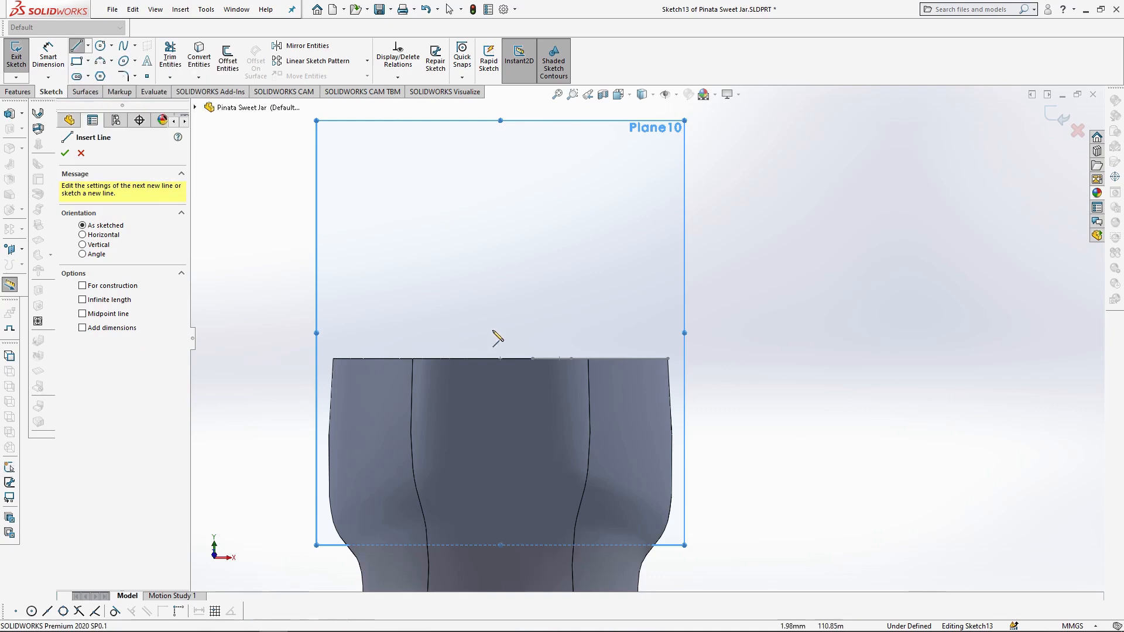
scroll(702, 369, down, 4)
drag(675, 349, 332, 350)
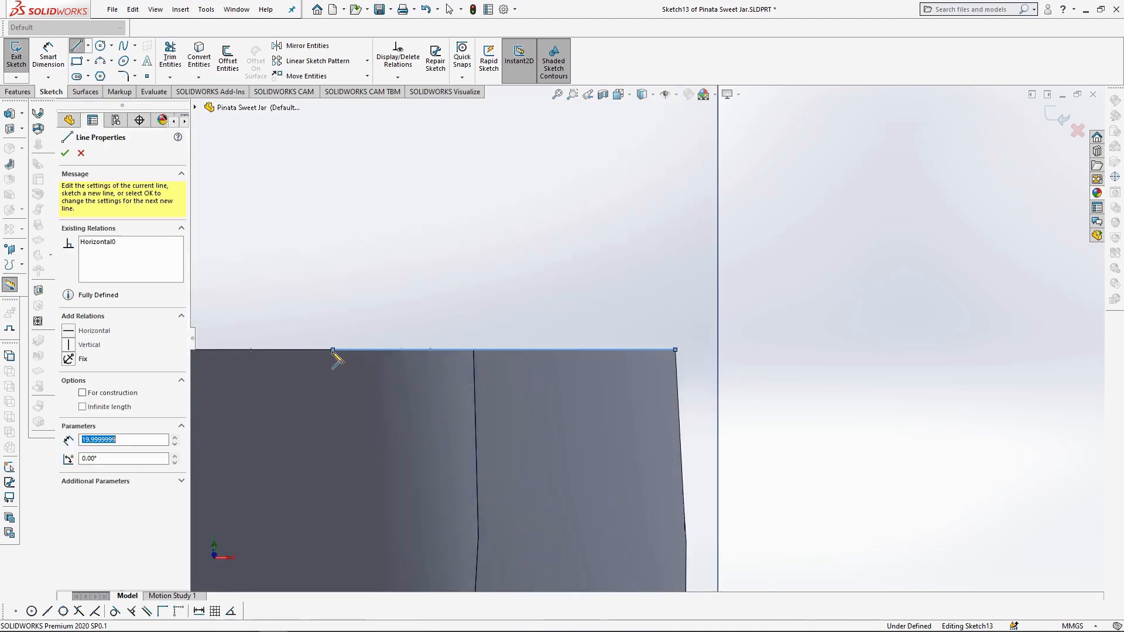
key(Escape)
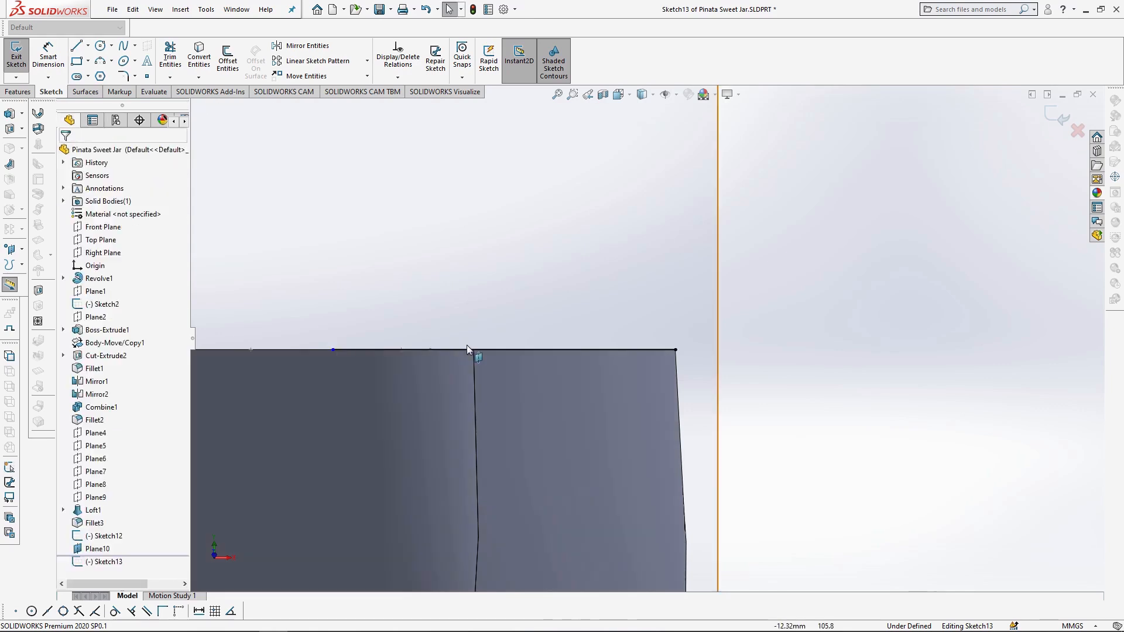
Step: Draw a vertical construction line 32 mm long upward from the midpoint of the base line
click(81, 45)
click(503, 349)
scroll(545, 234, up, 5)
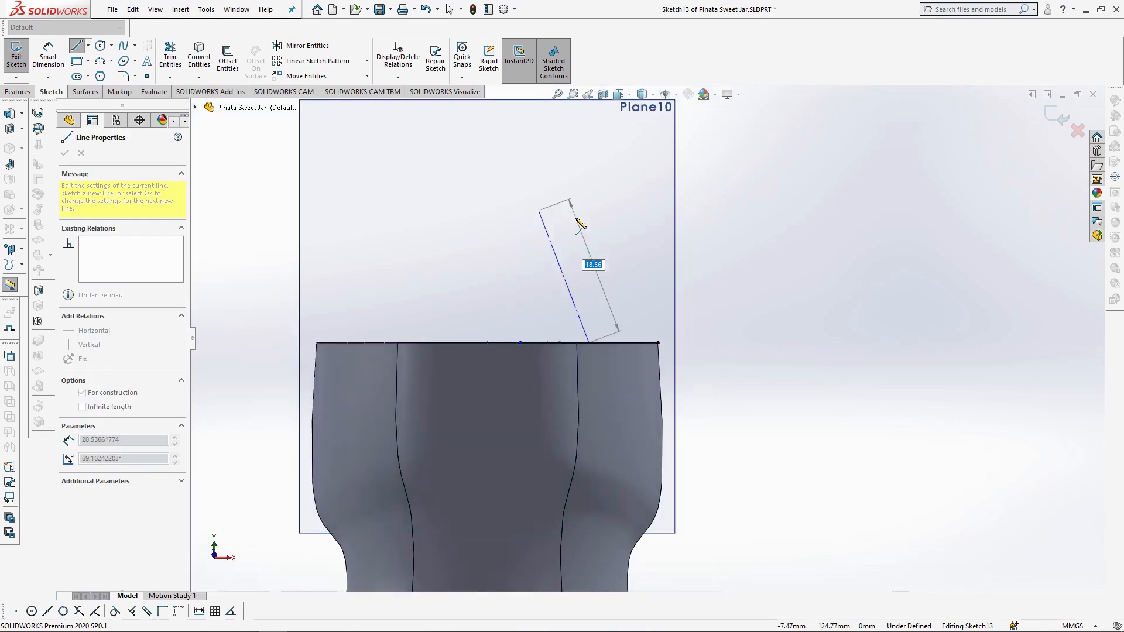
text(3)
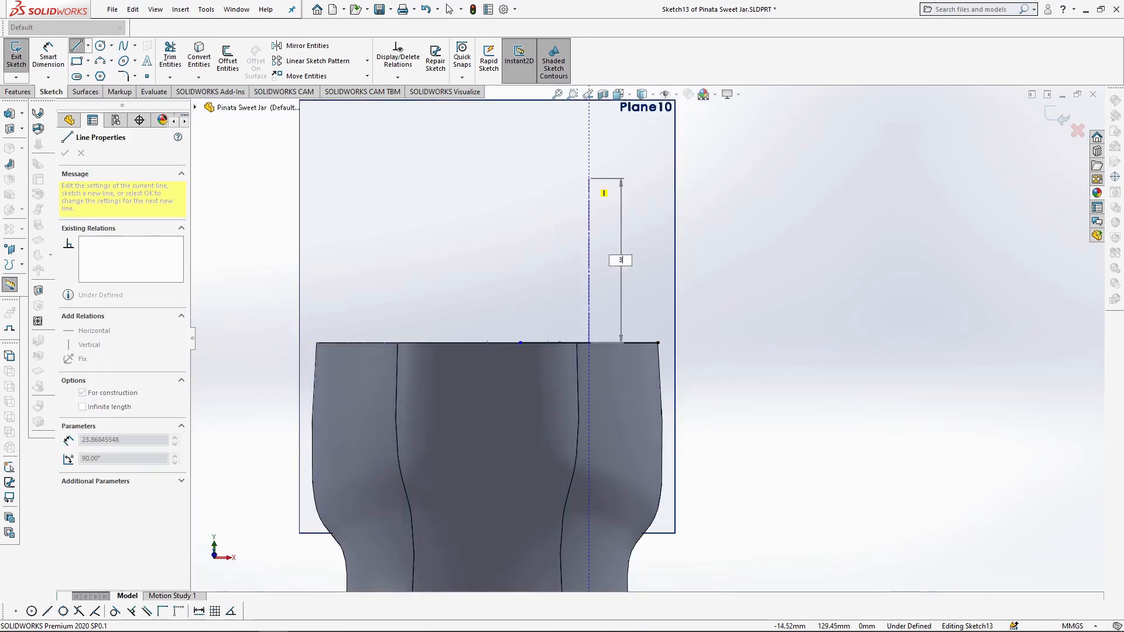
text(2)
key(Return)
key(Escape)
scroll(661, 226, up, 1)
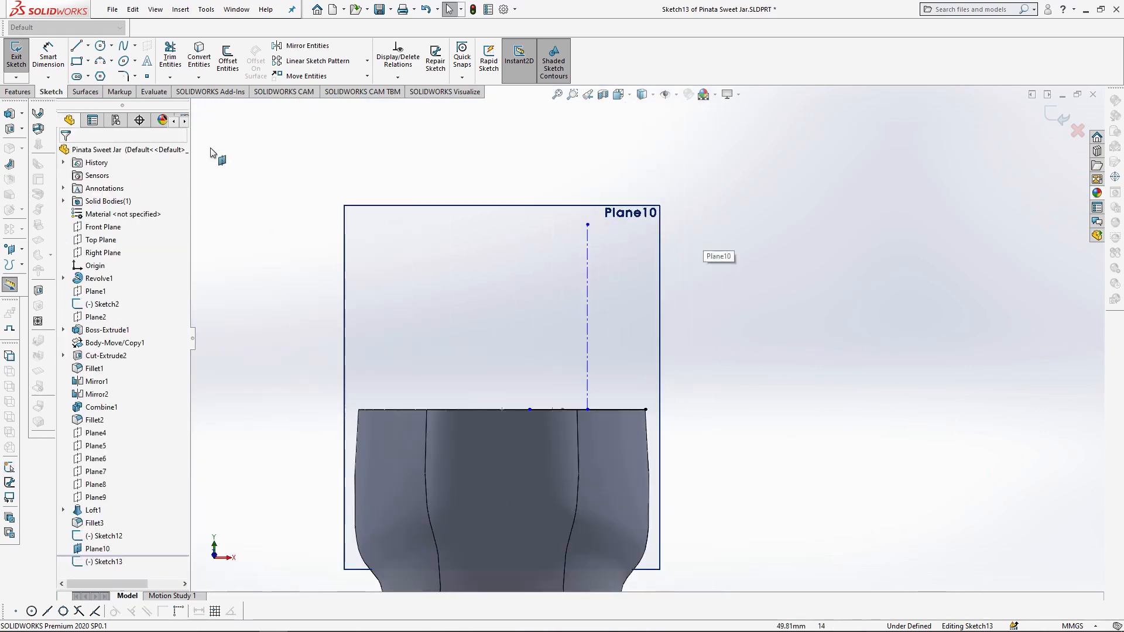
Step: Sketch a circle about 8 mm in diameter and move it by its top point to the upper end of the construction line
click(101, 47)
click(442, 291)
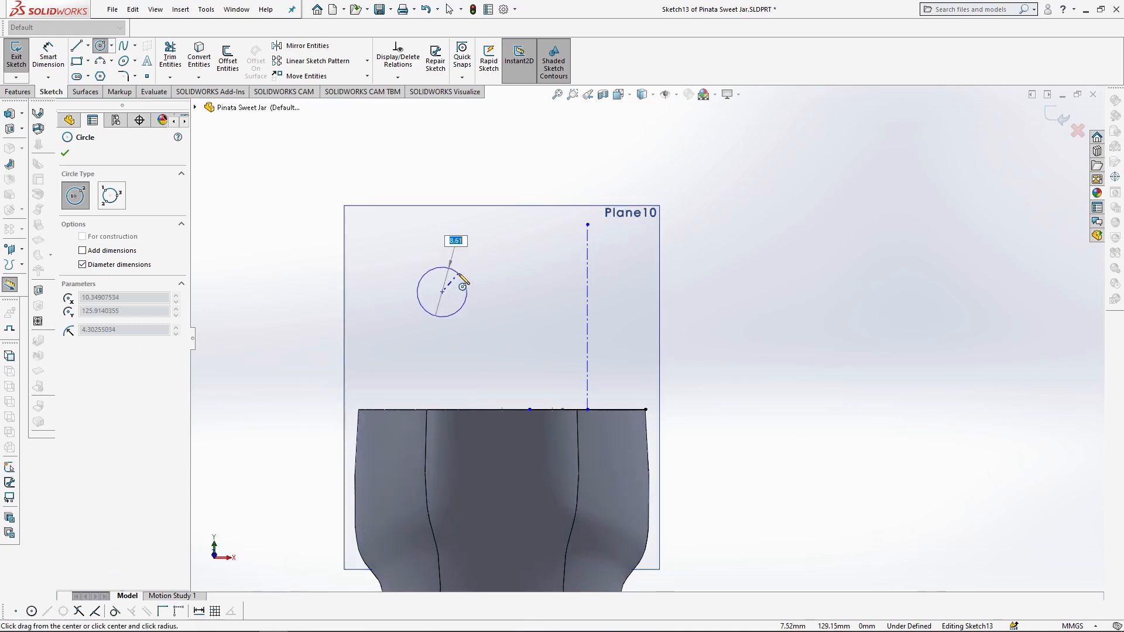
click(463, 283)
click(307, 76)
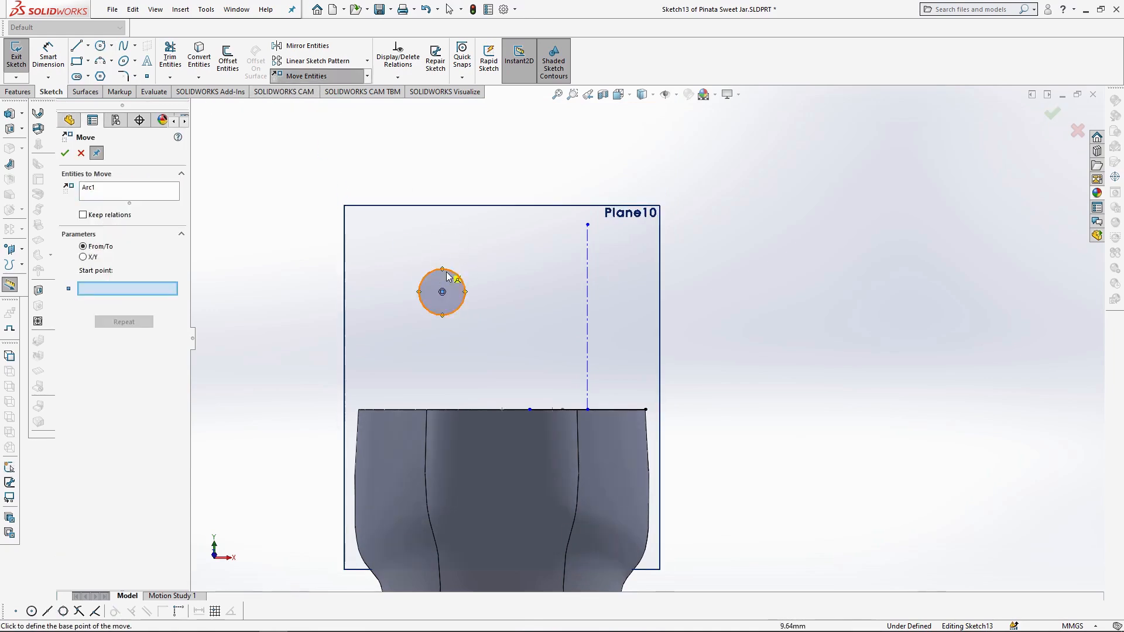
click(442, 269)
click(587, 225)
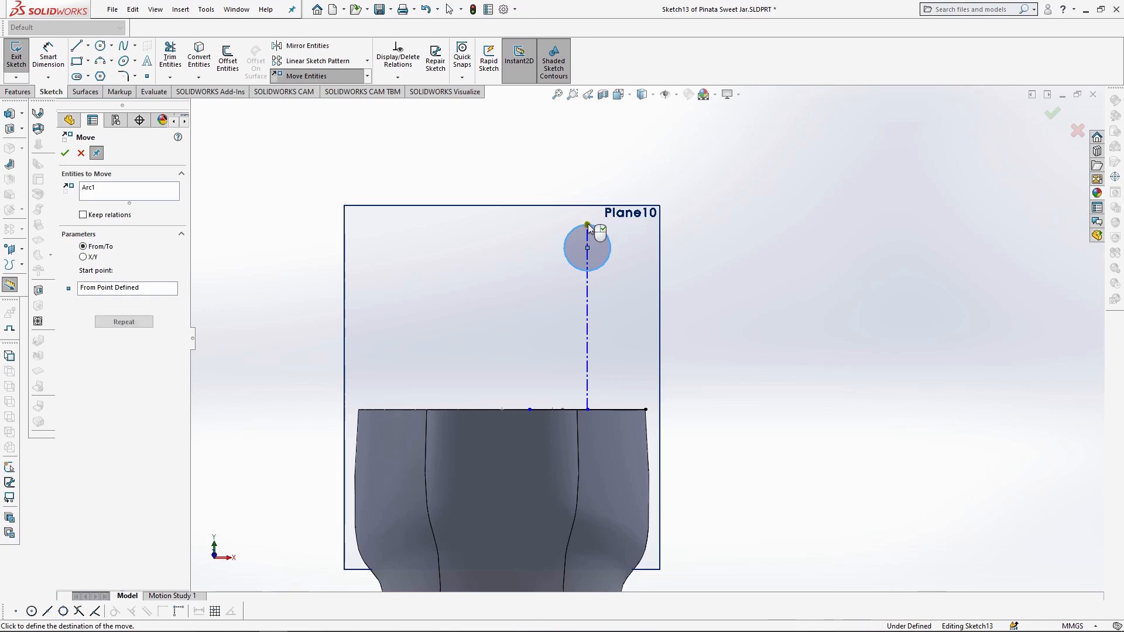
Step: Draw two slanted lines connecting the base line's inner and outer ends to the corresponding sides of the circle
click(76, 45)
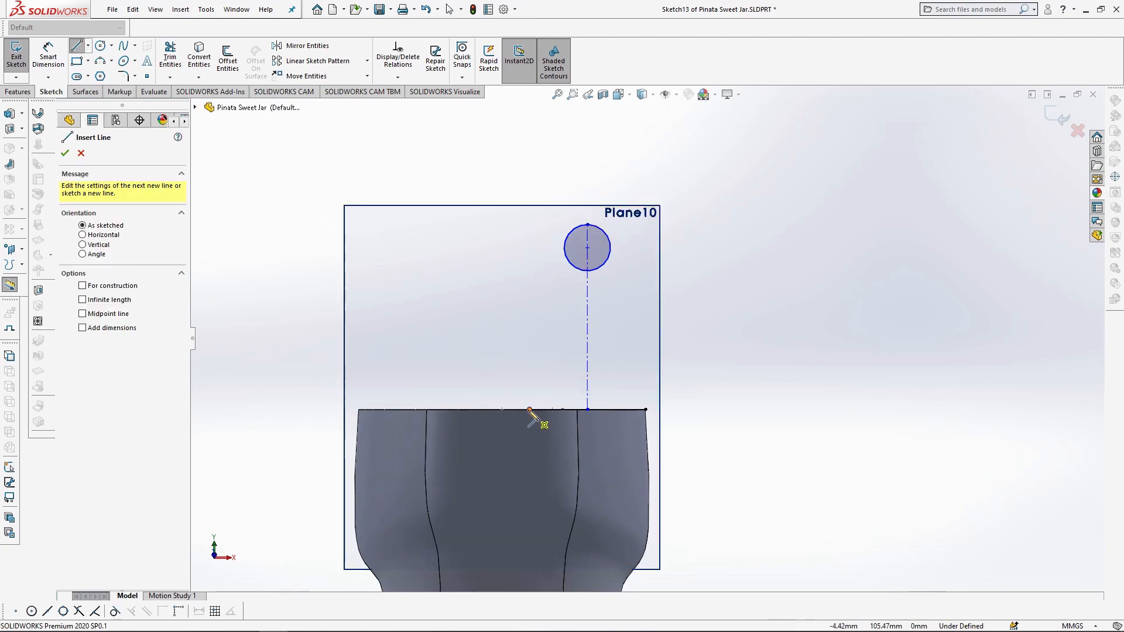
click(530, 410)
click(564, 249)
click(76, 45)
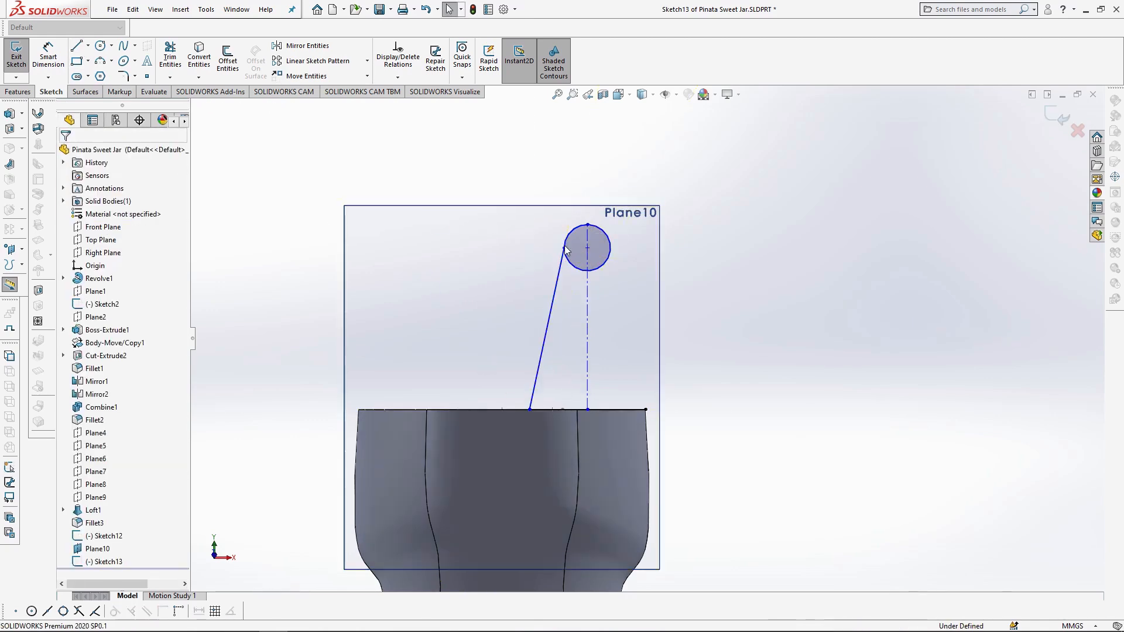
click(78, 47)
click(610, 248)
click(645, 410)
Step: Remove the lower part of the circle to leave a rounded tip joining the two slanted lines, and finish the sketch
scroll(588, 289, down, 2)
drag(557, 284, 569, 243)
drag(608, 286, 601, 243)
scroll(643, 340, up, 3)
mouse_move(725, 434)
middle_down()
mouse_move(655, 474)
mouse_move(531, 476)
middle_up()
click(1069, 121)
click(758, 299)
click(459, 225)
click(526, 192)
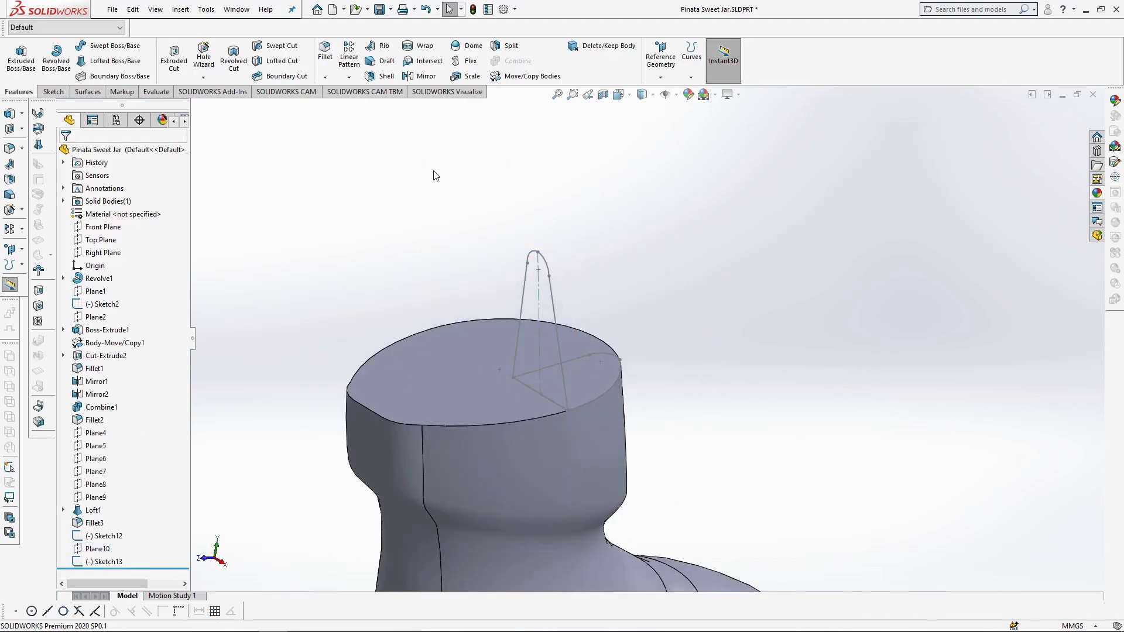
Step: In a new 3D sketch, draw a two-point spline from the ear's rounded tip to the outer arc of its base profile
click(52, 92)
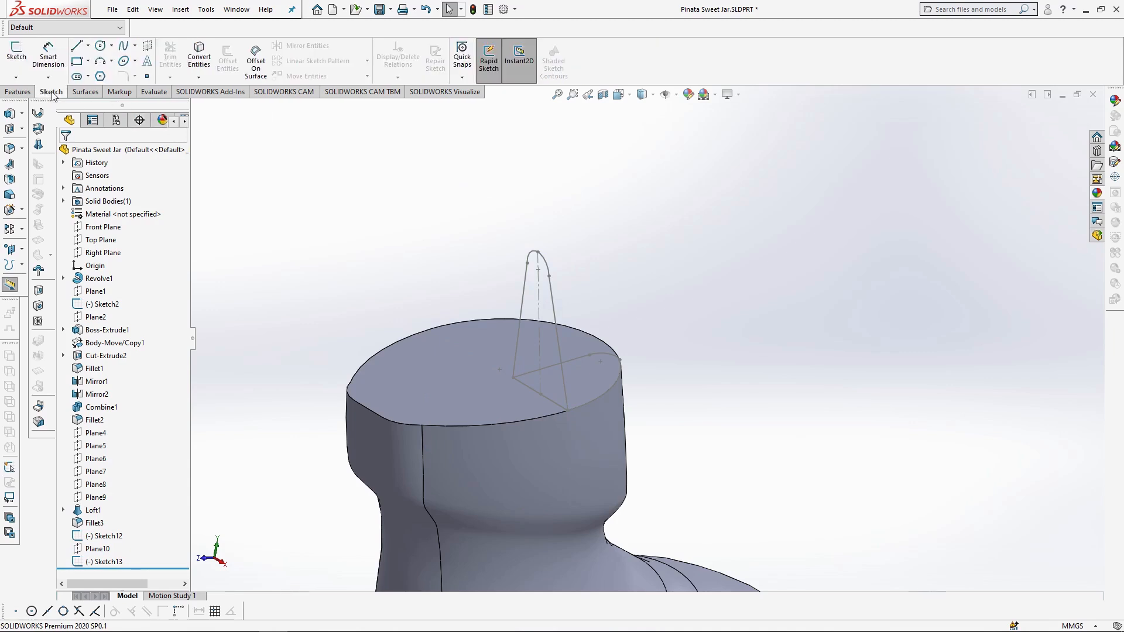
click(16, 78)
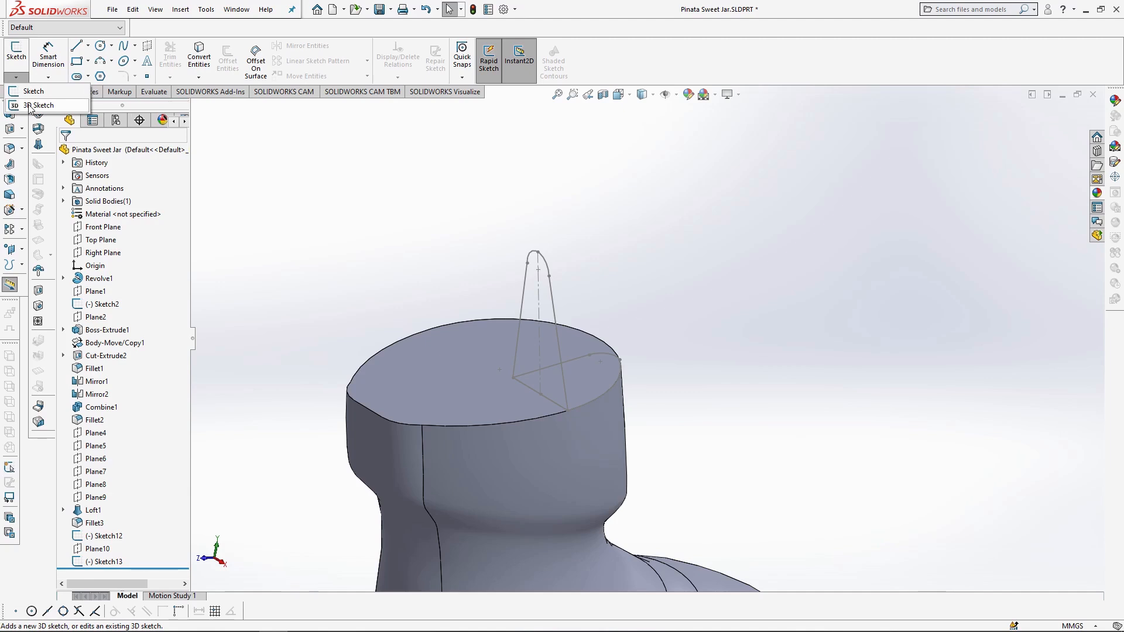
click(30, 106)
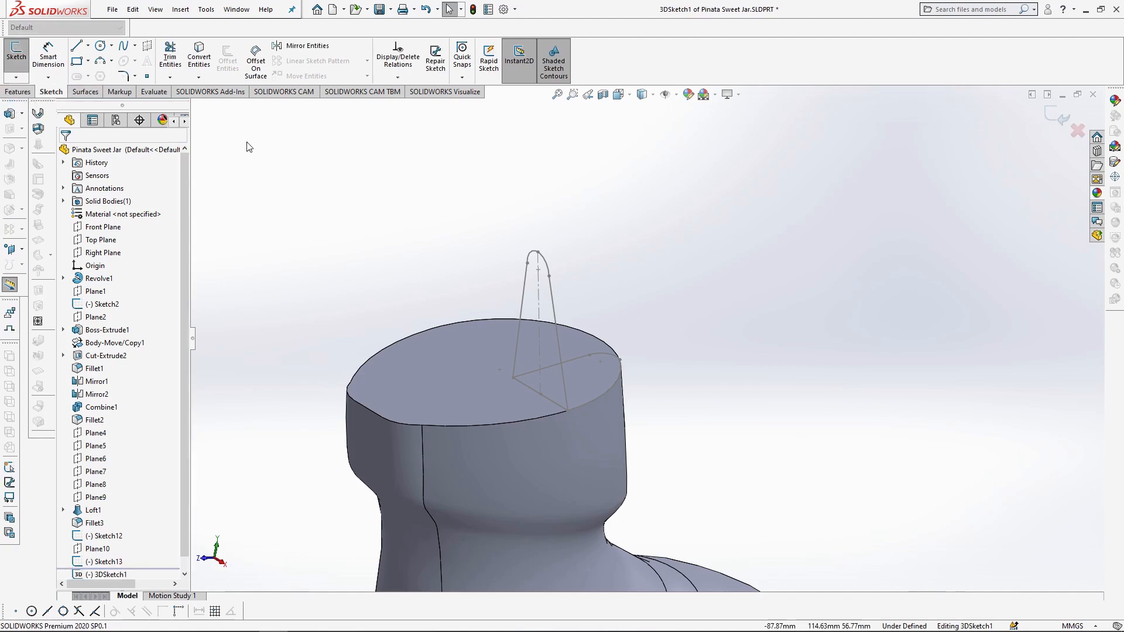
click(124, 47)
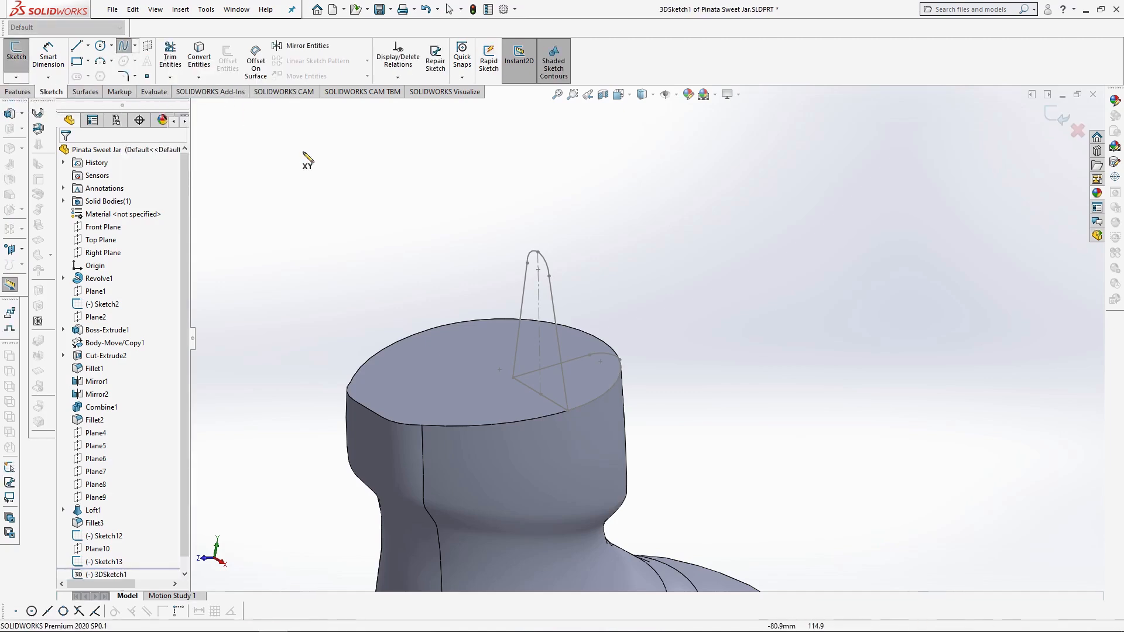
click(538, 253)
scroll(641, 367, down, 4)
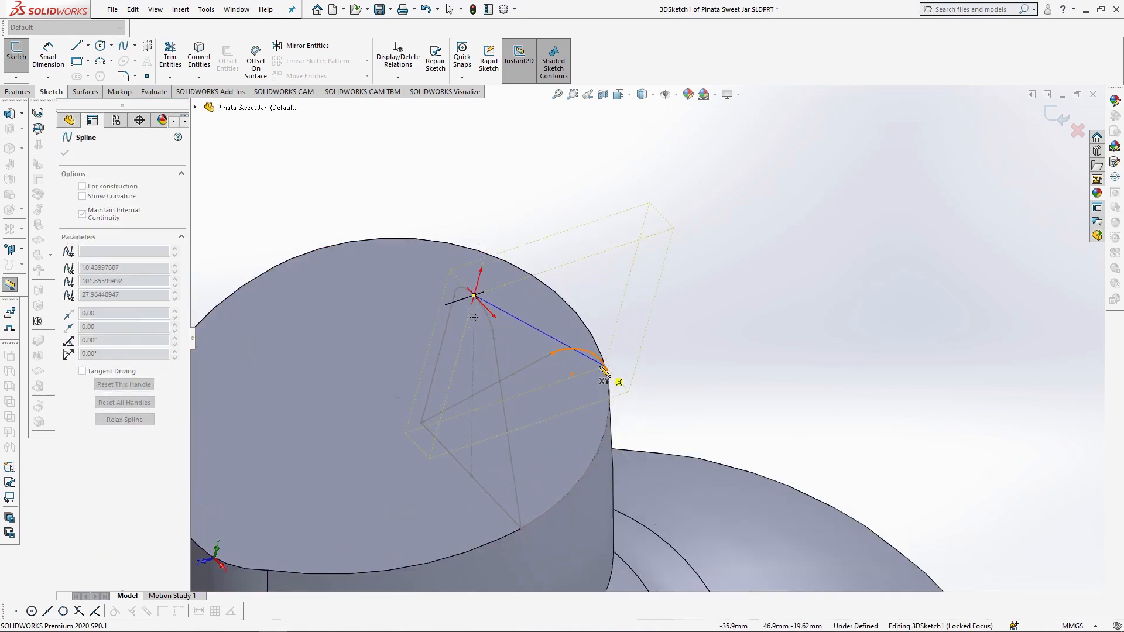
click(584, 350)
key(Escape)
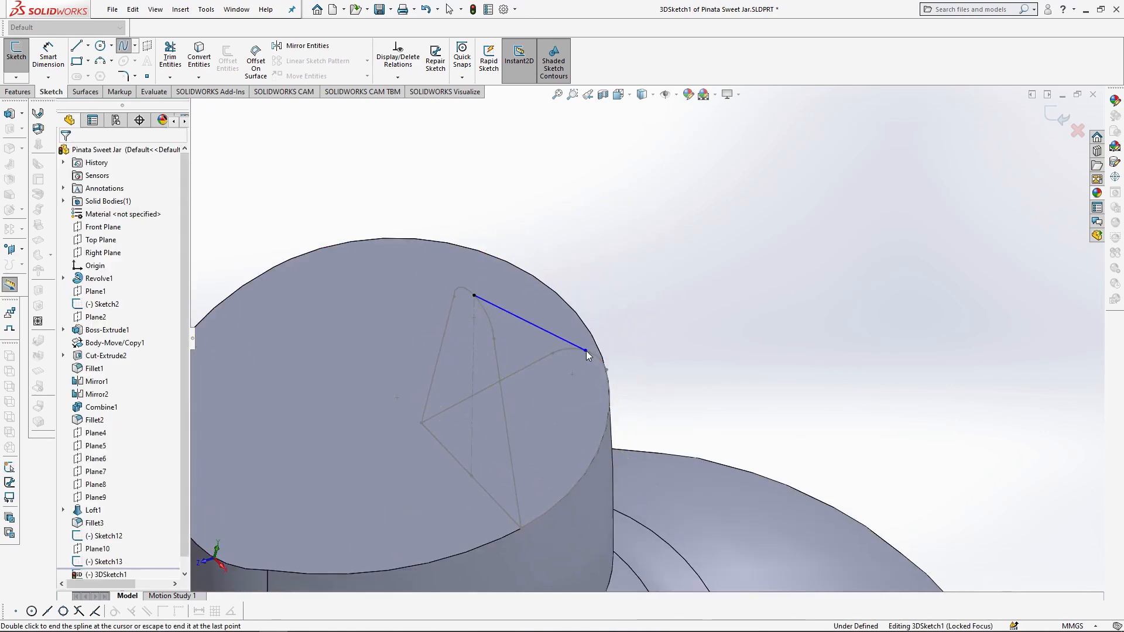
Step: In the right view, bend the spline into an outward-bulging curve by adjusting the tangent handles at both ends
click(618, 95)
click(651, 144)
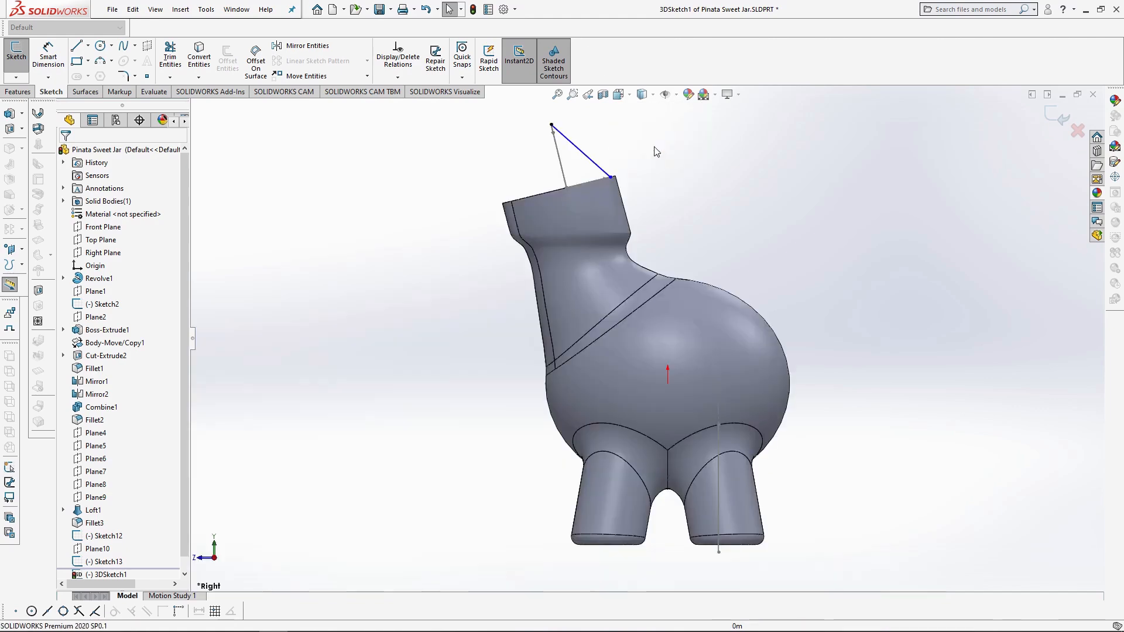
click(576, 150)
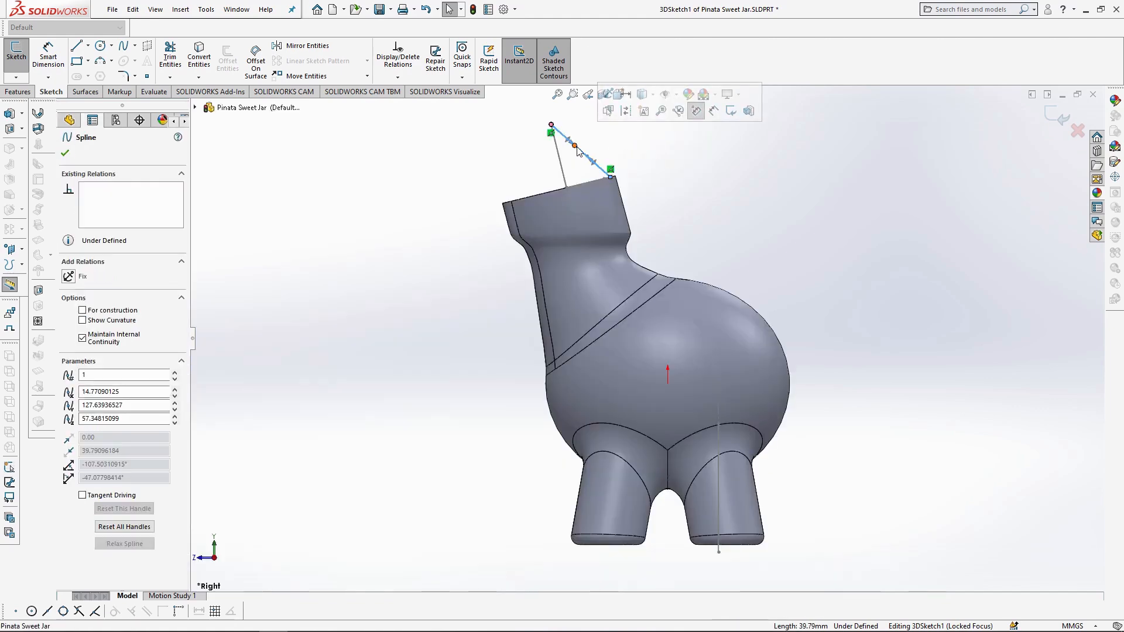
drag(576, 148, 580, 120)
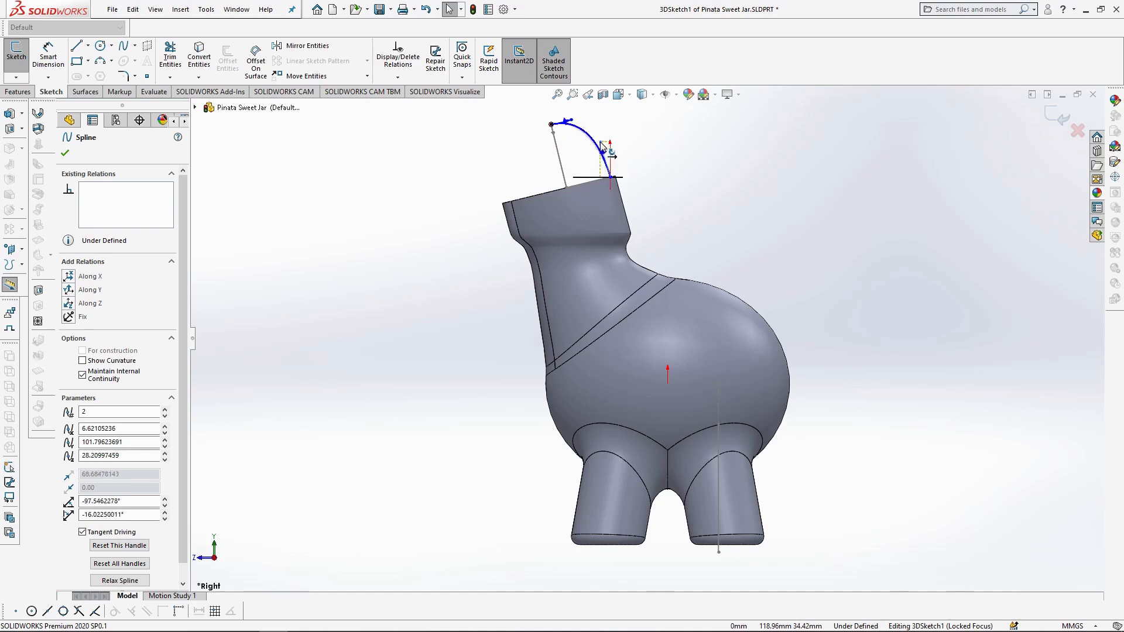
click(611, 176)
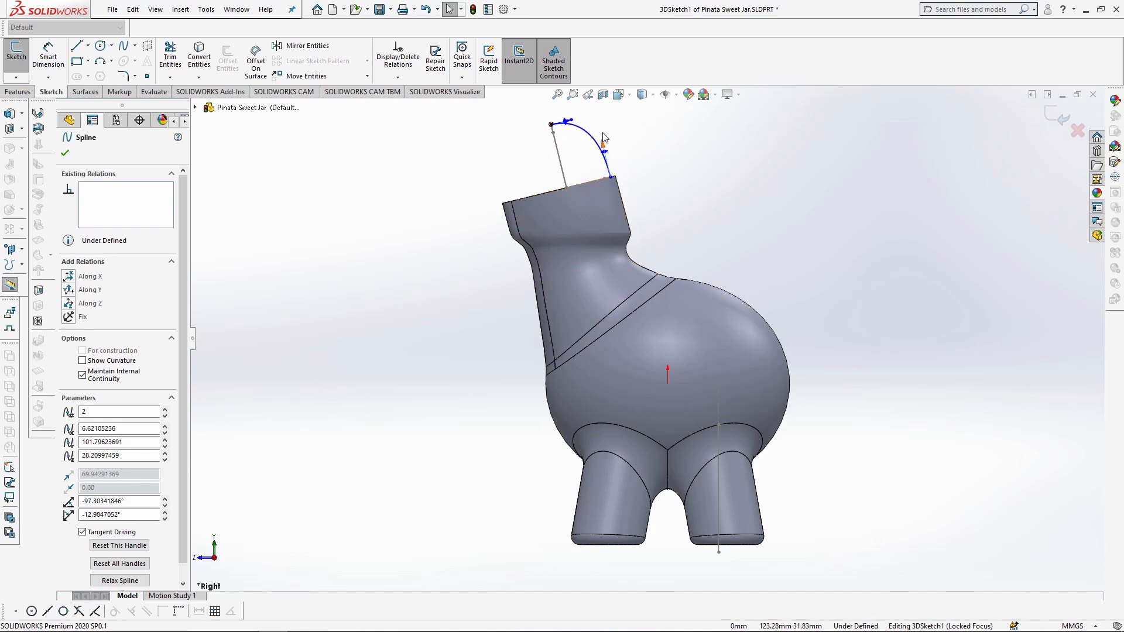
Step: Set the tangent at the spline's tip end to a polar direction of -70° and a radial direction of 137°
click(574, 124)
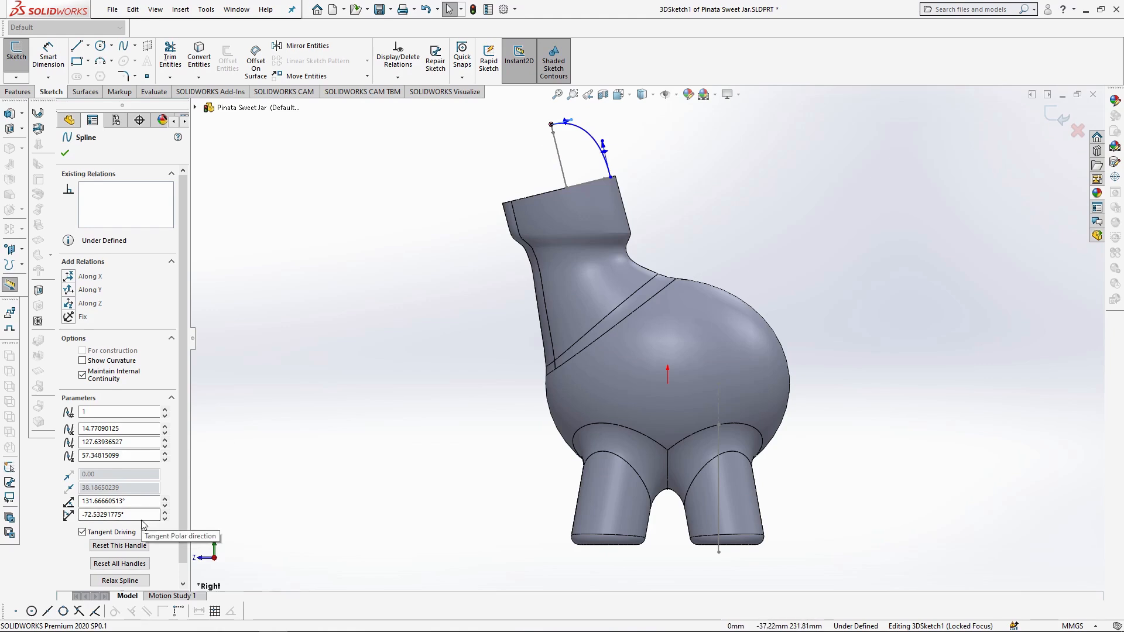
drag(142, 516, 92, 522)
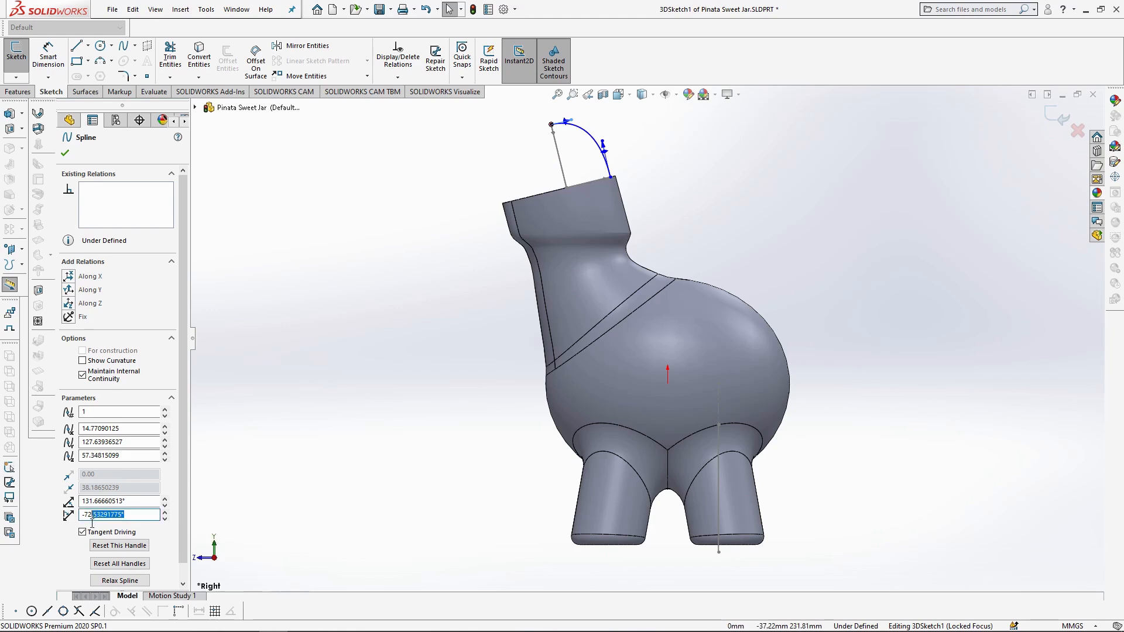
click(133, 502)
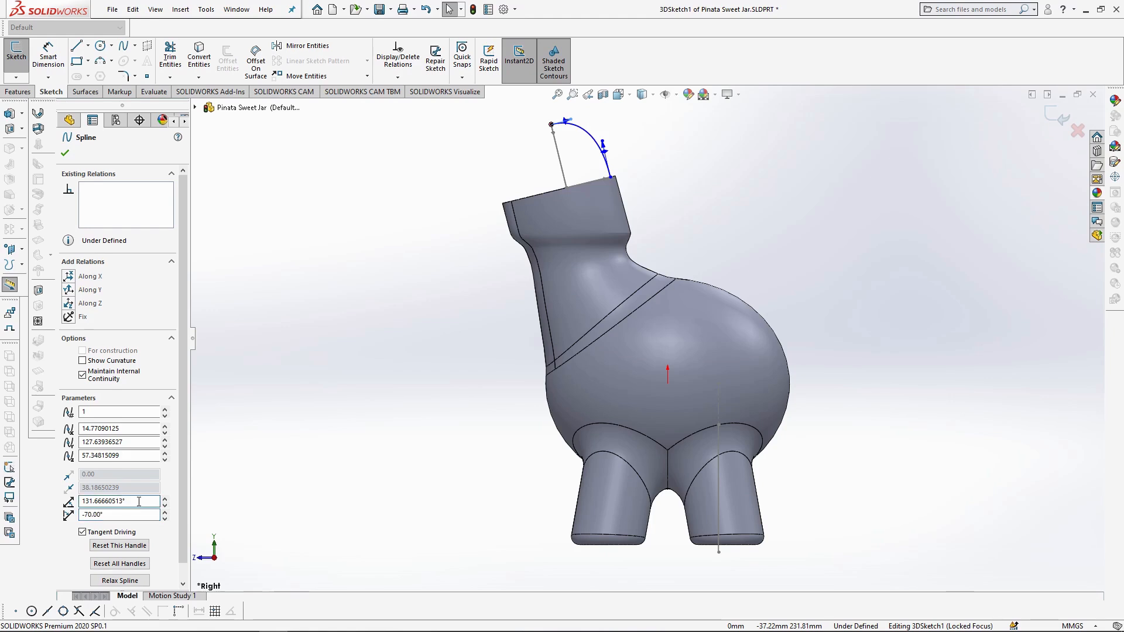
text(137)
key(Return)
Step: Set the spline's lower end tangent to -106° radial and -13° polar direction, and finish the 3D sketch
click(603, 143)
click(87, 502)
text(-106)
click(148, 516)
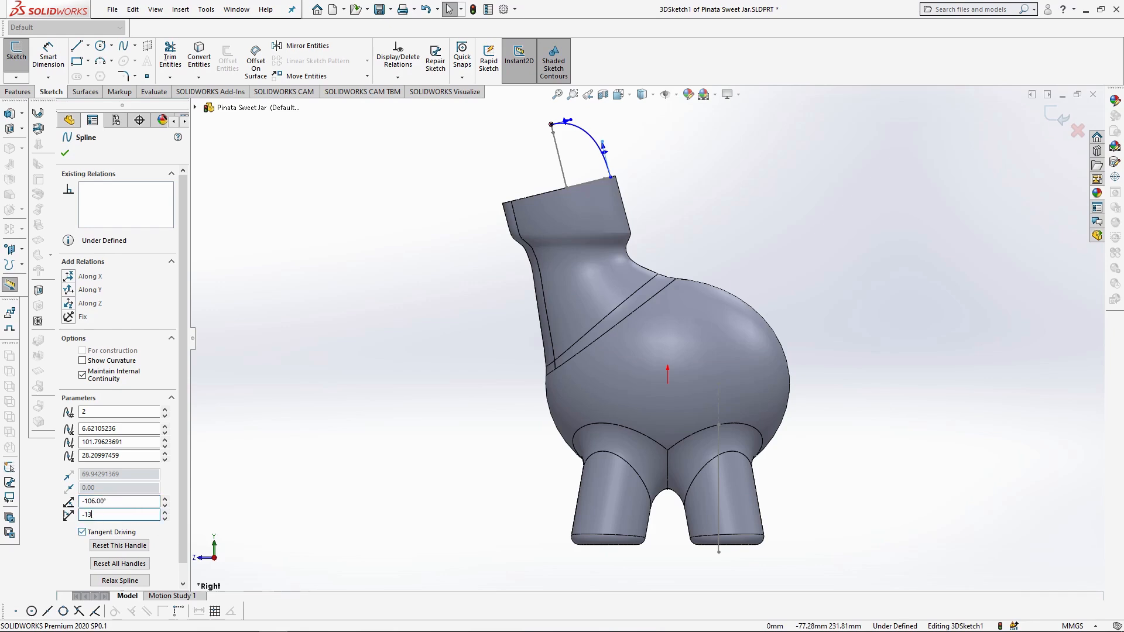
click(740, 245)
middle_drag(741, 247, 588, 453)
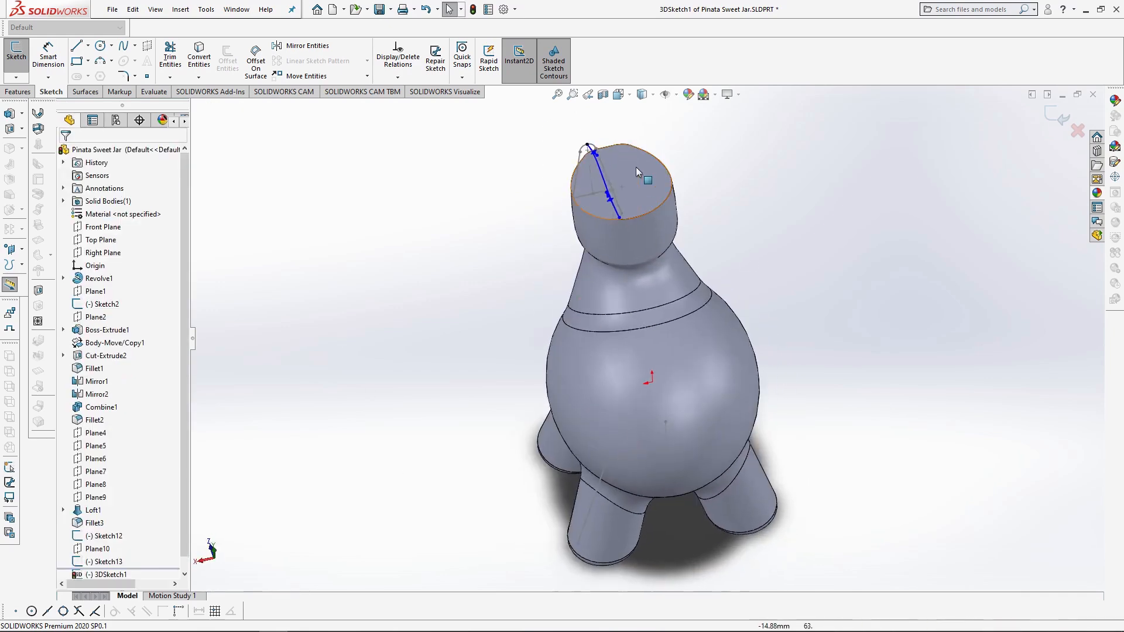
scroll(639, 171, down, 5)
middle_drag(491, 234, 761, 234)
click(1053, 116)
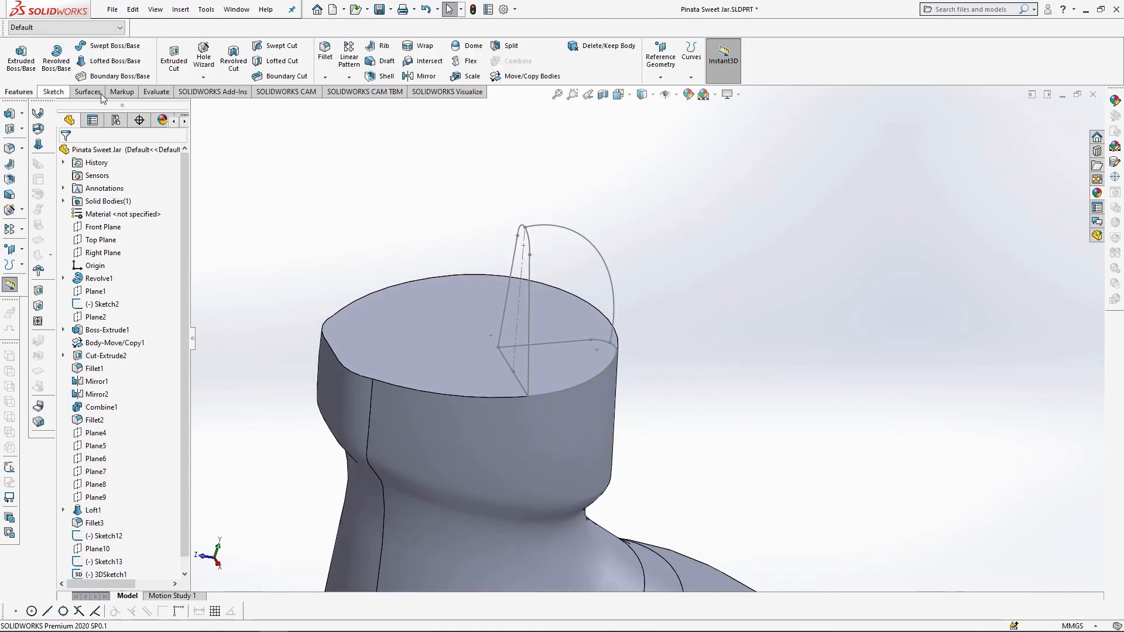
Step: Create the ear as a separate boundary boss, with the upright and base profiles in direction 1 and the 3D curve in direction 2
click(105, 77)
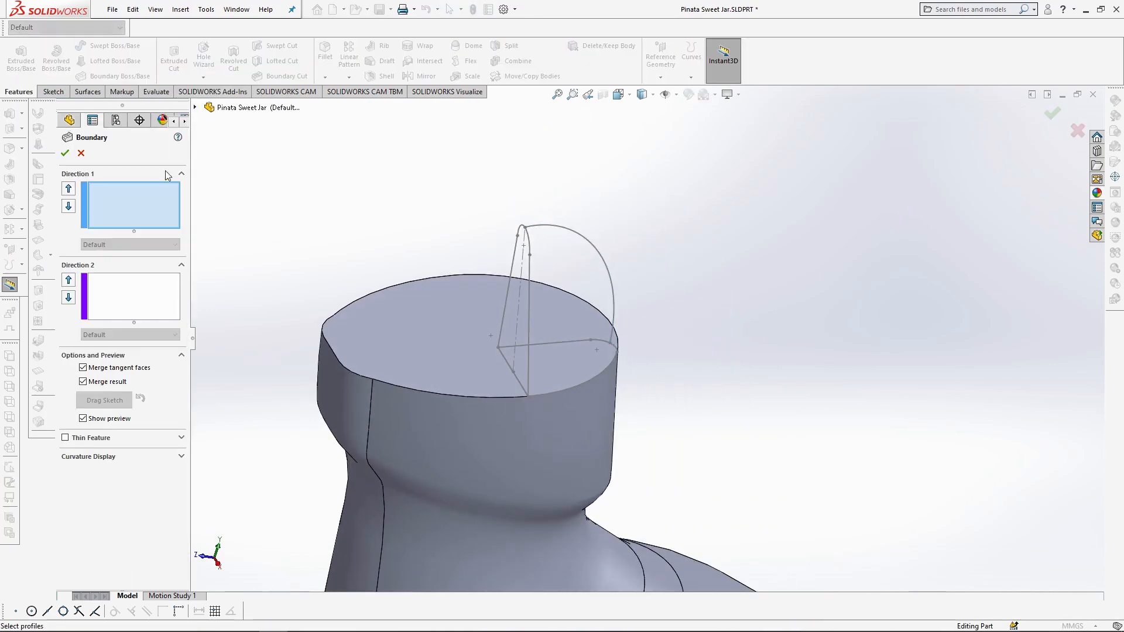
click(528, 238)
click(617, 351)
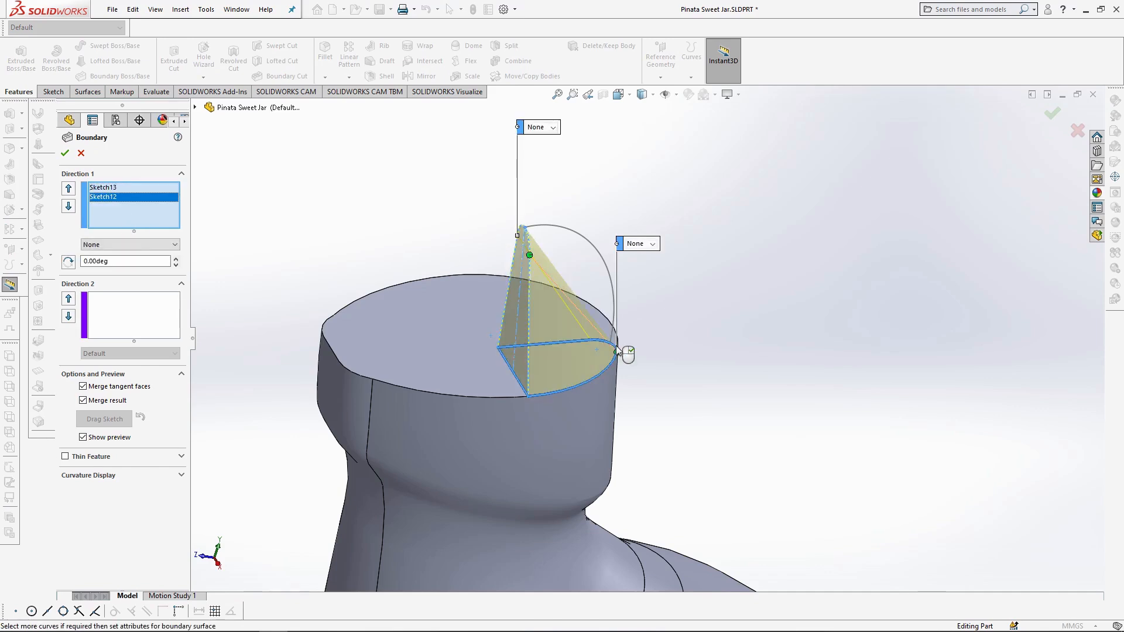
click(119, 317)
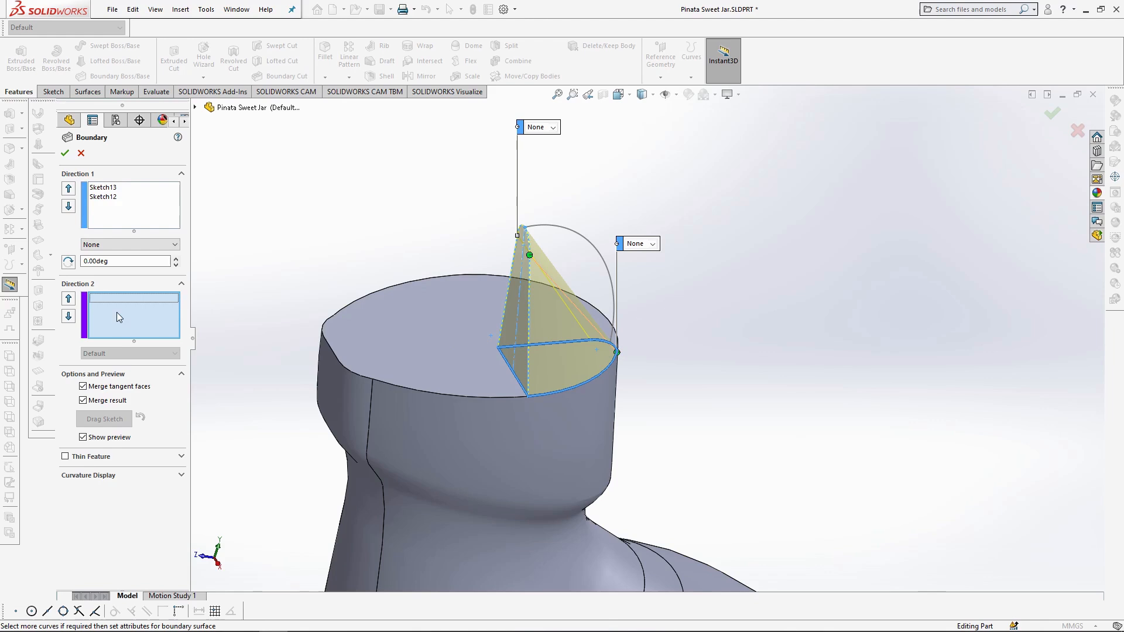
click(598, 255)
middle_drag(665, 306, 498, 300)
middle_drag(529, 245, 705, 295)
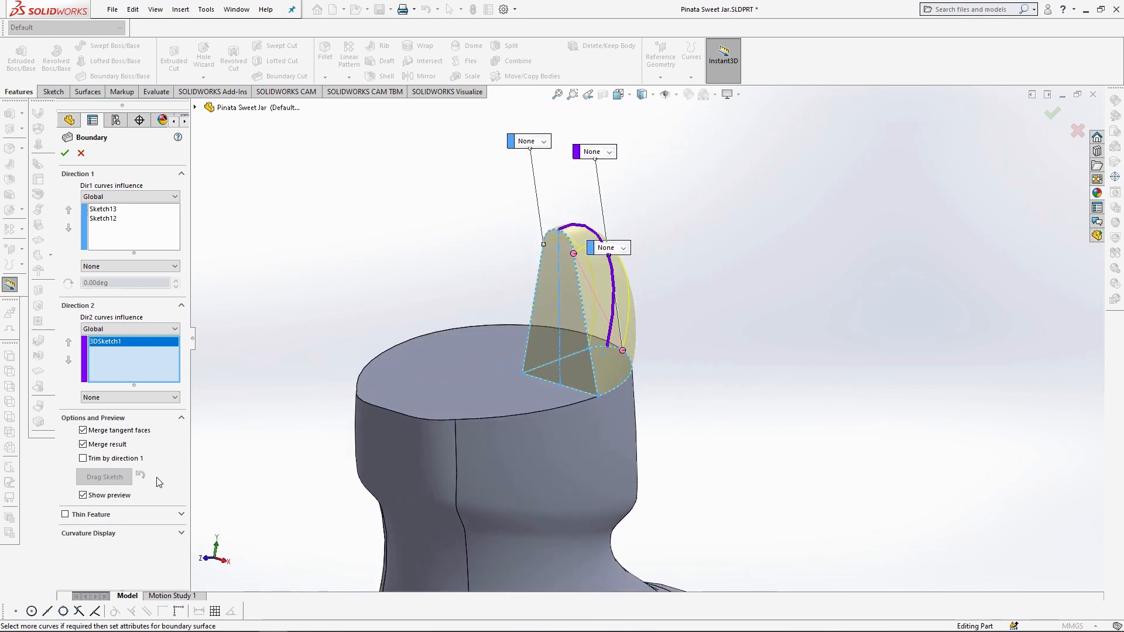
click(288, 279)
Step: Fillet the ear's front tip edge and both slanted front edges with a 3 mm radius
click(560, 230)
click(676, 206)
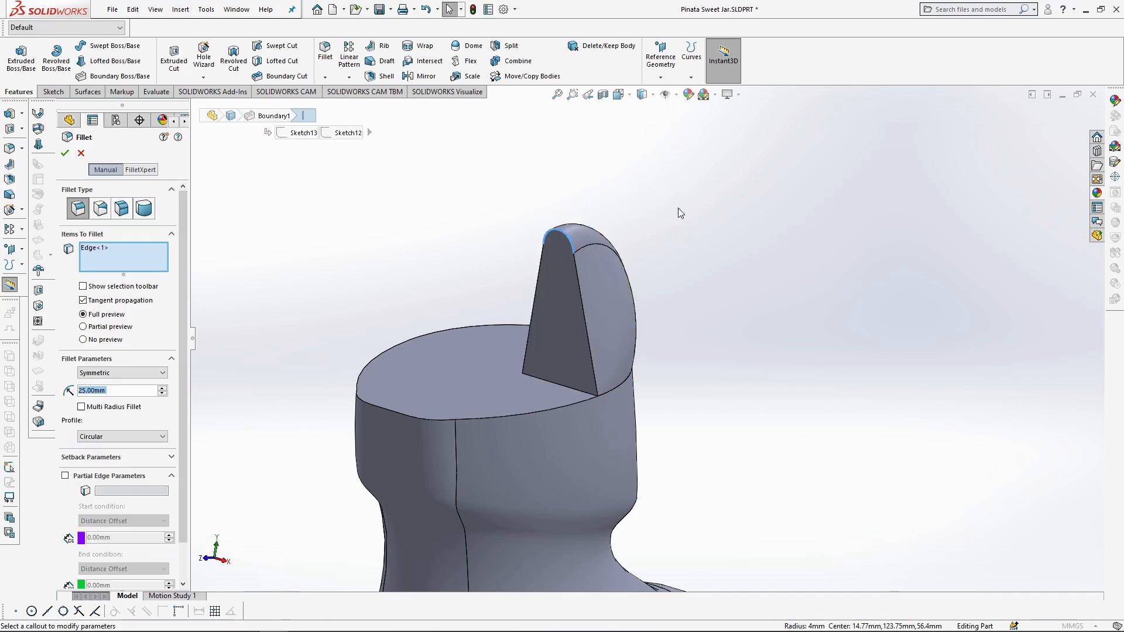
text(3)
click(585, 275)
click(542, 255)
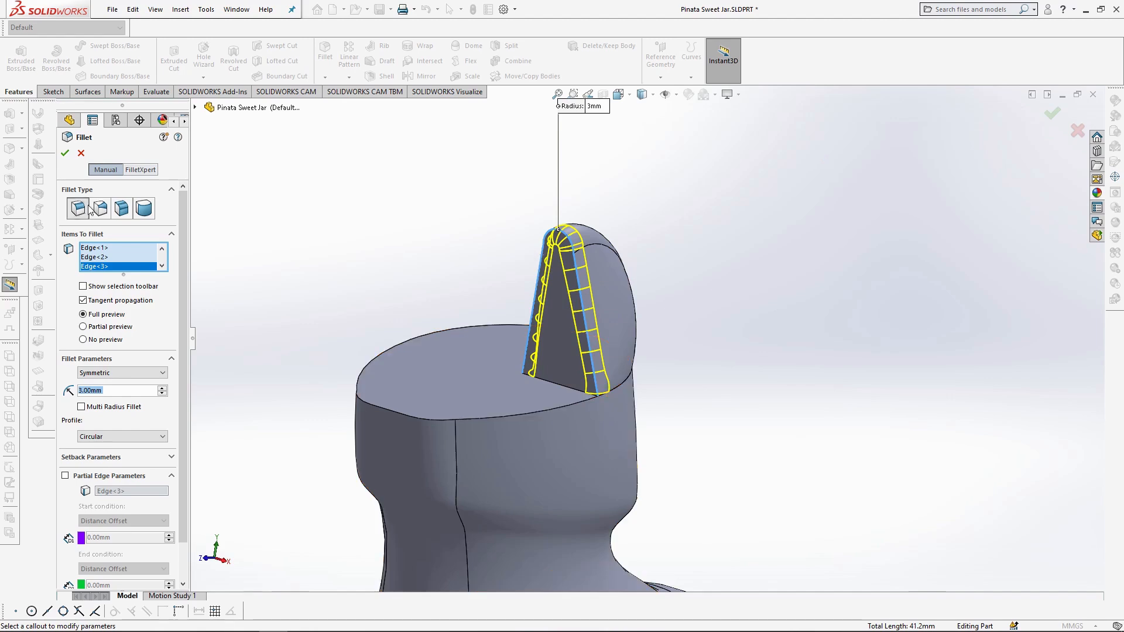
key(Return)
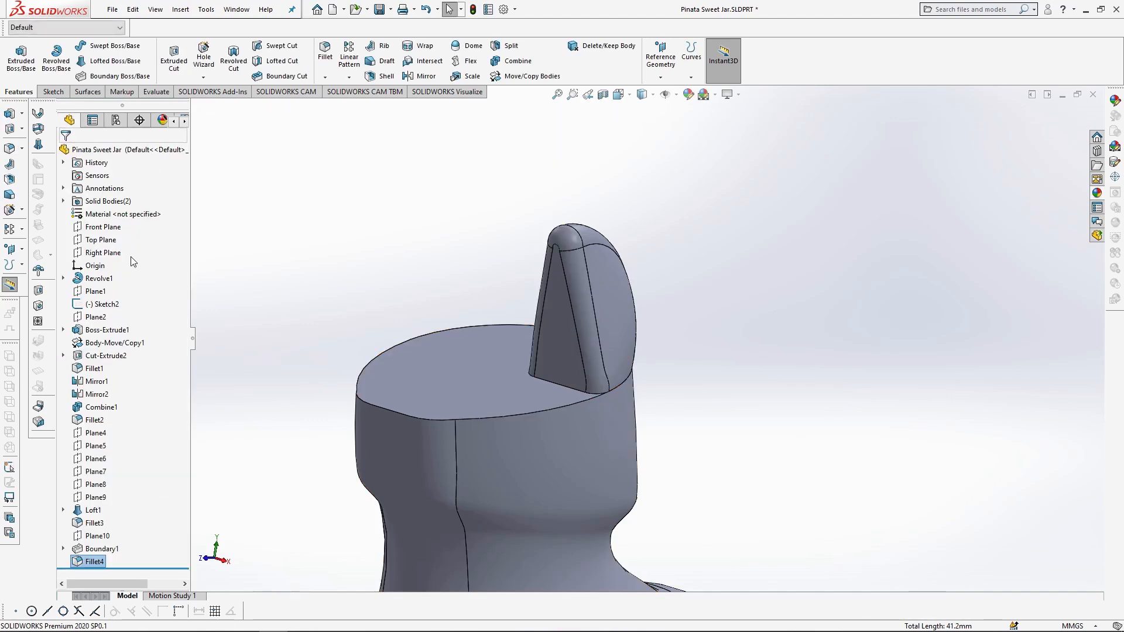
Step: Mirror the ear body about the Right Plane to make the second ear
click(116, 254)
scroll(490, 332, up, 5)
middle_drag(491, 331, 518, 346)
click(427, 77)
click(606, 316)
key(Return)
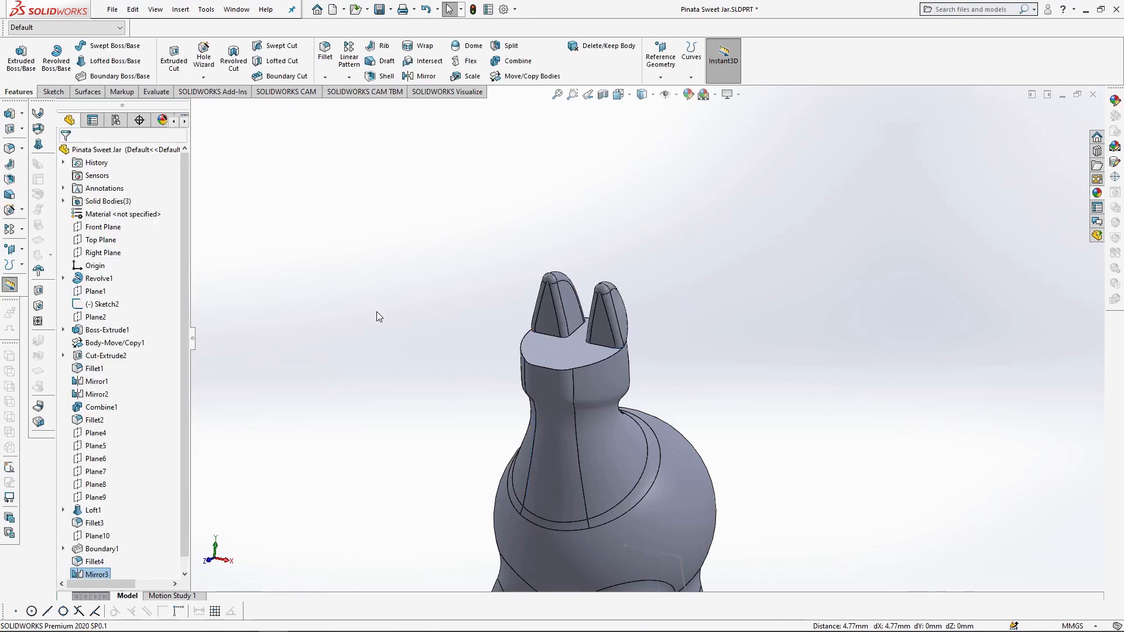
Step: Sketch on the head's flat top face, convert its outline, and extrude it upward as a separate body
click(574, 357)
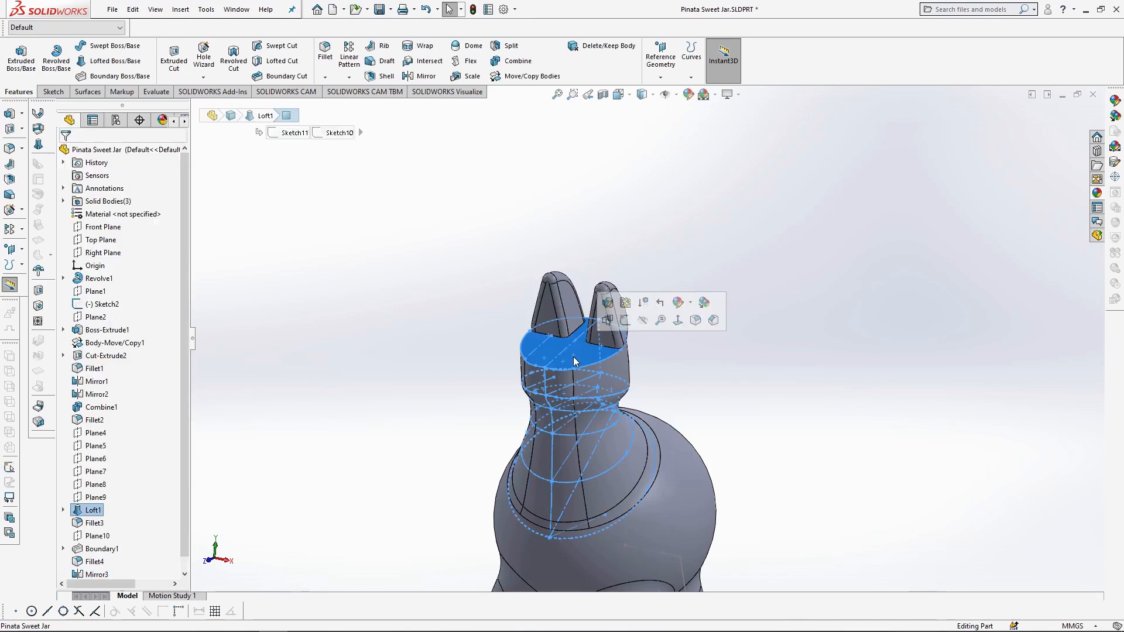
click(625, 319)
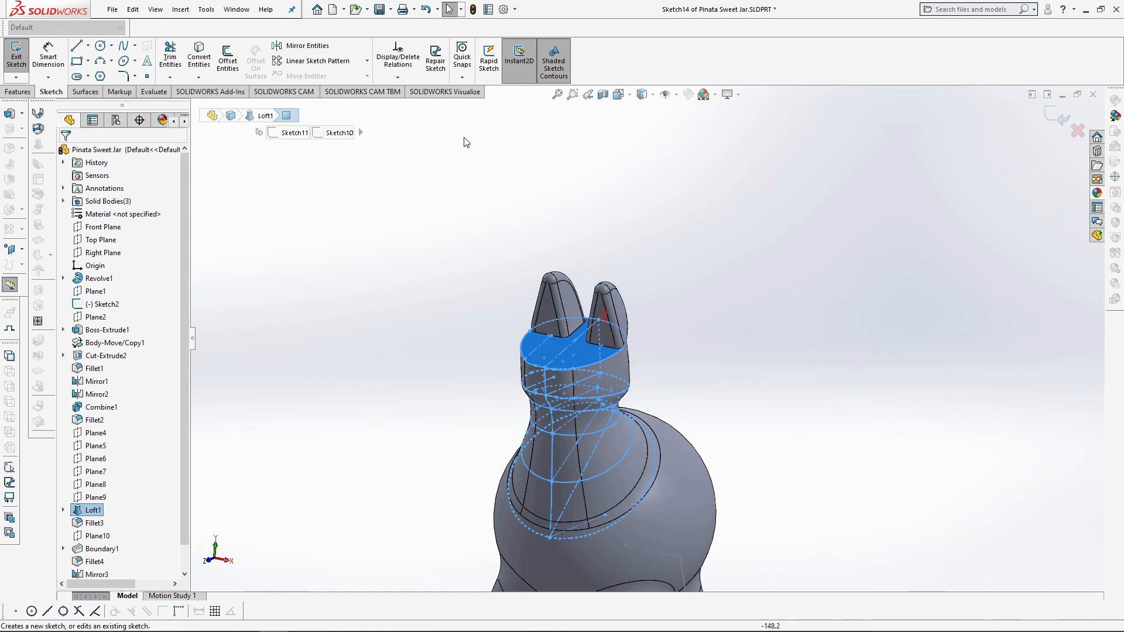
click(199, 57)
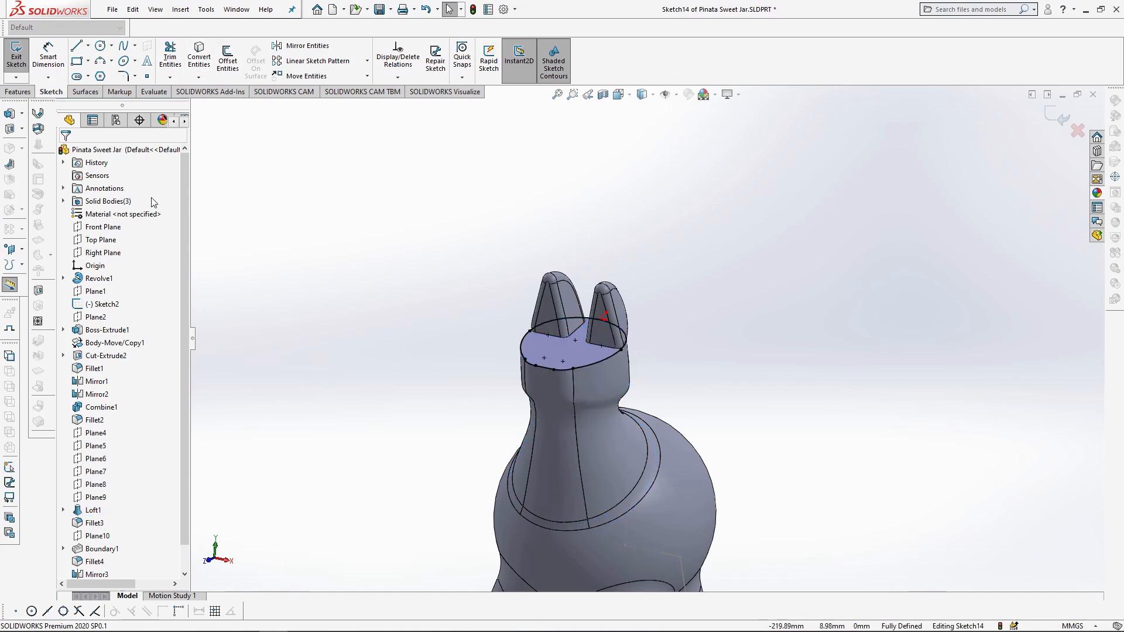
click(18, 92)
click(21, 57)
click(101, 282)
click(64, 152)
Step: Round the edges of the extruded head cap's top face with an 8 mm fillet
scroll(620, 360, down, 3)
middle_drag(609, 360, 553, 319)
click(553, 326)
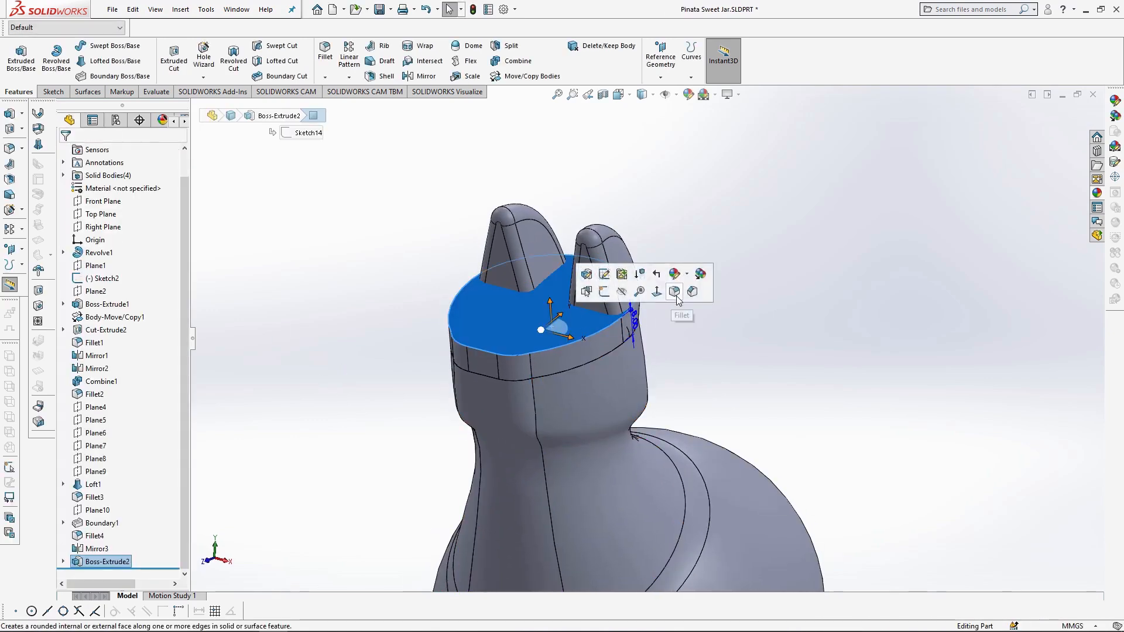
click(676, 296)
text(8)
key(Return)
click(66, 153)
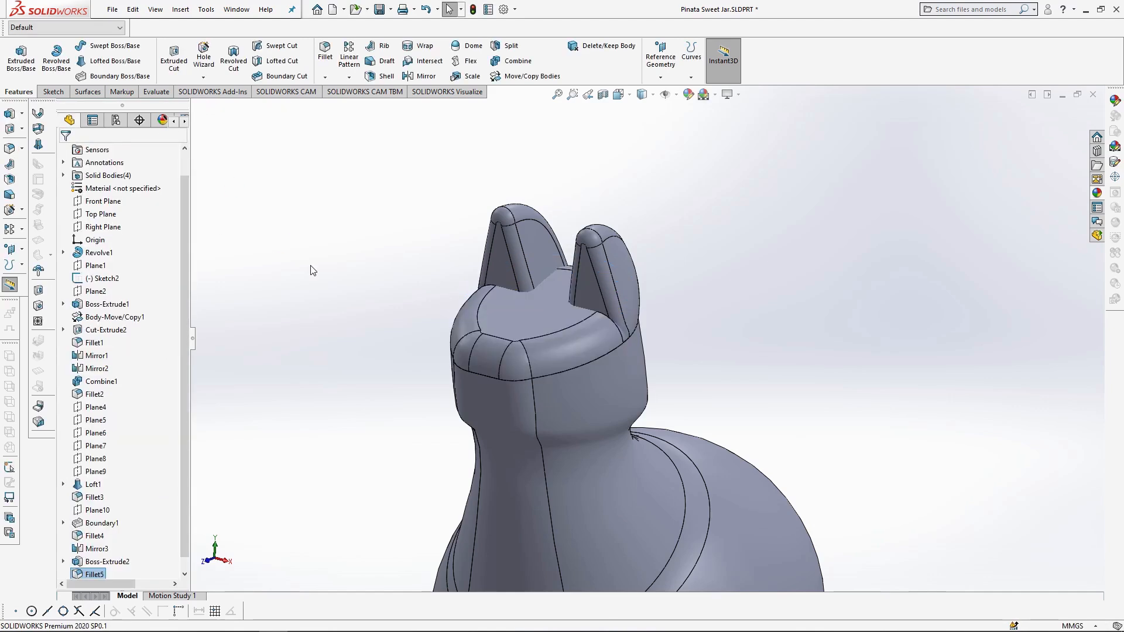
Step: Combine the main body, head cap and both ears into one body with the Add operation, and save the part
click(512, 61)
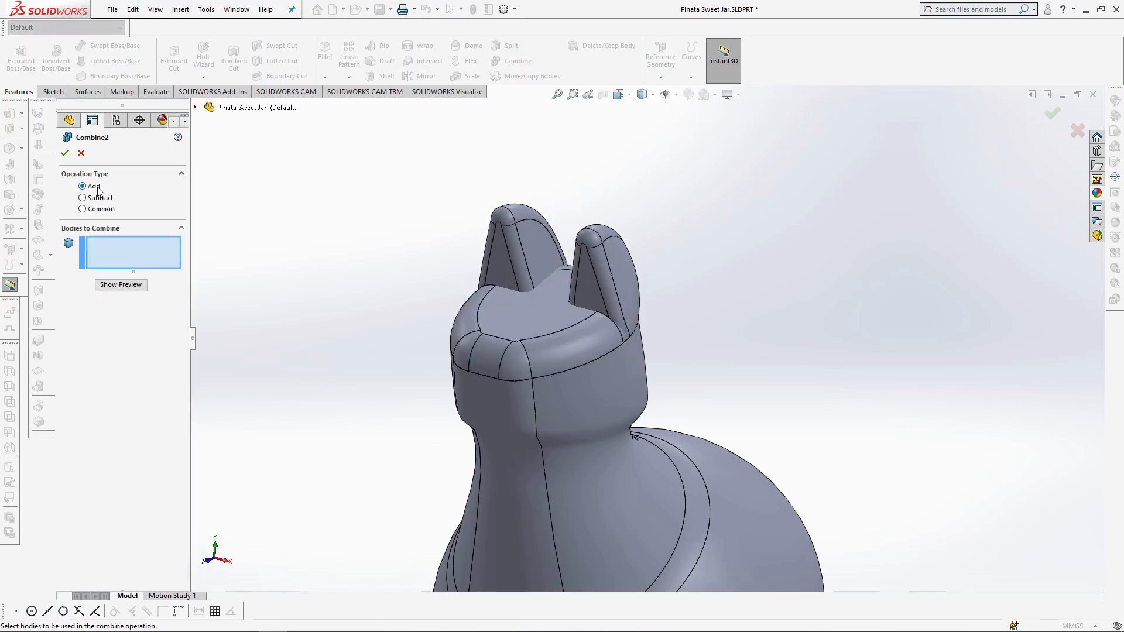
click(524, 370)
click(578, 399)
click(609, 284)
click(542, 249)
scroll(595, 360, up, 5)
middle_drag(596, 359, 559, 359)
click(65, 153)
key(ctrl+s)
Step: Create a reference plane offset 40 mm from the Front Plane toward the rear, with flipped offset and flipped normal
scroll(726, 480, down, 3)
middle_drag(726, 480, 852, 428)
click(621, 95)
click(652, 144)
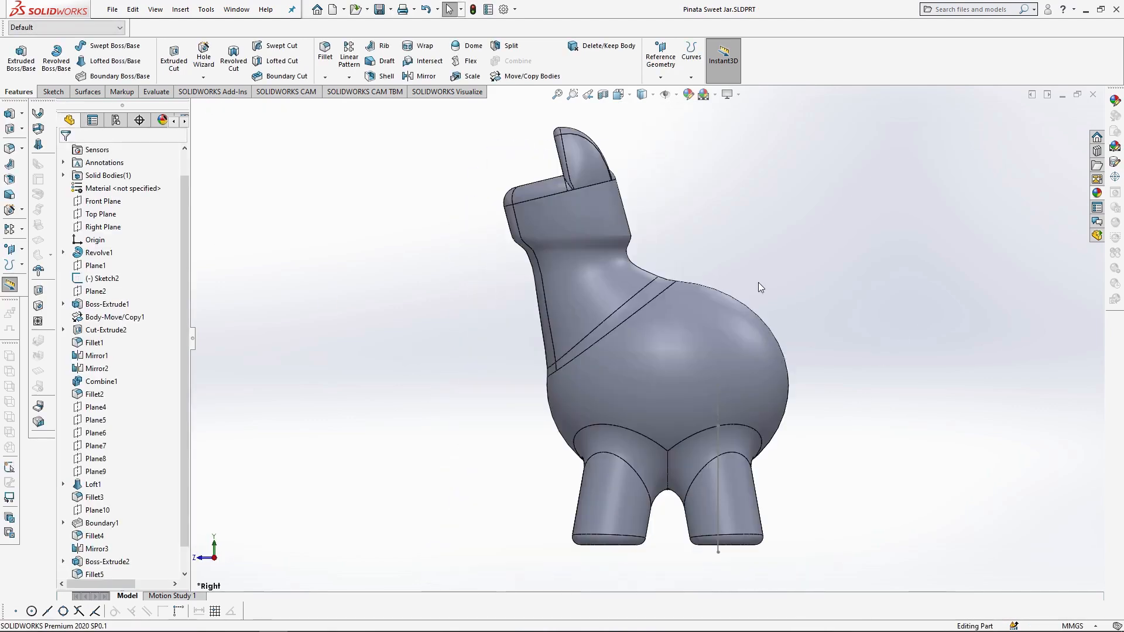
click(116, 202)
click(661, 58)
click(674, 93)
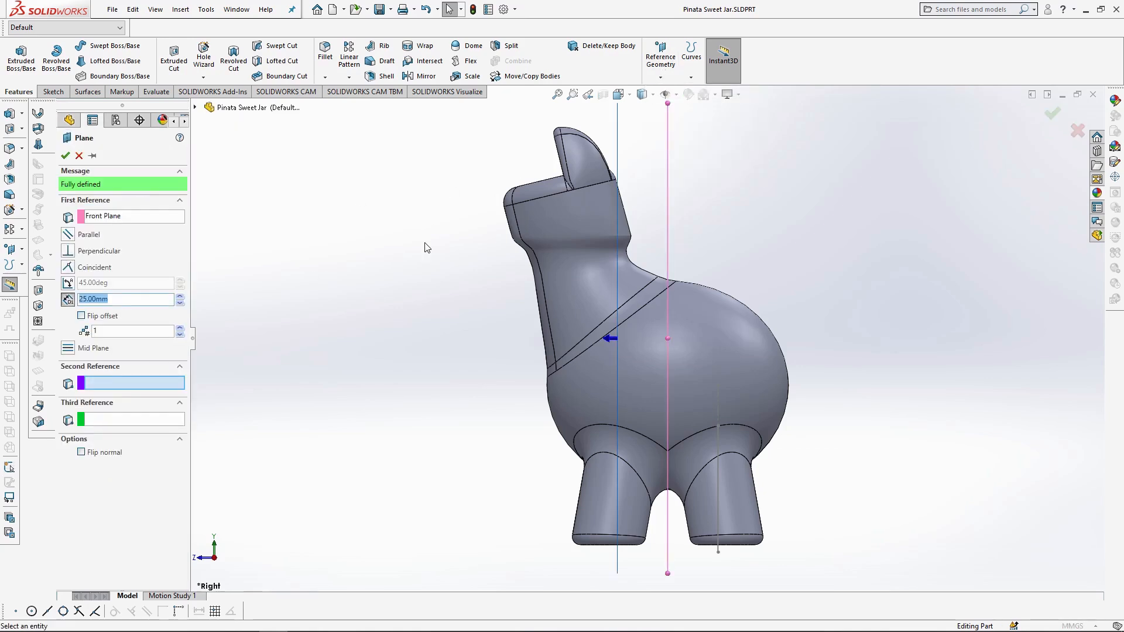
click(88, 318)
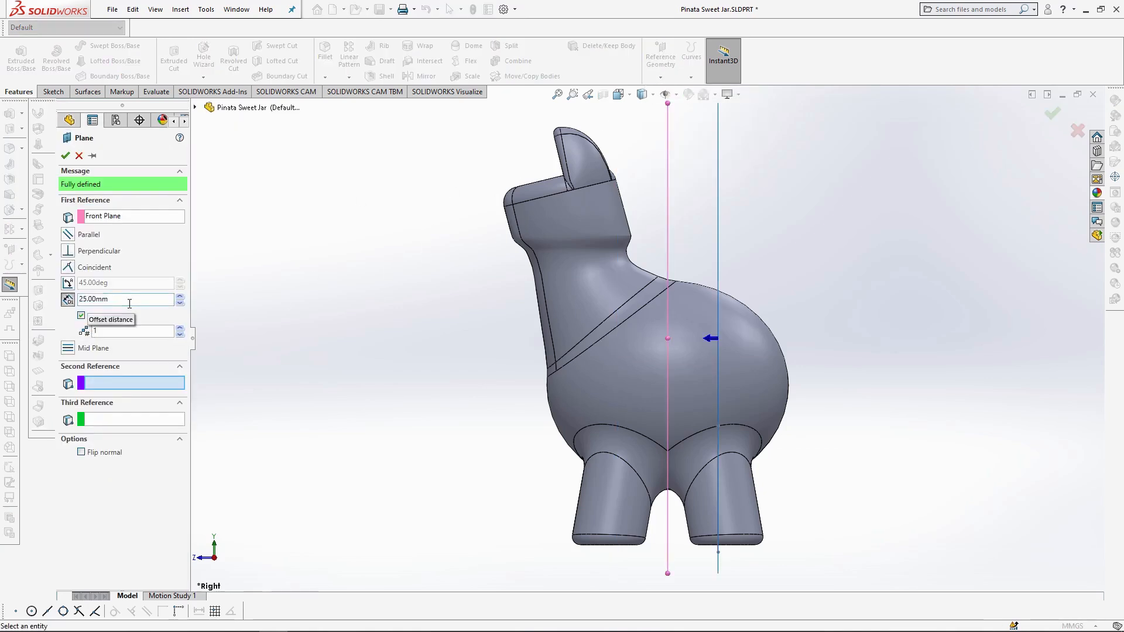
key(Return)
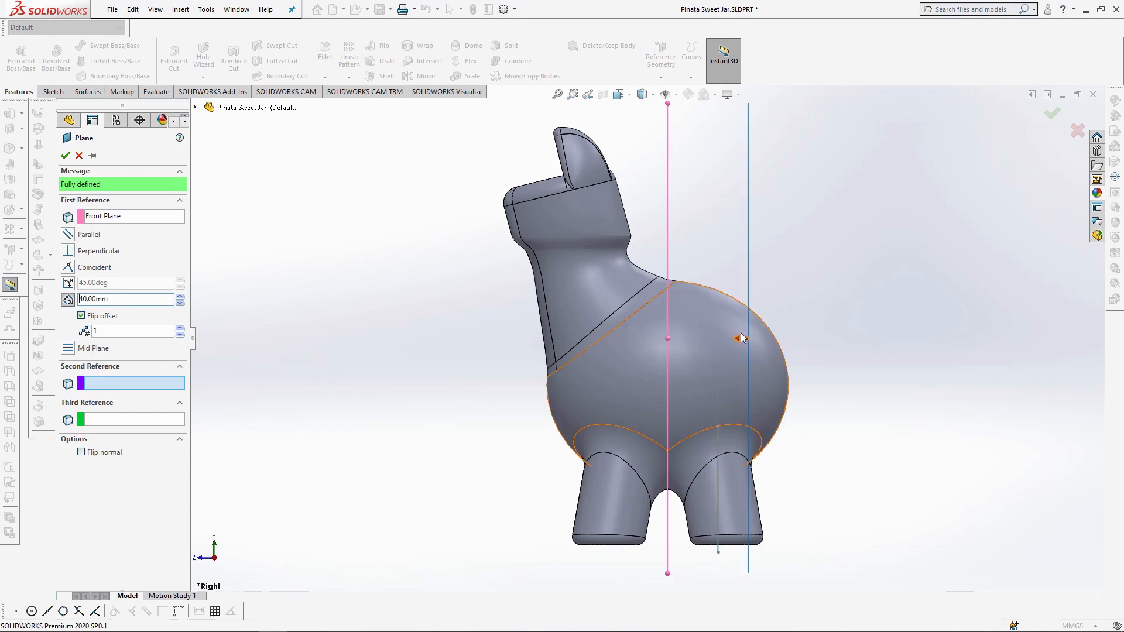
click(82, 452)
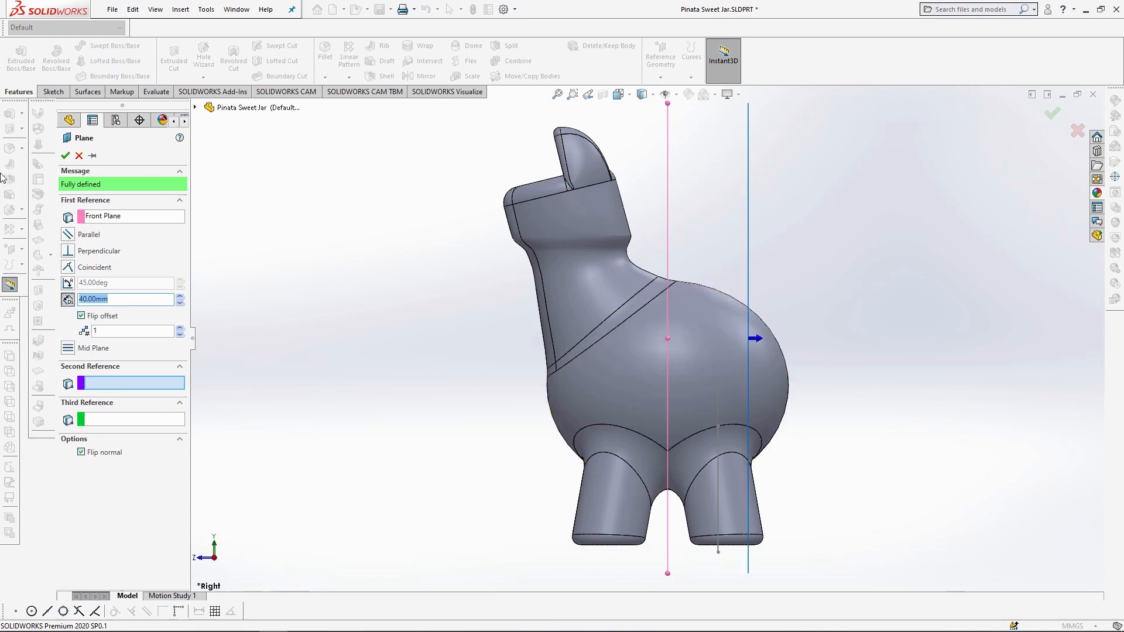
key(Return)
right_click(640, 348)
Step: Sketch on the new rear plane, drawing a 30 mm vertical construction line upward from the origin
scroll(937, 302, down, 1)
middle_drag(902, 306, 829, 292)
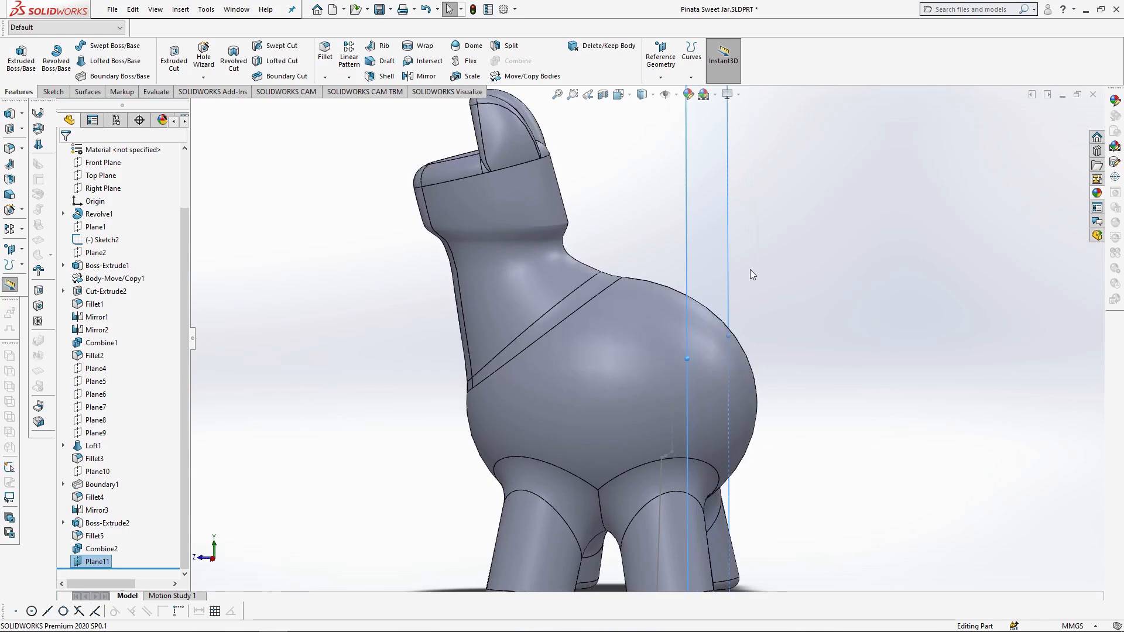
click(719, 270)
click(770, 235)
click(620, 96)
click(687, 169)
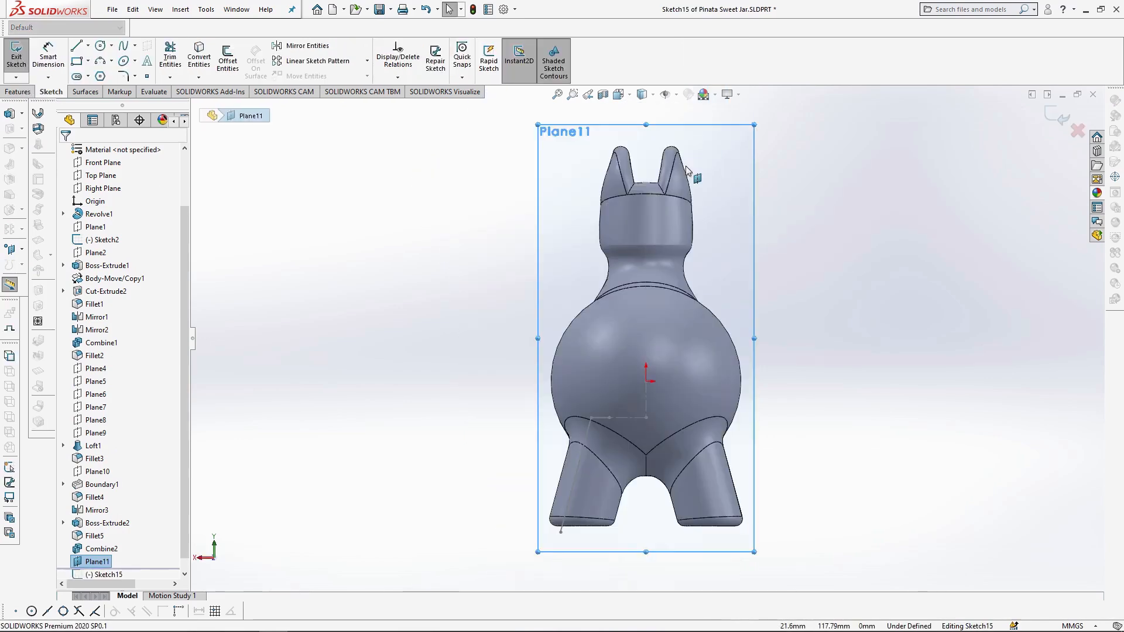
scroll(761, 451, down, 2)
click(76, 46)
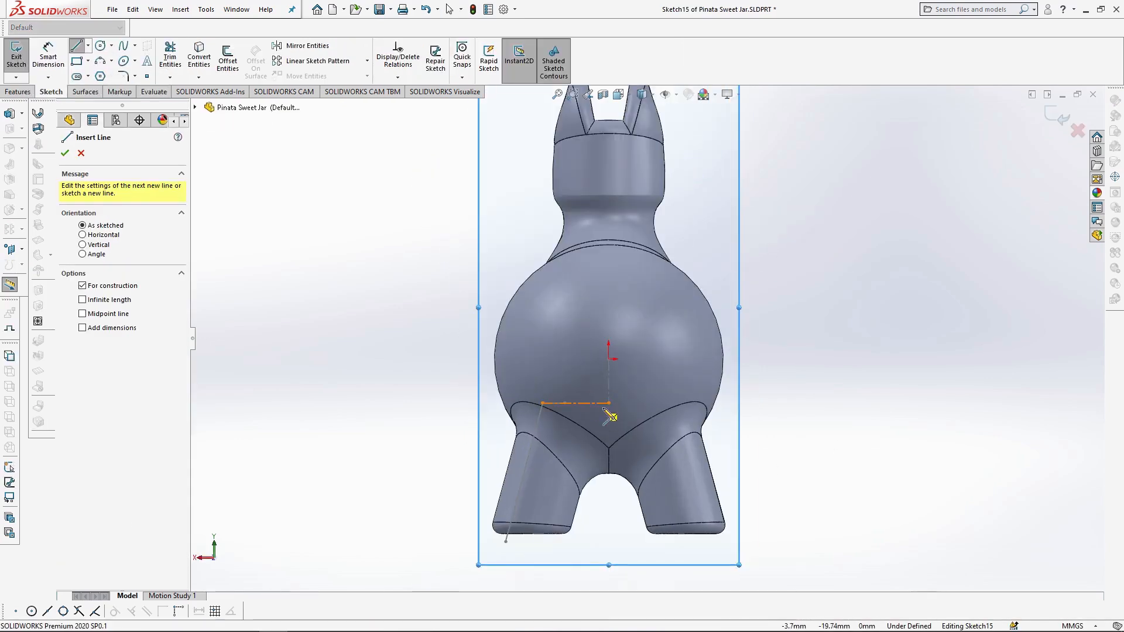
click(609, 359)
click(609, 292)
key(Escape)
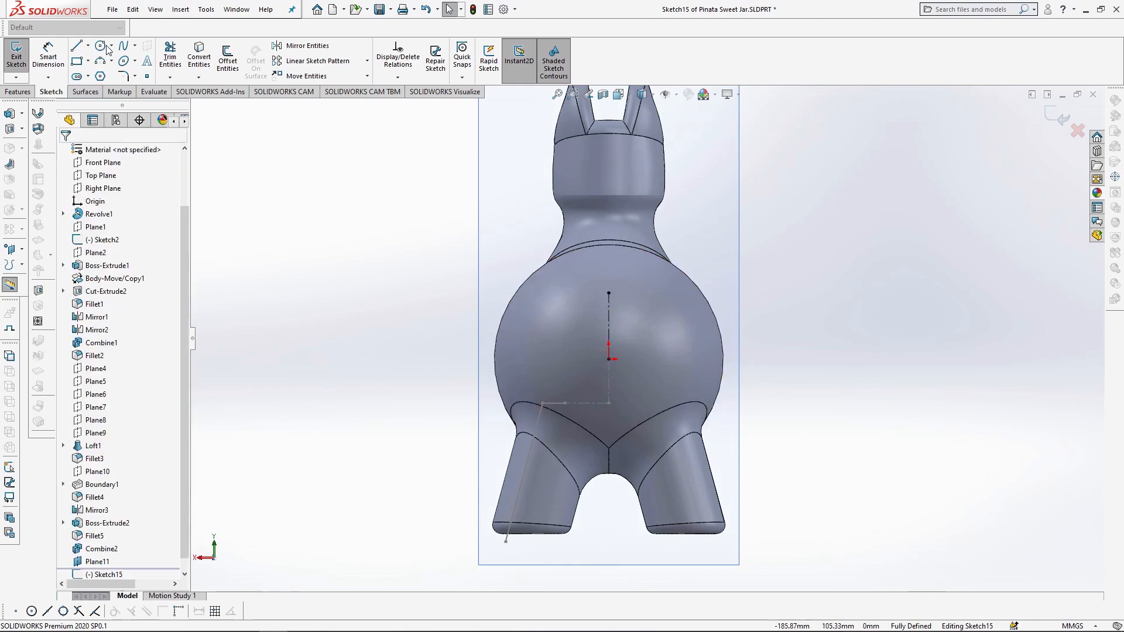
Step: Draw a circle of about 6 mm radius centred on the upper end of the construction line
click(101, 46)
click(609, 293)
click(623, 293)
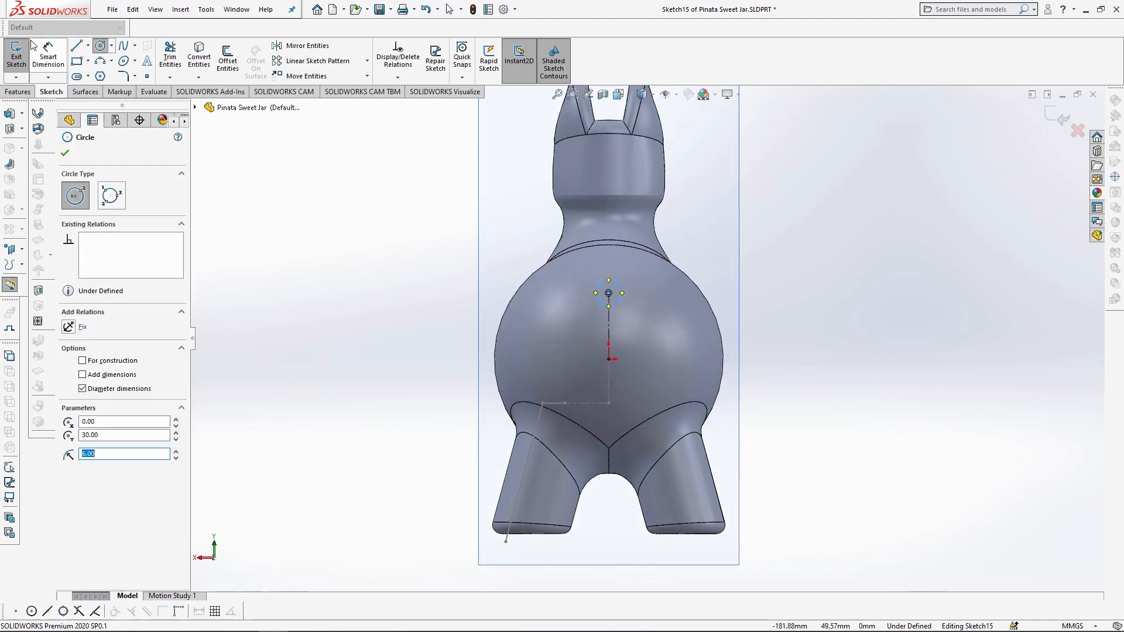
Step: Extrude the circle 70 mm rearward as a separate tail body with a 2-degree outward draft
key(ctrl+4)
click(20, 92)
click(21, 58)
text(70)
click(102, 460)
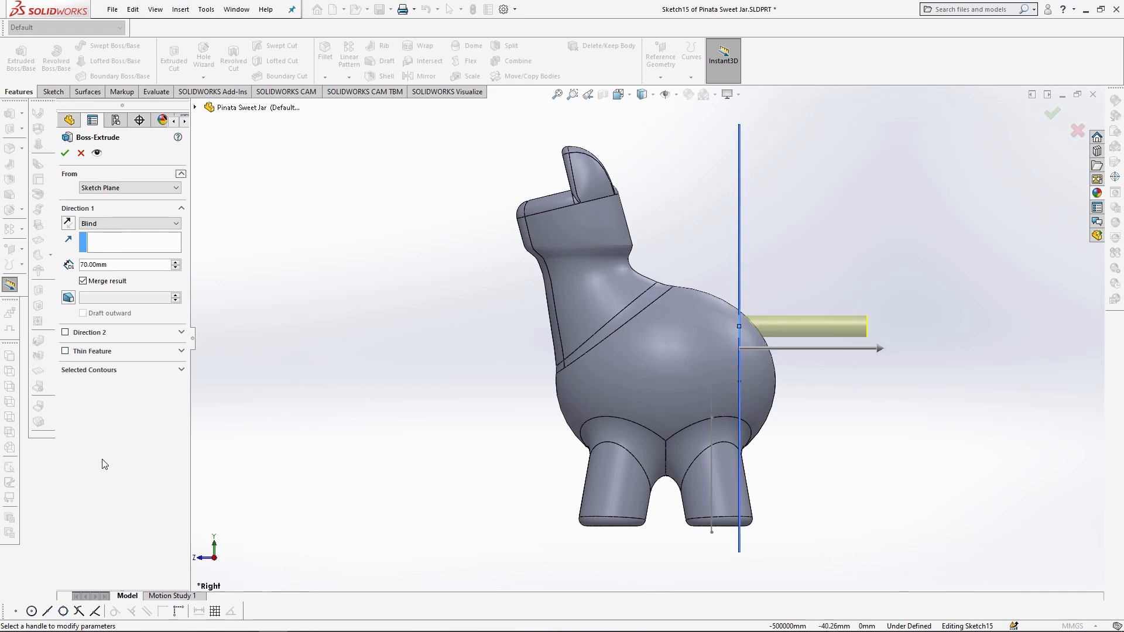
click(68, 298)
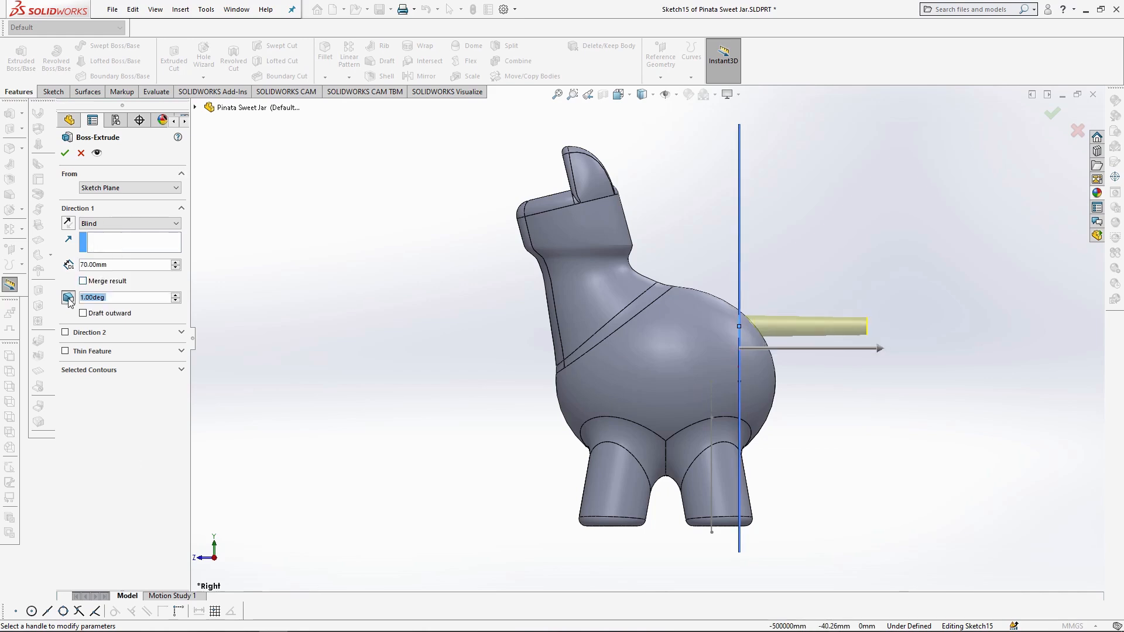
click(83, 313)
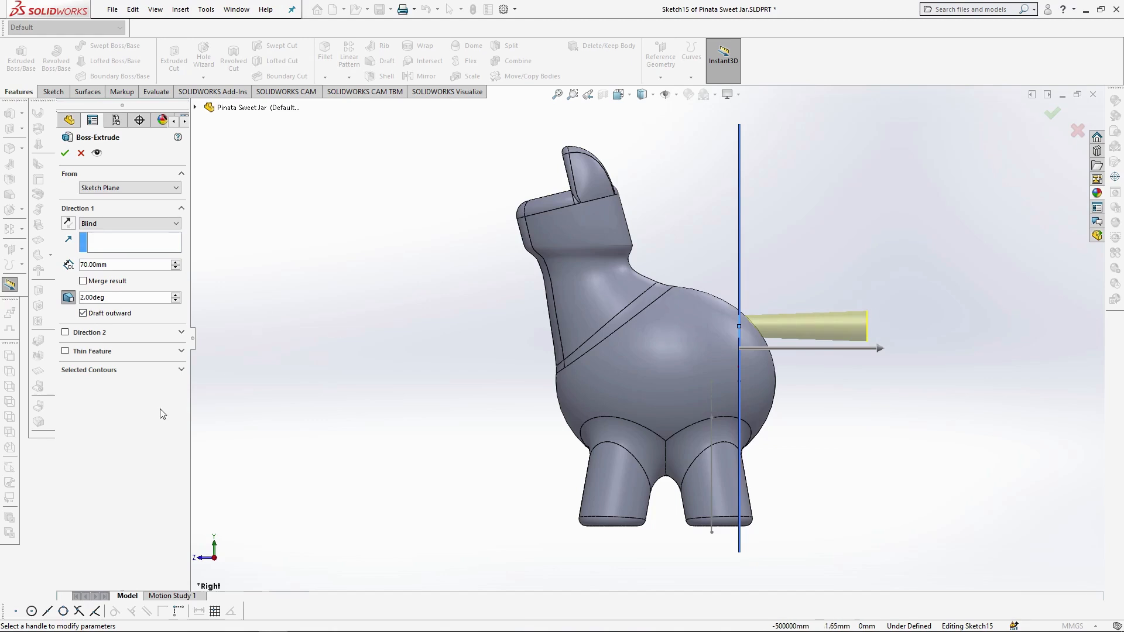
click(65, 153)
Step: Hide the rear offset plane and the leftover leg sketch
scroll(973, 361, up, 1)
scroll(973, 363, down, 2)
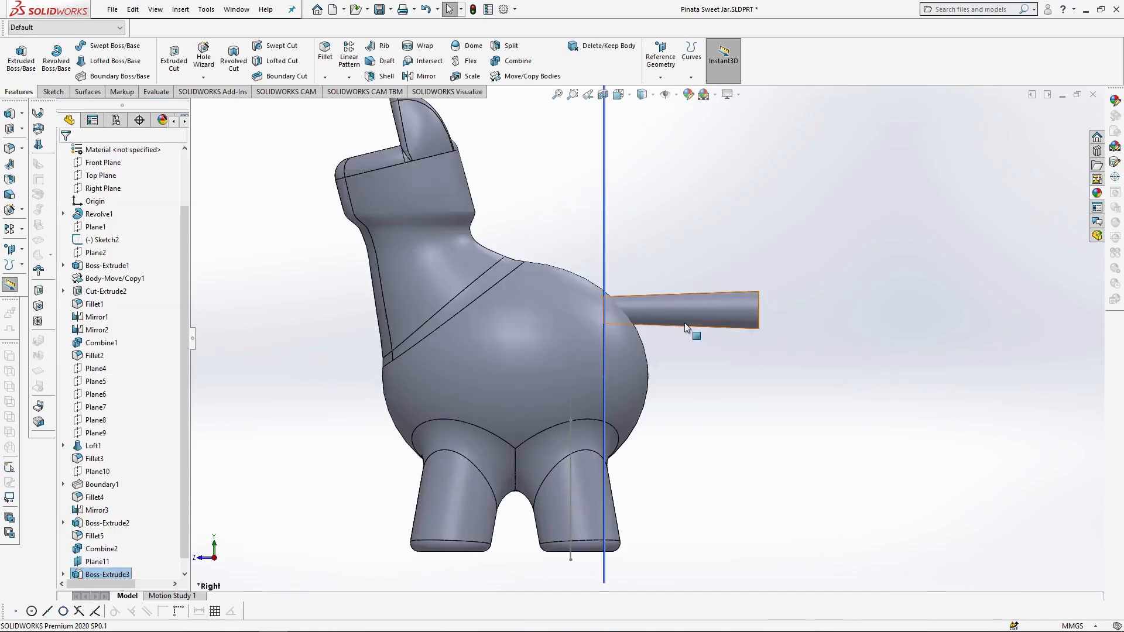
click(604, 257)
click(714, 252)
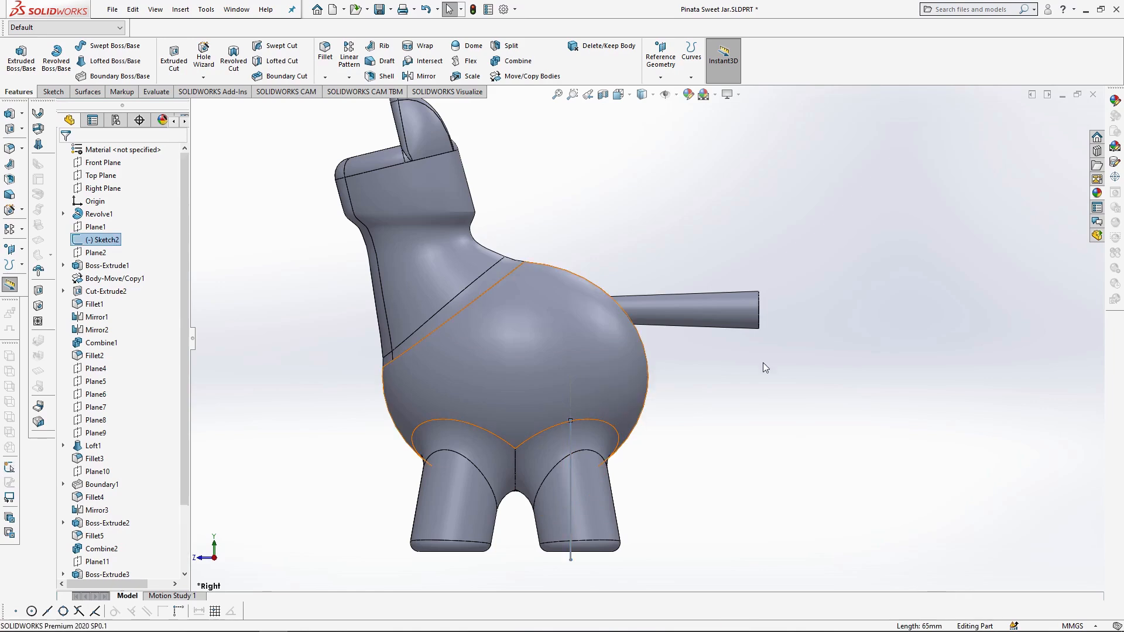
Step: Start a bending Flex on the tail body and set the triad's Z rotation origin to -40 mm
click(472, 61)
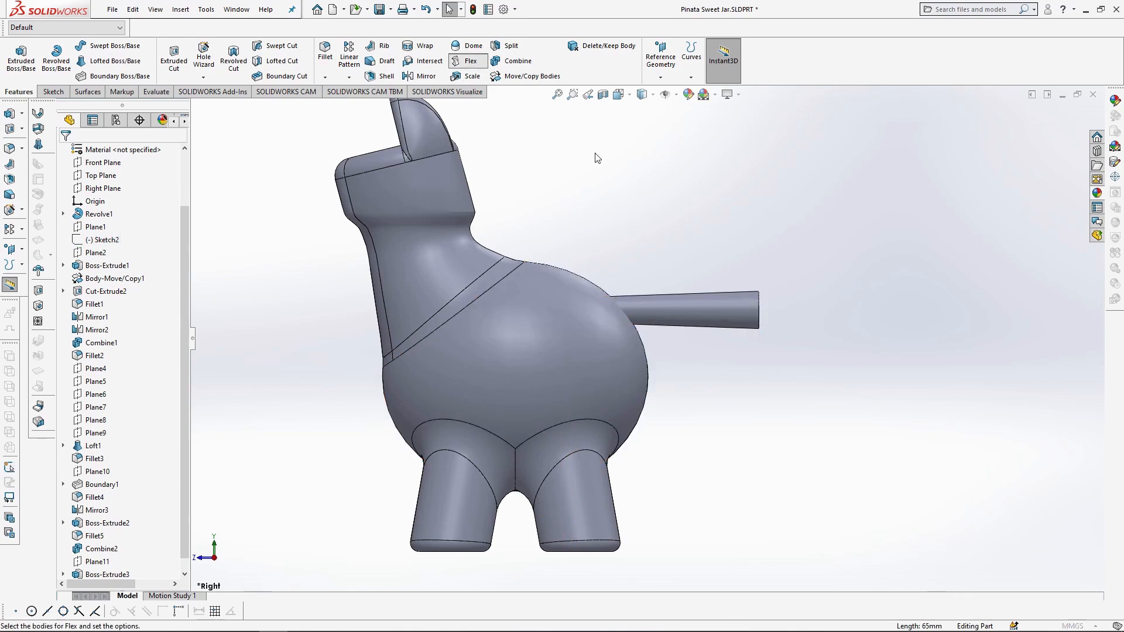
click(700, 309)
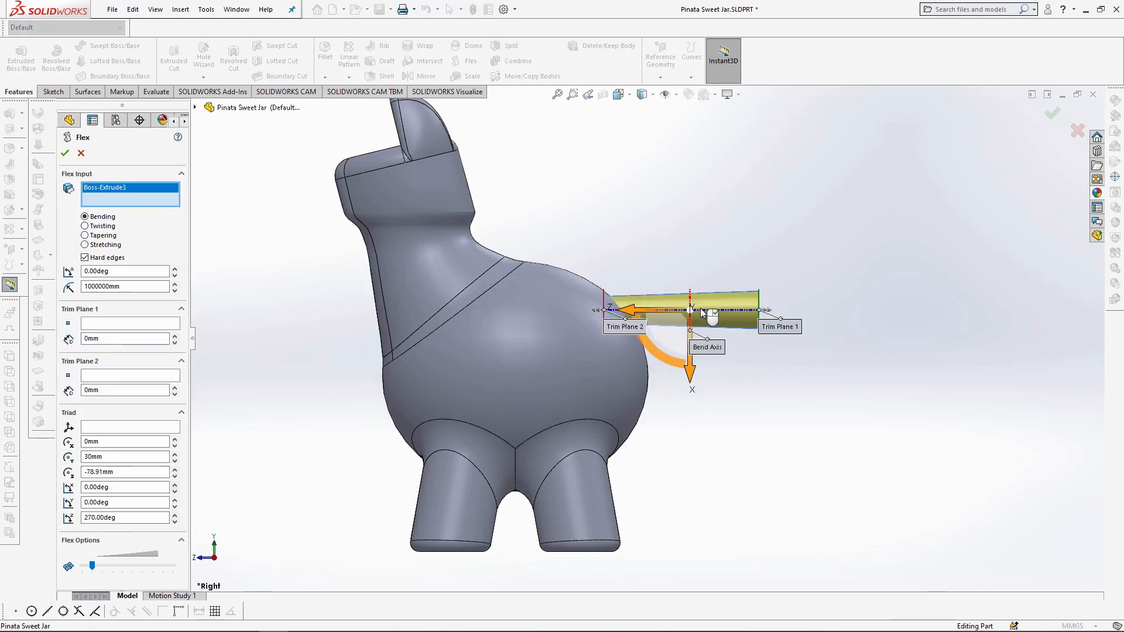
scroll(696, 310, down, 4)
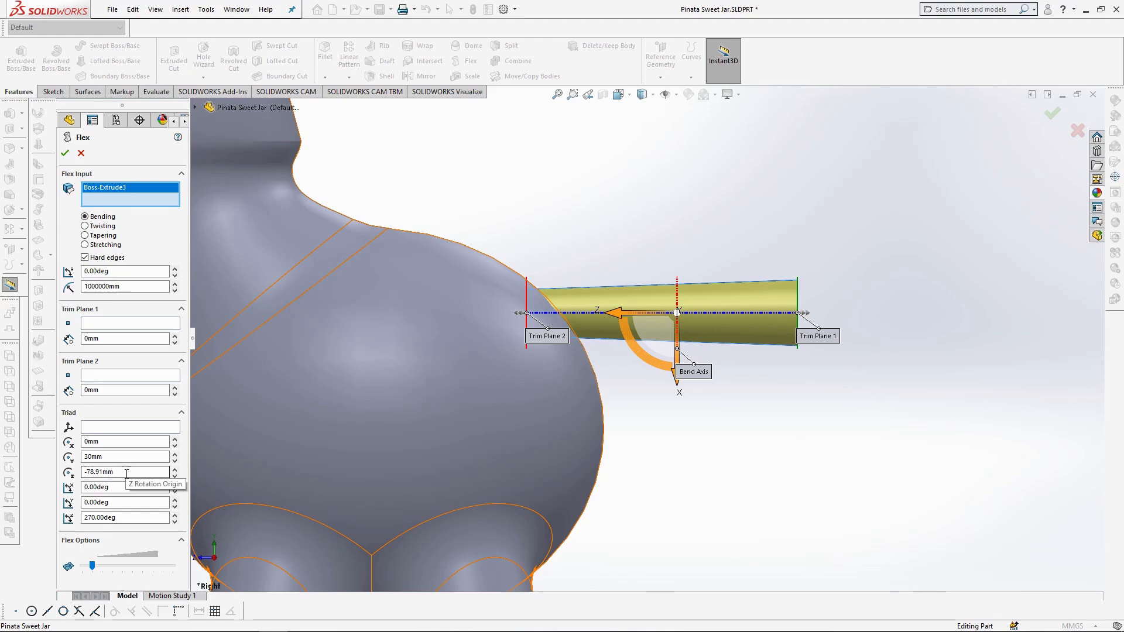
drag(126, 473, 88, 473)
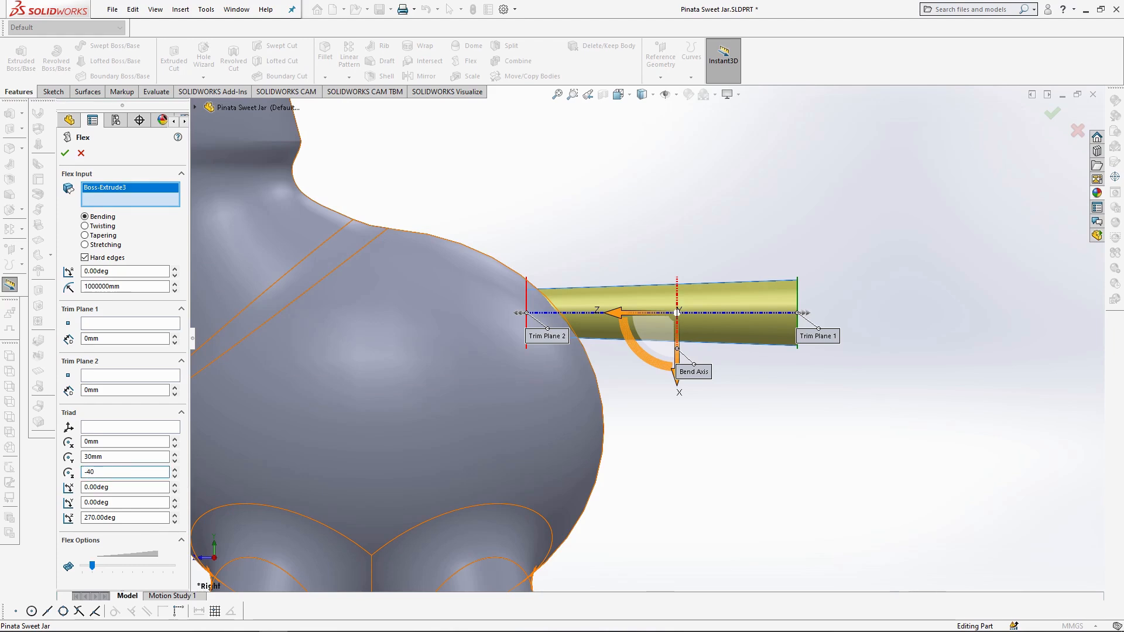
key(Return)
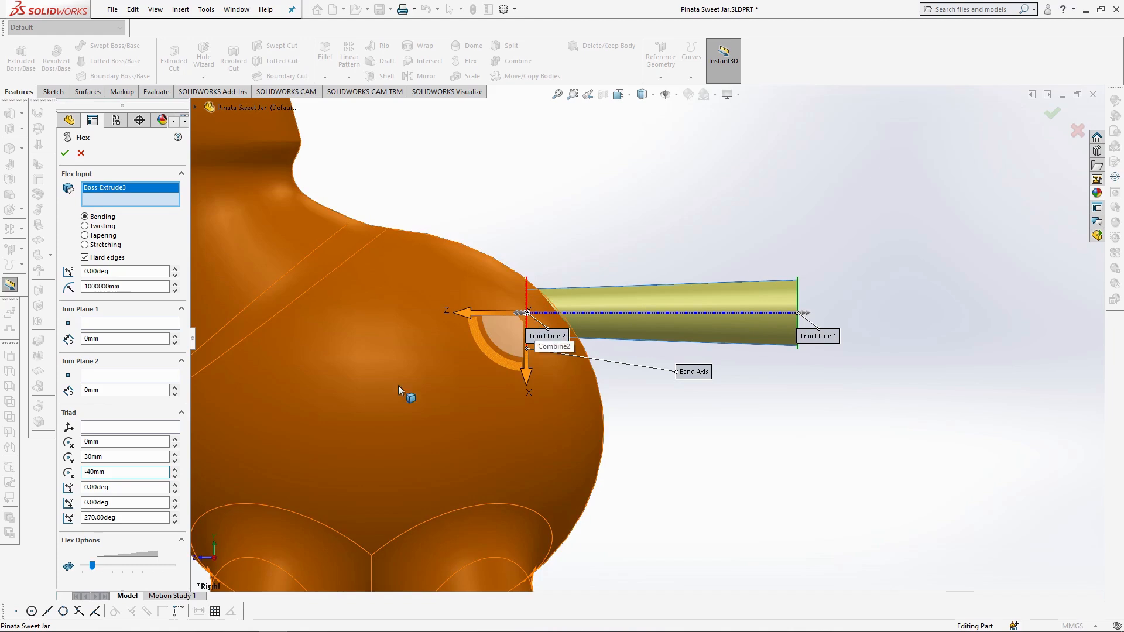
Step: Set the flex triad's Z rotation angle to 0 degrees
drag(132, 518, 54, 523)
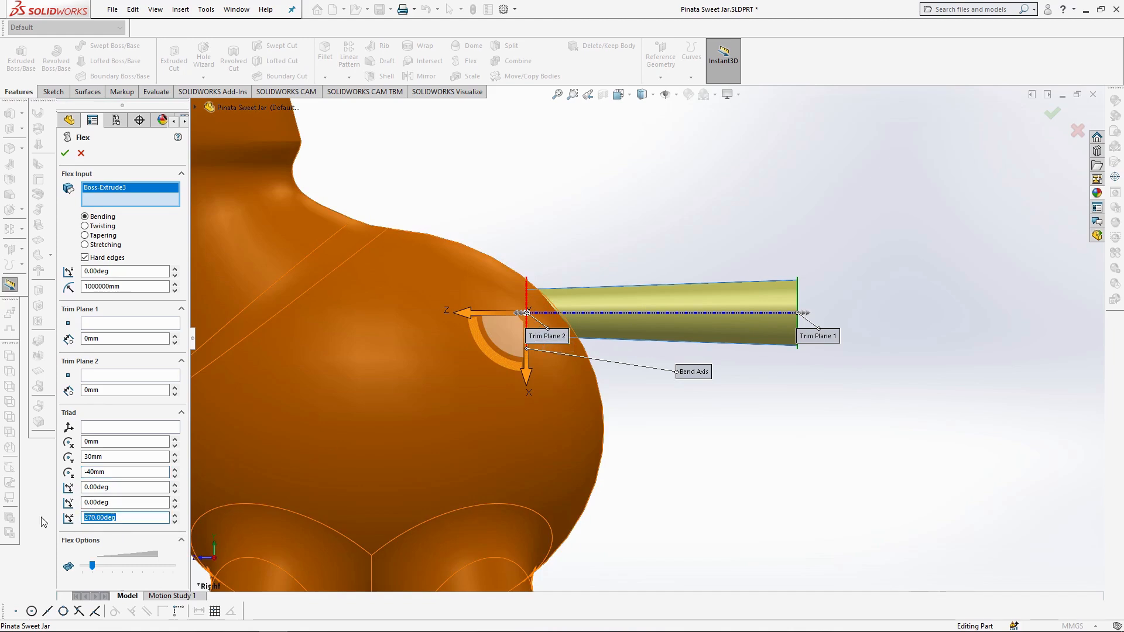
middle_drag(741, 431, 673, 449)
drag(130, 518, 20, 534)
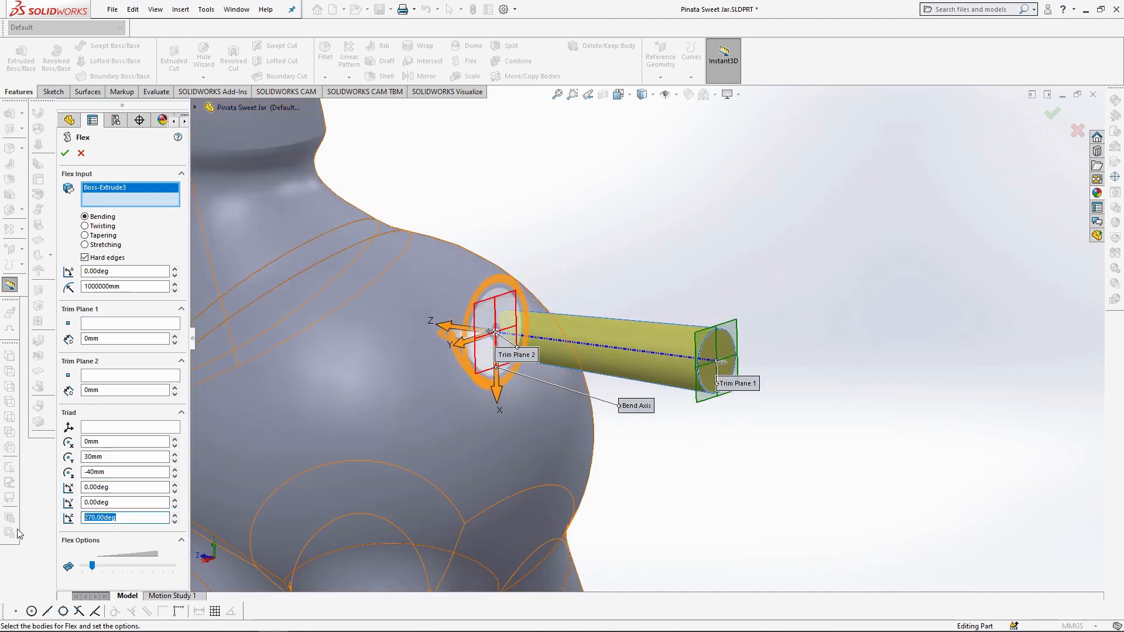
text(0)
key(Return)
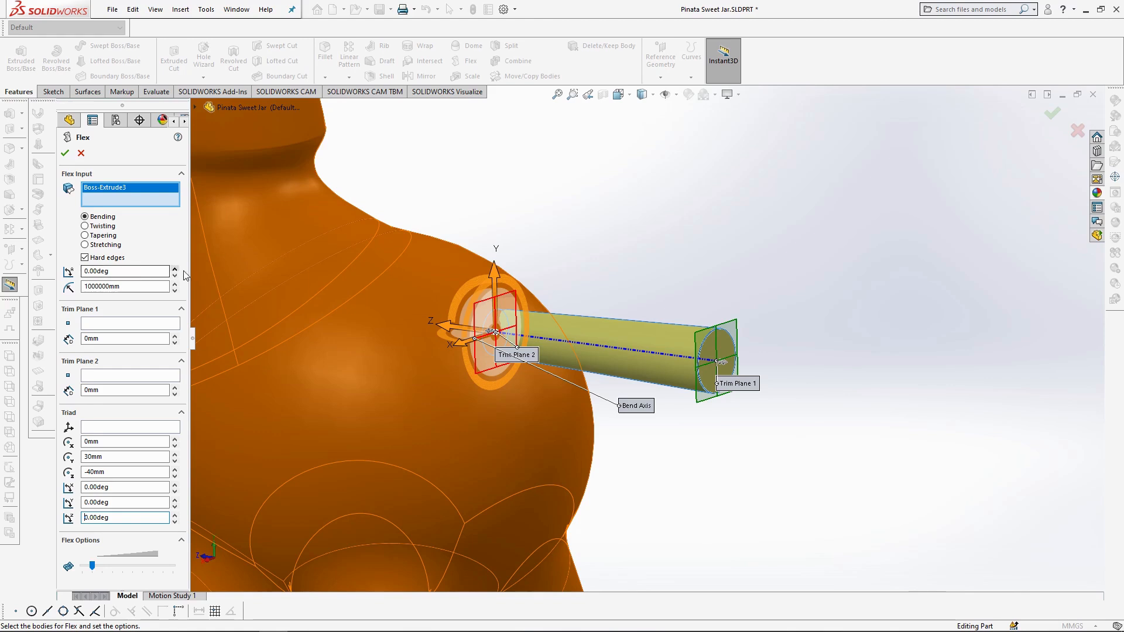
Step: Set the bend angle to 105 degrees so the tail curves downward, and accept the Flex
text(05)
key(Return)
scroll(605, 428, up, 5)
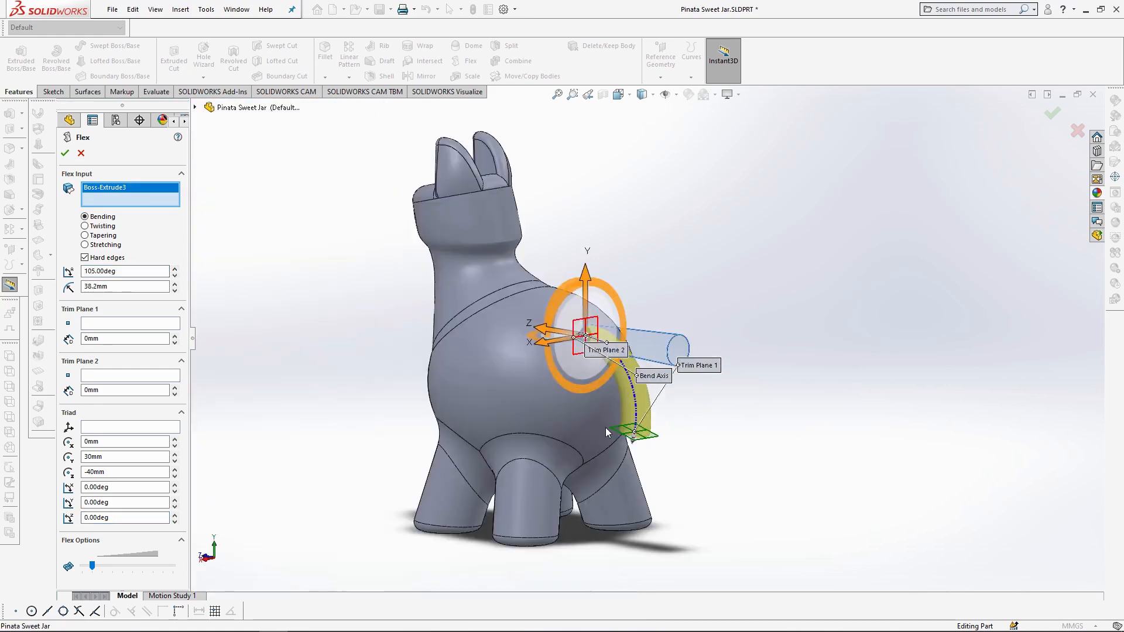
click(618, 94)
click(648, 122)
scroll(843, 396, down, 5)
click(65, 153)
Step: Round the edge of the tail's free end with a fillet
click(698, 441)
click(806, 409)
key(Return)
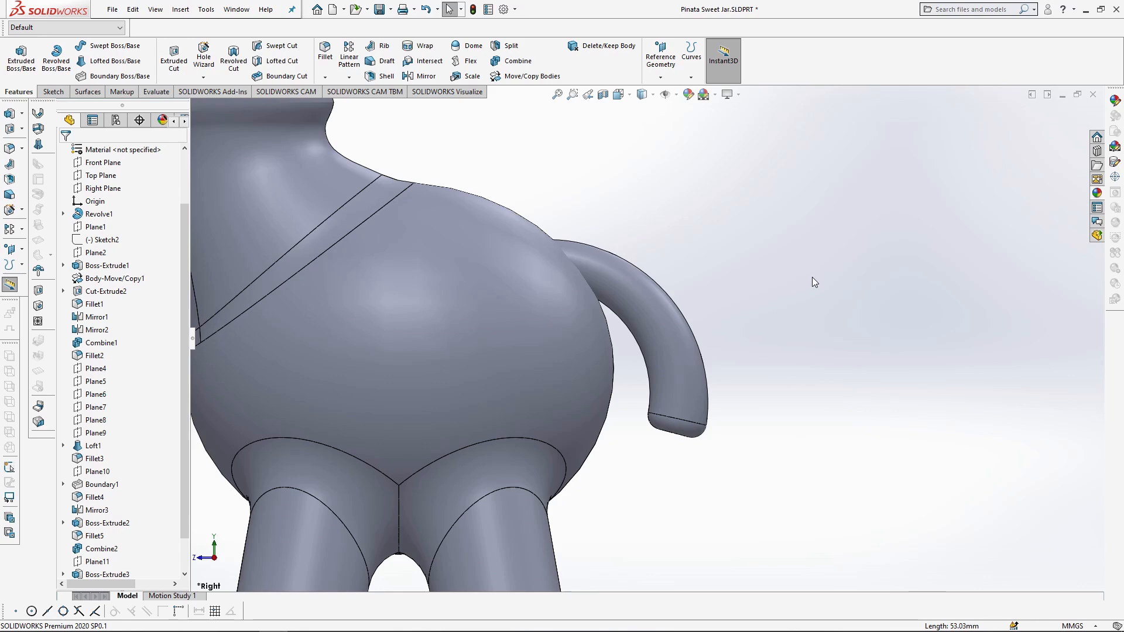
Step: Set up Move/Copy Body on the tail with one copy and expose the translation values
click(618, 94)
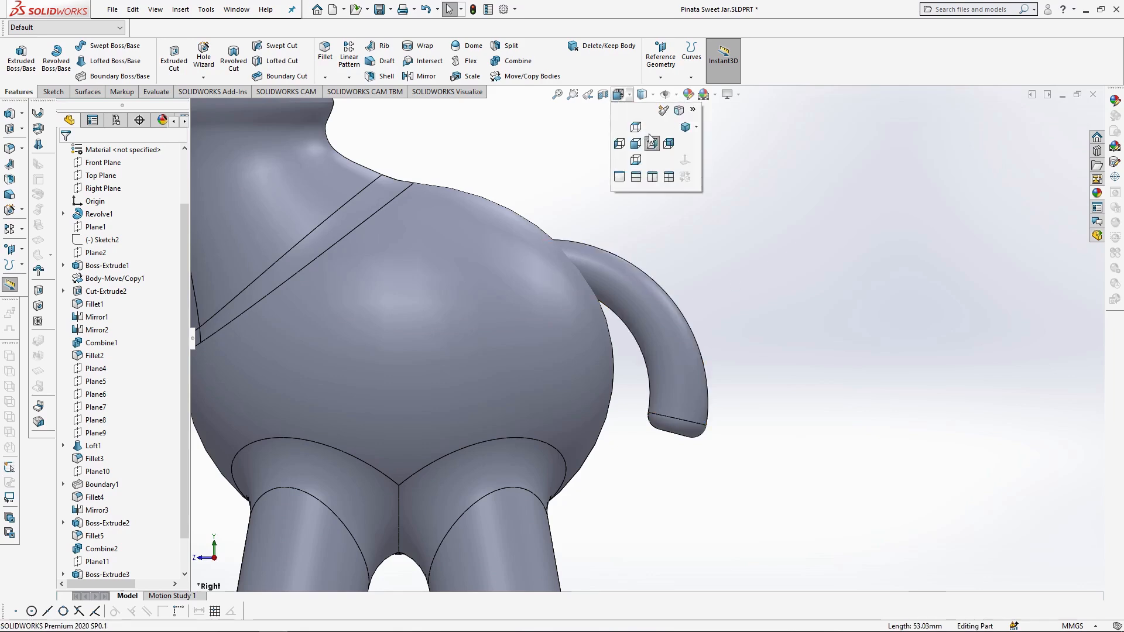
click(669, 143)
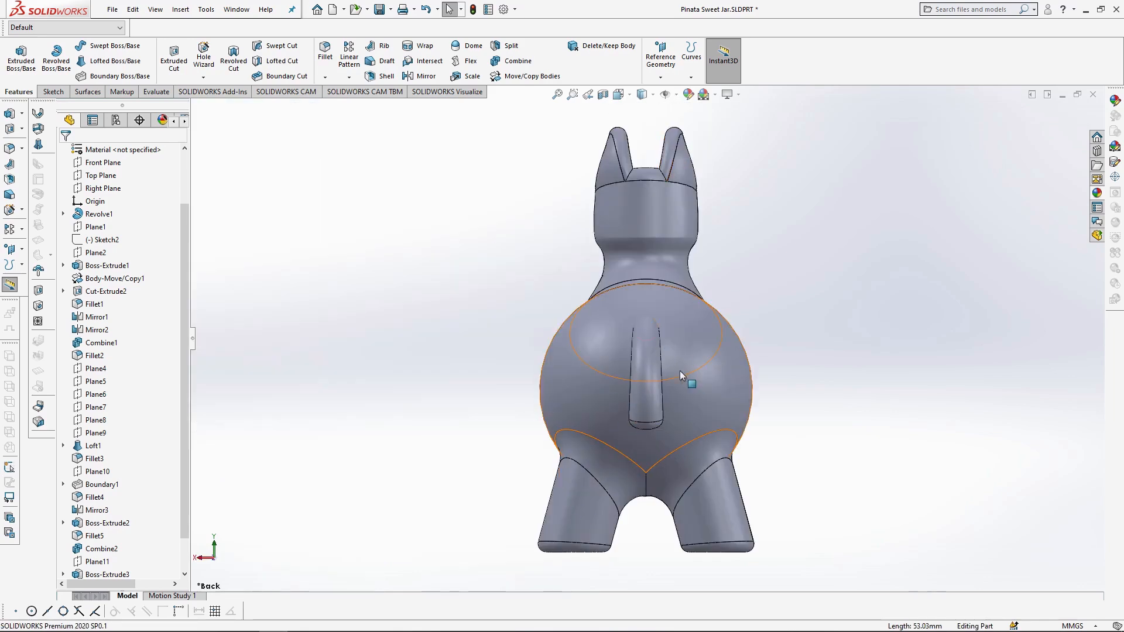
scroll(806, 404, down, 2)
click(526, 76)
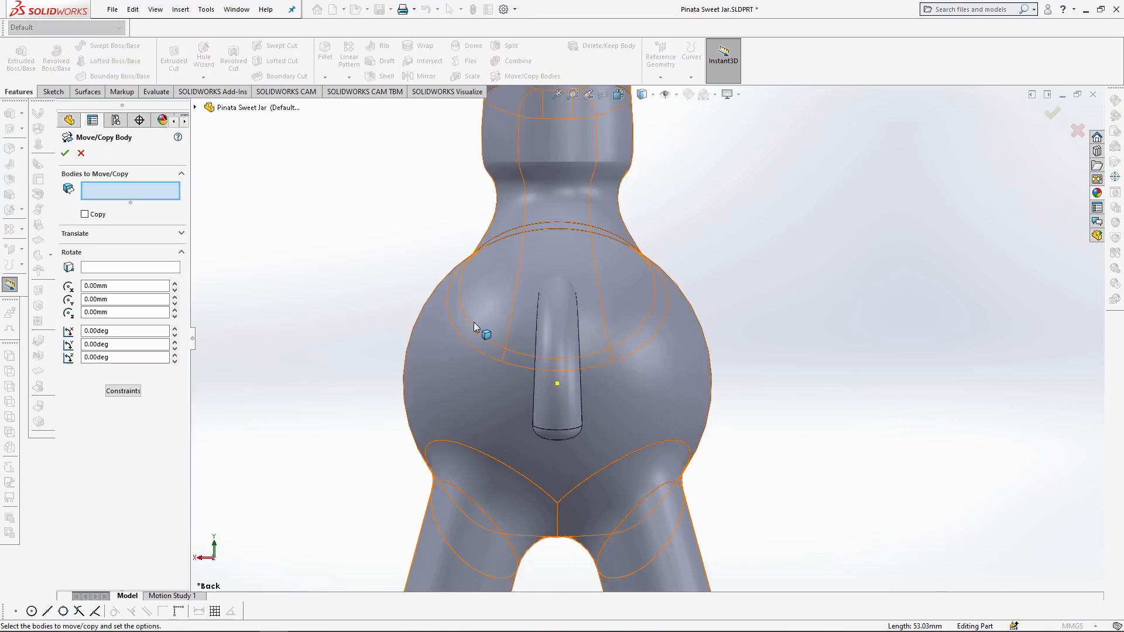
click(562, 347)
click(102, 216)
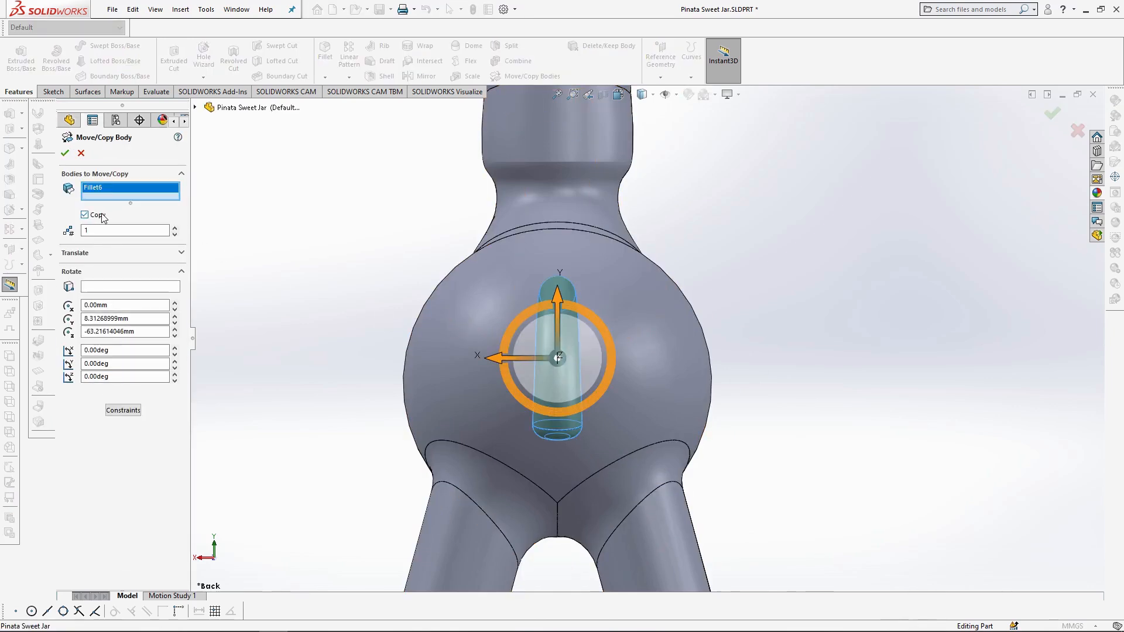
click(182, 253)
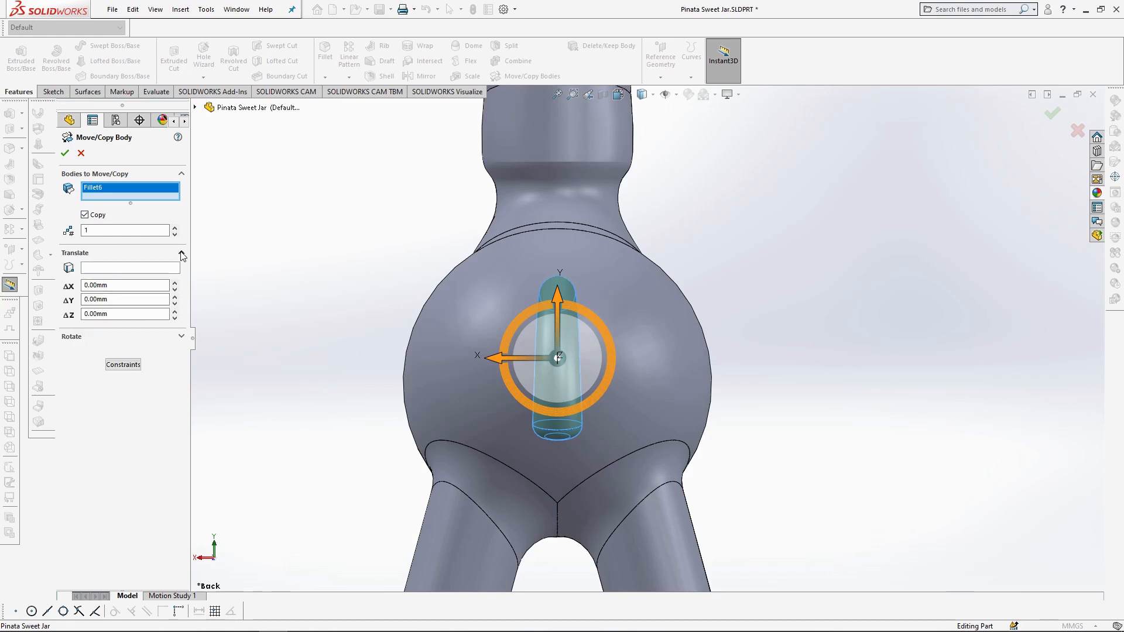
Step: Translate the tail copy by 5 mm in X, -5 mm in Y and 10 mm in Z, and accept it
double_click(133, 286)
text(5)
key(Tab)
text(-5)
key(Tab)
text(10)
key(Tab)
middle_drag(468, 430, 627, 445)
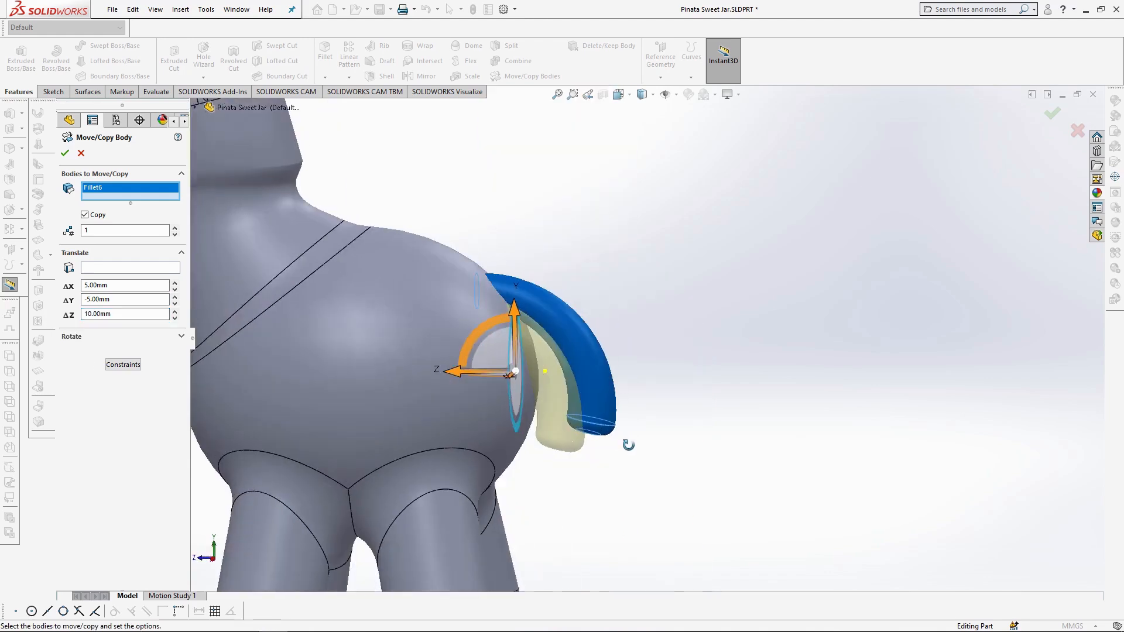
click(619, 94)
click(651, 126)
scroll(849, 463, down, 3)
click(65, 153)
Step: Rotate the copied tail strand by 340 degrees about Y with Move/Copy Body, without making another copy
scroll(855, 263, up, 5)
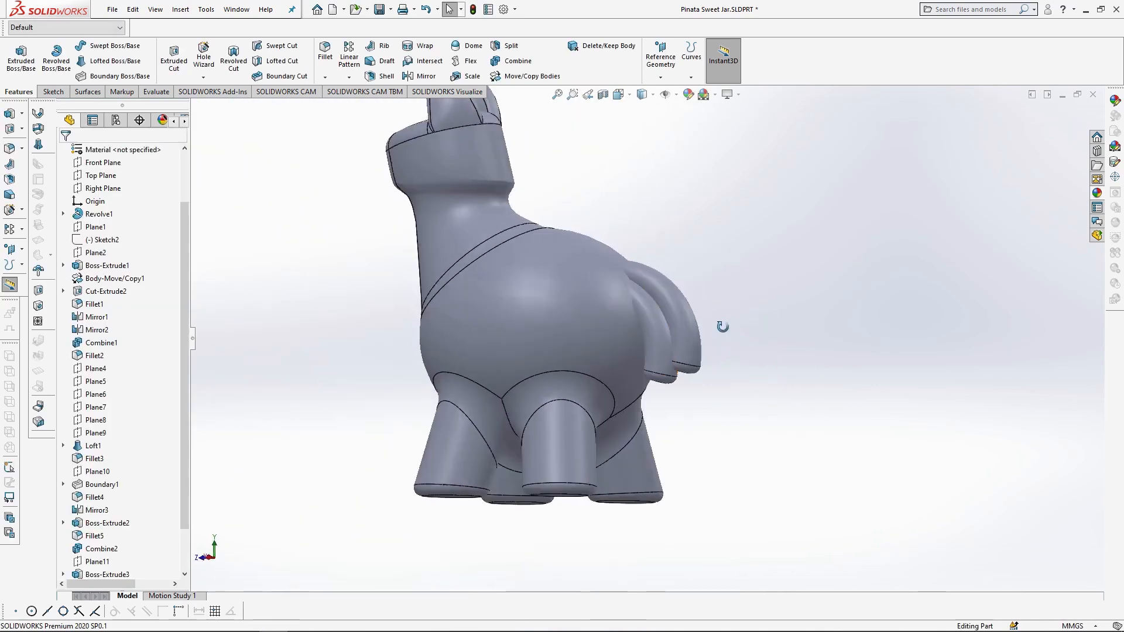
middle_drag(723, 322, 627, 364)
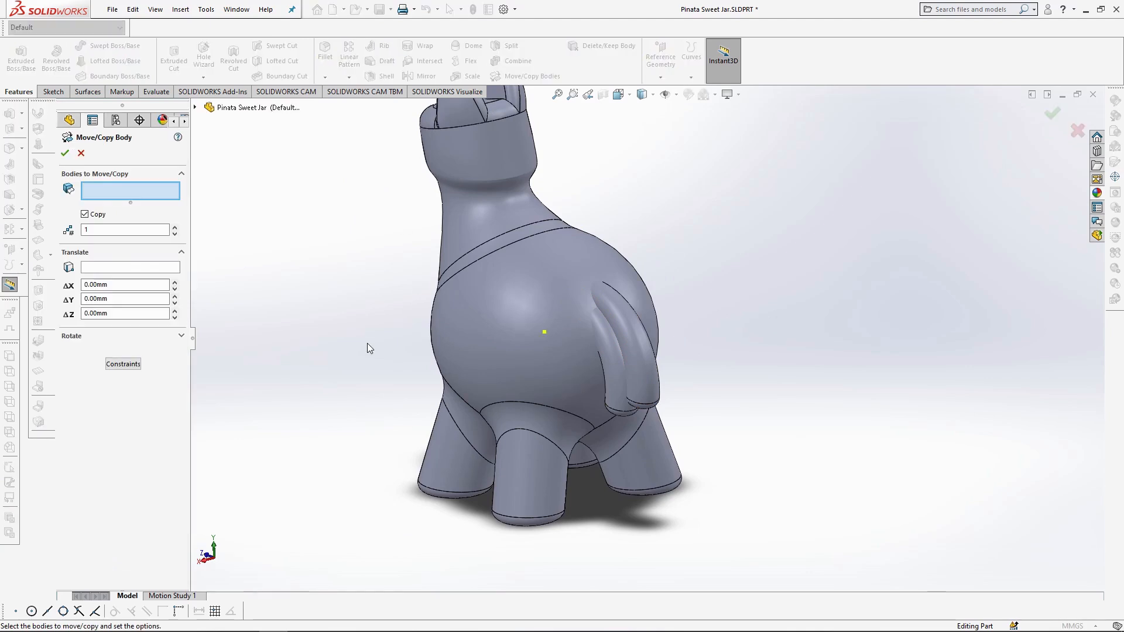
click(609, 371)
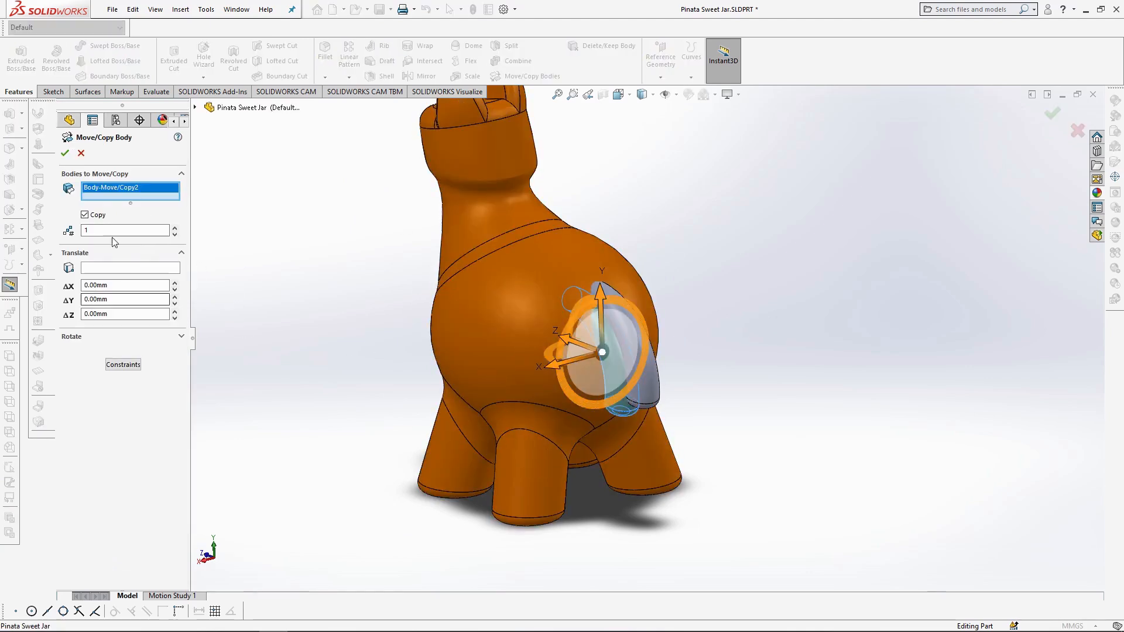
click(85, 215)
click(78, 320)
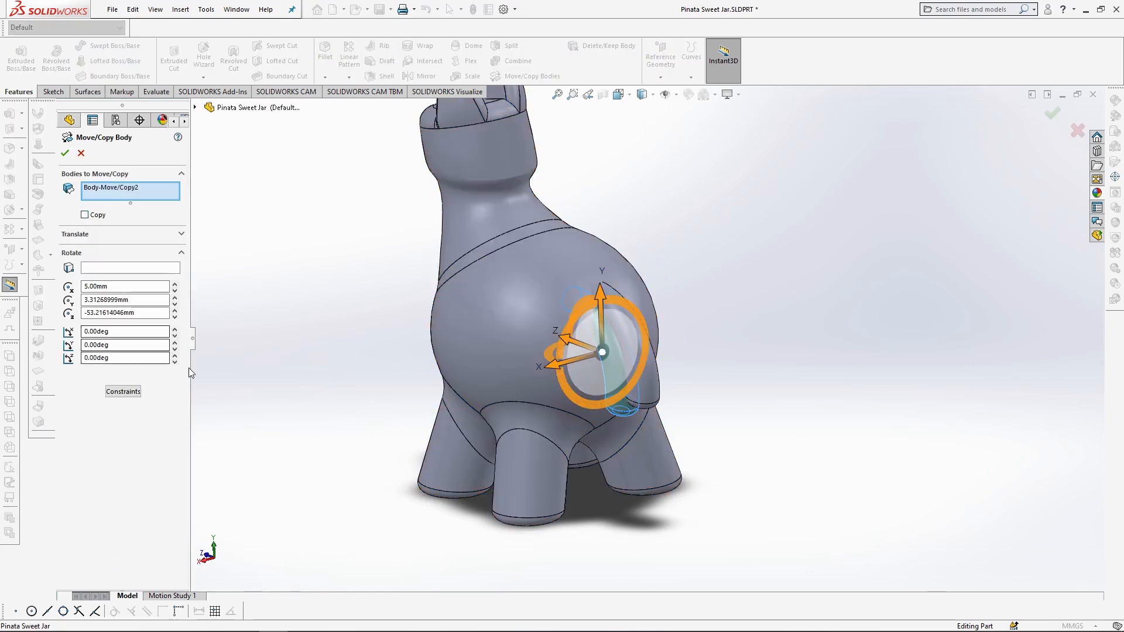
drag(115, 346, 56, 346)
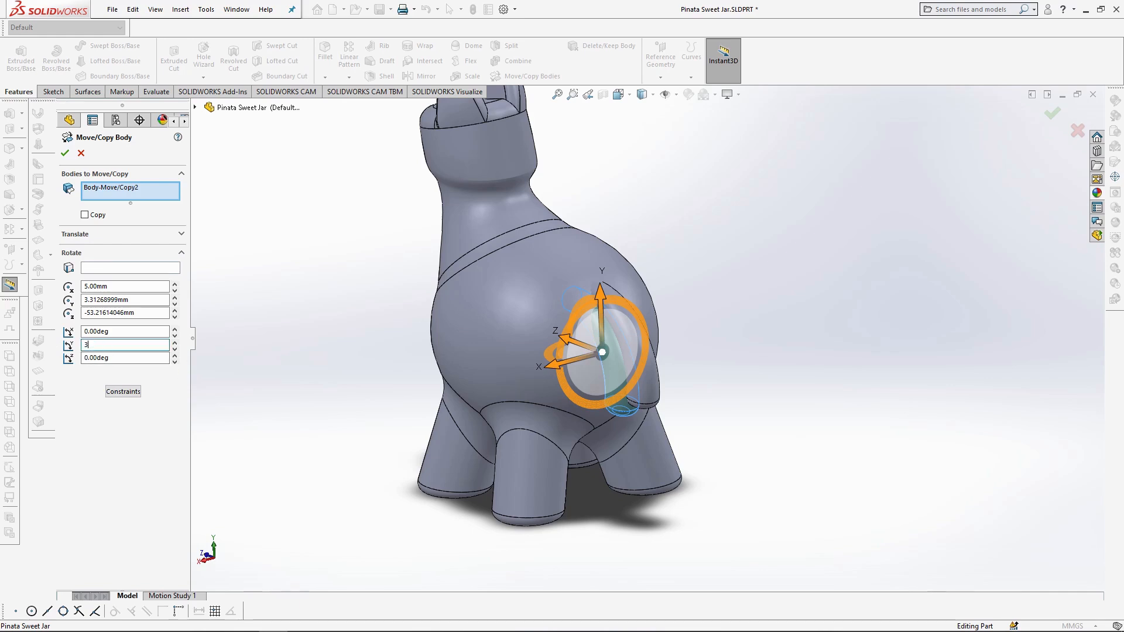
key(Return)
scroll(626, 357, down, 6)
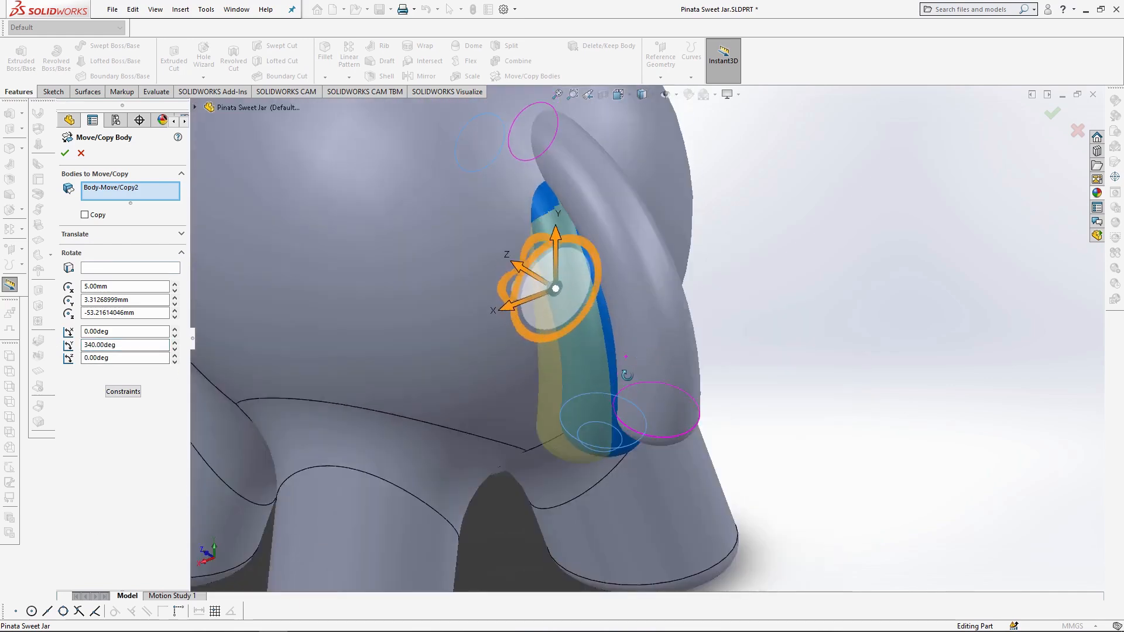
click(64, 153)
Step: Make one copy of the rotated tail strand, translated by -4 mm in Y and 8 mm in Z
scroll(879, 394, up, 4)
middle_drag(880, 414, 795, 365)
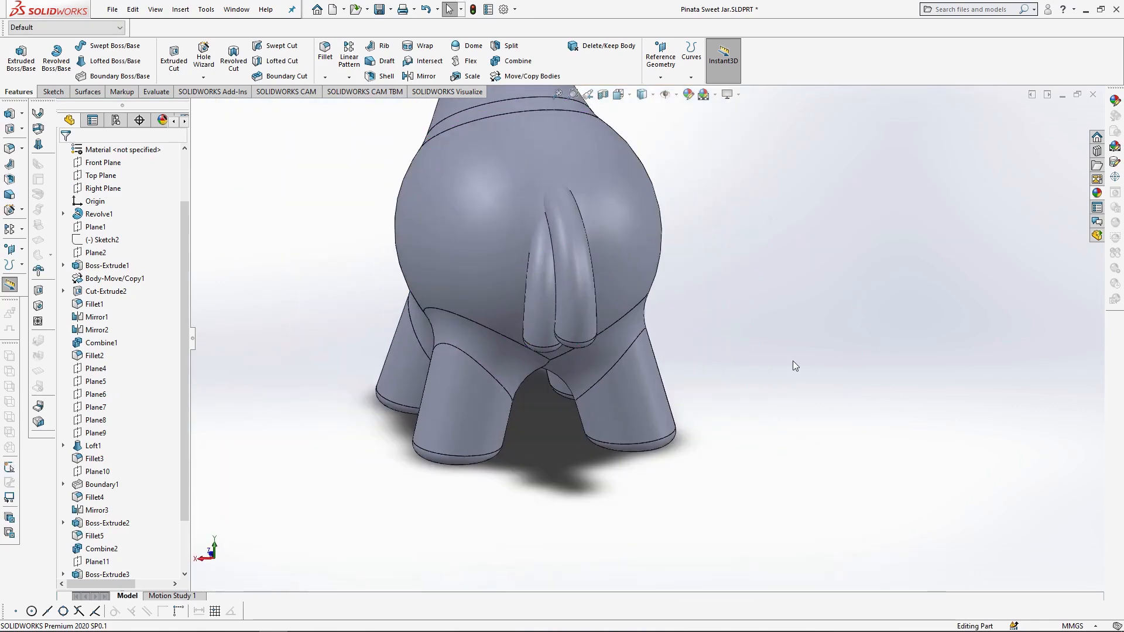
click(527, 83)
click(538, 301)
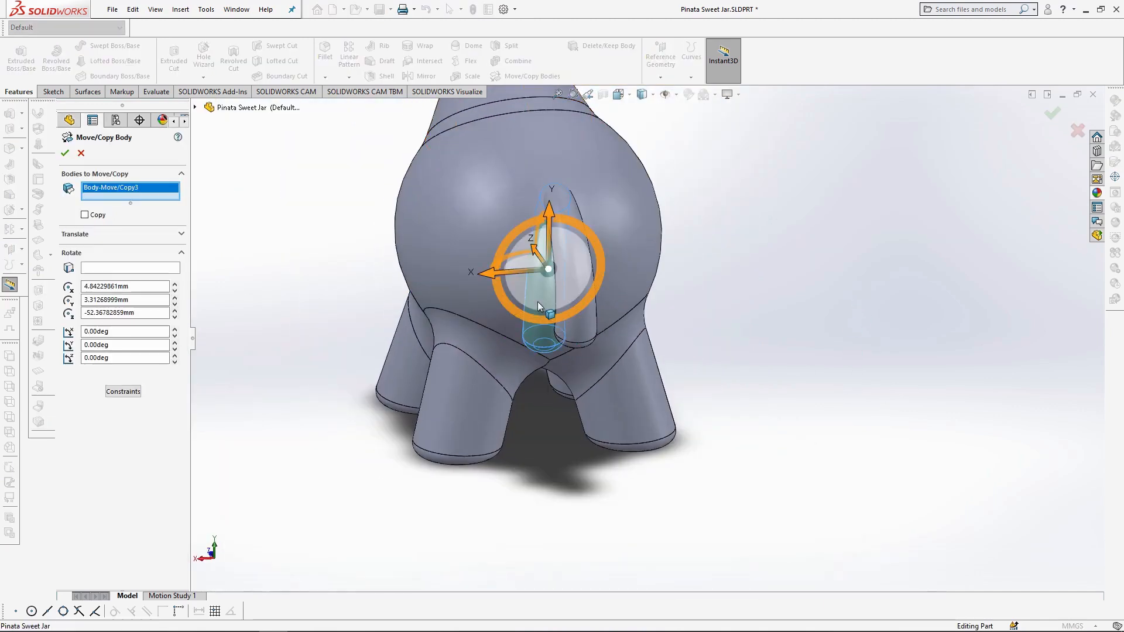
click(85, 215)
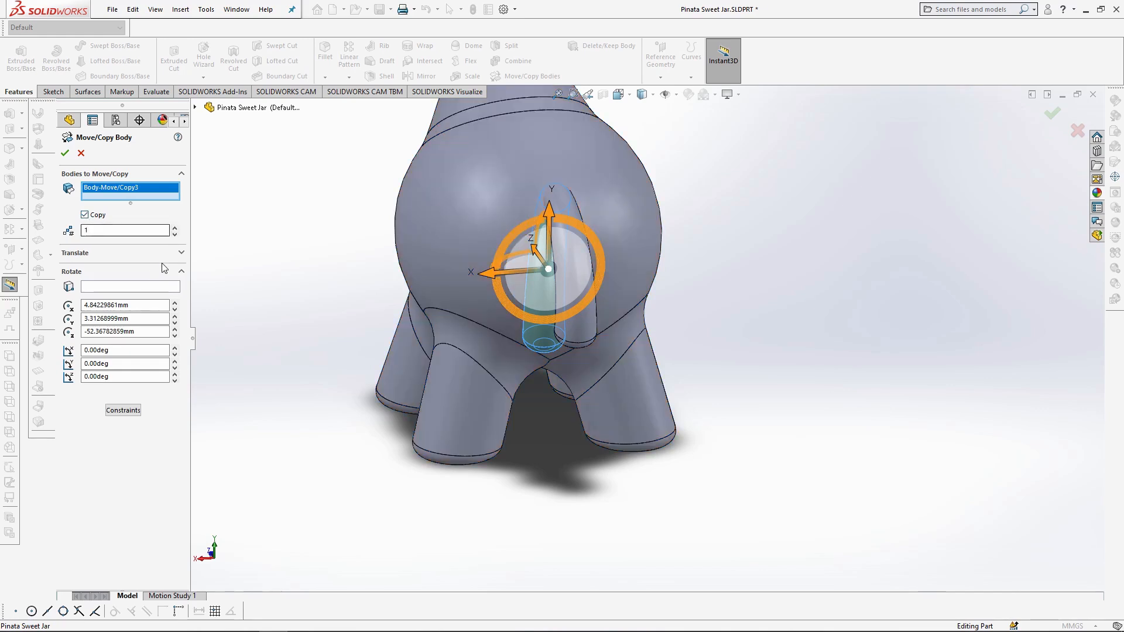
click(183, 254)
double_click(124, 301)
text(-4)
key(Return)
middle_drag(468, 404, 515, 387)
scroll(605, 369, down, 2)
text(8)
key(Return)
click(66, 153)
Step: Rotate the newest side strand by 335 degrees about Y with Move/Copy Body, with copying switched off
middle_drag(509, 300, 541, 275)
click(535, 80)
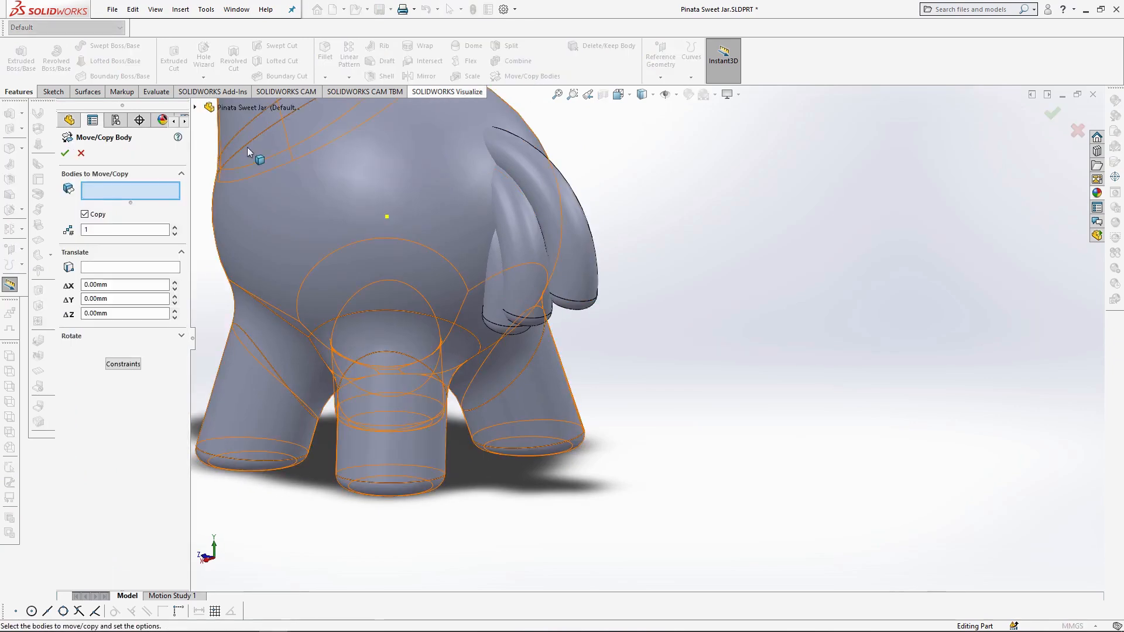
click(84, 214)
click(433, 269)
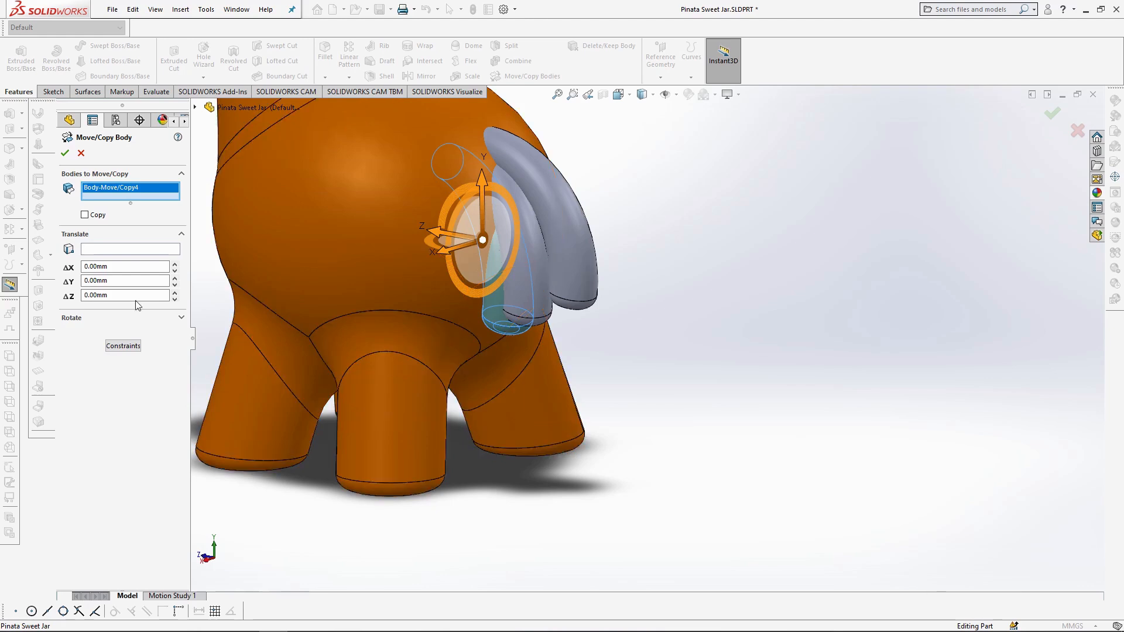
click(80, 318)
drag(130, 345, 50, 345)
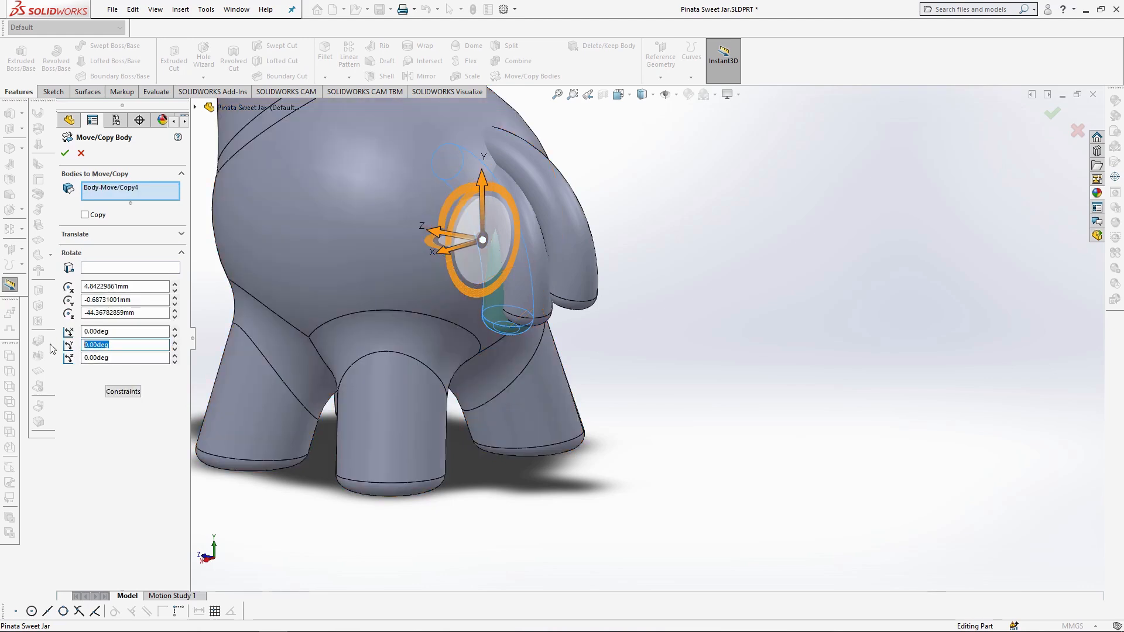
text(335)
key(Return)
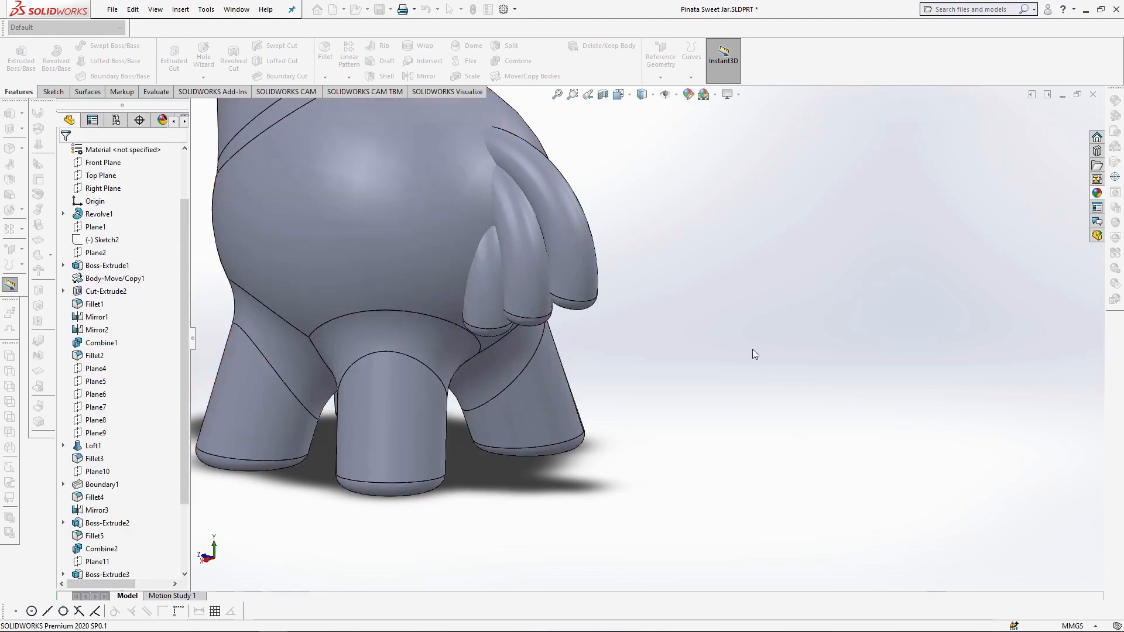
Step: Make one copy of the original central tail strand, translated by -8 mm in Y and 10 mm in Z
middle_drag(774, 401, 690, 258)
click(526, 76)
click(562, 337)
click(85, 214)
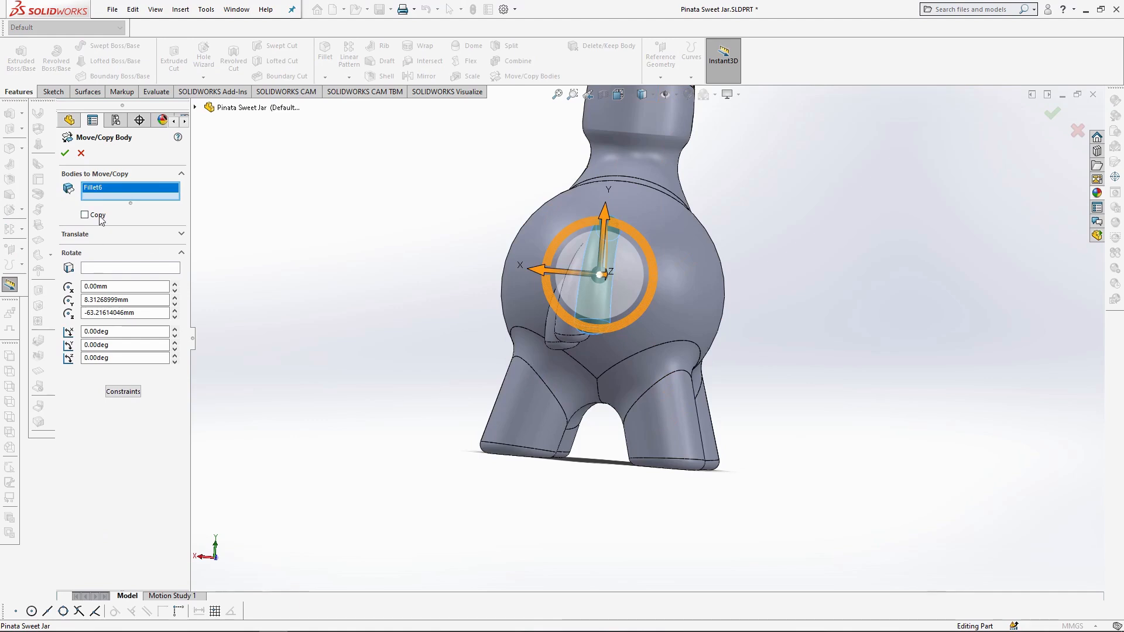
key(ctrl+3)
scroll(670, 407, down, 3)
click(78, 254)
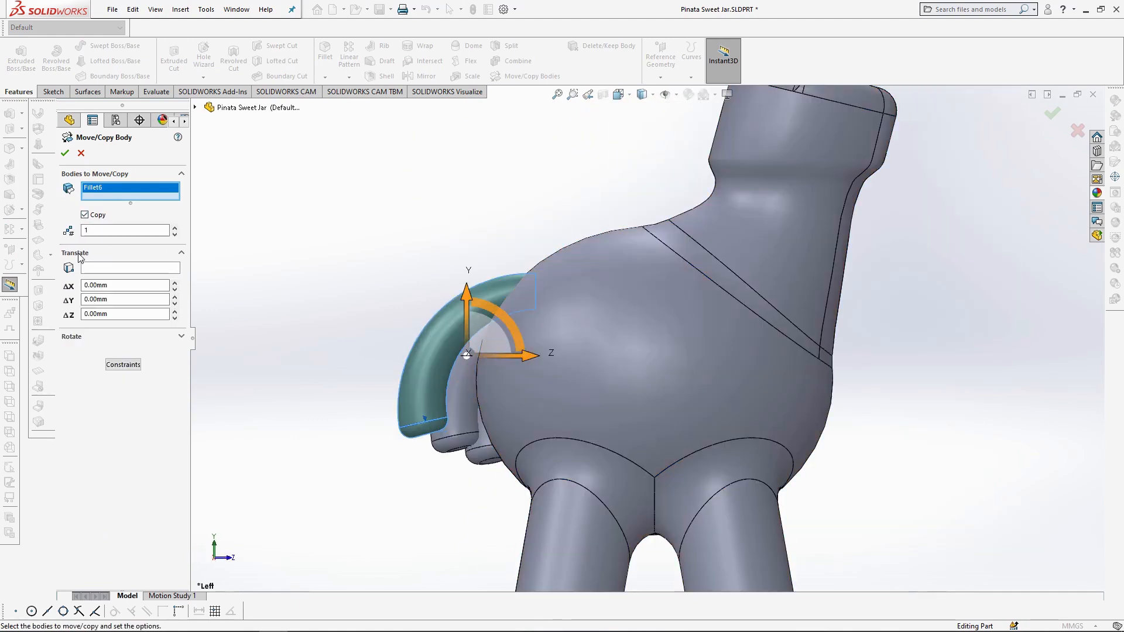
click(125, 290)
key(Tab)
text(-8)
key(Return)
click(117, 311)
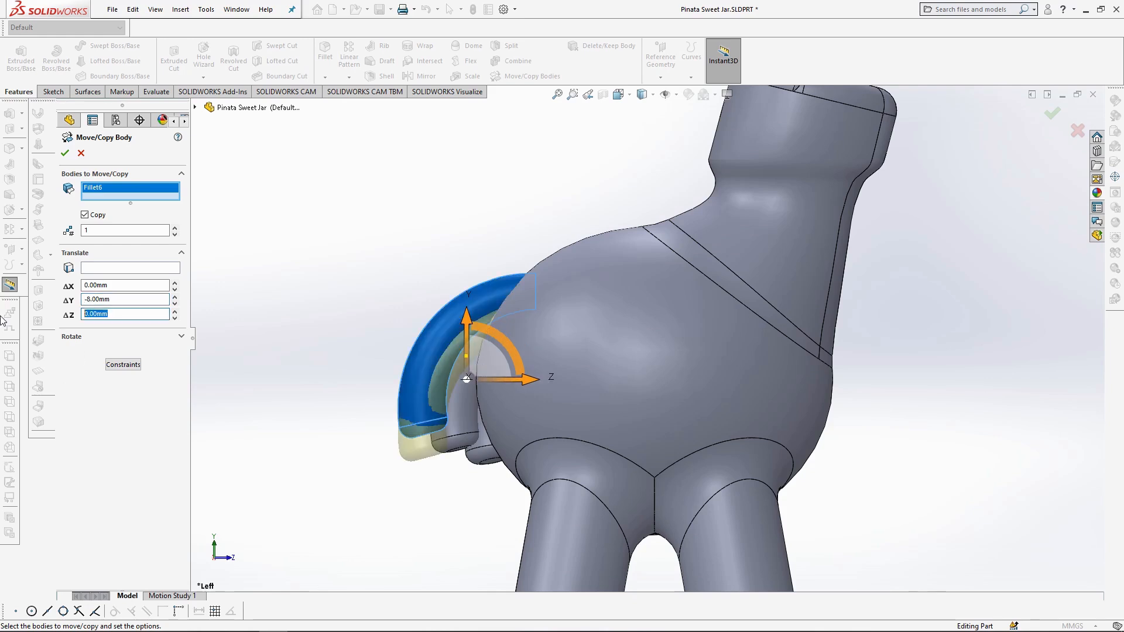
key(Return)
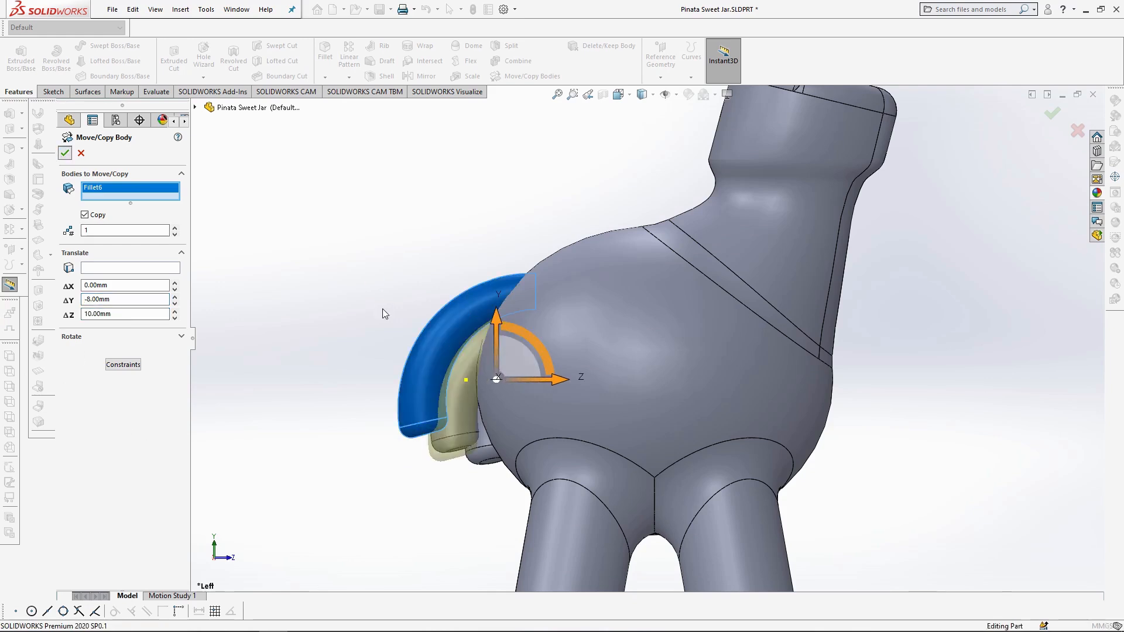
key(Return)
Step: Copy the second central strand once more, translated by -6 mm in Y and 8 mm in Z
click(516, 79)
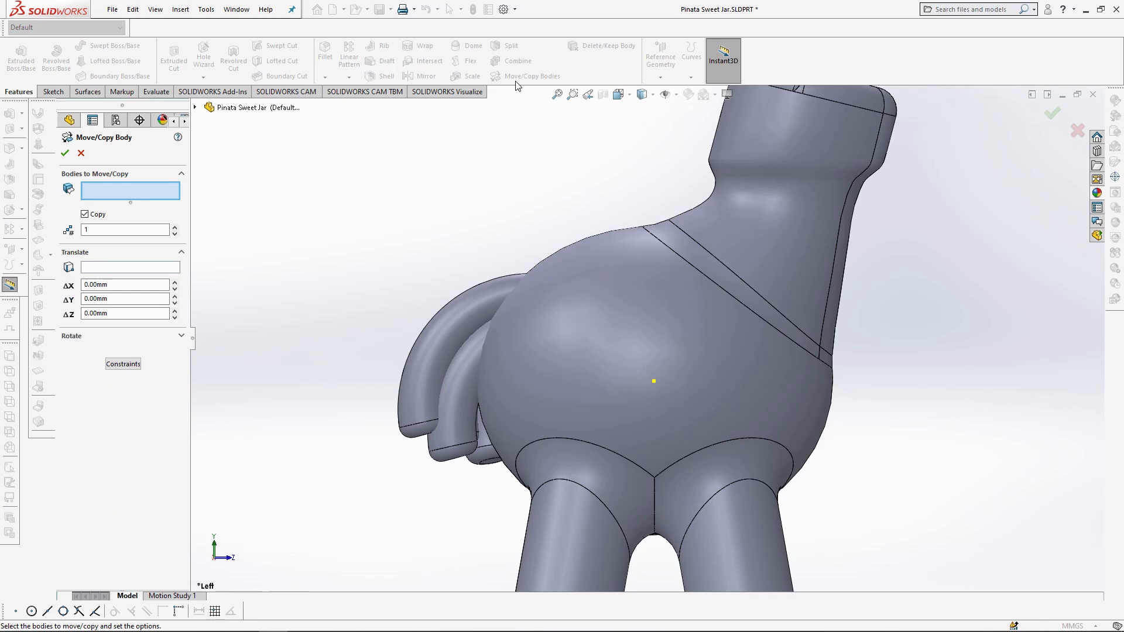
click(450, 395)
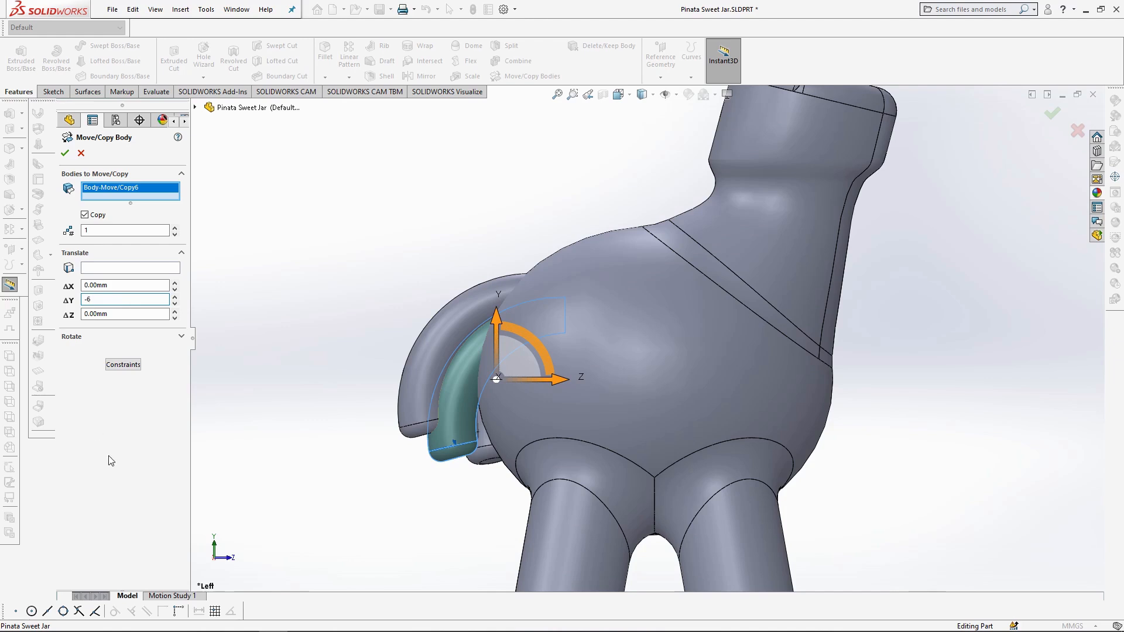
key(Return)
drag(111, 315, 72, 318)
text(8)
key(Return)
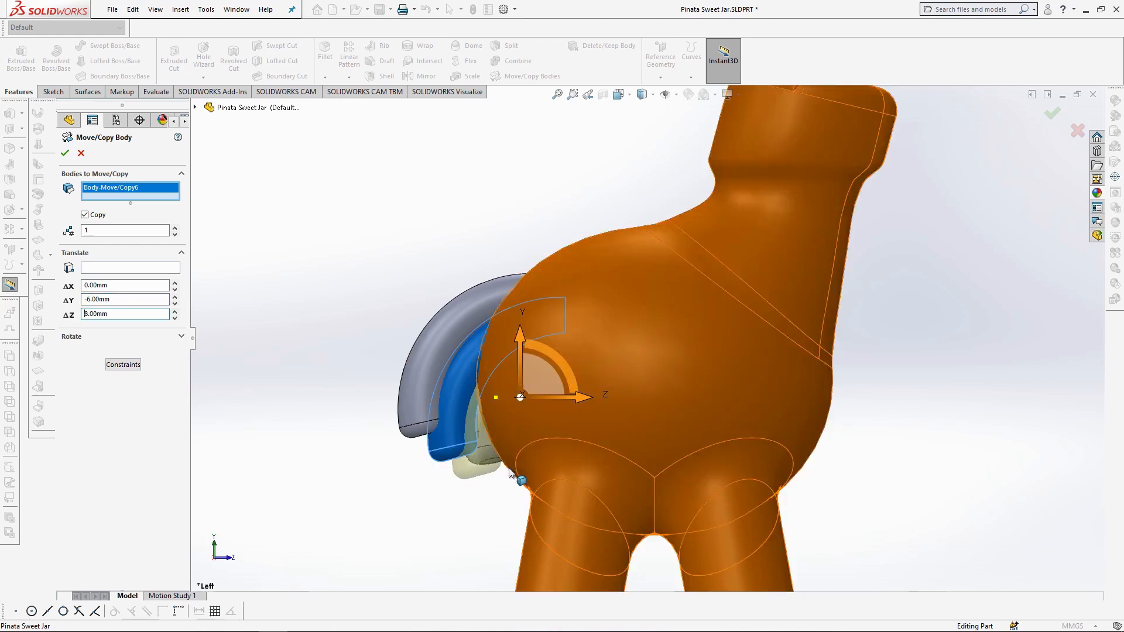
click(65, 153)
Step: Mirror the two angled side strands of the tail about the Right Plane as bodies
middle_drag(424, 381, 568, 479)
scroll(117, 264, up, 3)
click(101, 252)
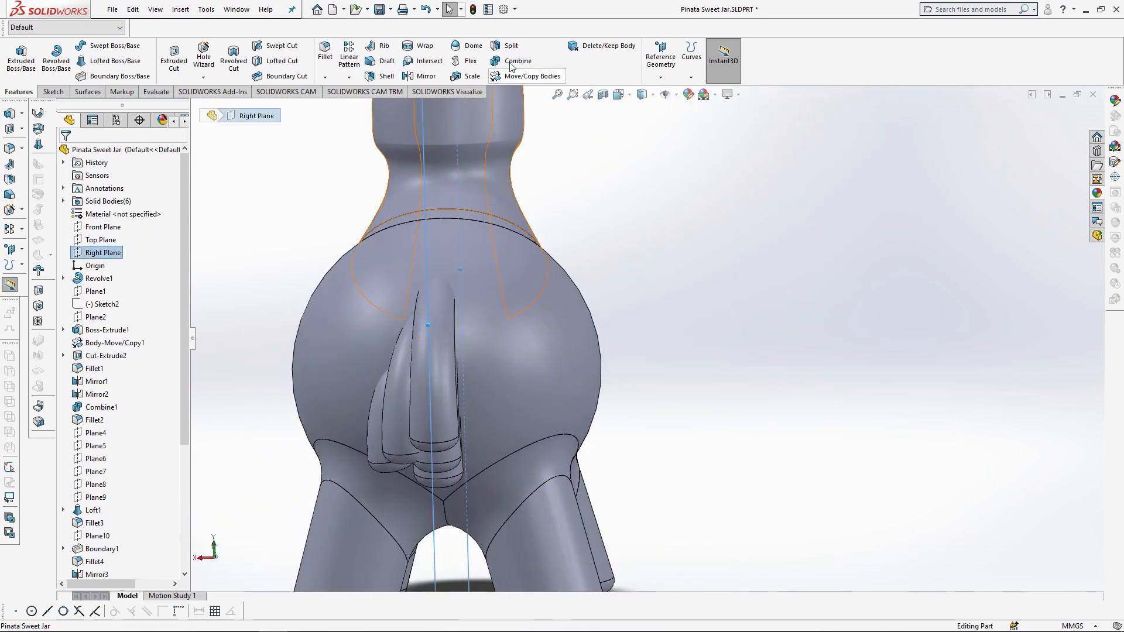
click(421, 76)
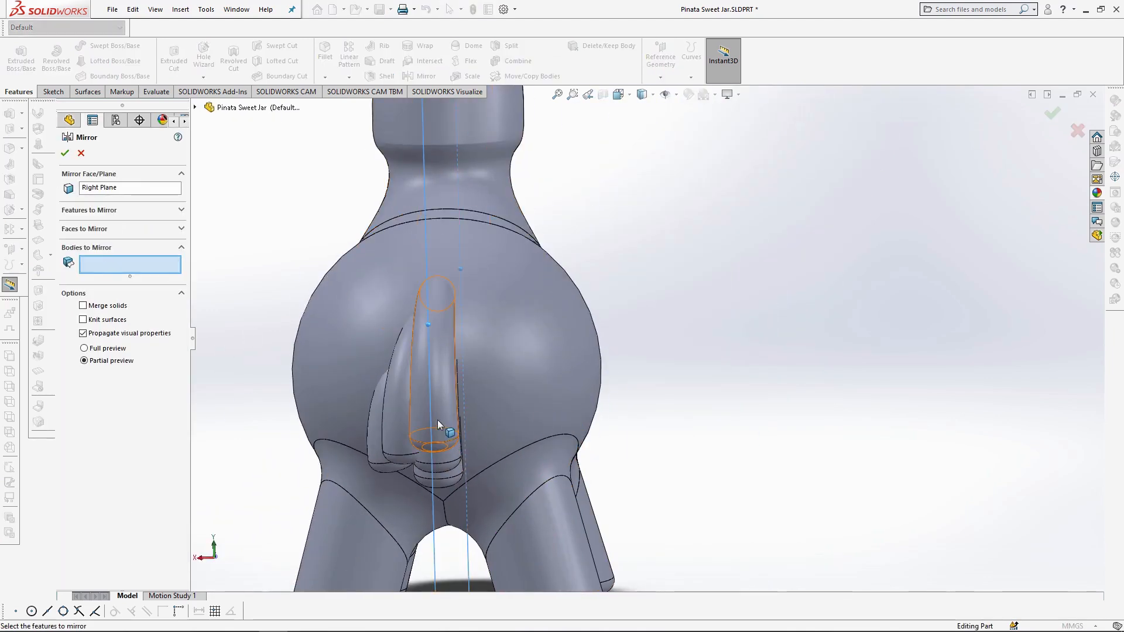
click(397, 414)
click(443, 374)
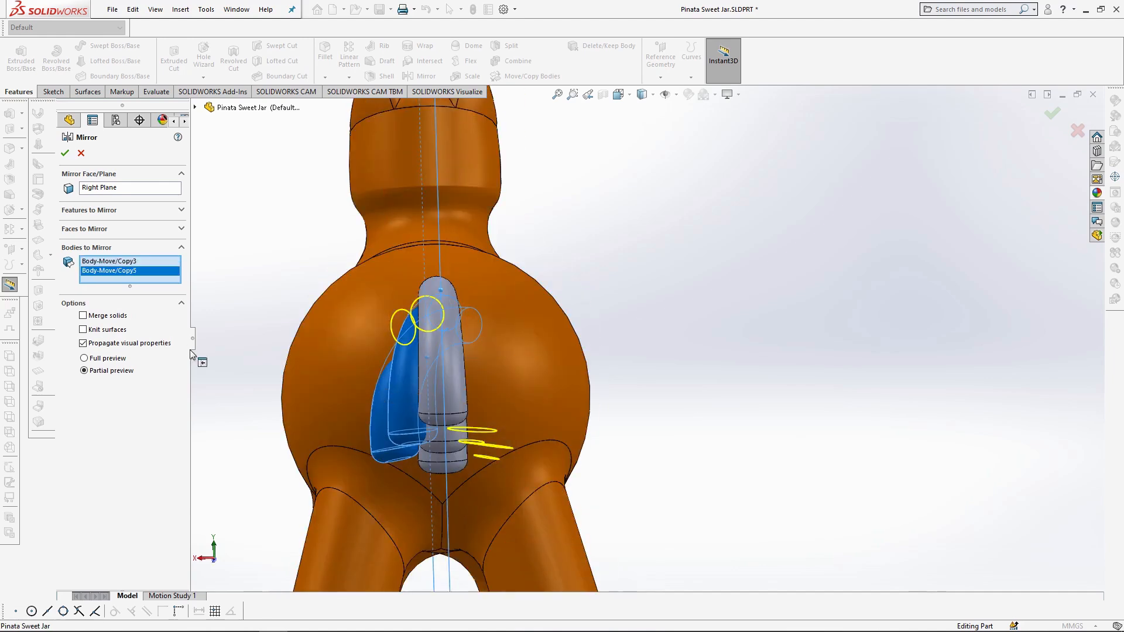
click(65, 154)
Step: Combine all the tail strands with the main body into one solid using the Add operation
middle_drag(445, 363, 672, 408)
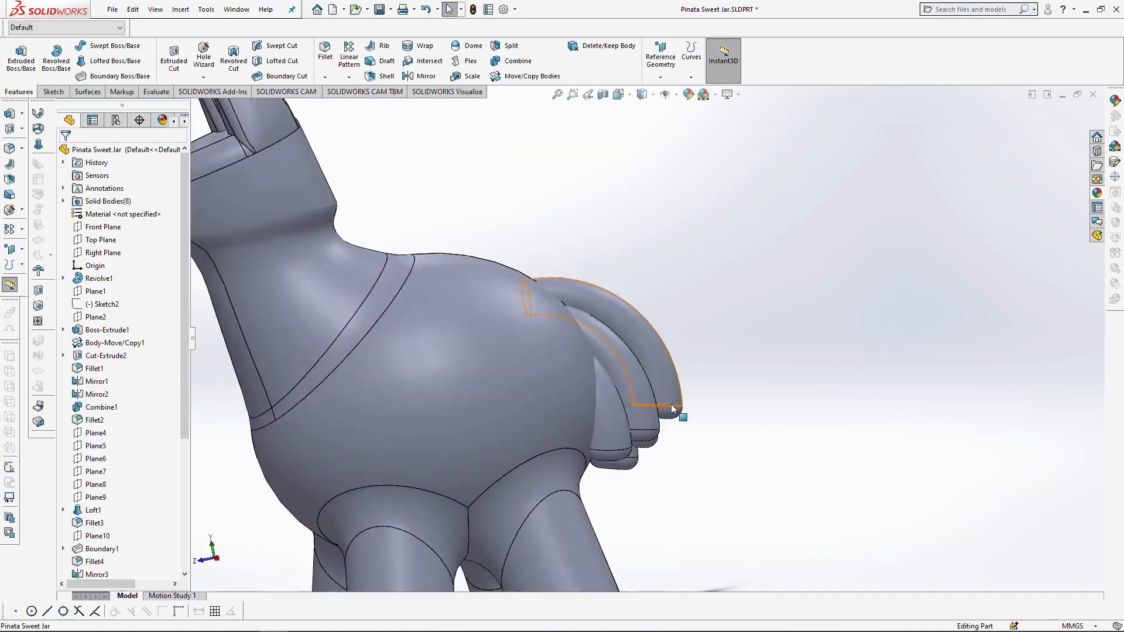
scroll(671, 404, up, 5)
click(517, 68)
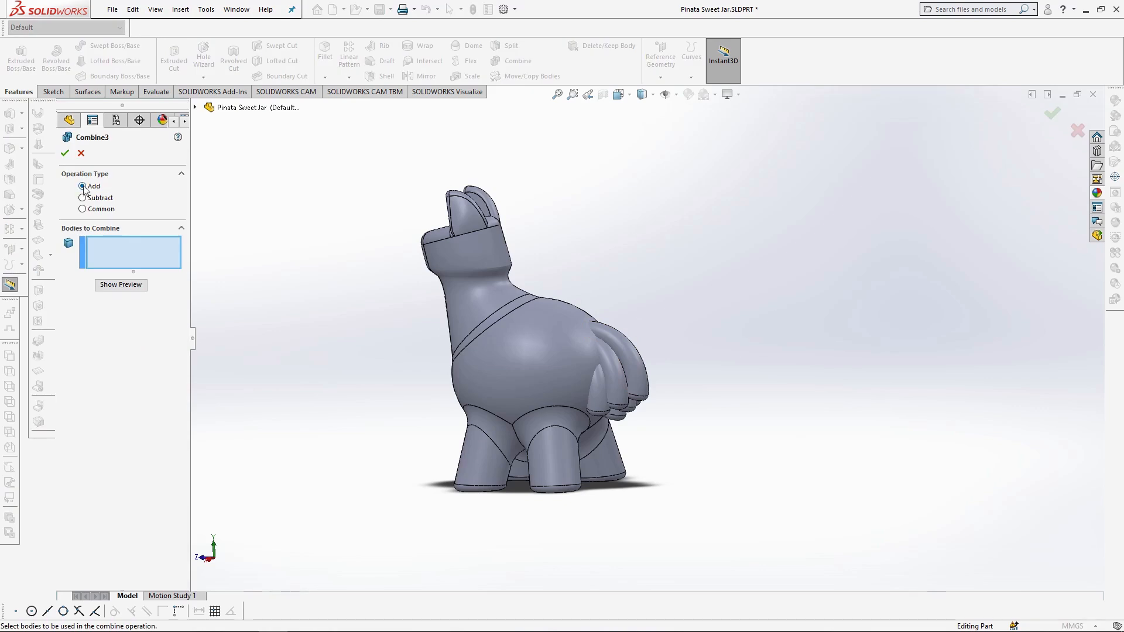
drag(767, 284, 608, 410)
click(481, 459)
click(66, 154)
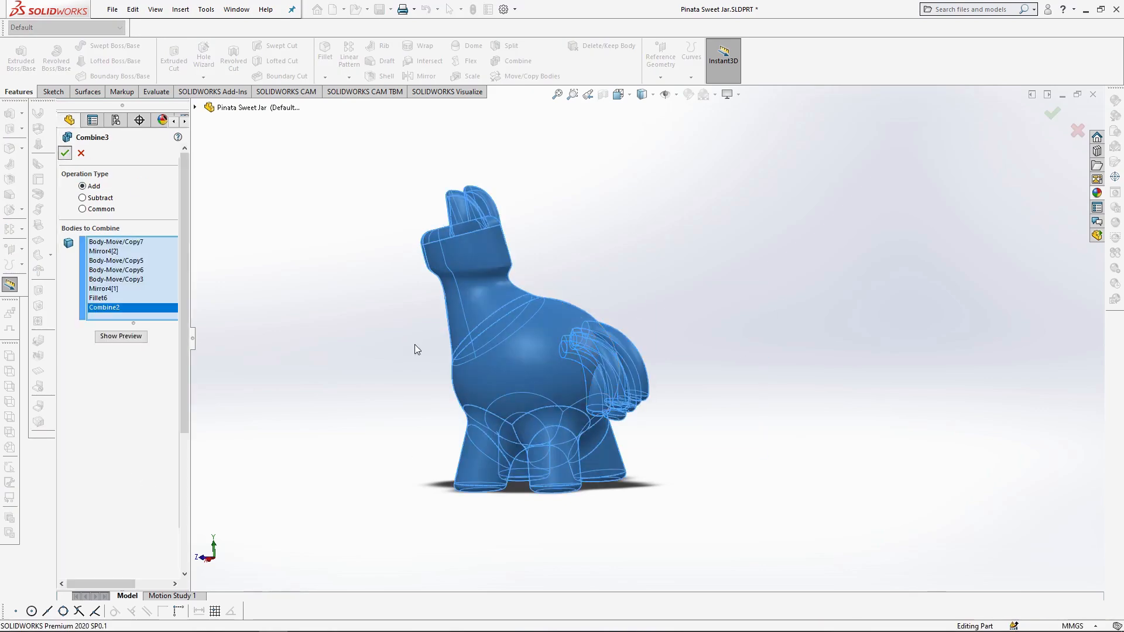
Step: Switch to the Right view and save the part
click(618, 94)
click(659, 155)
key(ctrl+s)
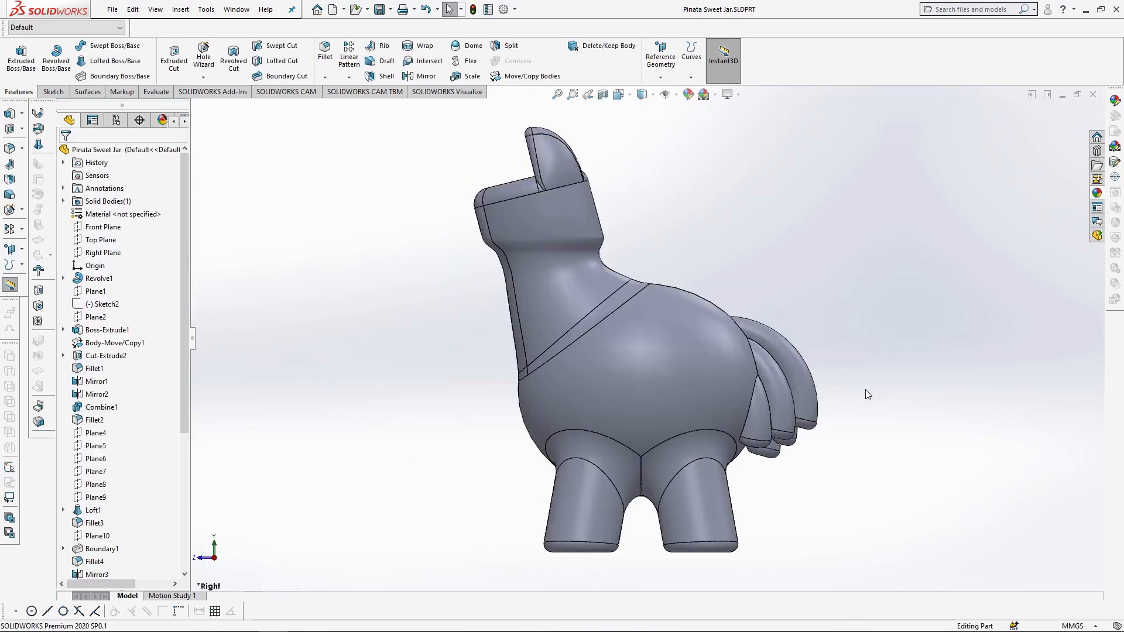
Step: Apply a 3 mm fillet to the edges where the upper tail strands meet their neighbouring strands on both sides
click(325, 50)
middle_drag(837, 363, 667, 387)
click(739, 410)
click(710, 437)
click(611, 444)
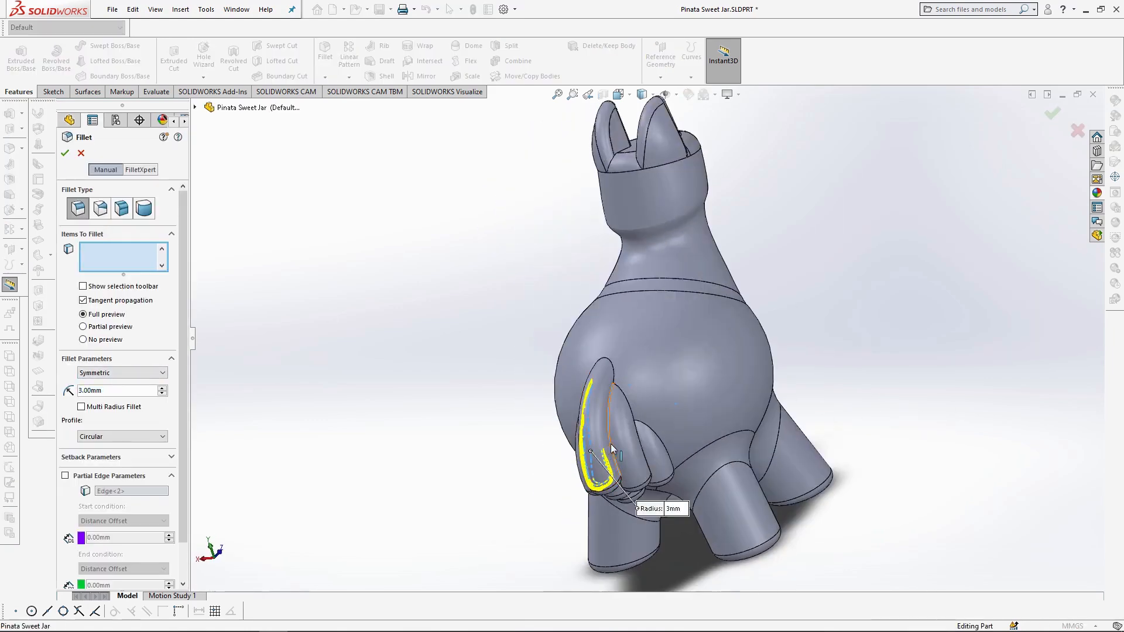
click(643, 448)
click(612, 365)
click(587, 401)
middle_drag(587, 402, 714, 383)
click(632, 404)
scroll(662, 351, down, 5)
right_click(583, 325)
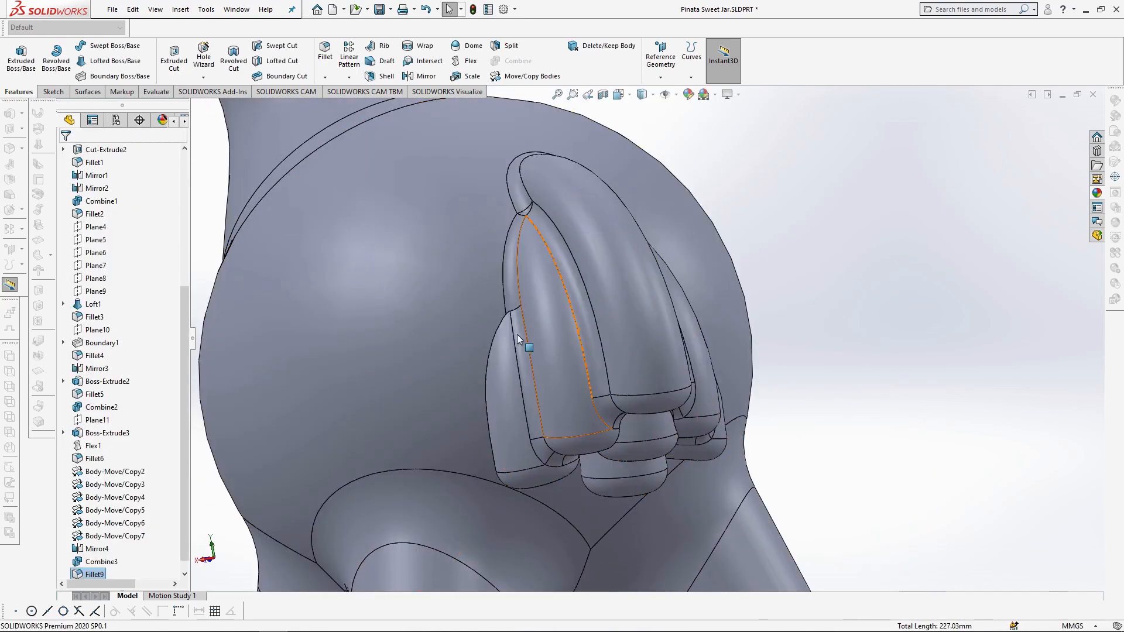
Step: Apply a 3 mm fillet to the edges where the two outermost tail strands meet the jar's body
click(496, 335)
click(607, 286)
middle_drag(644, 310, 527, 314)
click(780, 346)
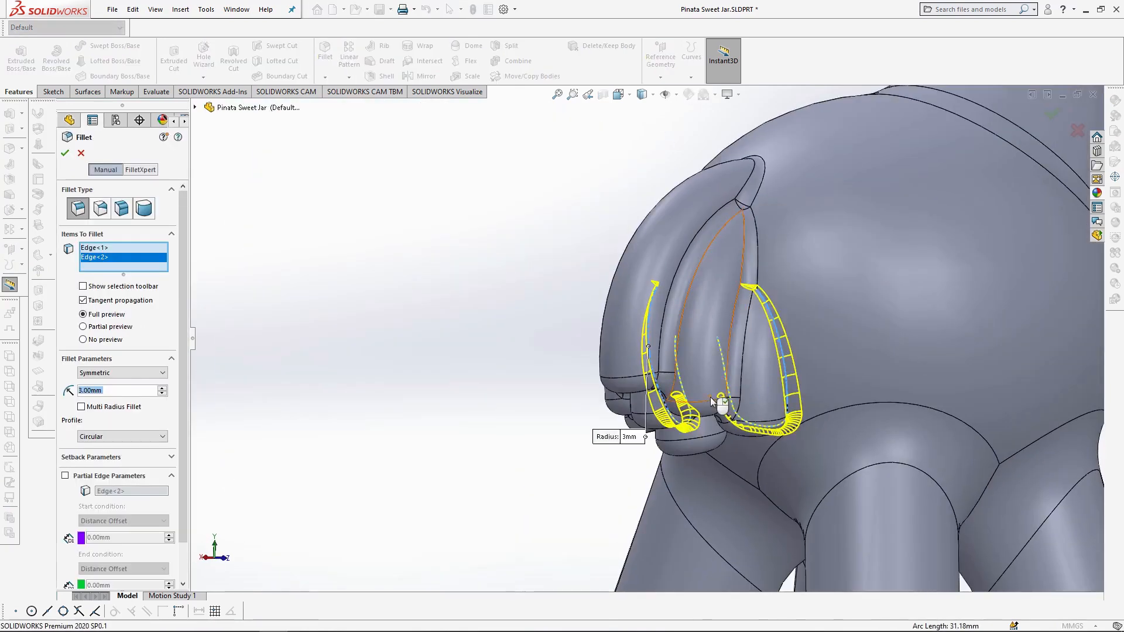
middle_drag(711, 401, 477, 328)
right_click(477, 329)
Step: Apply a 3 mm fillet to the four edges around the stacked central strands under the tail, and return to the Right view
scroll(732, 381, down, 5)
click(623, 233)
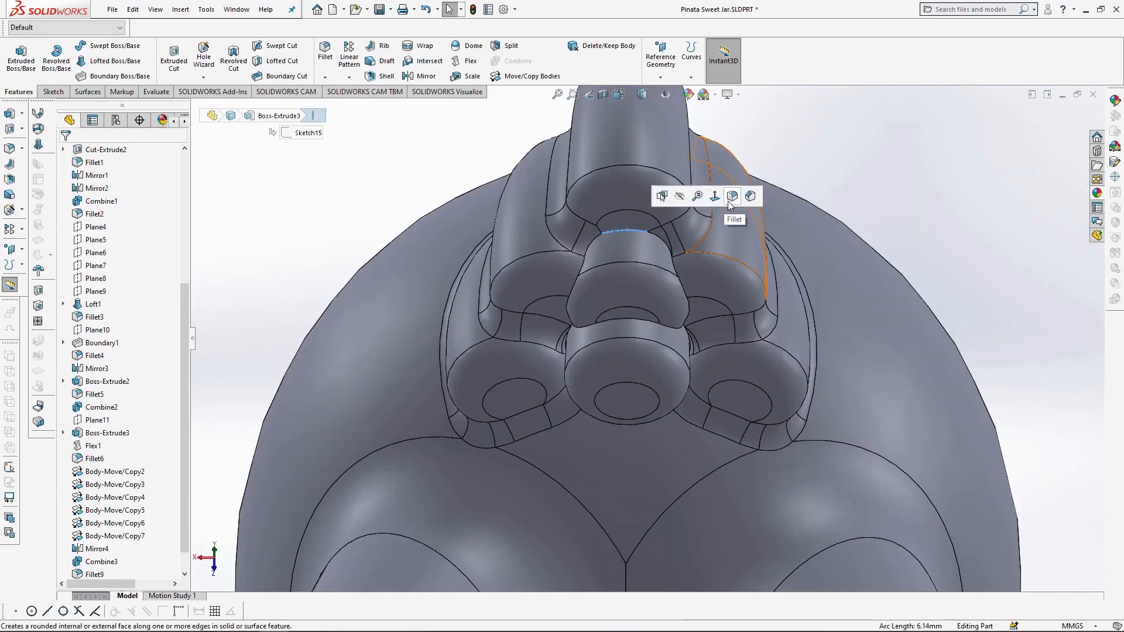
click(732, 196)
click(638, 345)
click(627, 320)
scroll(628, 320, down, 3)
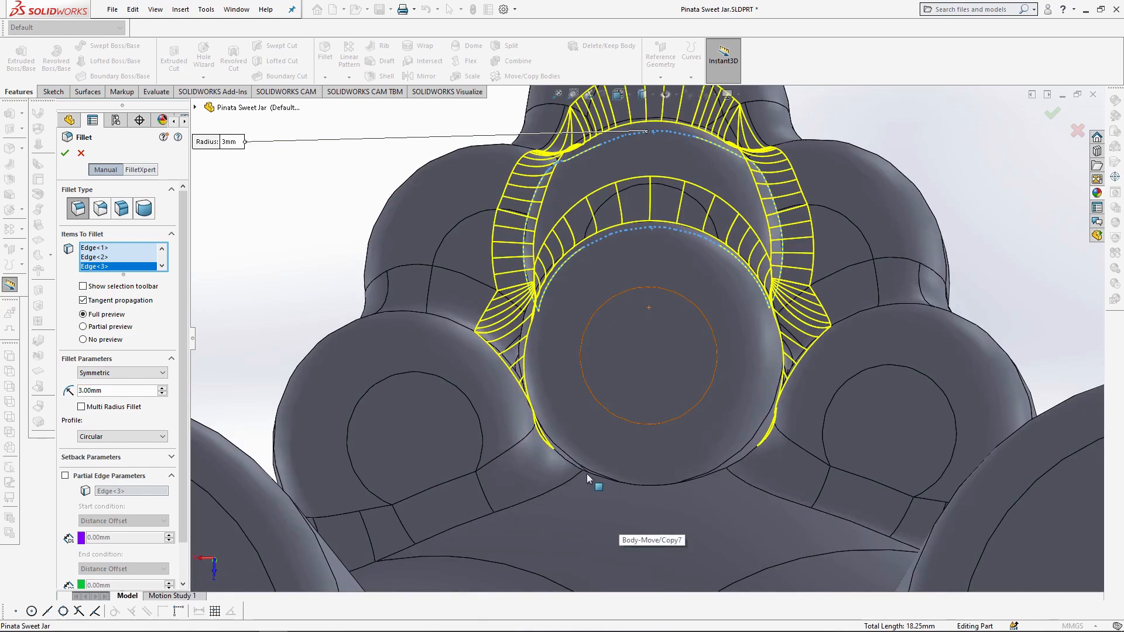
click(587, 473)
scroll(587, 473, up, 3)
middle_drag(632, 265, 706, 380)
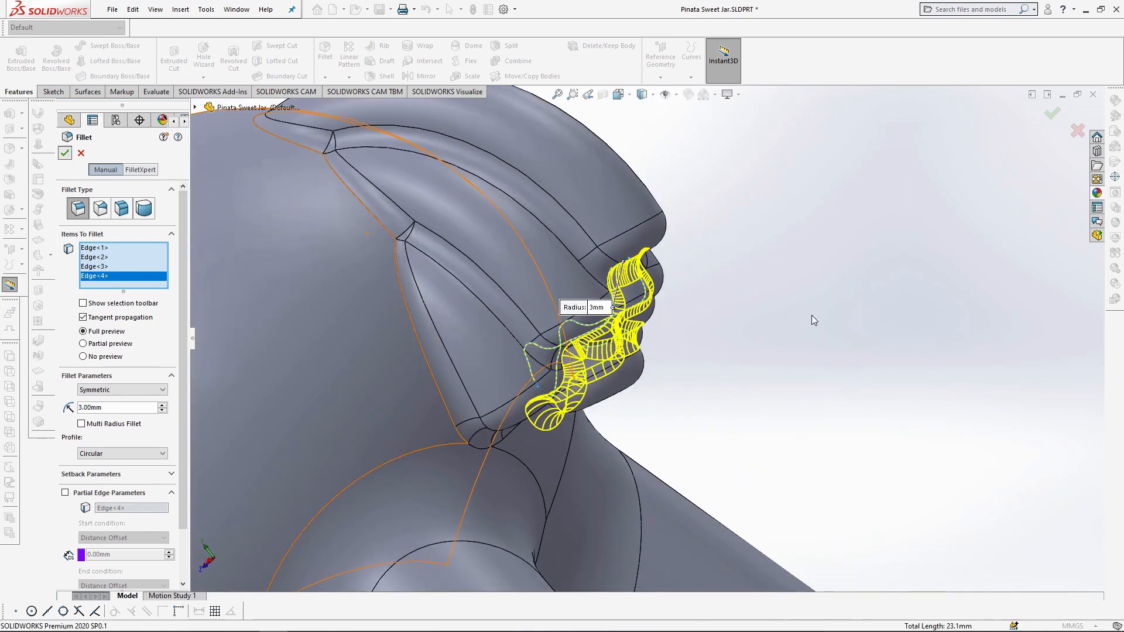
middle_drag(811, 315, 649, 122)
click(618, 95)
click(661, 154)
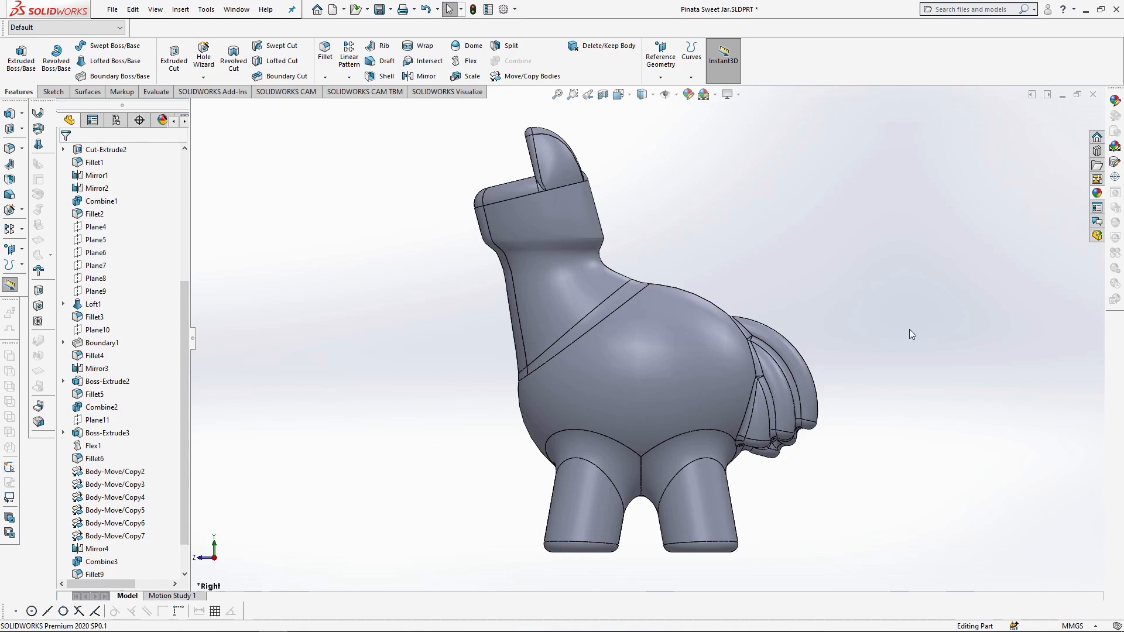